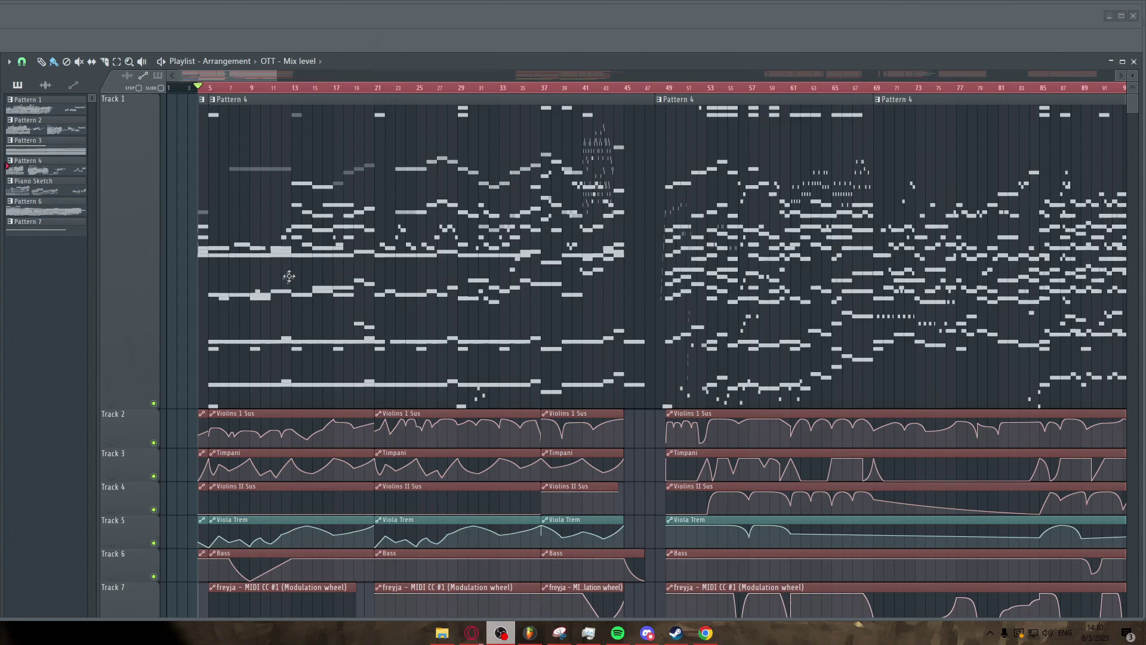
pyautogui.scroll(5, 221, 290)
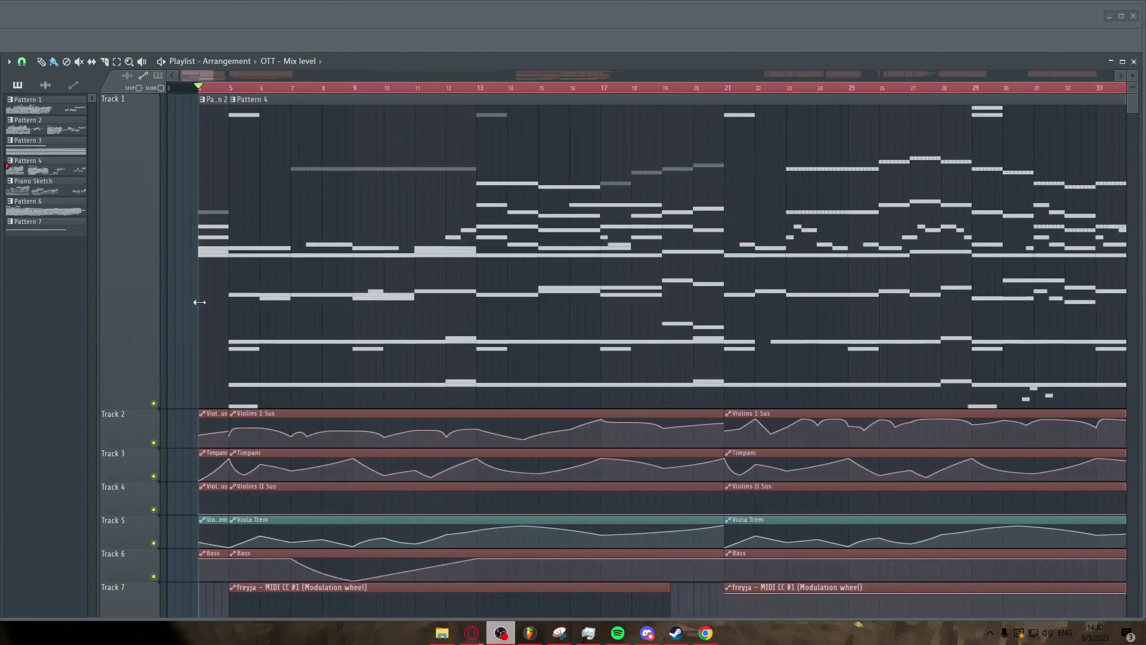
pyautogui.scroll(-3, 200, 302)
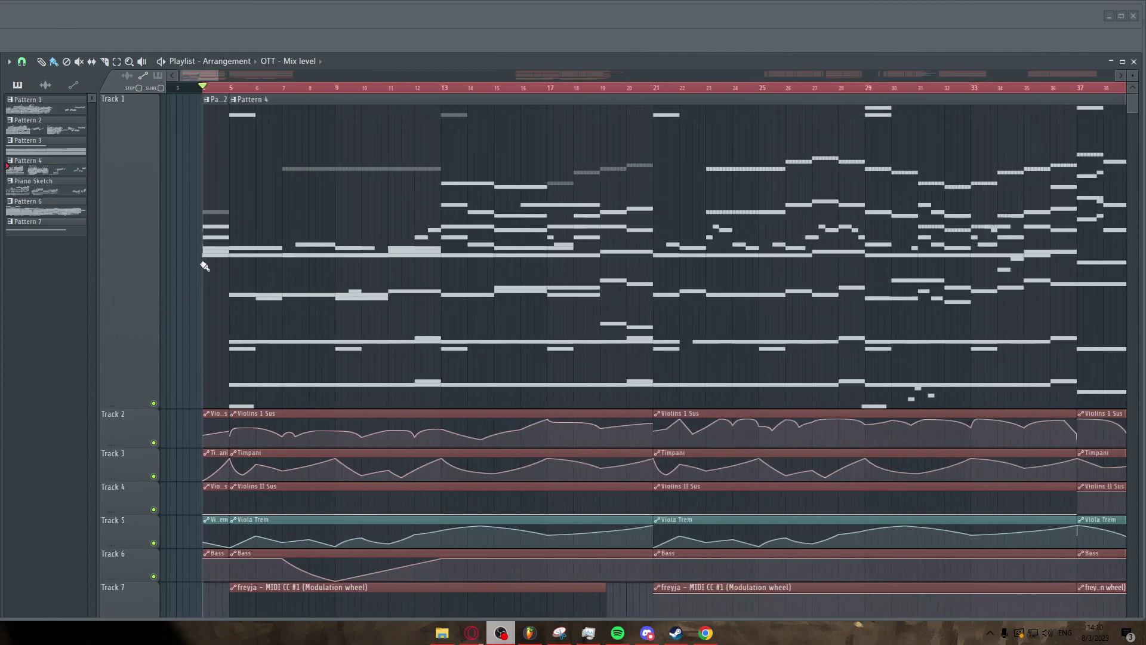
pyautogui.scroll(5, 205, 266)
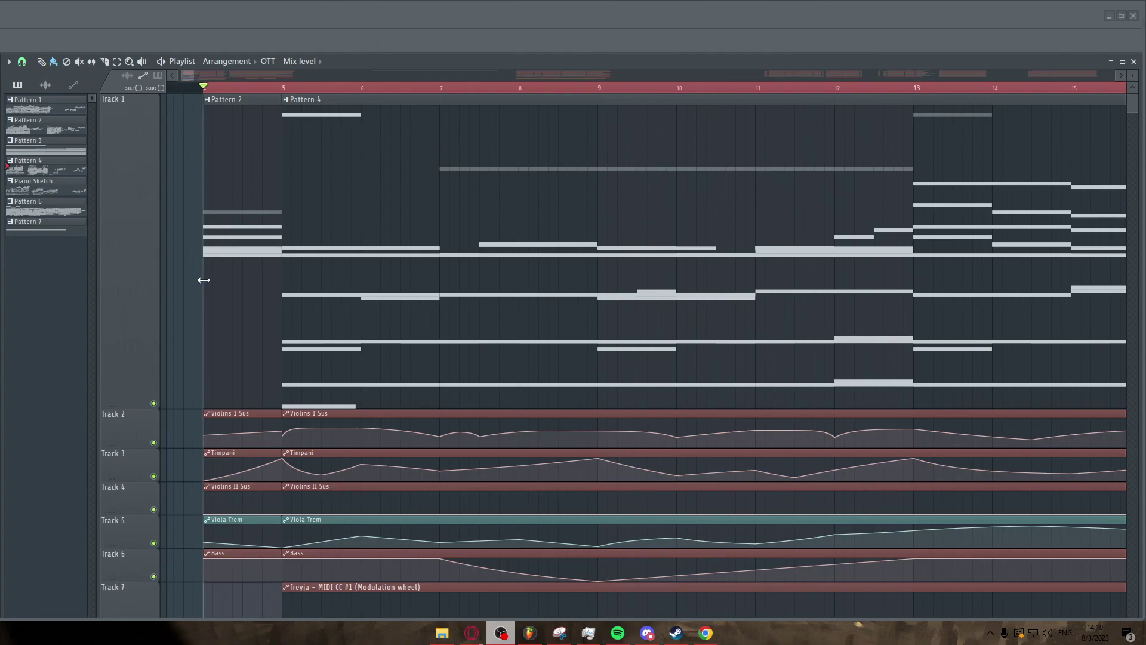
pyautogui.scroll(-5, 203, 280)
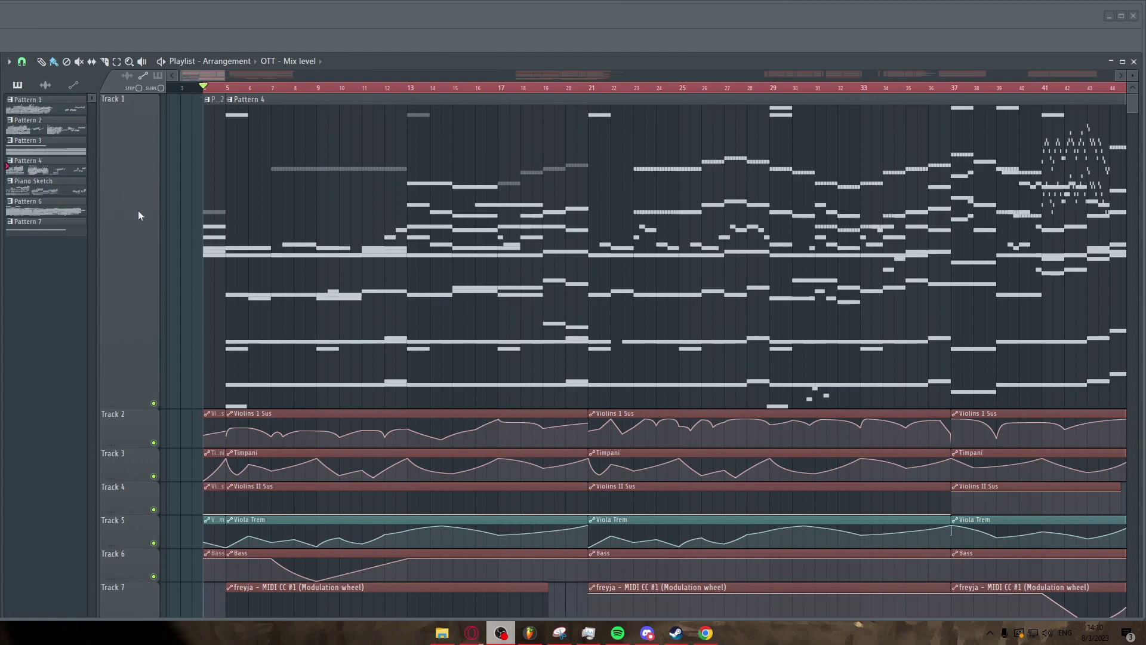
# Find the Piano Sketch clip around bar 183 of the playlist and open it in the piano roll
pyautogui.moveTo(208, 76); pyautogui.dragTo(192, 75)
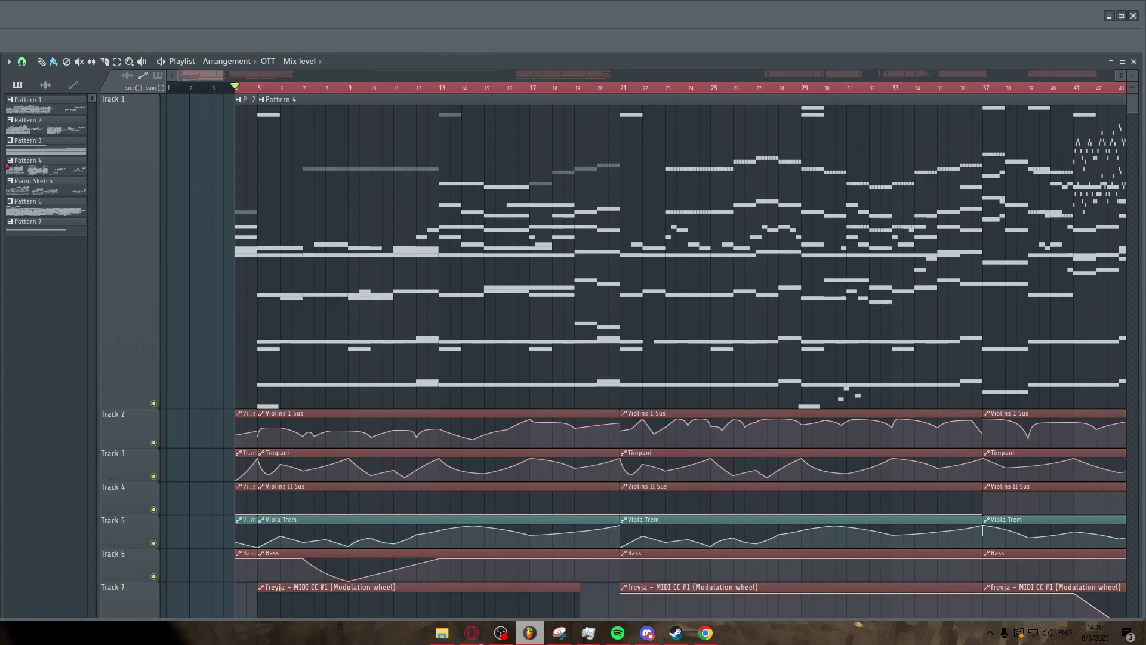
pyautogui.scroll(-10, 244, 242)
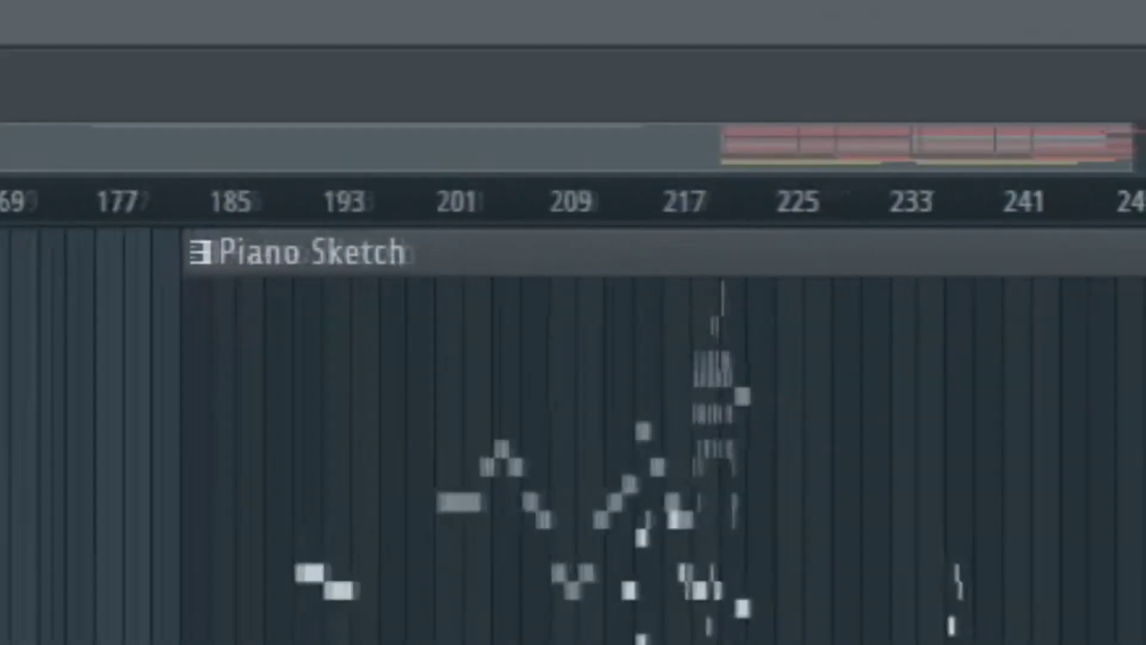
pyautogui.scroll(3, 633, 435)
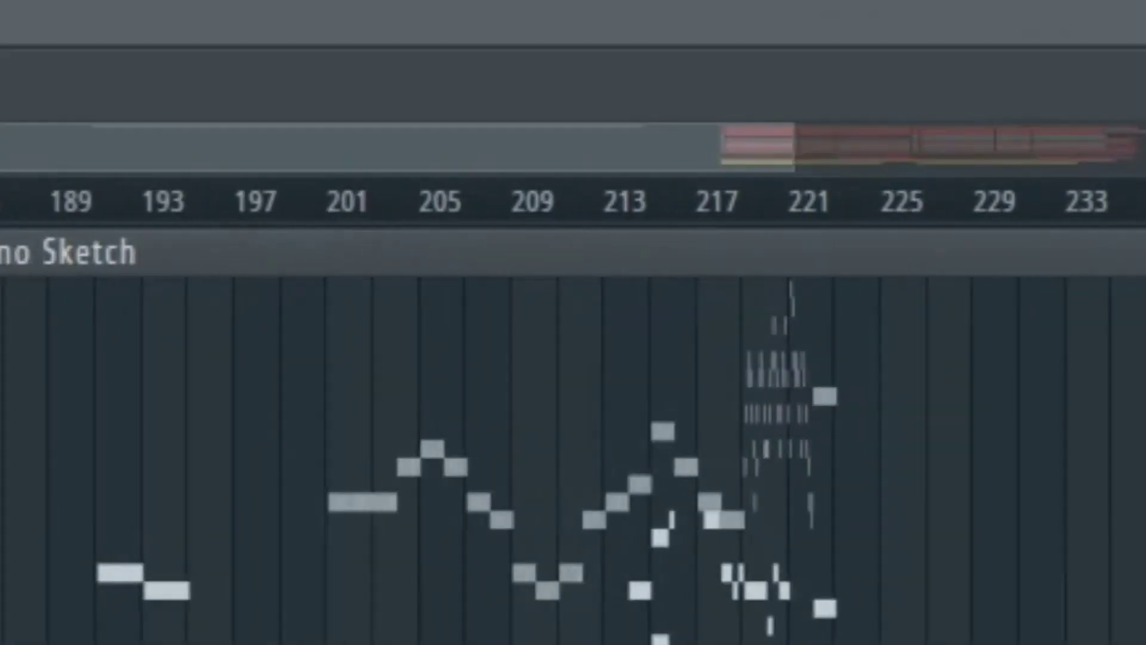
pyautogui.scroll(3, 418, 235)
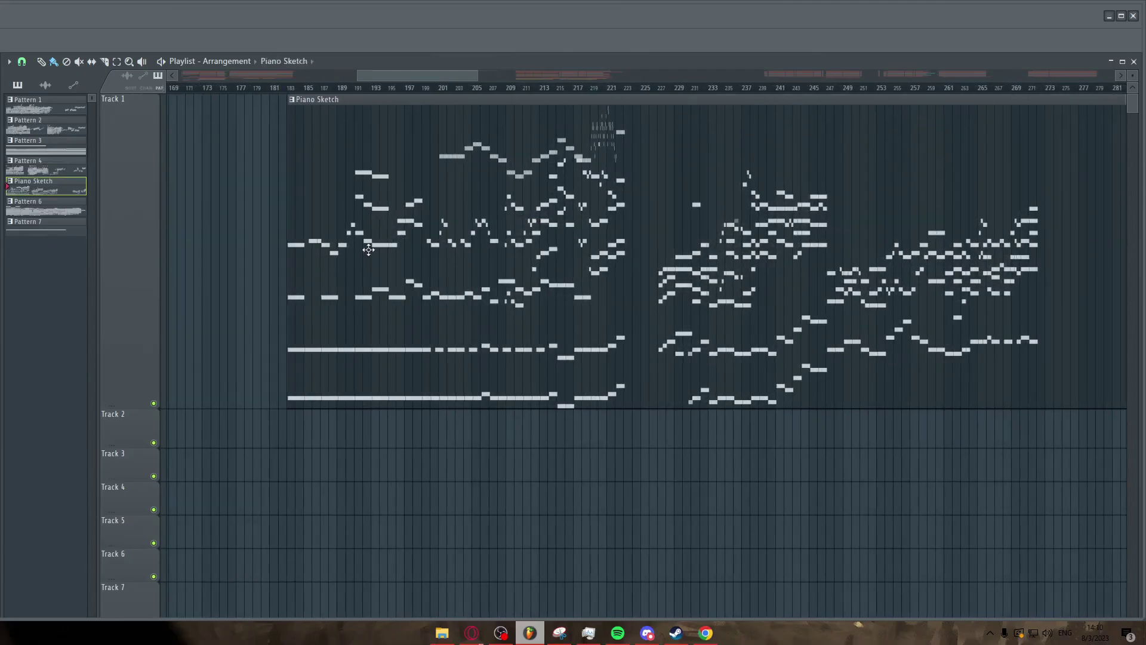
pyautogui.doubleClick(368, 250)
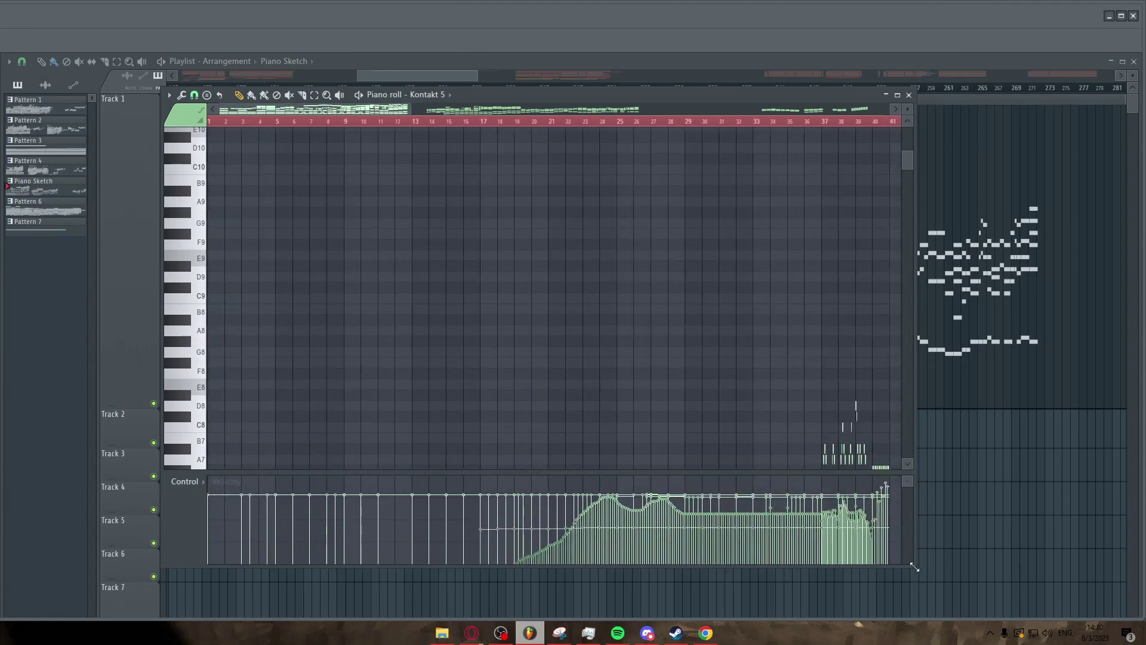
# Enlarge the Kontakt 5 piano roll window to show more of the sketch's notes
pyautogui.moveTo(915, 568); pyautogui.dragTo(1014, 602)
pyautogui.scroll(-6, 455, 366)
pyautogui.scroll(-6, 451, 363)
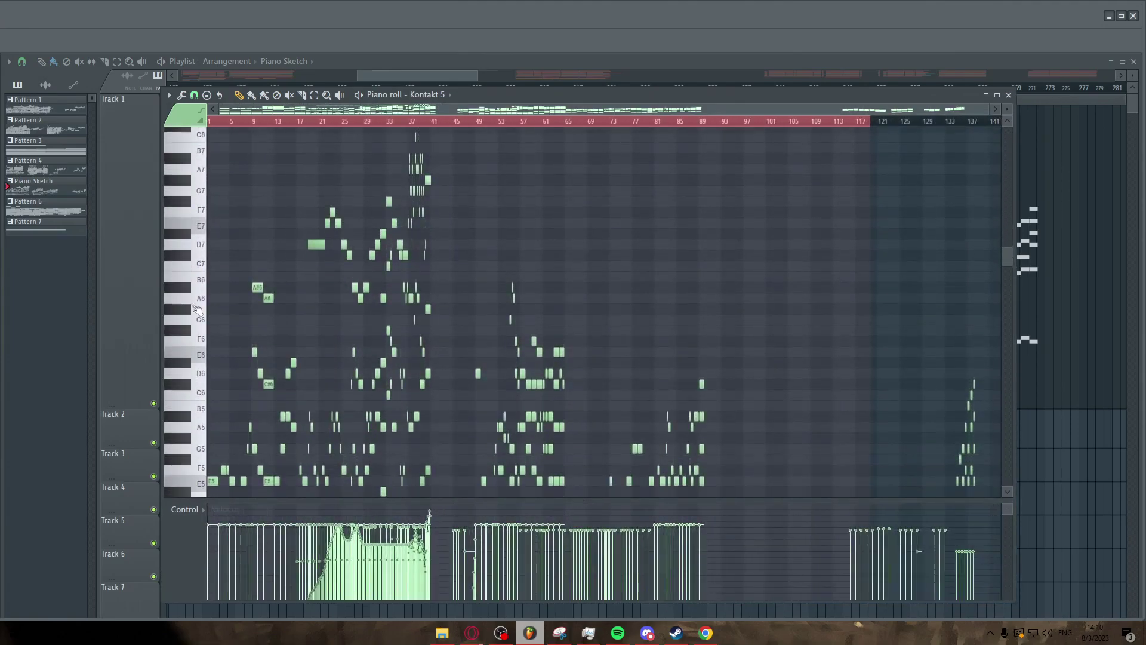
pyautogui.scroll(-4, 197, 309)
pyautogui.scroll(1, 209, 309)
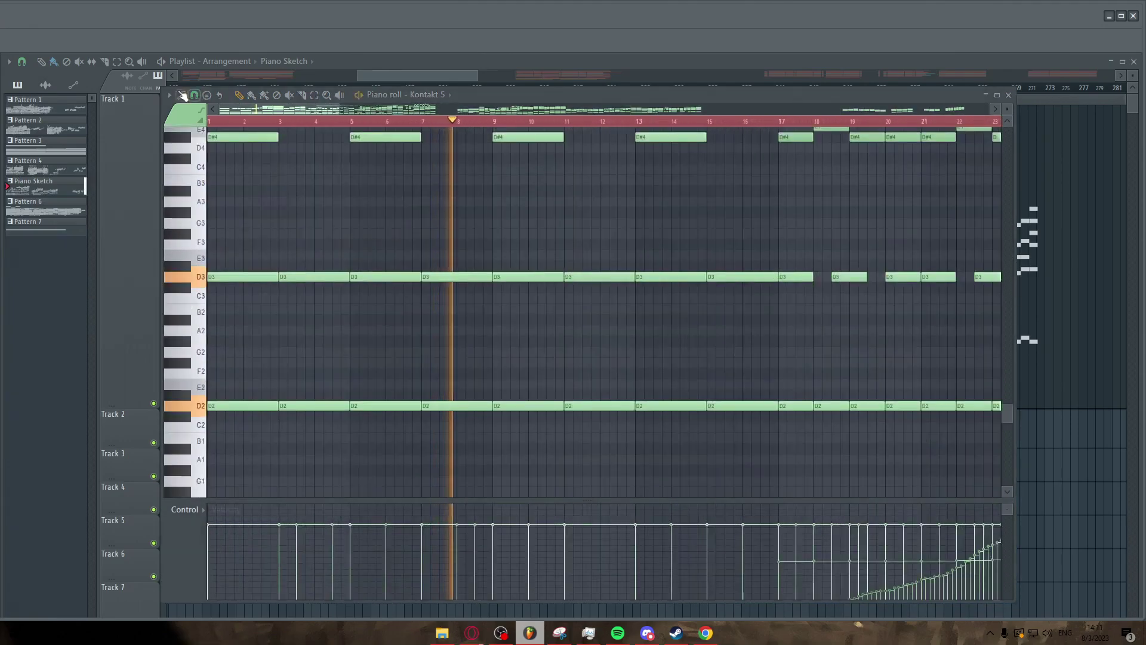
# Set the root note of the piano roll's scale highlighting to D
pyautogui.click(169, 95)
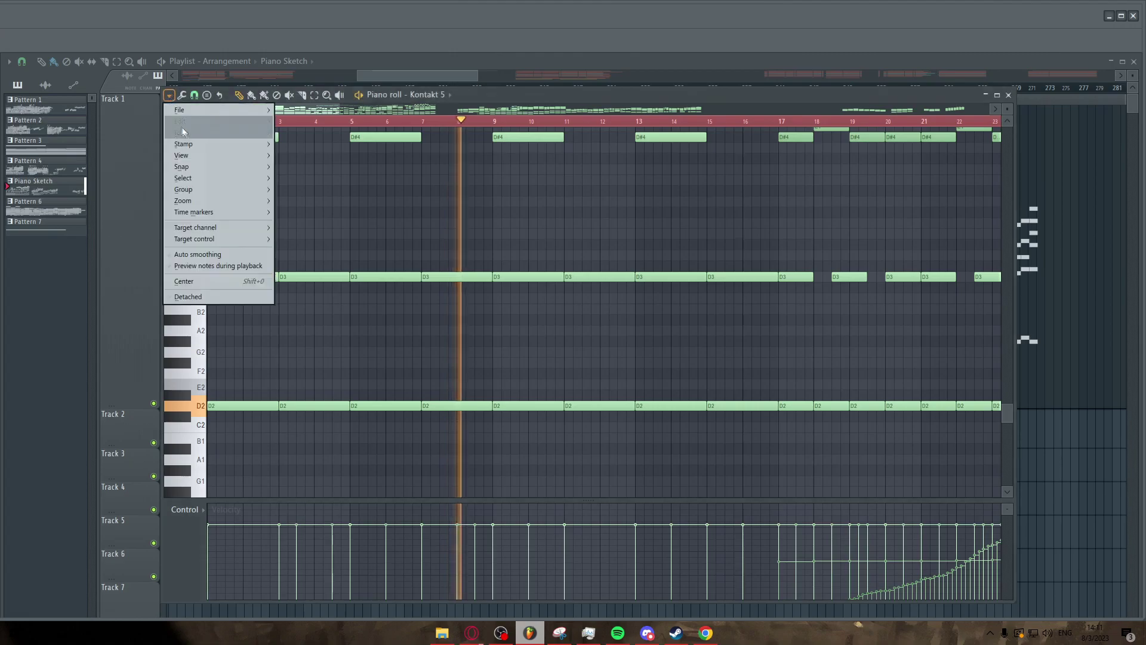
pyautogui.moveTo(195, 155)
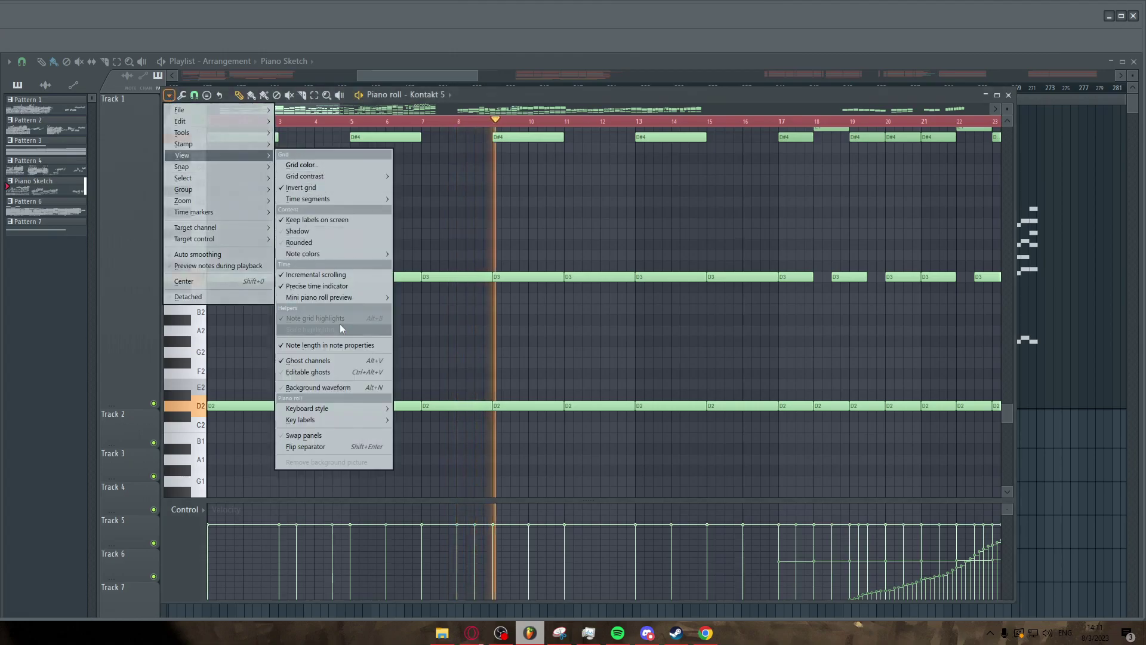
pyautogui.moveTo(341, 329)
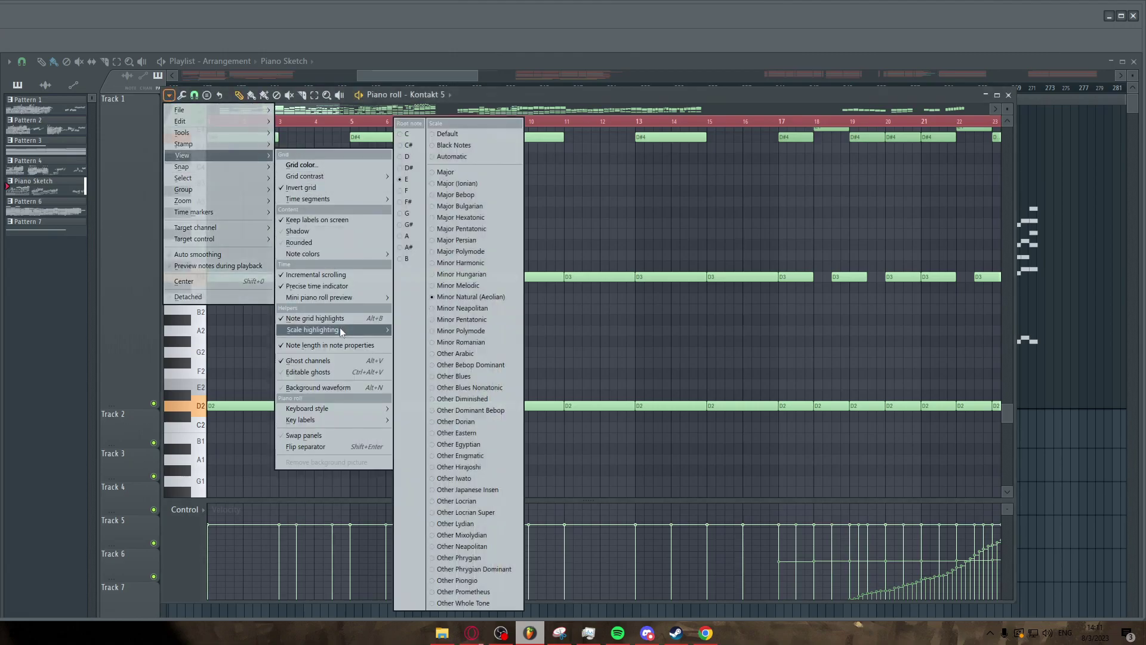
pyautogui.click(408, 157)
# Examine the bass drone, middle voice and melody notes of bars 1 to 17 while the sketch plays
pyautogui.scroll(3, 384, 312)
pyautogui.scroll(-3, 417, 307)
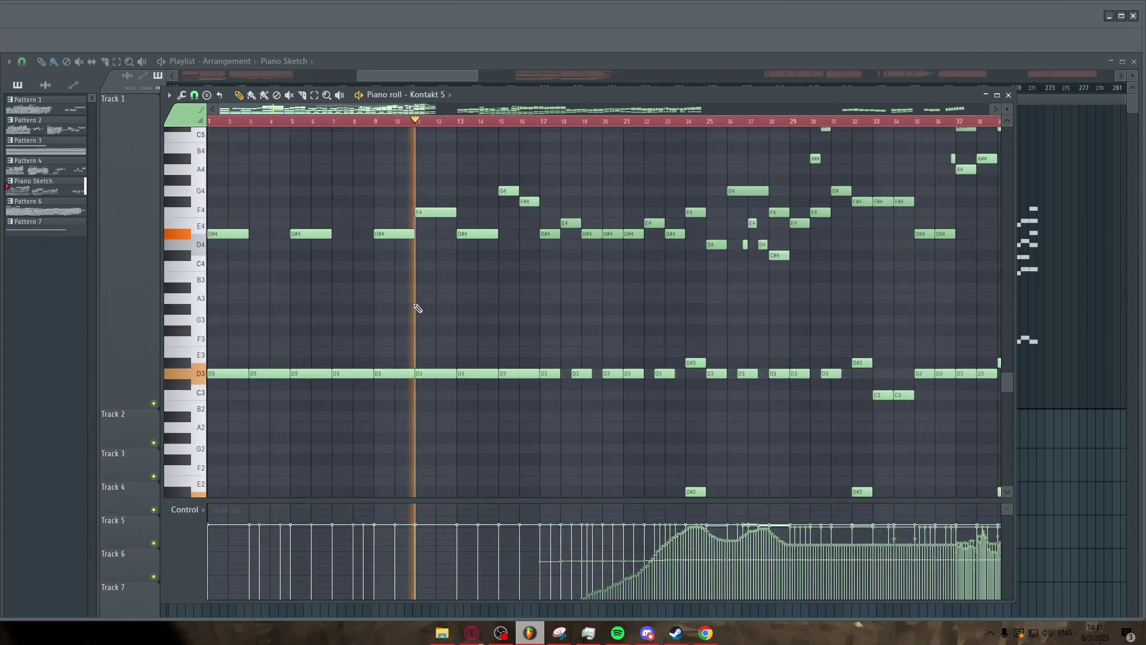
pyautogui.scroll(2, 457, 328)
pyautogui.scroll(-6, 449, 336)
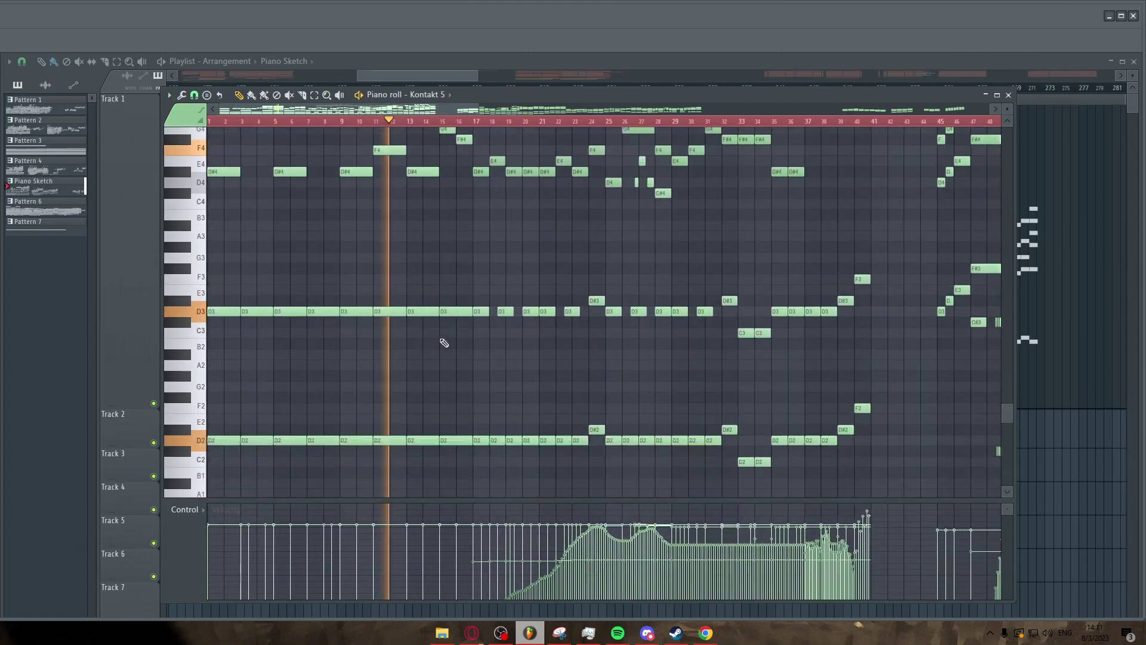
pyautogui.scroll(9, 394, 341)
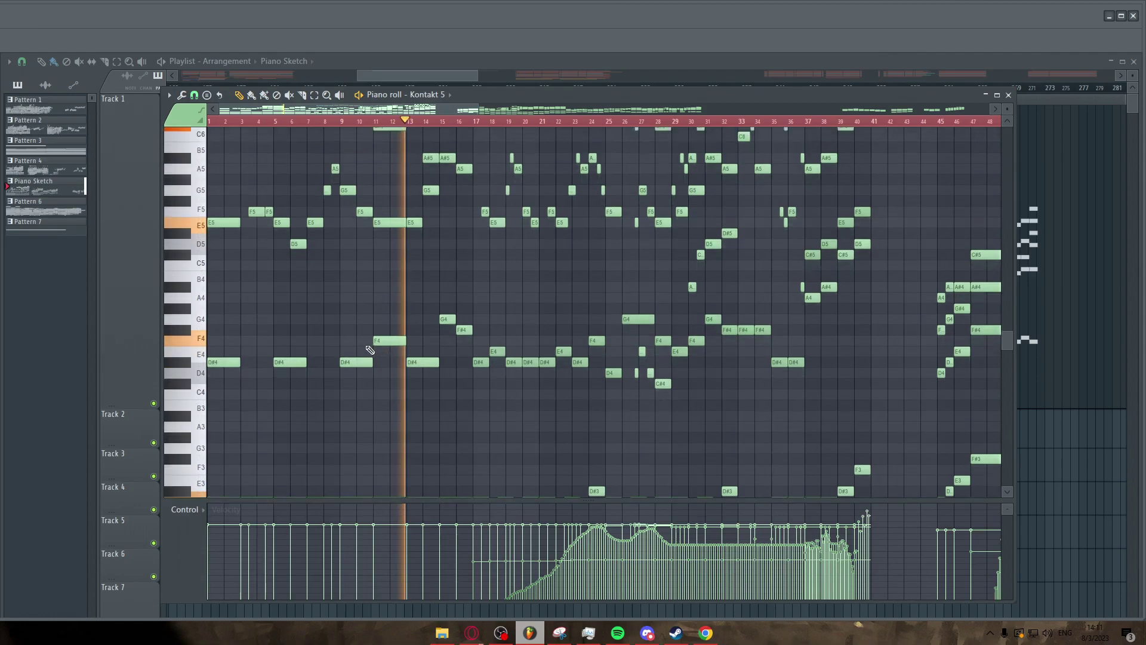
pyautogui.scroll(2, 457, 345)
pyautogui.scroll(3, 474, 350)
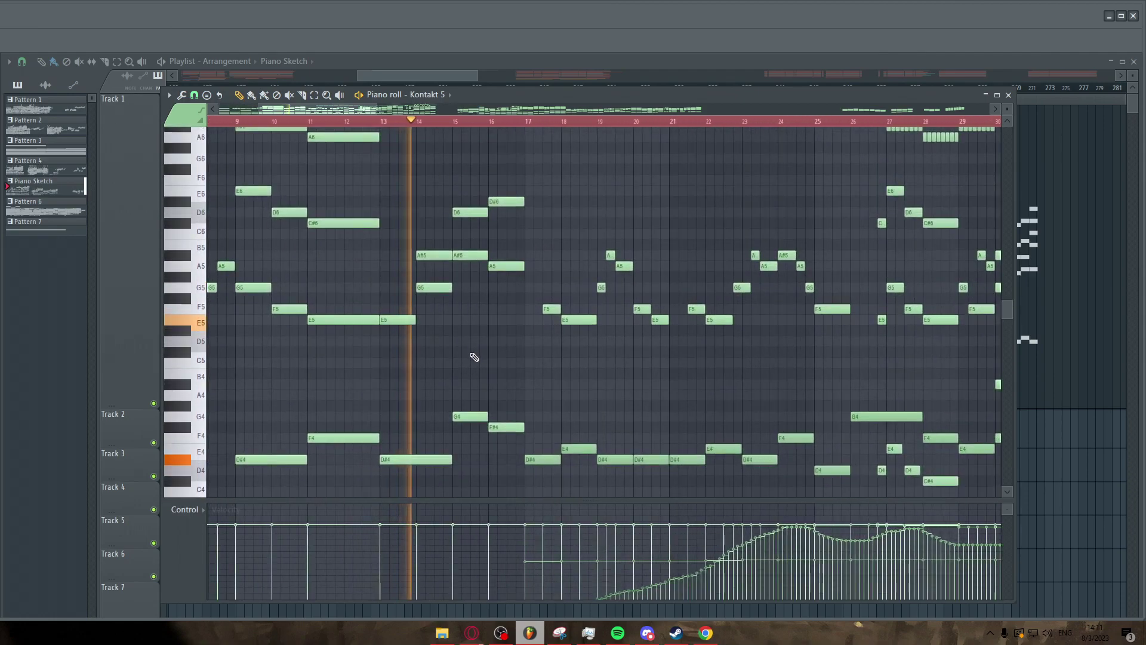
pyautogui.scroll(2, 491, 359)
pyautogui.scroll(-1, 448, 352)
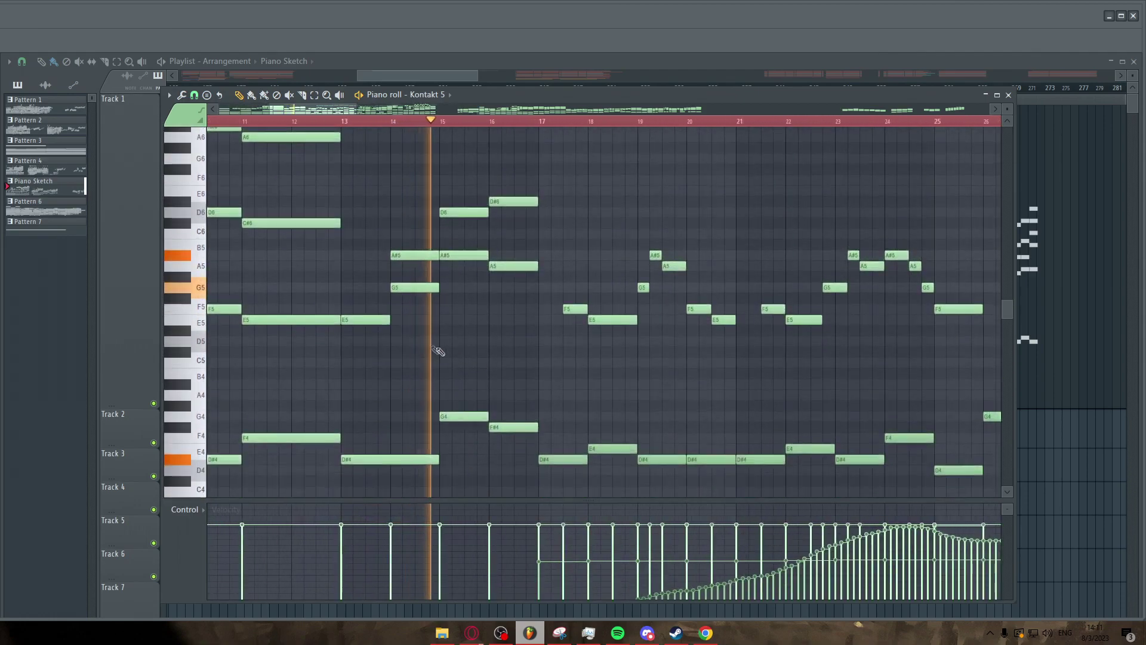
pyautogui.scroll(-1, 388, 351)
pyautogui.scroll(1, 516, 348)
pyautogui.scroll(3, 517, 350)
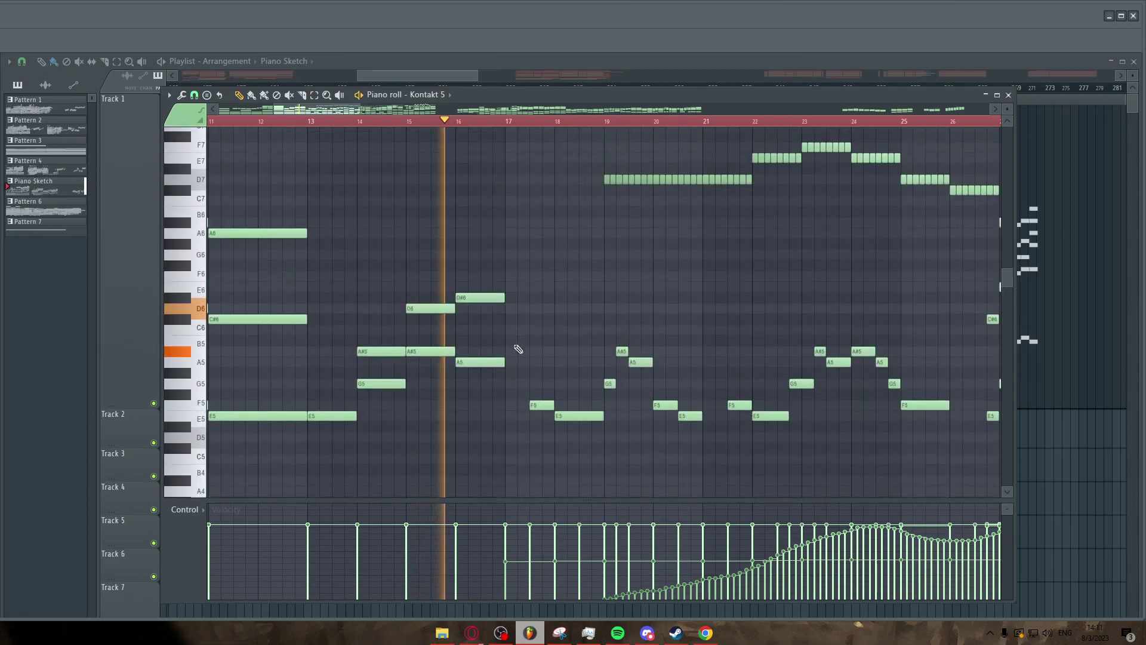
pyautogui.scroll(-3, 508, 371)
pyautogui.scroll(-1, 486, 383)
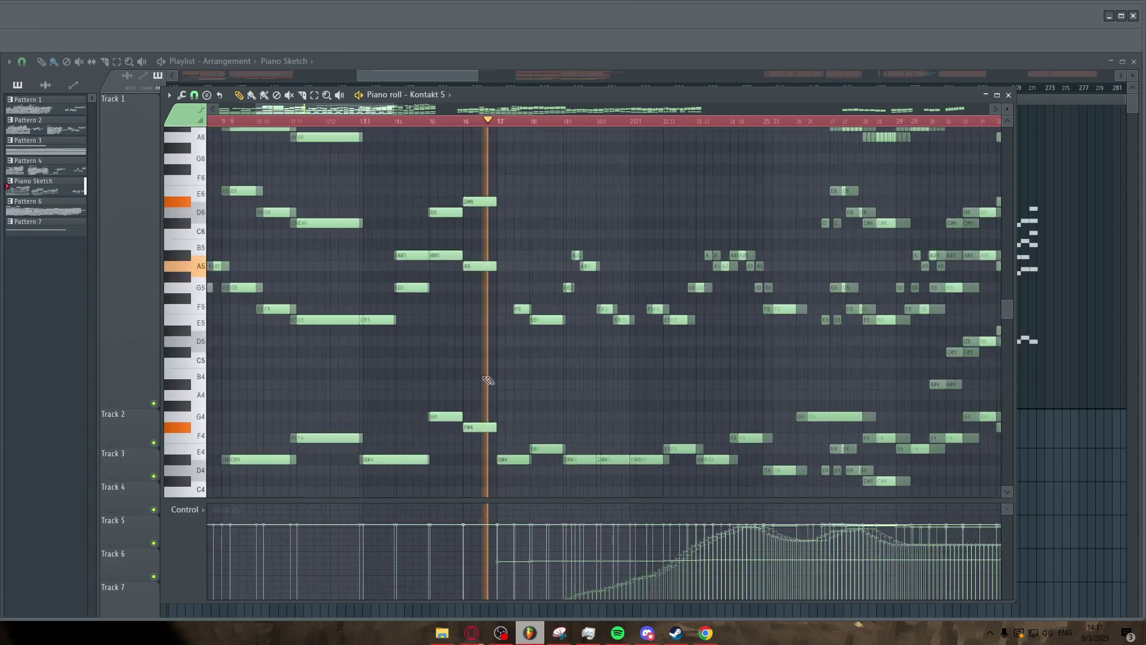
# Dismiss the Epic Games notification and examine the melody, inner voice and high repeated notes from bar 17 to bar 34
pyautogui.scroll(1, 549, 384)
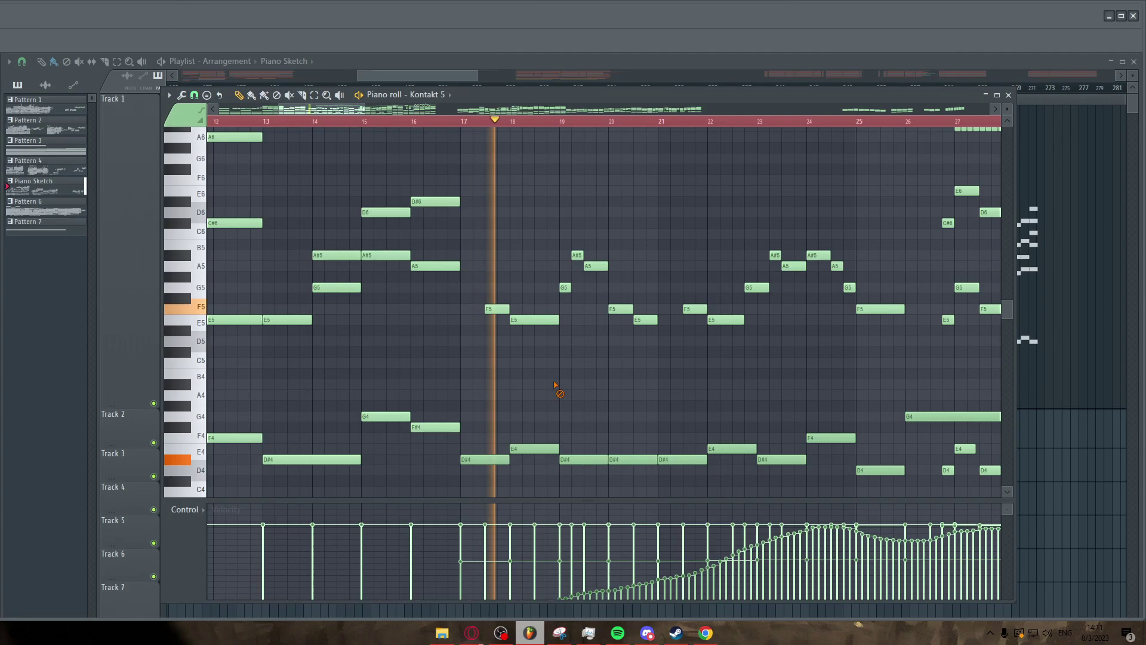
pyautogui.scroll(-2, 518, 386)
pyautogui.scroll(-1, 475, 384)
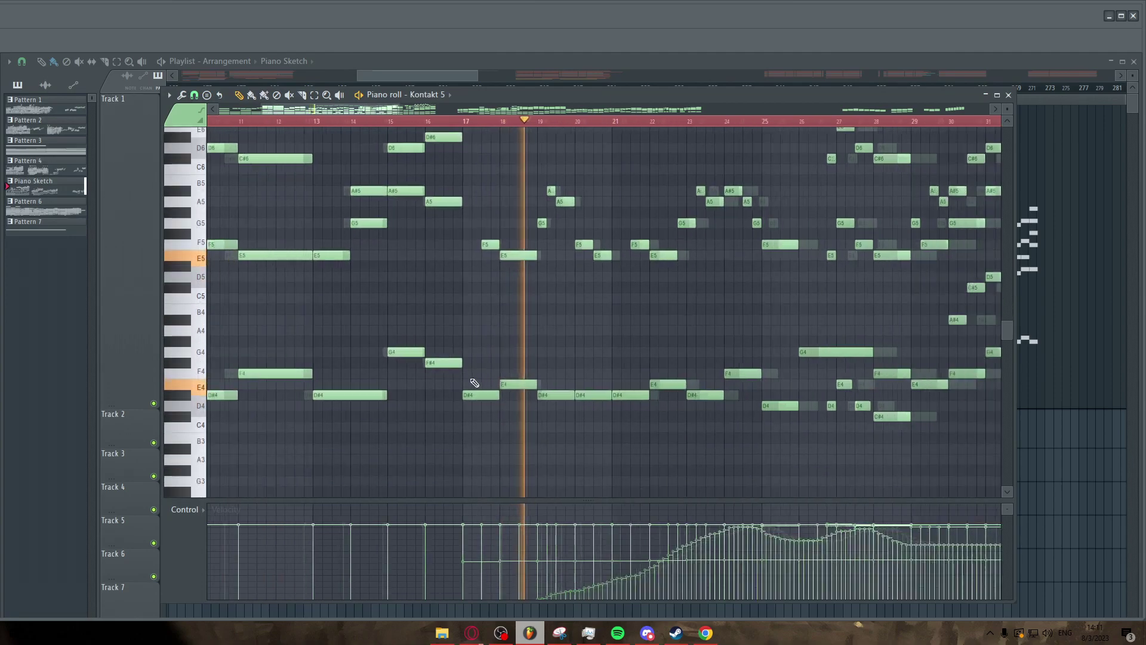
pyautogui.scroll(2, 643, 383)
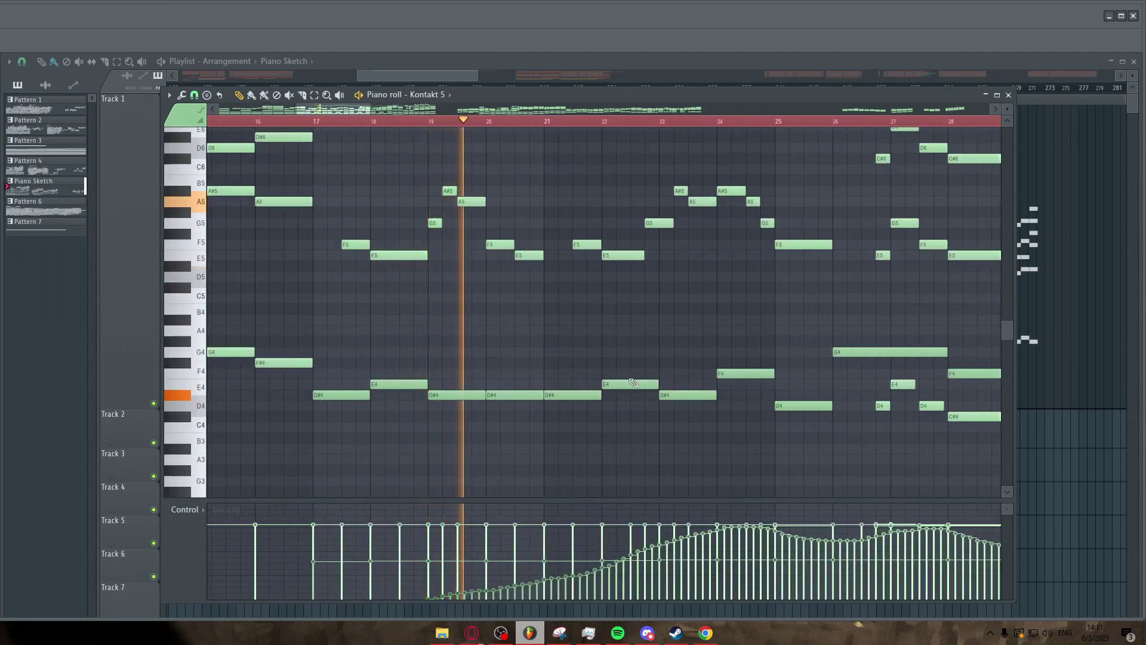
pyautogui.scroll(-1, 514, 371)
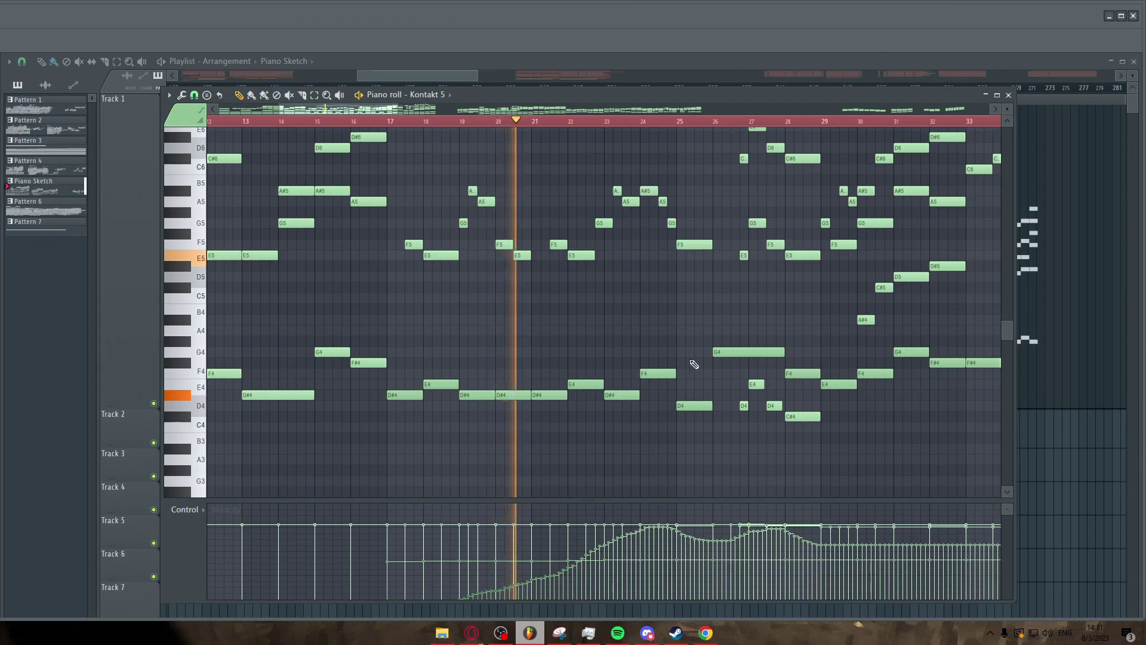
pyautogui.scroll(1, 687, 365)
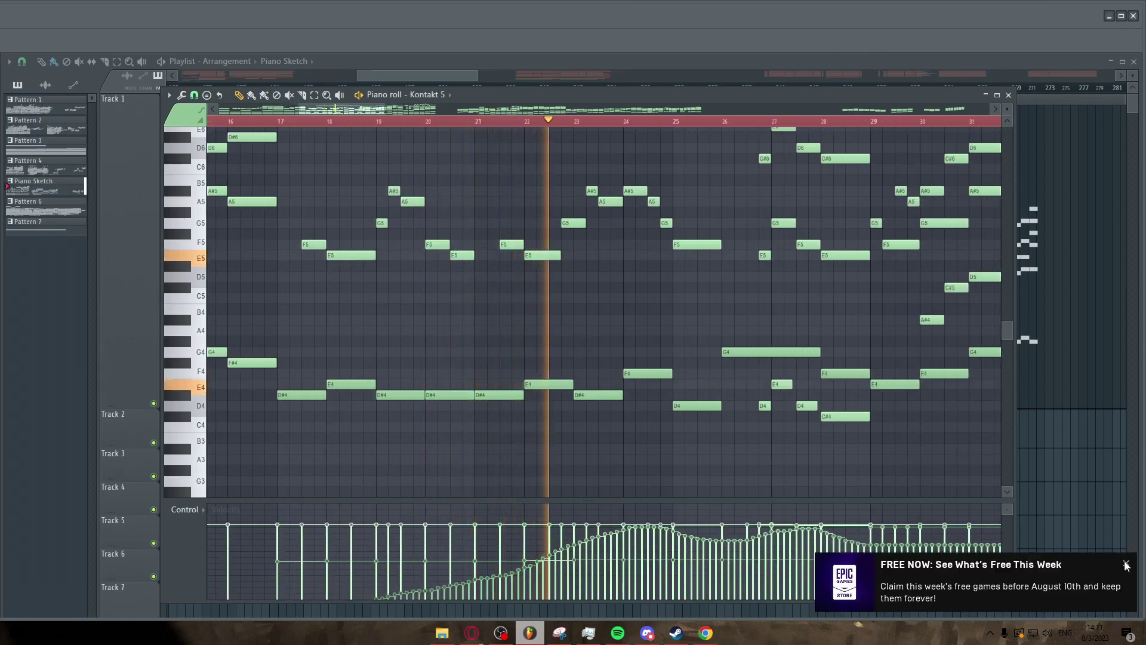
pyautogui.click(1125, 564)
pyautogui.scroll(-1, 482, 289)
pyautogui.scroll(1, 757, 299)
pyautogui.scroll(2, 753, 311)
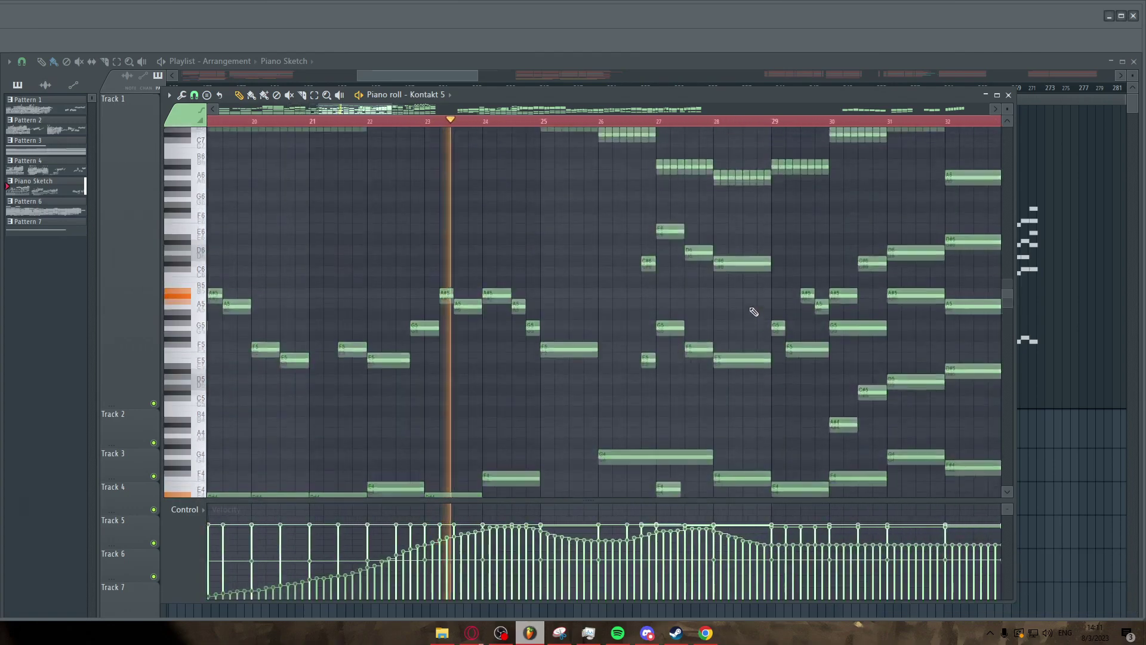
pyautogui.scroll(3, 754, 311)
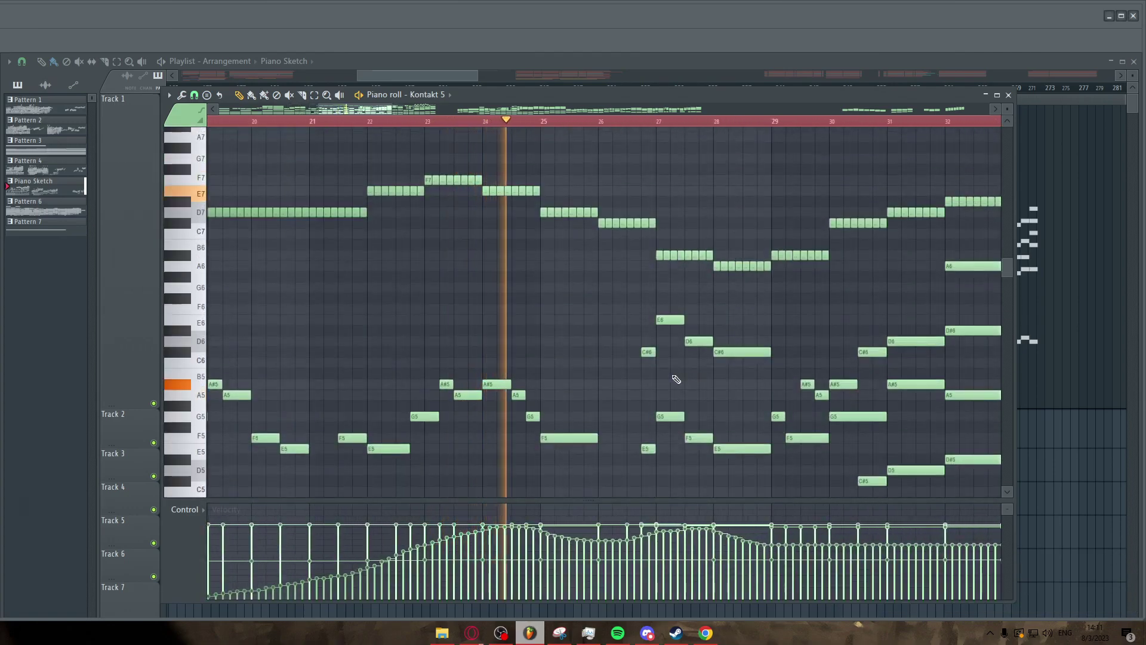
pyautogui.scroll(-8, 677, 379)
pyautogui.scroll(8, 535, 320)
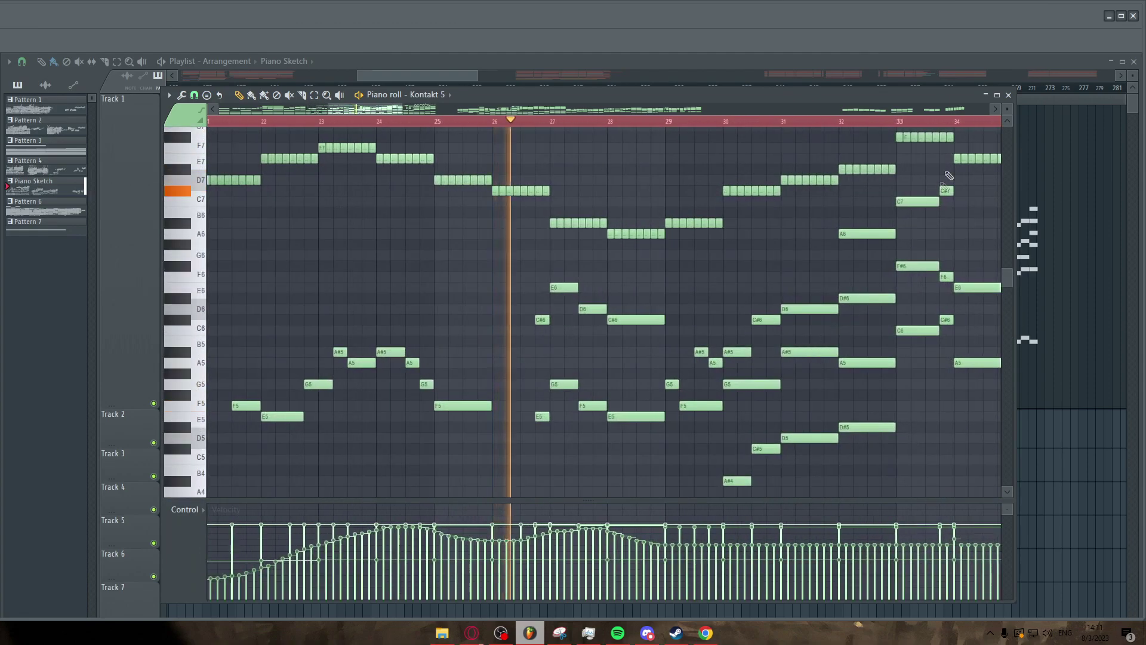
# Move the piano roll window upward and enlarge its note area by shrinking the velocity lane
pyautogui.moveTo(1002, 113)
pyautogui.mouseDown()
pyautogui.moveTo(1002, 102)
pyautogui.moveTo(1007, 114)
pyautogui.mouseUp()
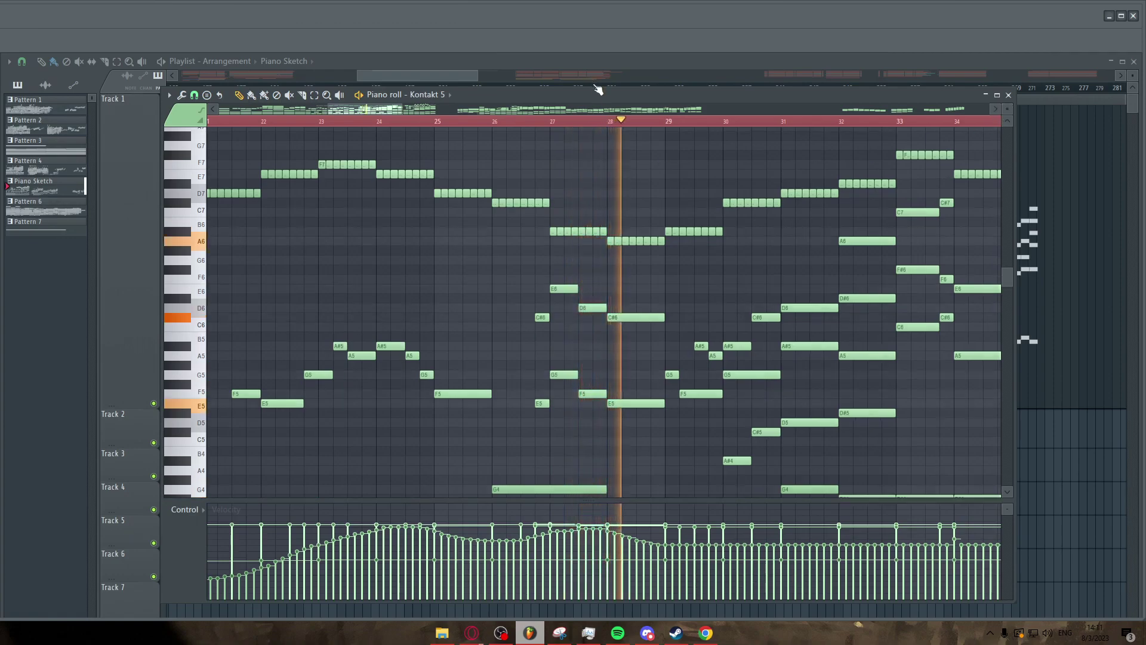
pyautogui.moveTo(598, 89); pyautogui.dragTo(602, 39)
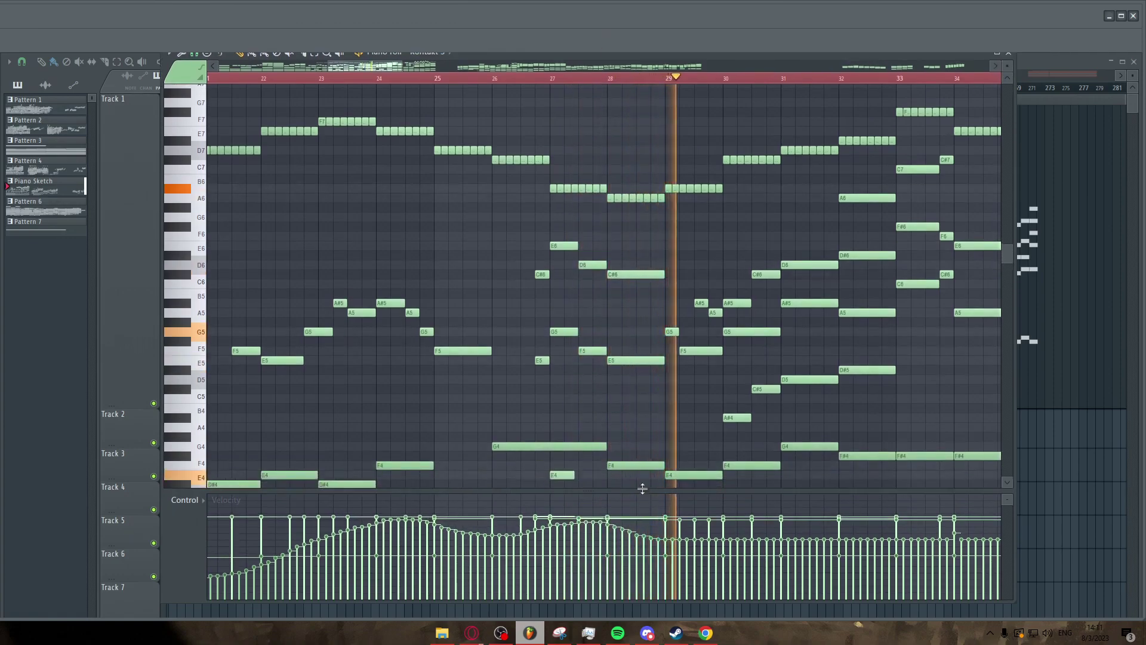
pyautogui.moveTo(642, 489); pyautogui.dragTo(642, 531)
pyautogui.scroll(-1, 645, 388)
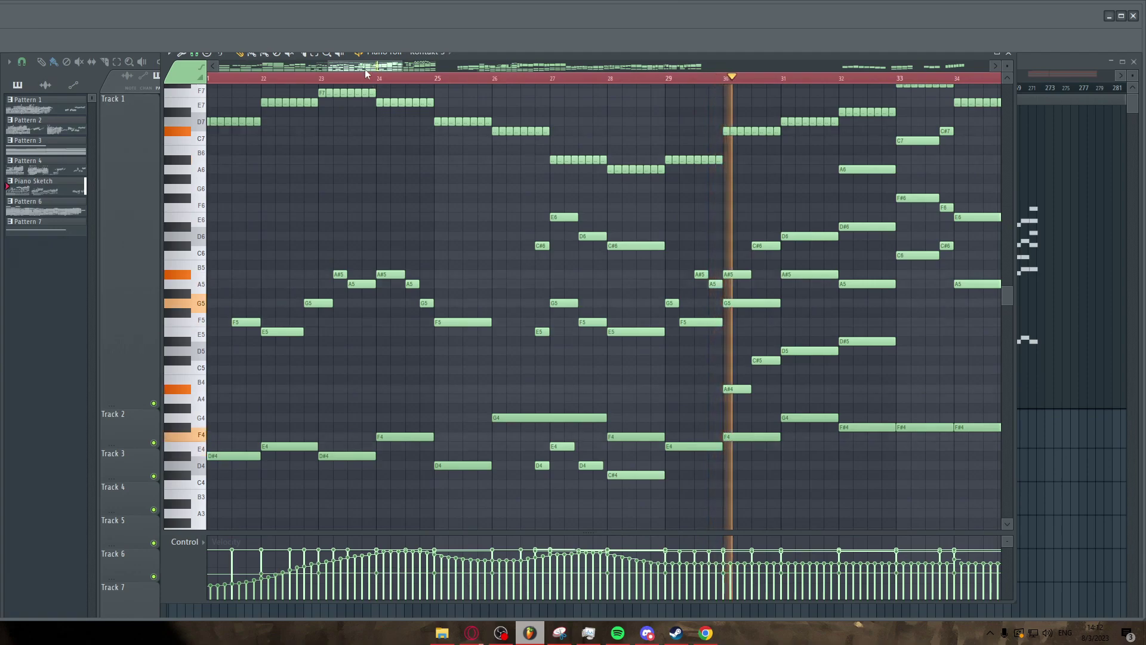
# Examine the fast high runs and stacked chords in bars 33 to 41 while the sketch plays
pyautogui.moveTo(366, 70); pyautogui.dragTo(428, 41)
pyautogui.scroll(2, 560, 143)
pyautogui.scroll(3, 563, 145)
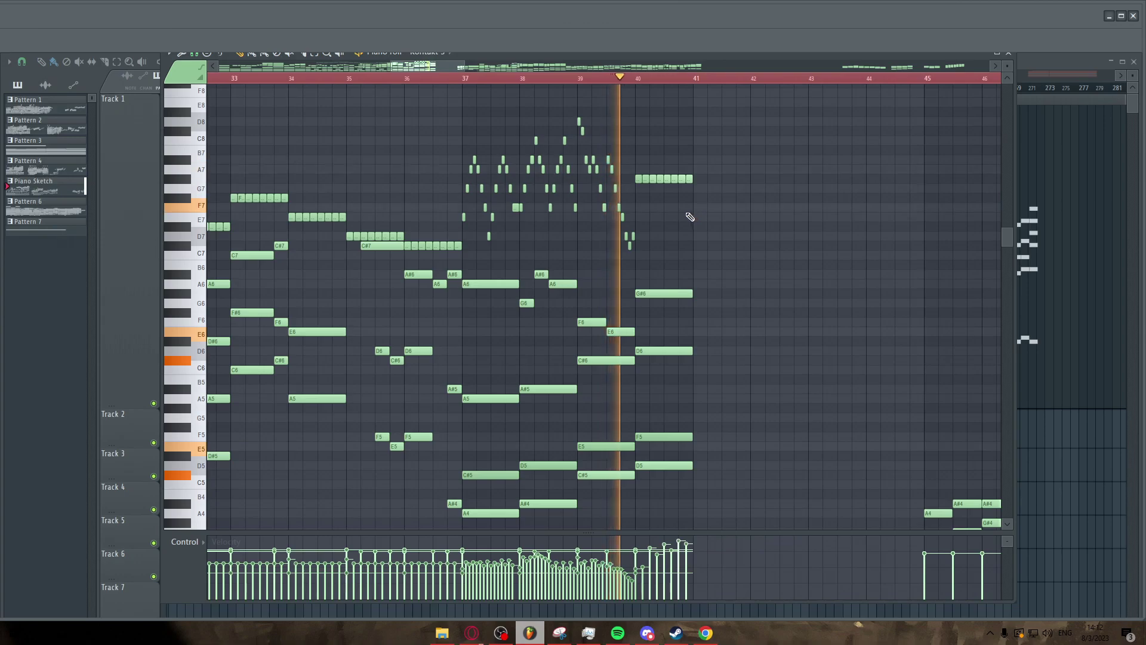
# Move playback to the section starting at bar 45 and examine its chords and bass notes
pyautogui.moveTo(427, 68); pyautogui.dragTo(457, 67)
pyautogui.scroll(-3, 542, 132)
pyautogui.click(561, 79)
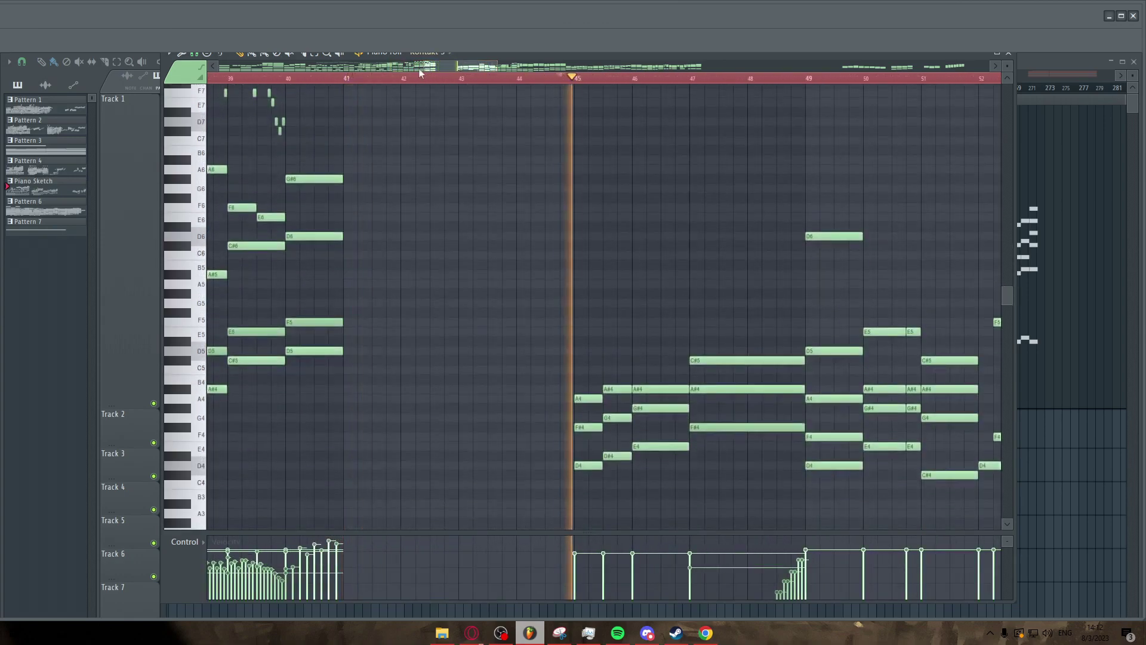
pyautogui.moveTo(440, 65); pyautogui.dragTo(456, 65)
pyautogui.scroll(-4, 456, 160)
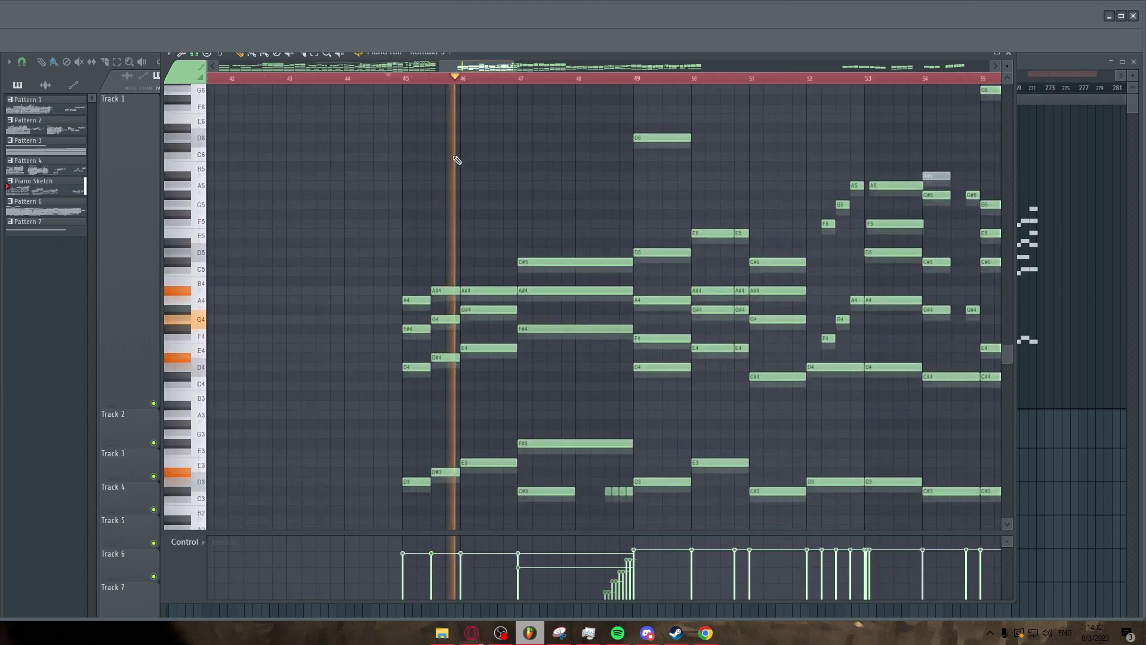
# Follow the playback from bar 53 to bar 65 and examine the melody, stacked chords and bass notes
pyautogui.moveTo(455, 69); pyautogui.dragTo(533, 65)
pyautogui.scroll(1, 540, 135)
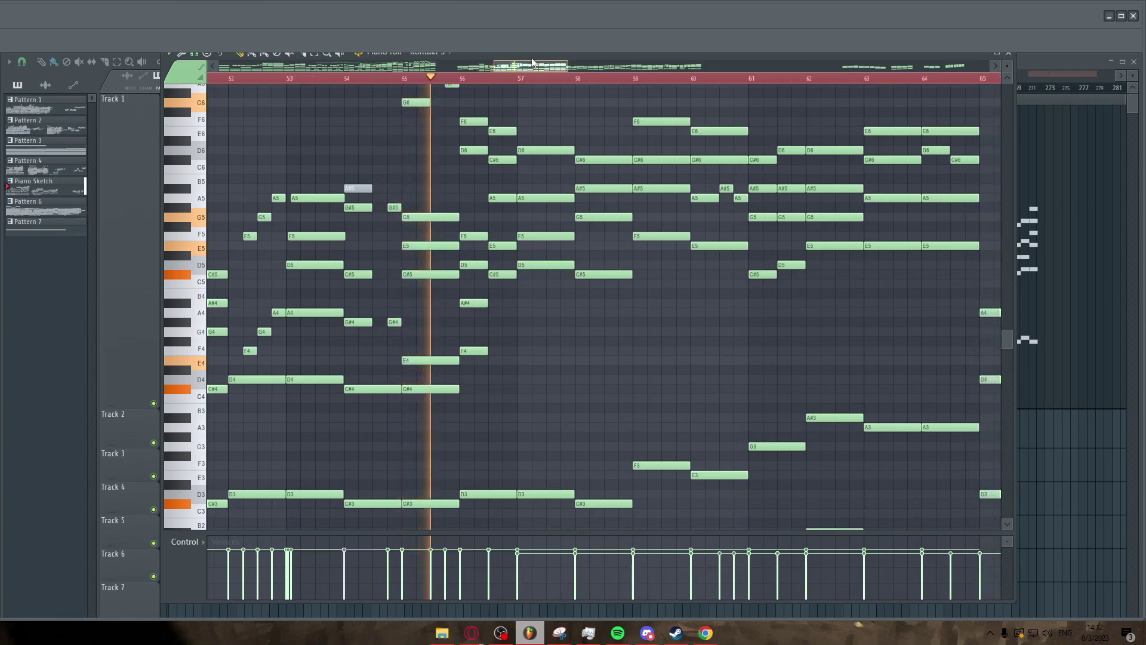
pyautogui.scroll(3, 535, 107)
pyautogui.scroll(-2, 533, 121)
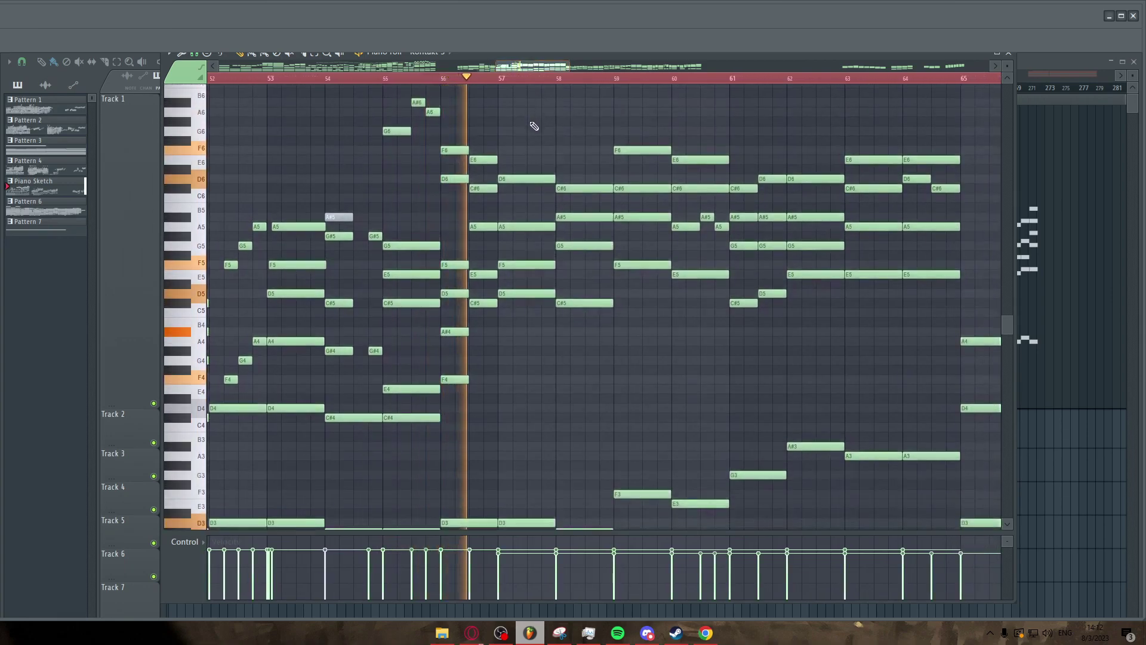
pyautogui.moveTo(510, 68); pyautogui.dragTo(531, 67)
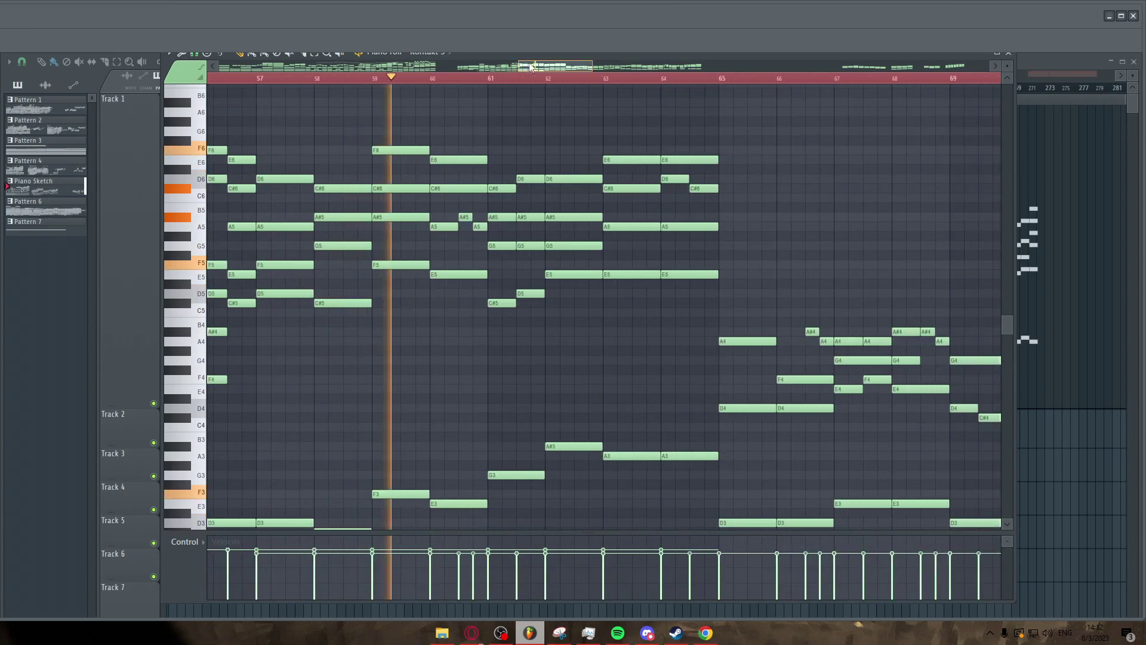
pyautogui.moveTo(531, 67); pyautogui.dragTo(552, 61)
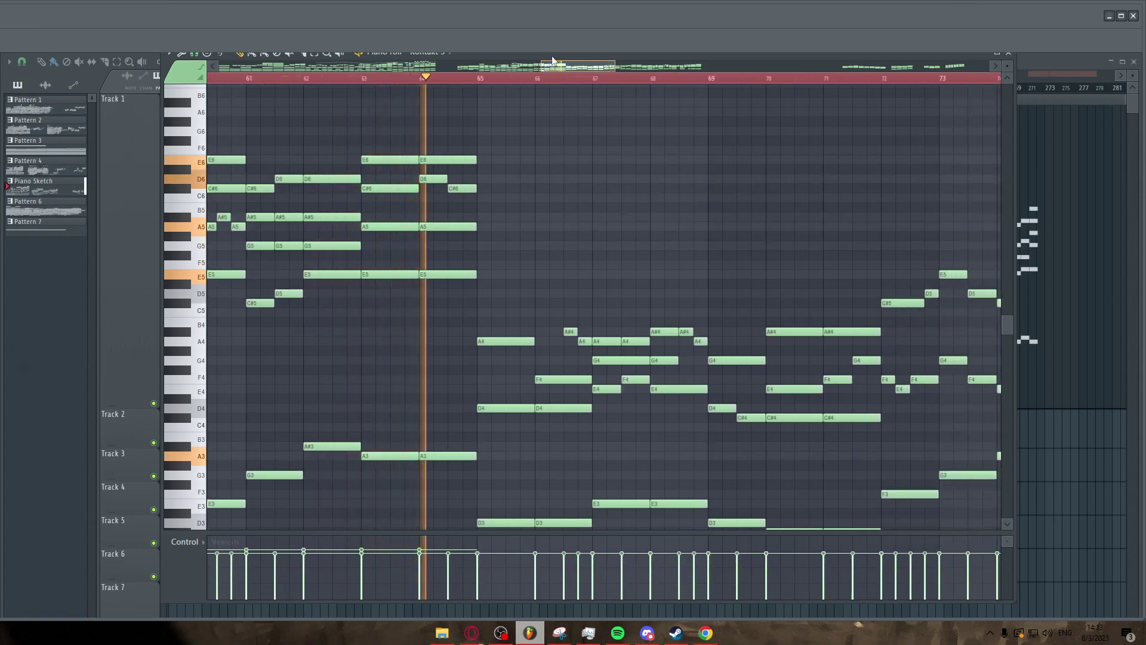
pyautogui.moveTo(553, 61); pyautogui.dragTo(564, 68)
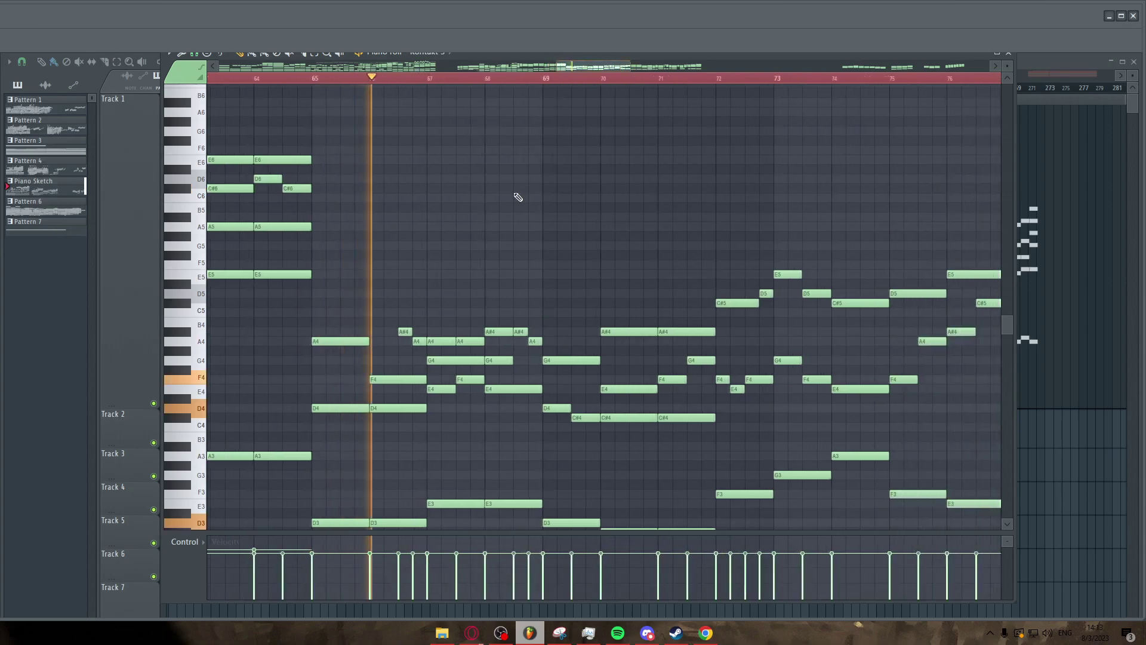
# Examine the lower voices and bass line from bar 65 to bar 77 during playback
pyautogui.scroll(-3, 514, 197)
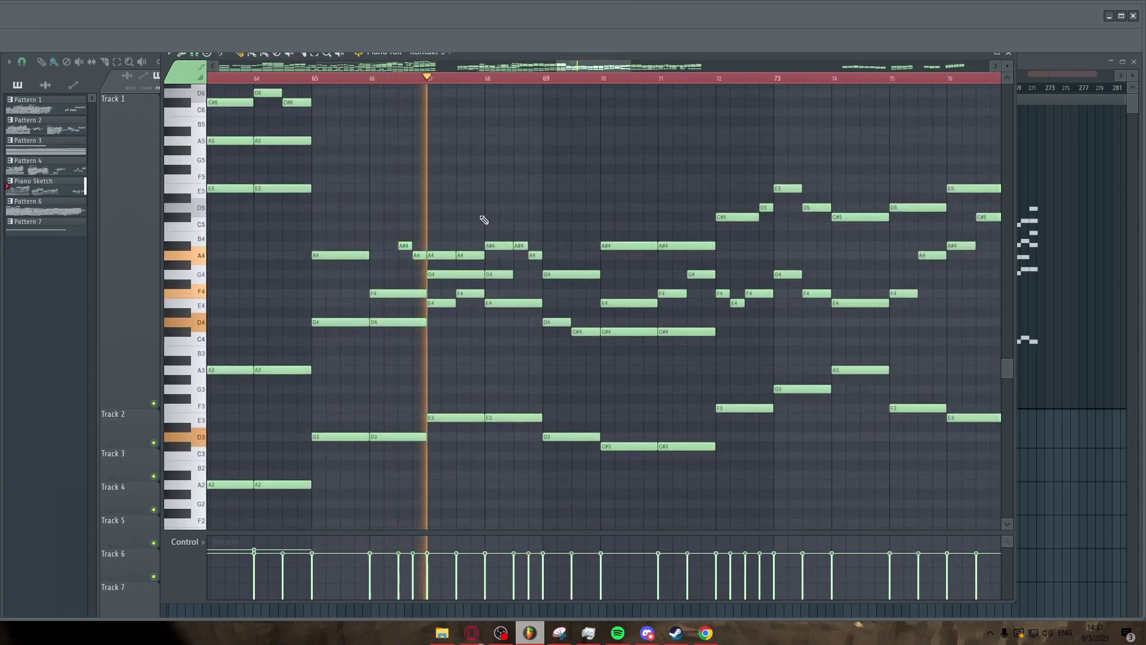
pyautogui.keyDown('ctrl'); pyautogui.scroll(-3, 405, 222); pyautogui.keyUp('ctrl')
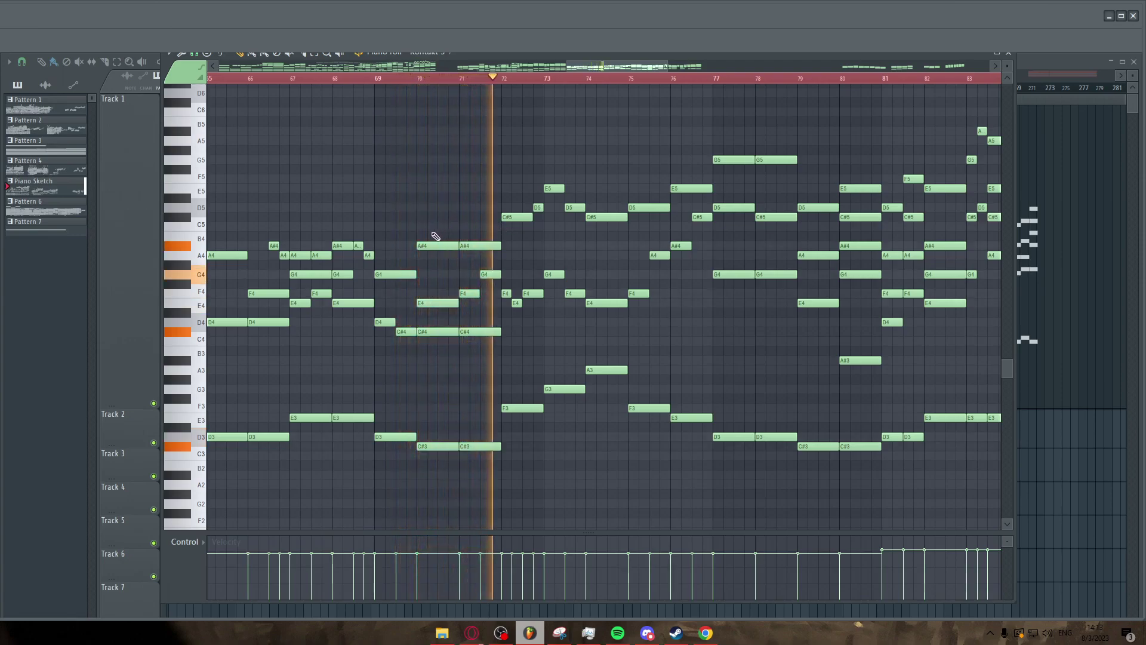
pyautogui.hscroll(2, 668, 266)
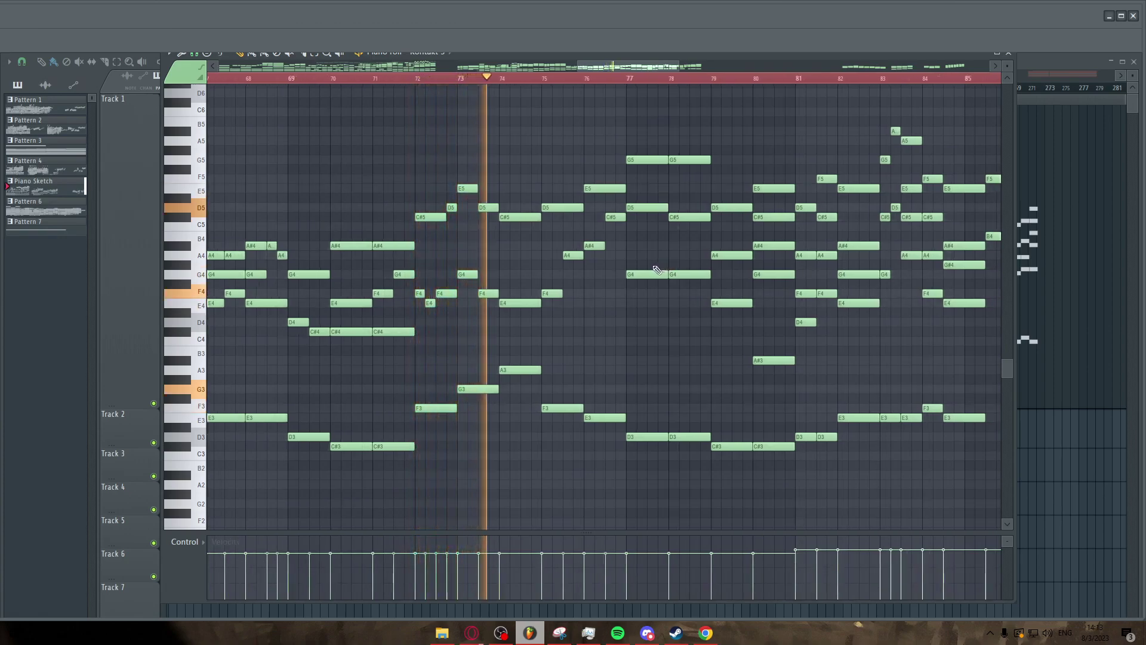
pyautogui.hscroll(5, 502, 274)
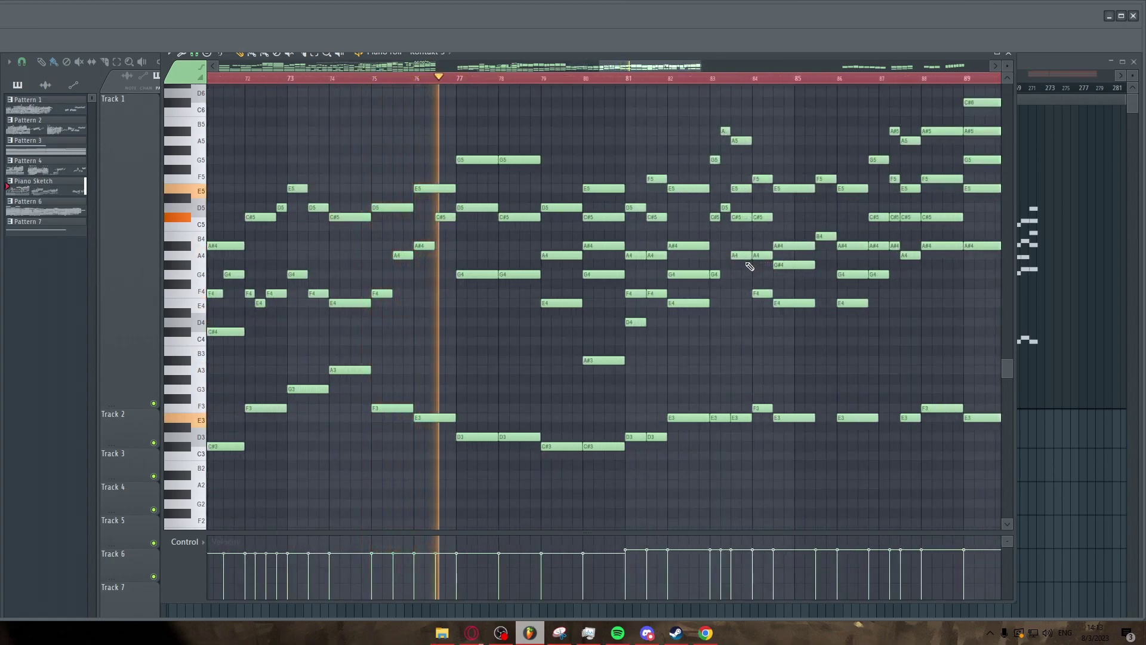
pyautogui.scroll(3, 621, 270)
pyautogui.scroll(-2, 614, 268)
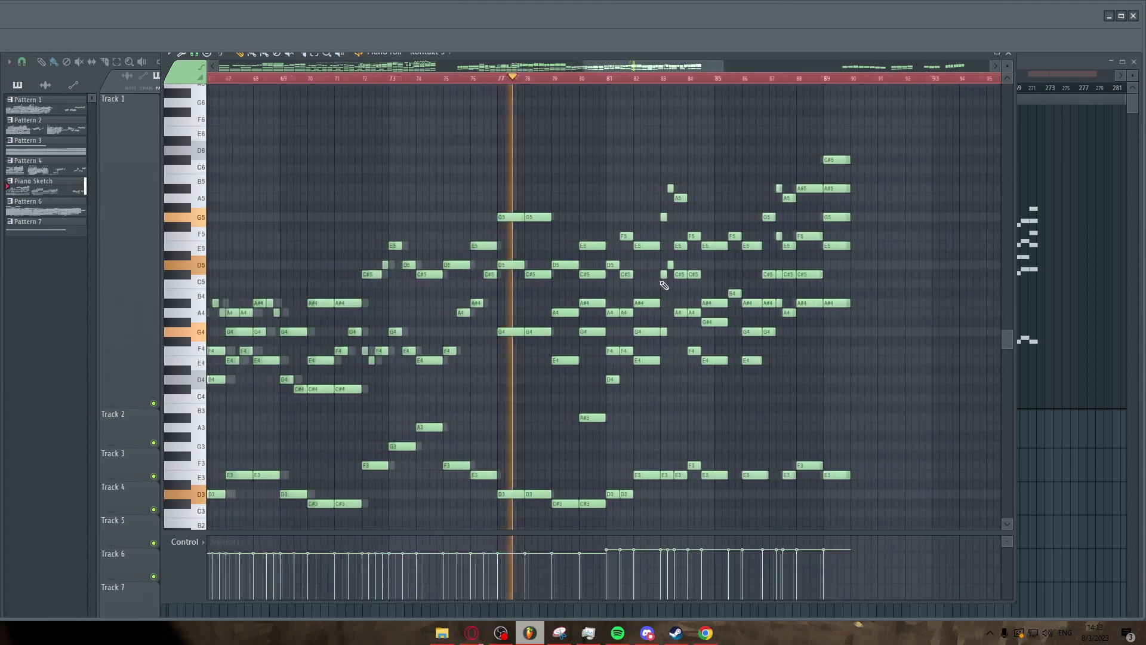
# Follow the chords and top line from bar 77 through the final chord at bar 89
pyautogui.scroll(2, 661, 282)
pyautogui.scroll(2, 665, 286)
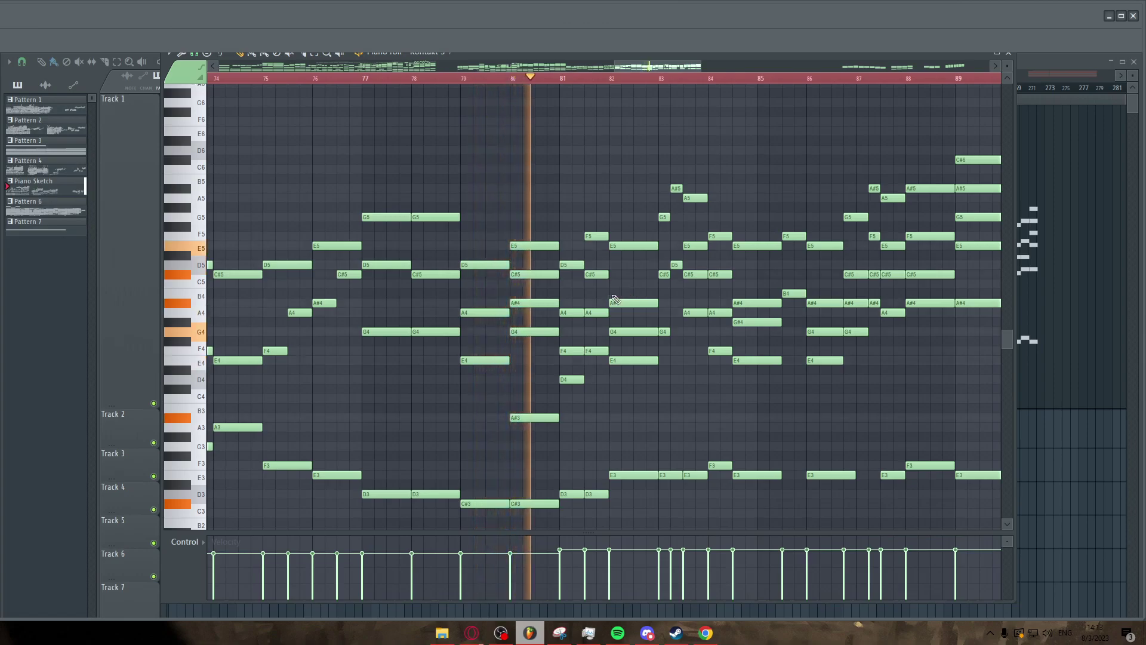
pyautogui.scroll(-3, 617, 299)
pyautogui.scroll(1, 573, 287)
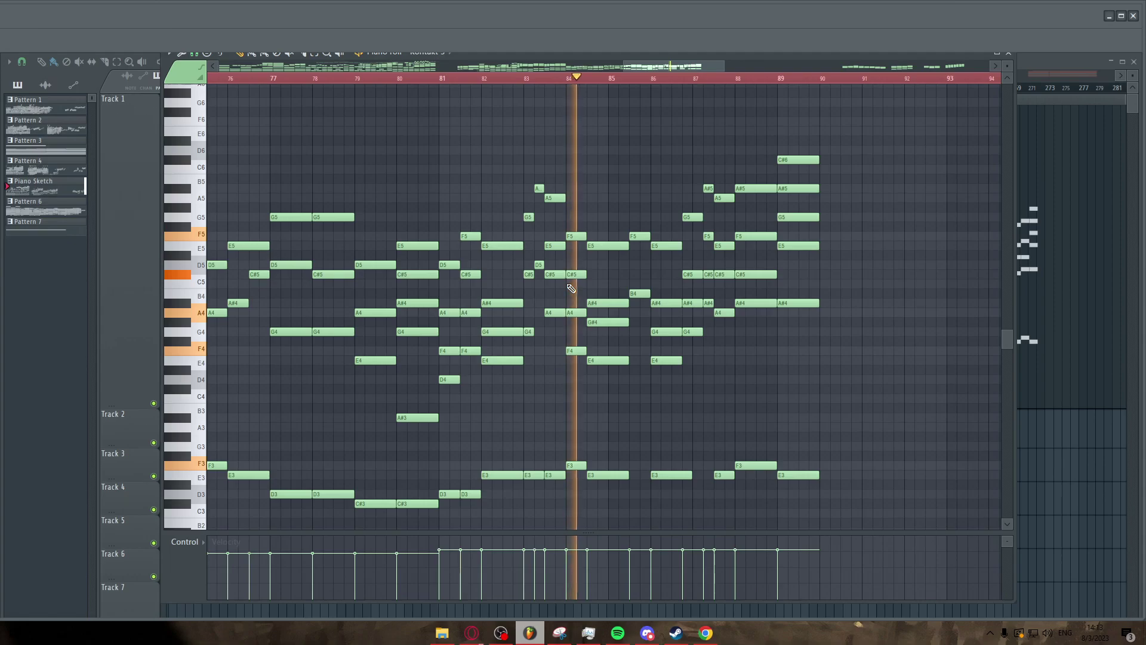
pyautogui.scroll(-2, 571, 289)
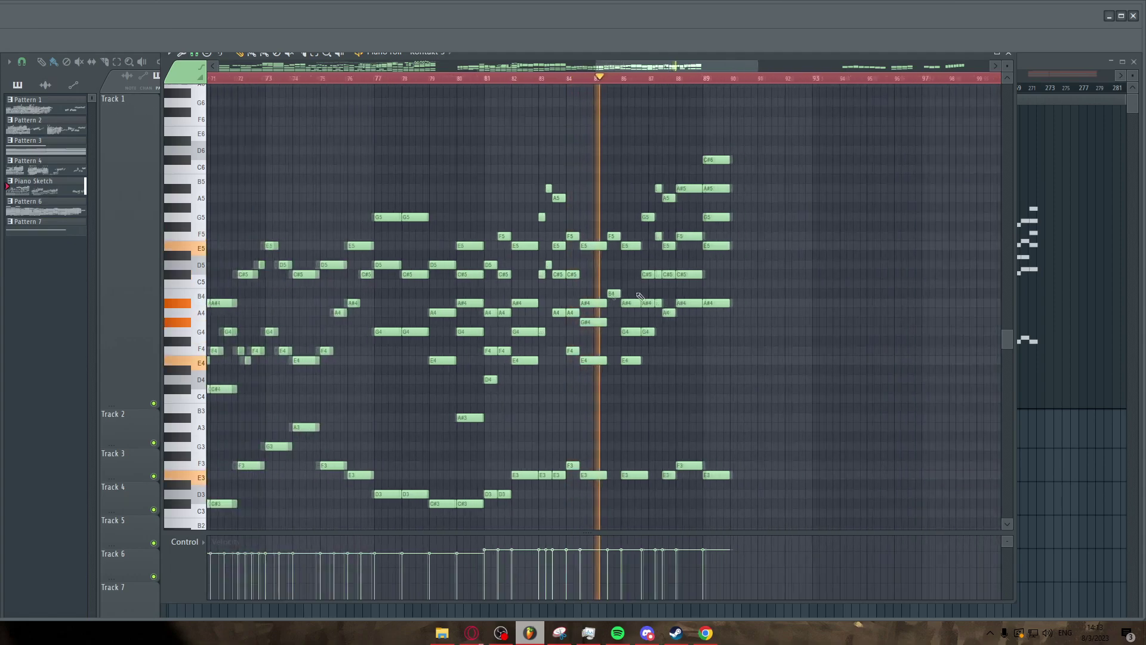
pyautogui.scroll(4, 705, 296)
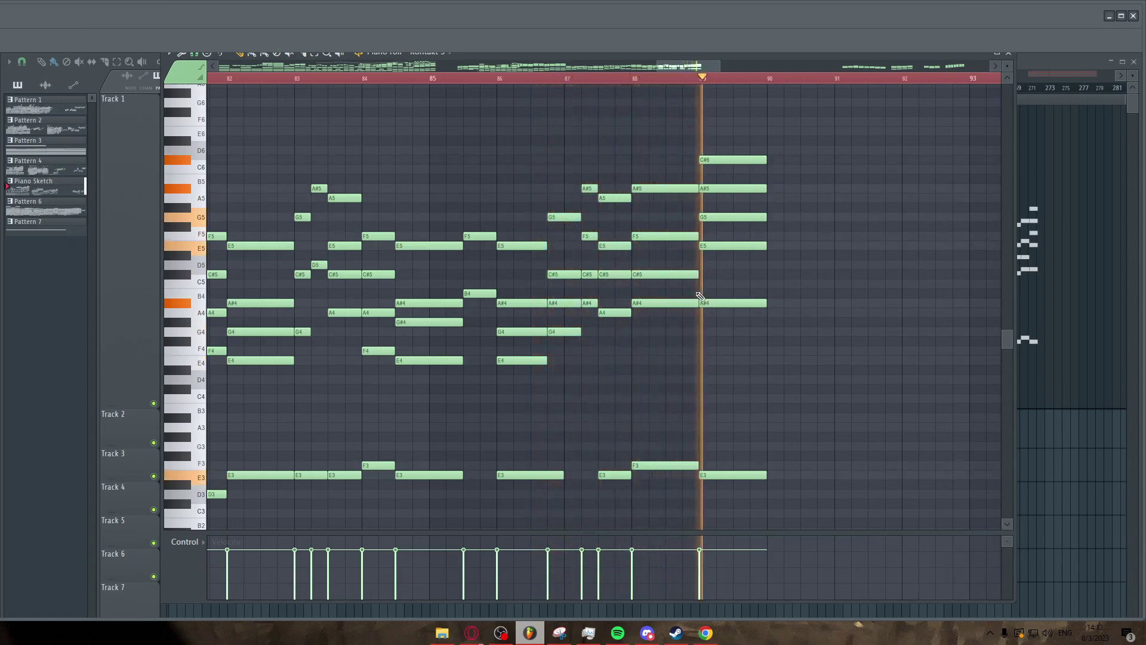
# Return to the start of the sketch and examine the sustained bass and upper notes in its opening bars
pyautogui.scroll(-6, 743, 361)
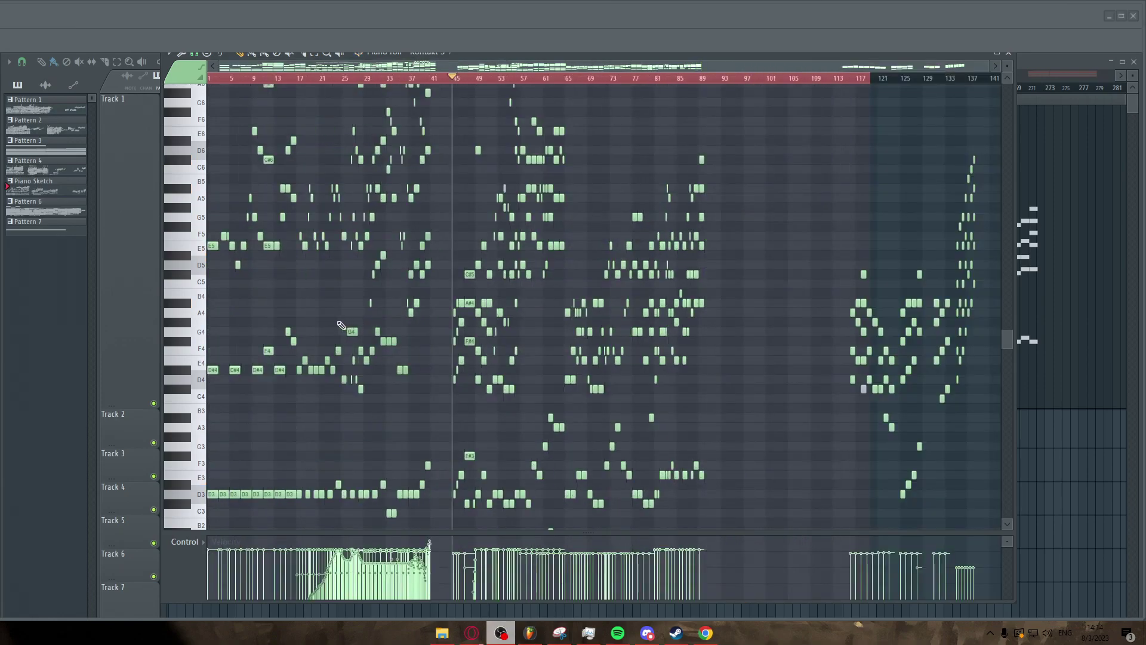
pyautogui.scroll(8, 192, 309)
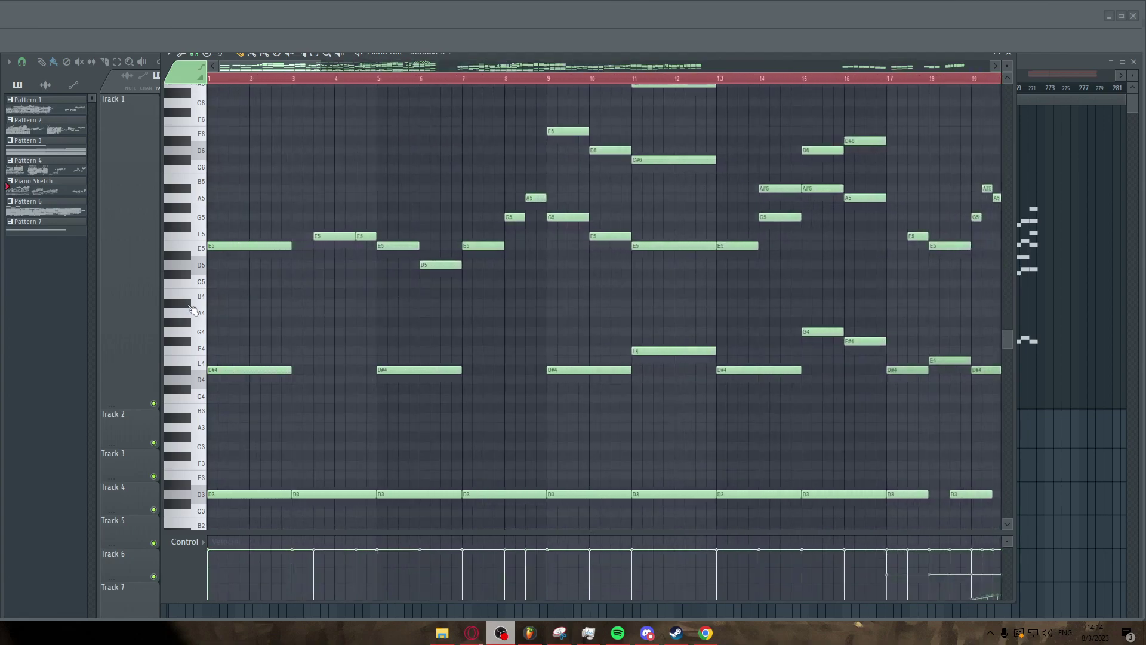
pyautogui.scroll(3, 310, 311)
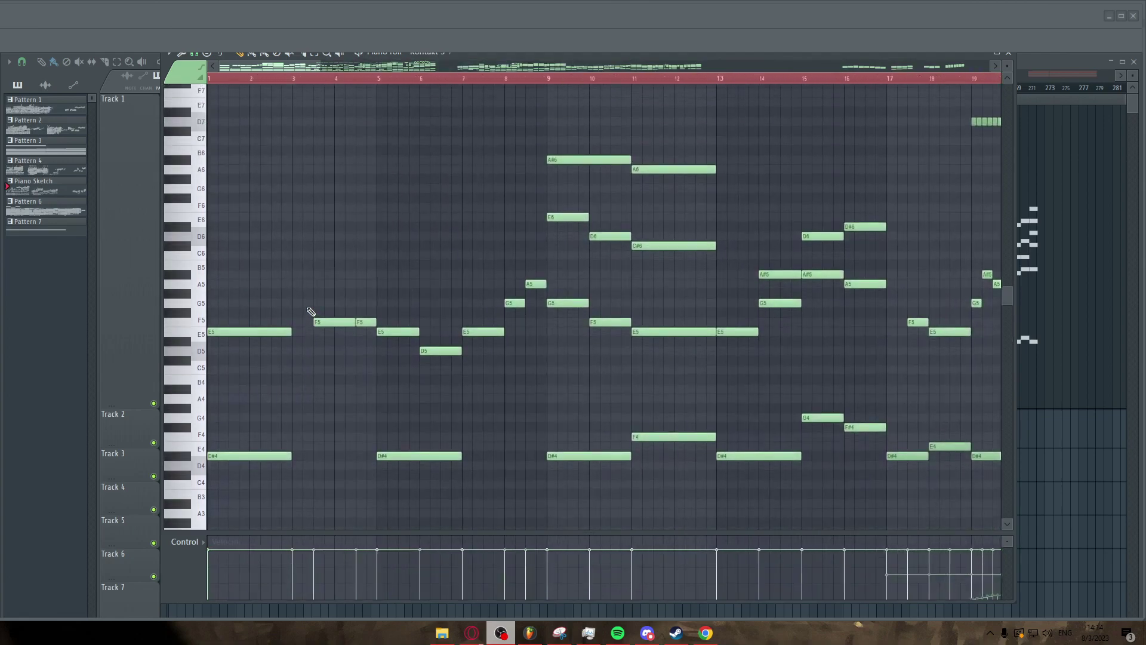
pyautogui.scroll(-3, 307, 335)
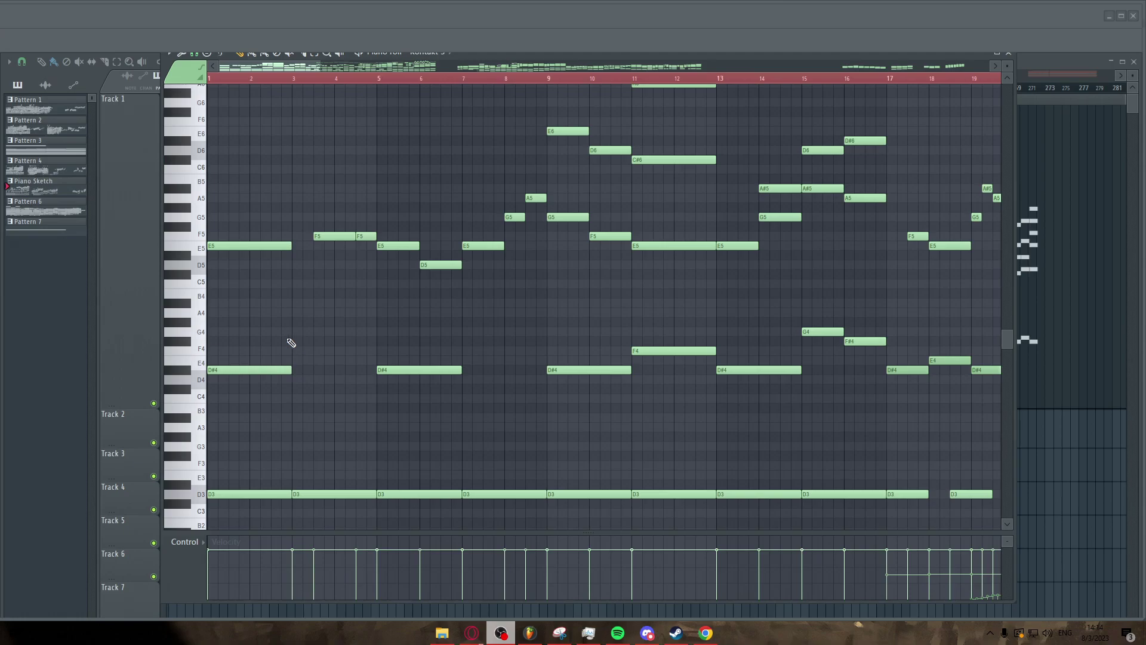
pyautogui.rightClick(359, 313)
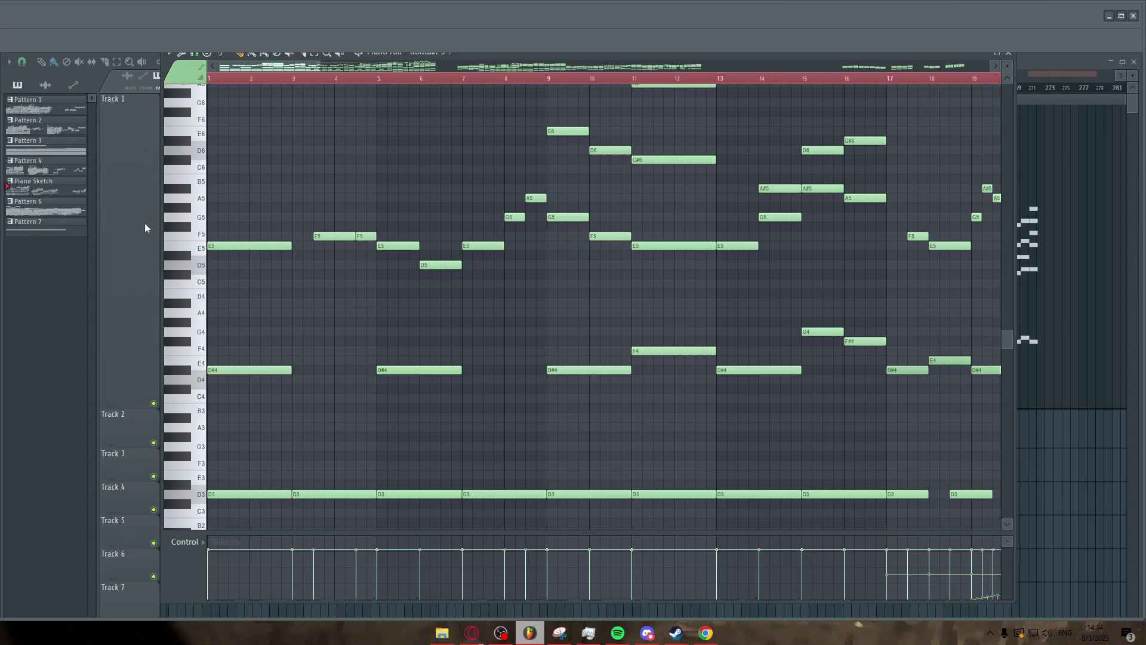
pyautogui.scroll(2, 180, 236)
pyautogui.scroll(-3, 202, 219)
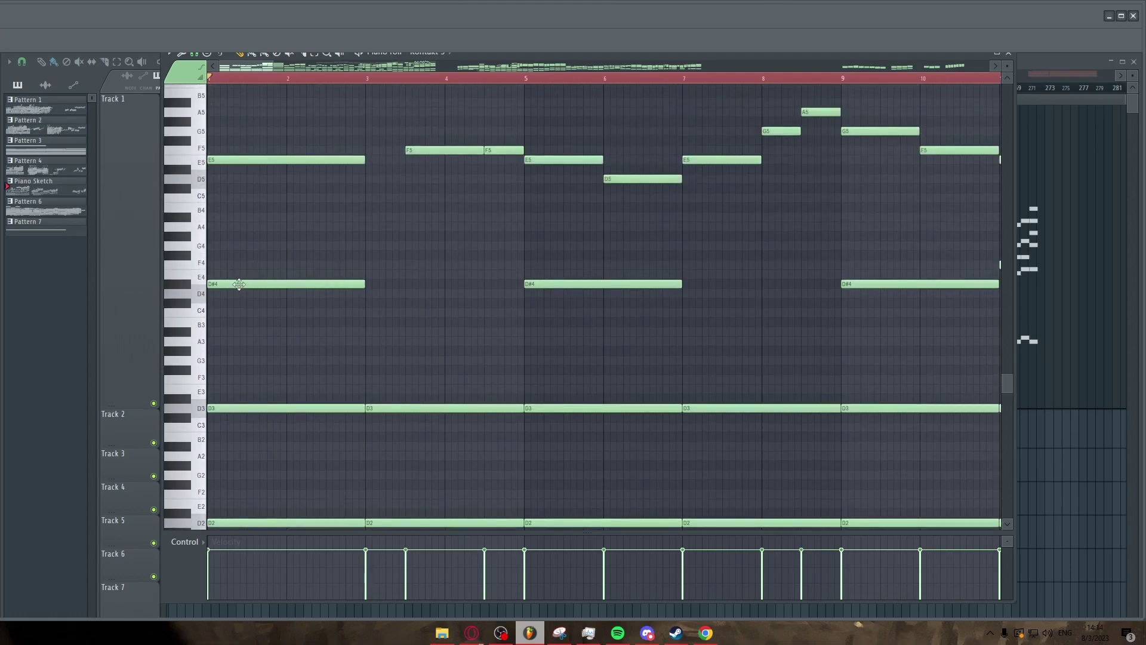
# Audition the opening D pedal notes and the D#4 that sounds above them
pyautogui.press('space')
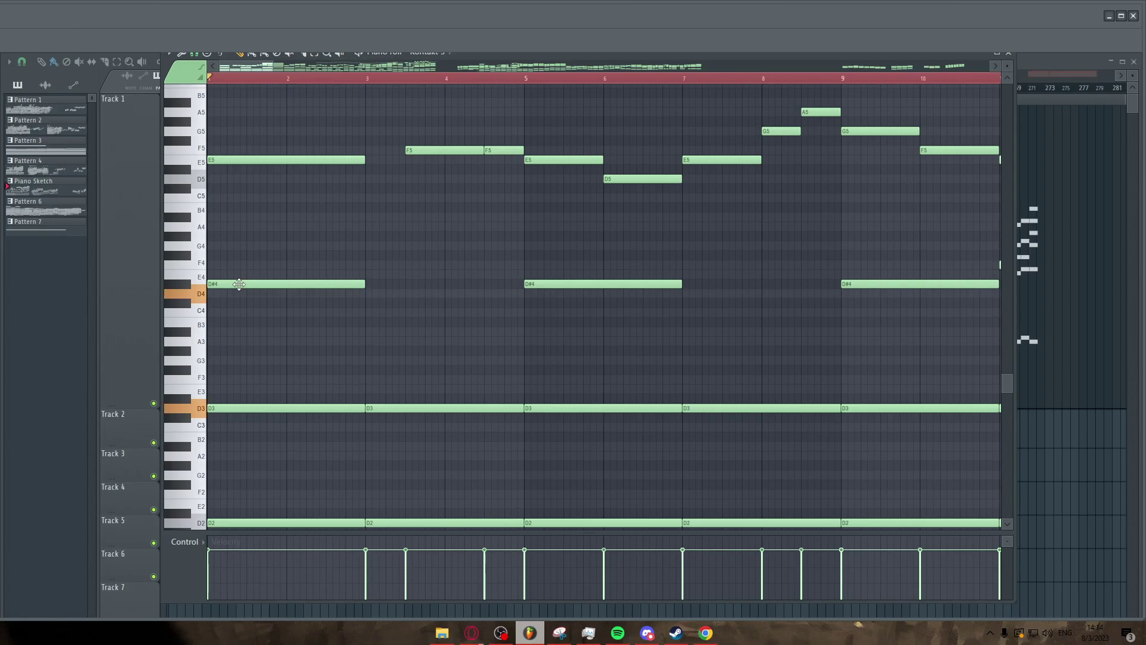
pyautogui.scroll(-2, 248, 299)
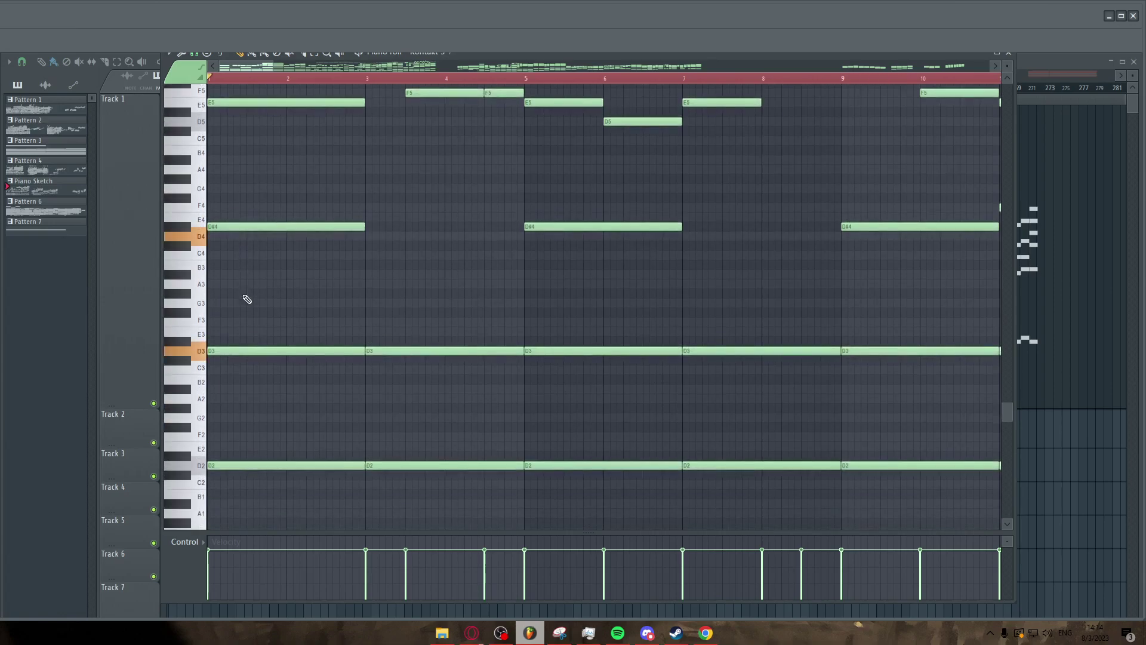
pyautogui.scroll(2, 247, 299)
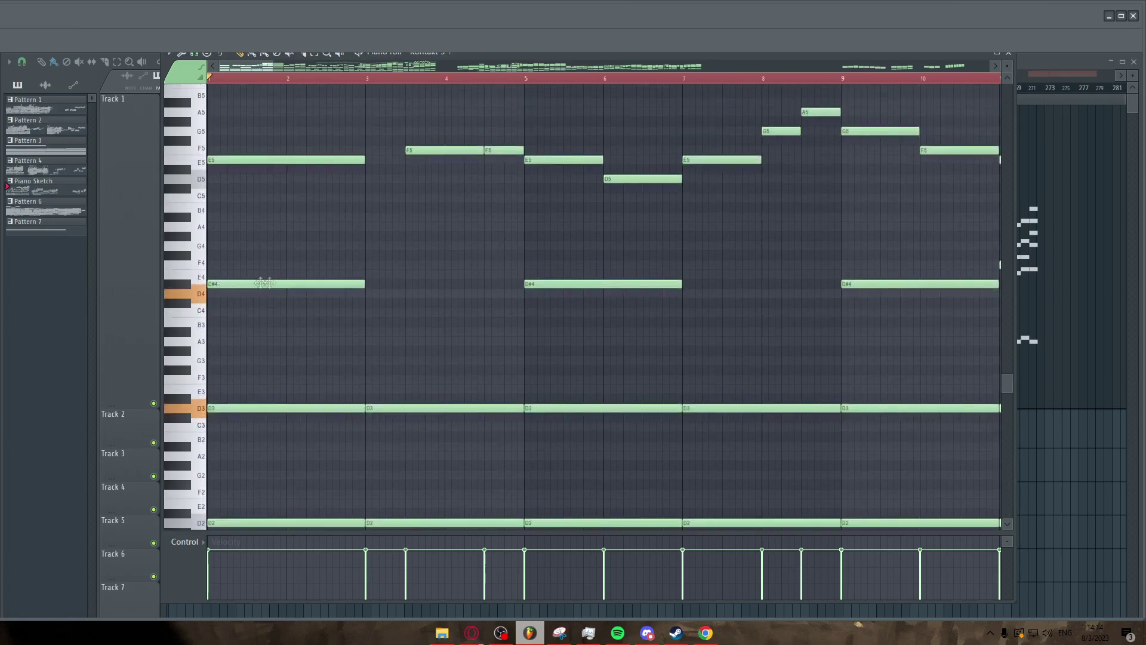
pyautogui.press('space')
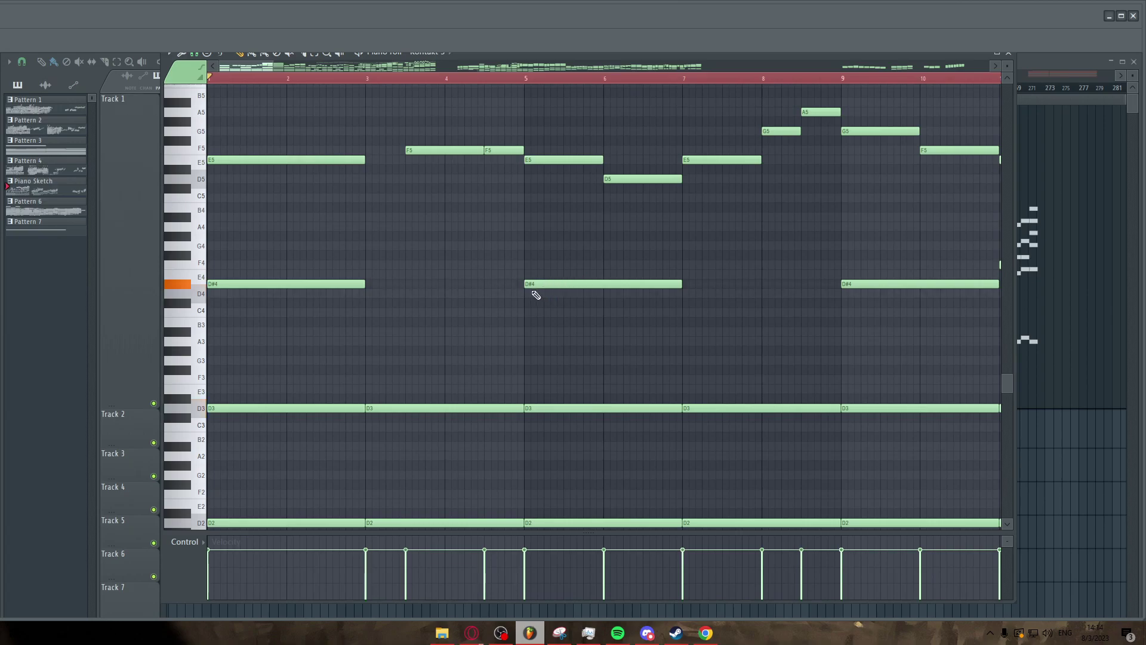
pyautogui.press('space')
# Show the opening melody and place the playback position at bar 7
pyautogui.scroll(3, 463, 303)
pyautogui.moveTo(269, 66); pyautogui.dragTo(302, 66)
pyautogui.scroll(3, 358, 199)
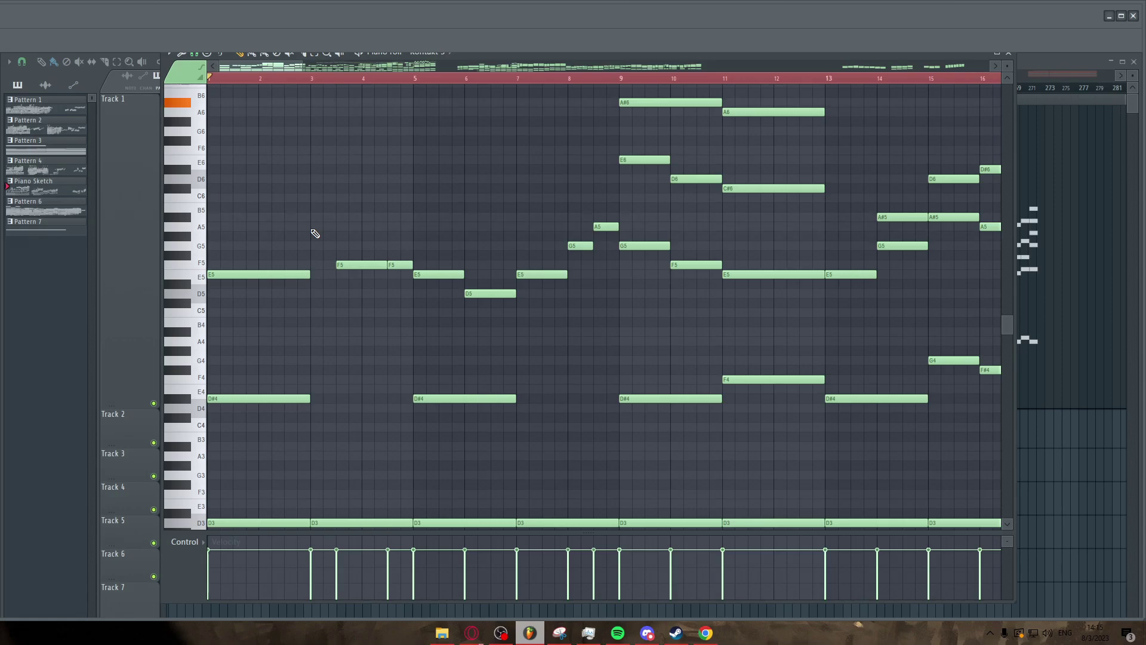
pyautogui.click(517, 78)
pyautogui.scroll(-2, 450, 194)
pyautogui.scroll(3, 440, 250)
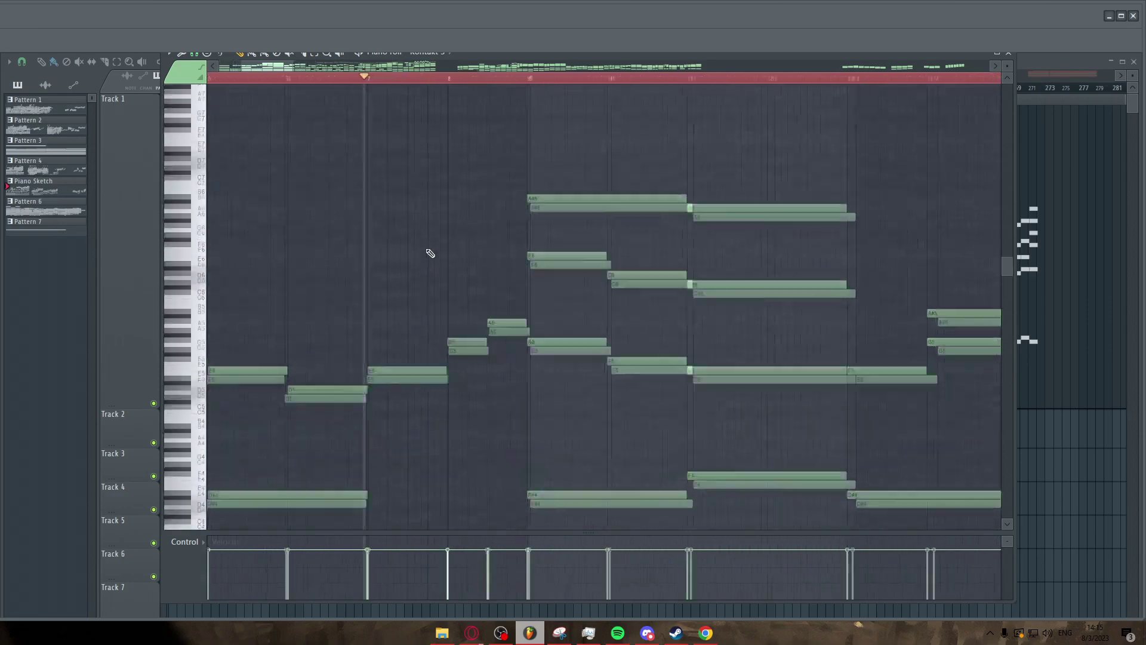
pyautogui.click(367, 79)
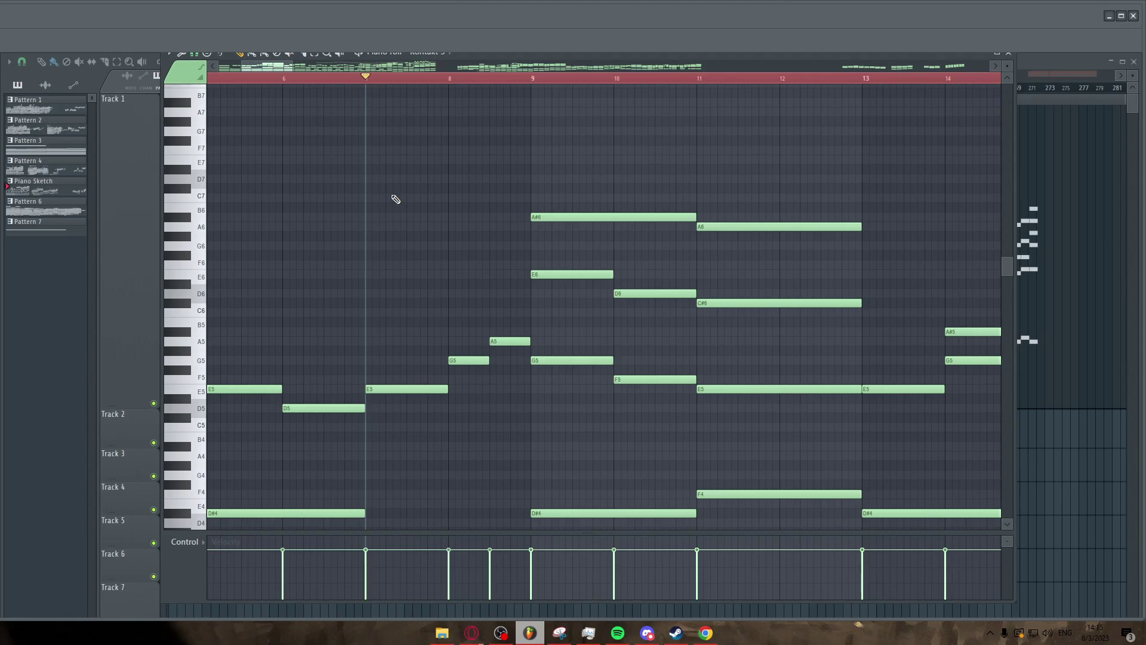
# Play the melody from bar 7, stop the playback and sound C#5 on the piano keys
pyautogui.scroll(-2, 396, 190)
pyautogui.press('space')
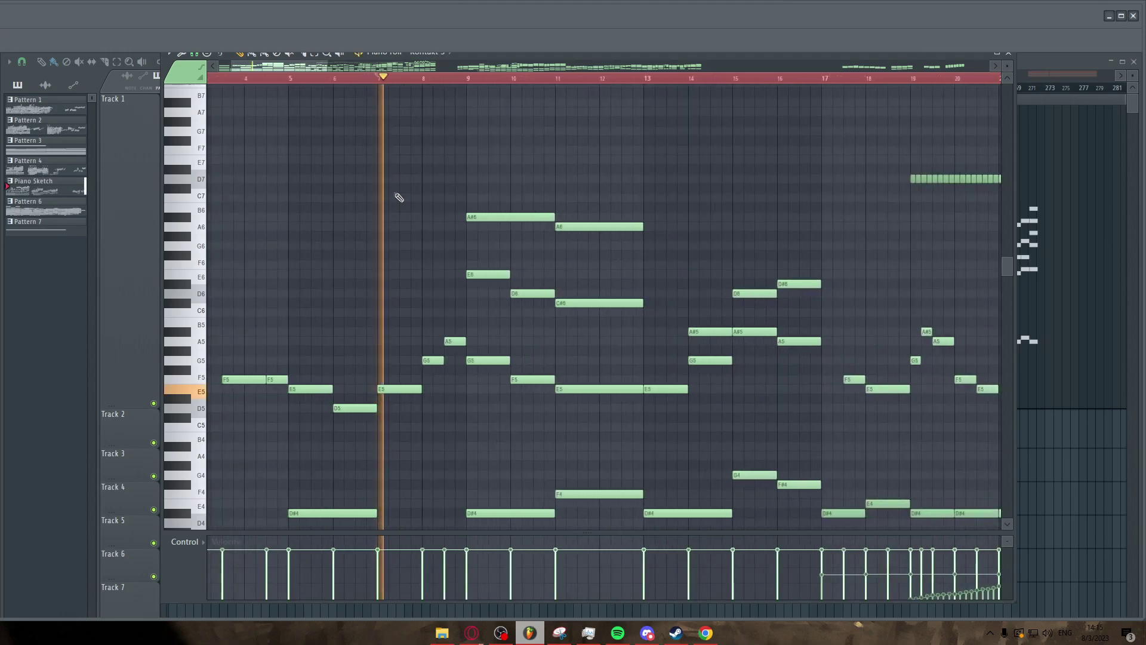
pyautogui.scroll(-1, 248, 248)
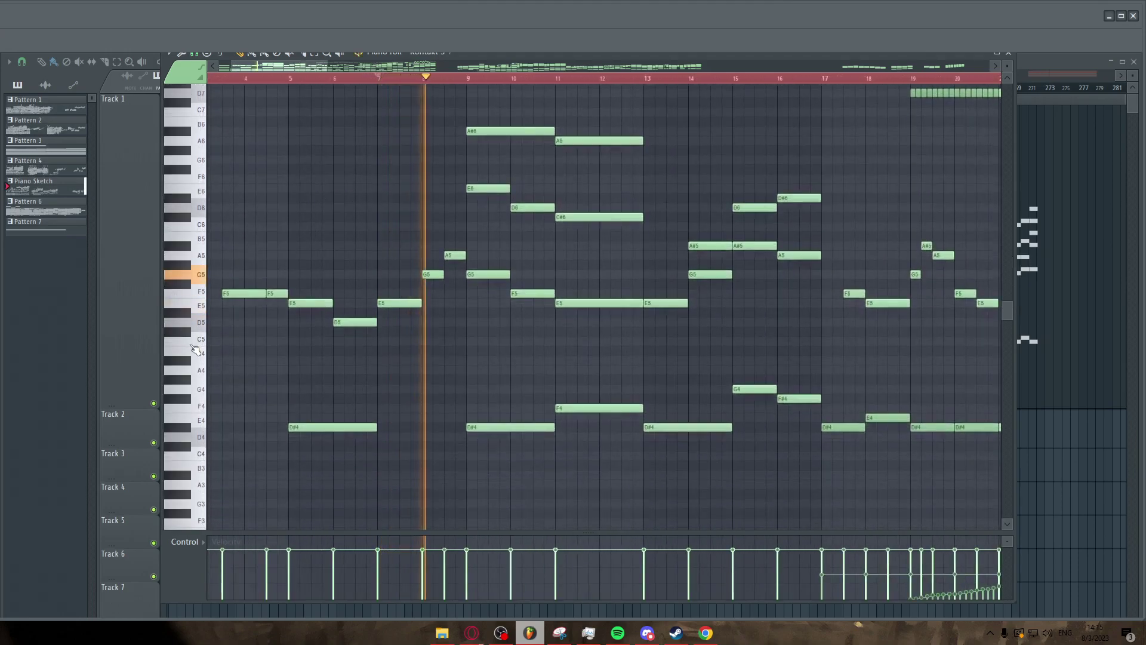
pyautogui.press('space')
pyautogui.click(197, 345)
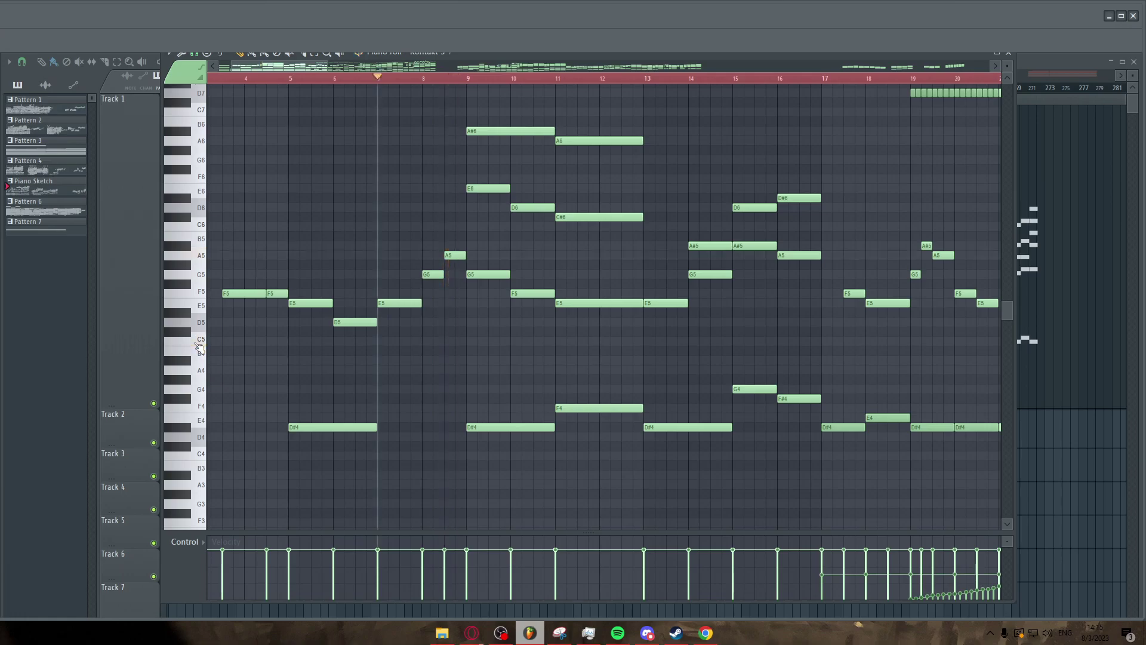
pyautogui.scroll(-1, 360, 314)
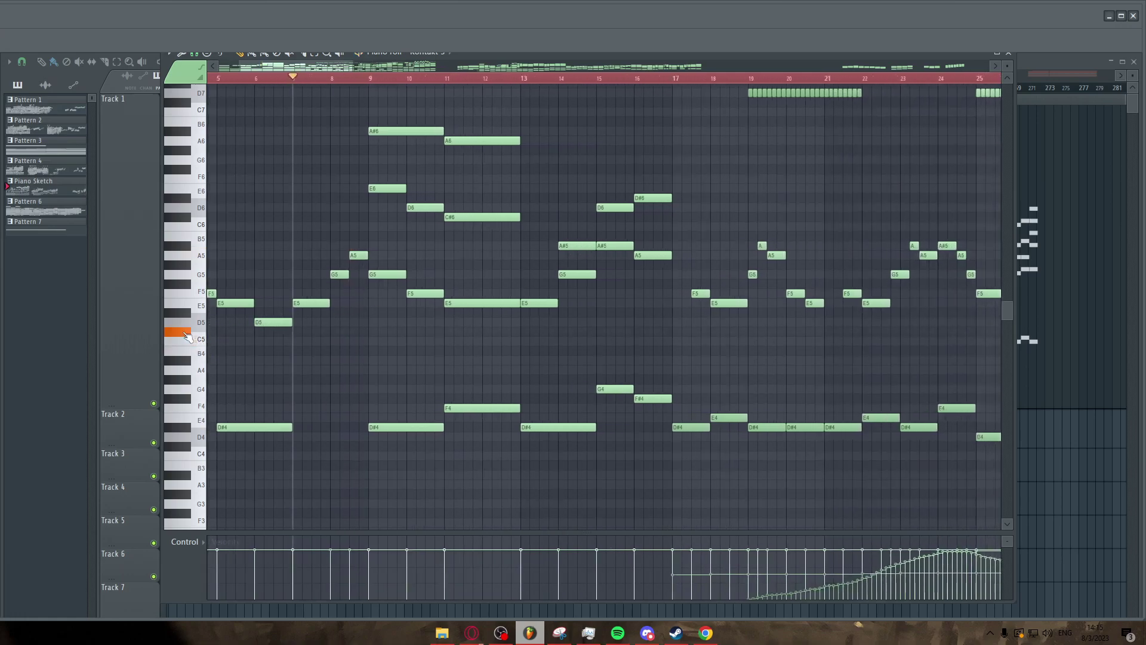
# Examine the repeated high notes and the melody beneath them up to bar 25 during playback
pyautogui.scroll(-2, 512, 338)
pyautogui.scroll(3, 786, 358)
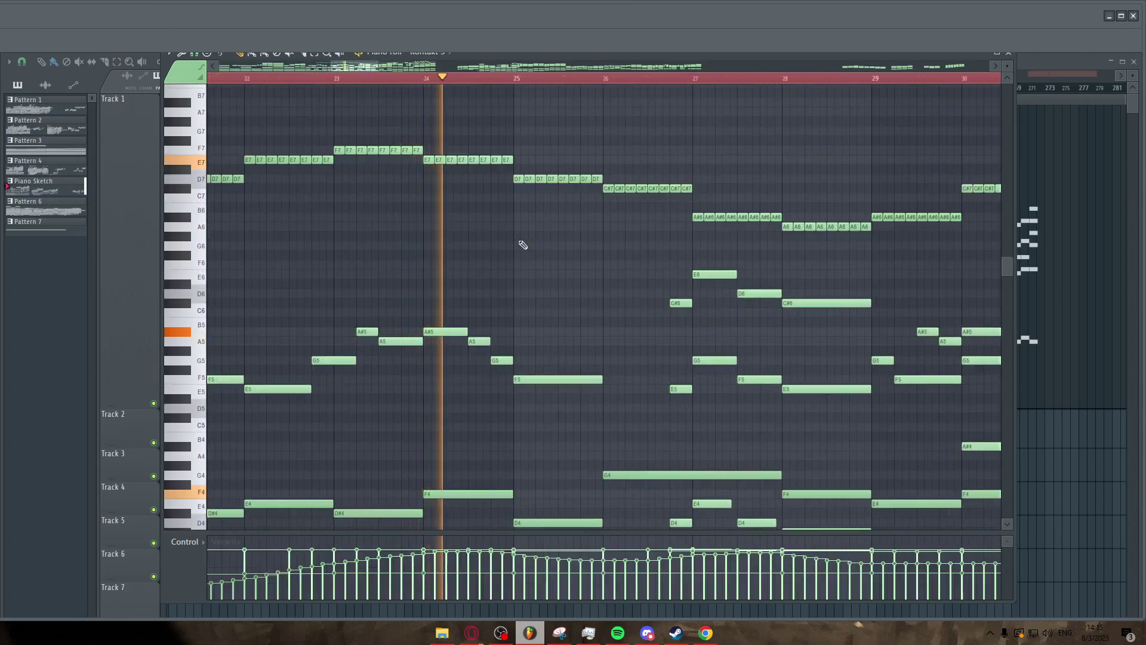
pyautogui.scroll(-3, 499, 245)
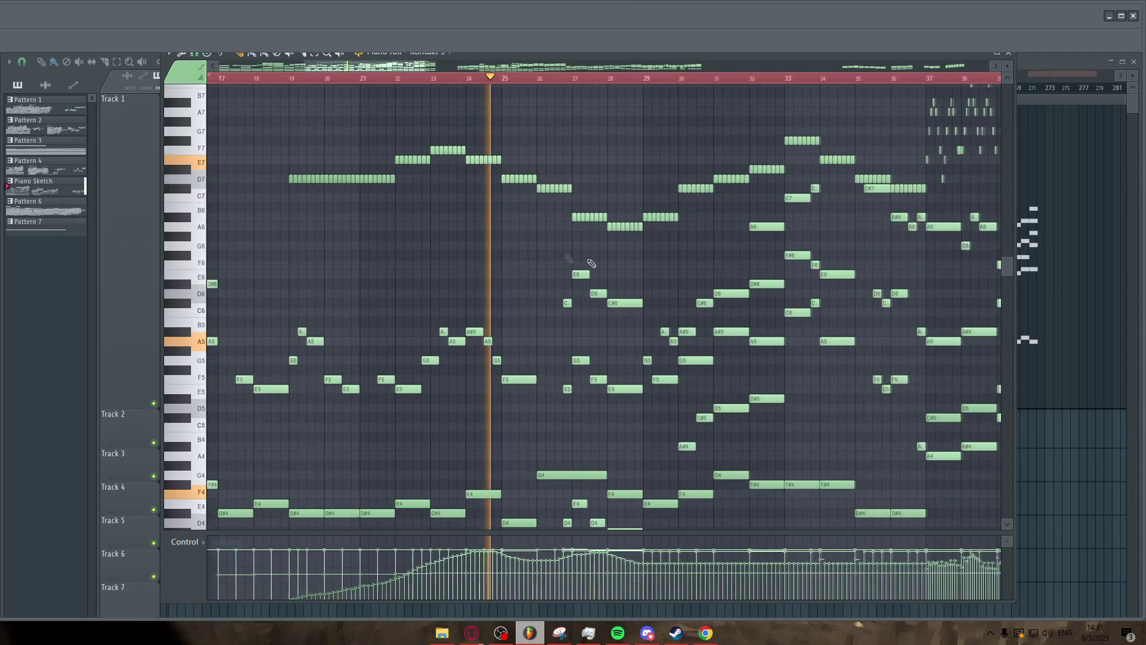
pyautogui.scroll(2, 607, 263)
pyautogui.scroll(2, 534, 276)
# Follow the repeated C#7 notes at bar 26 and the voices entering beneath them through bar 29
pyautogui.moveTo(424, 186); pyautogui.dragTo(543, 197)
pyautogui.click(417, 237)
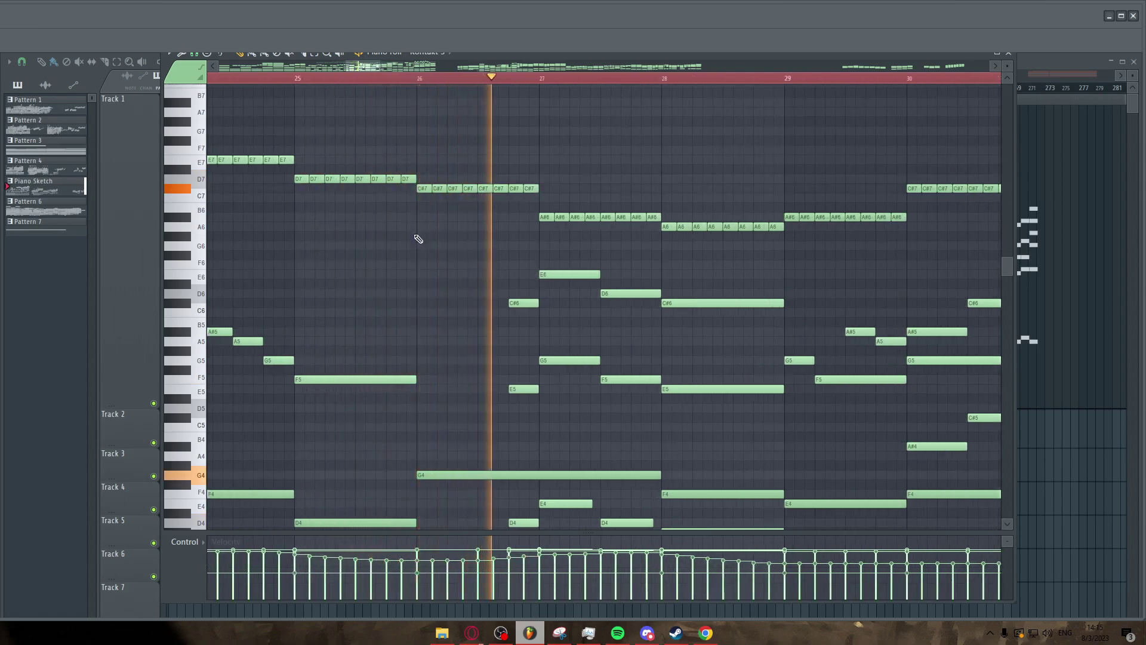
pyautogui.scroll(-2, 417, 237)
pyautogui.scroll(2, 420, 304)
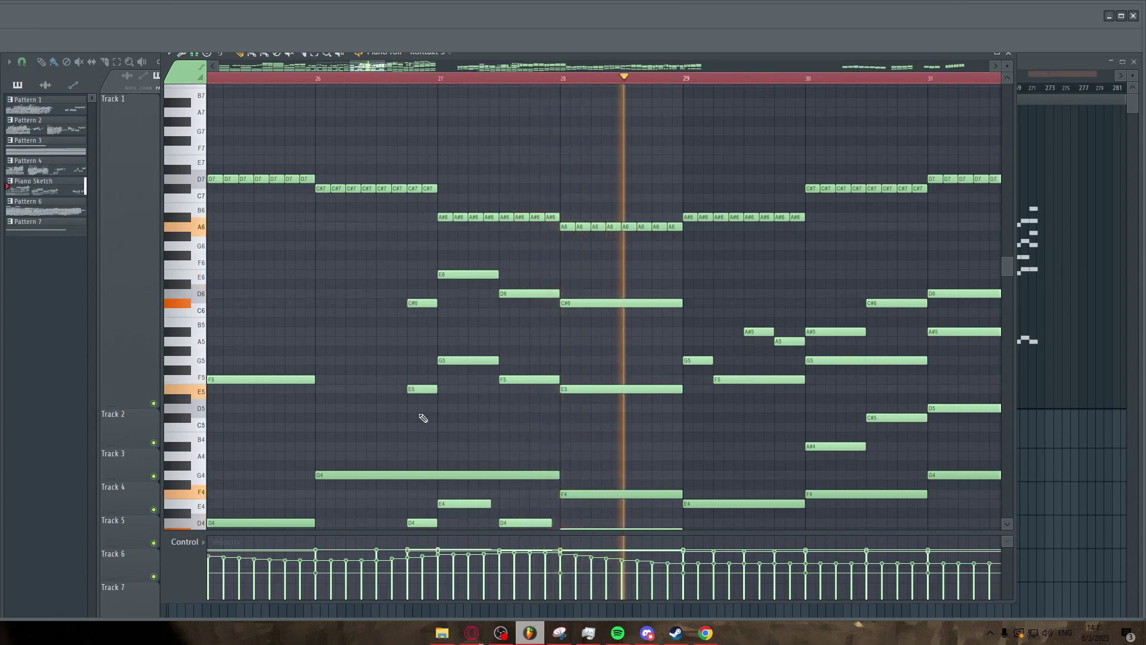
# Stop the playback and try the top voice from the end of bar 26 through bar 28 one octave lower
pyautogui.press('space')
pyautogui.scroll(-2, 422, 398)
pyautogui.moveTo(409, 204); pyautogui.dragTo(620, 385)
pyautogui.keyDown('ctrl'); pyautogui.click(459, 260); pyautogui.keyUp('ctrl')
pyautogui.moveTo(417, 213); pyautogui.dragTo(565, 269)
pyautogui.scroll(1, 528, 271)
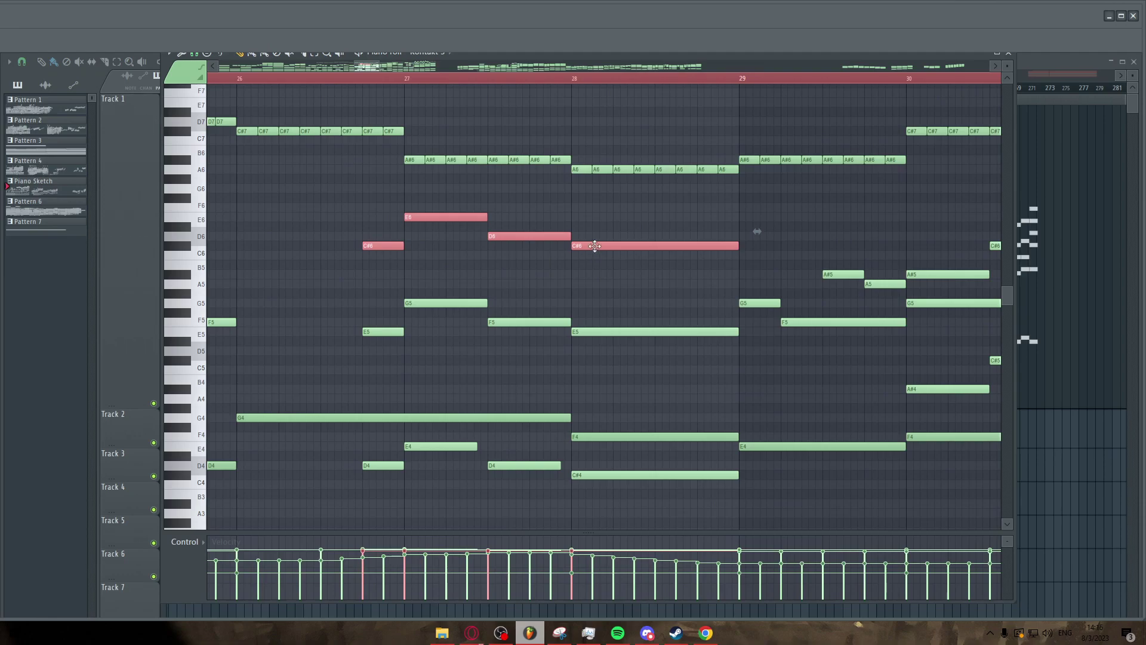
pyautogui.hotkey('ctrl', 'Down')
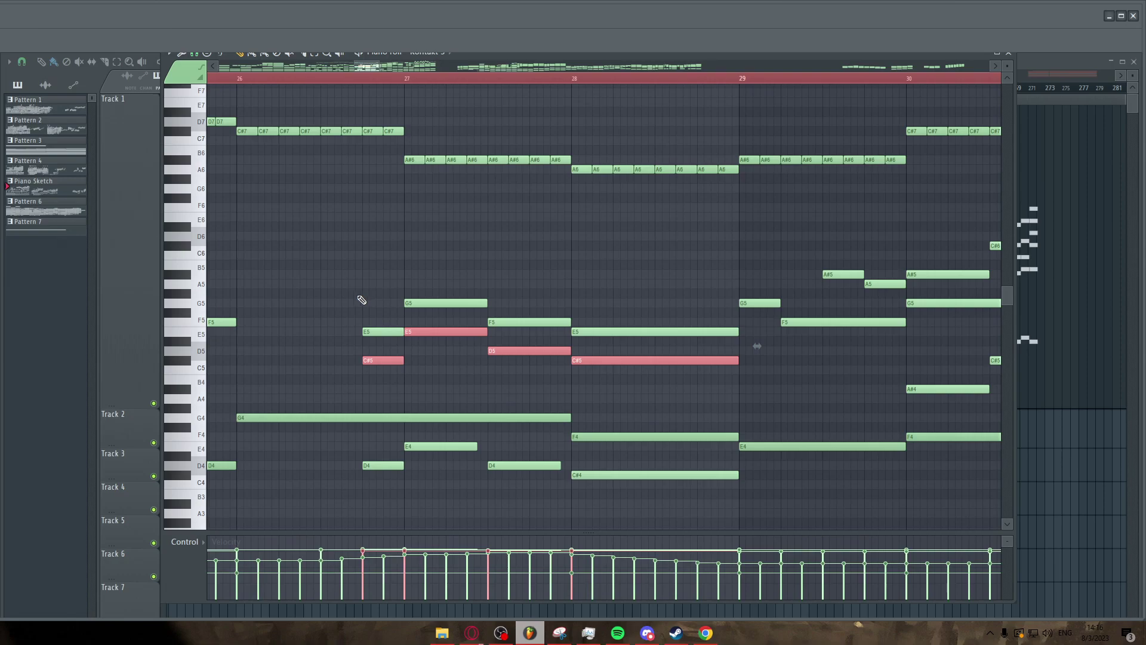
pyautogui.hotkey('ctrl', 'd')
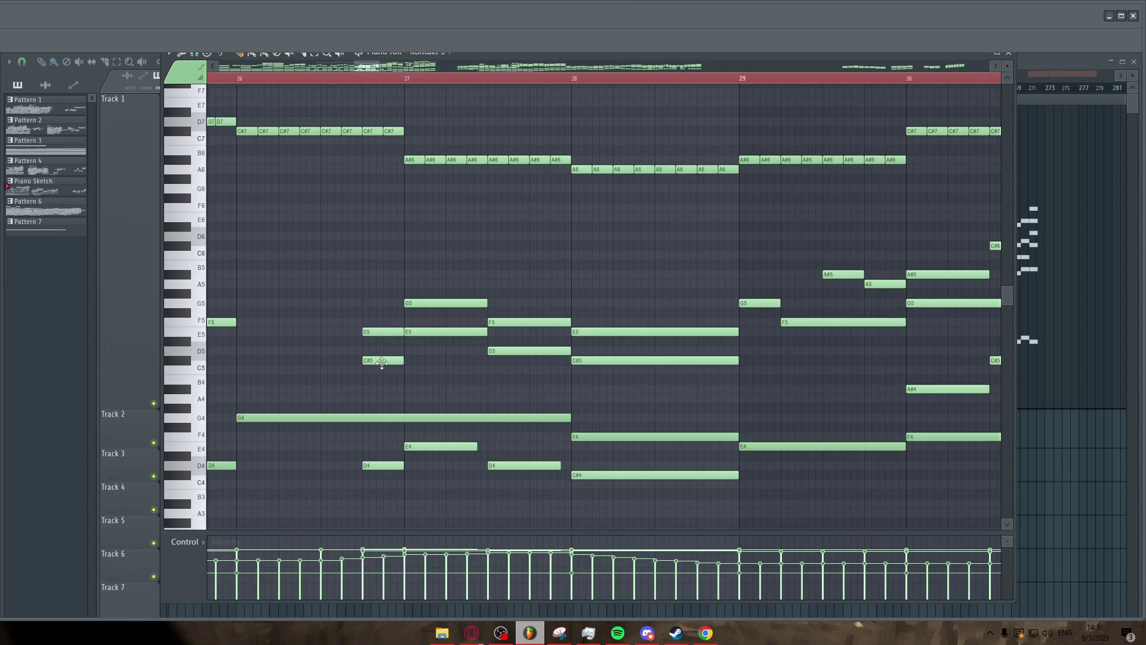
# Lower the D4 note at the end of bar 26 to C#4 and follow the playback into bar 30
pyautogui.moveTo(382, 362); pyautogui.dragTo(383, 372)
pyautogui.click(390, 370)
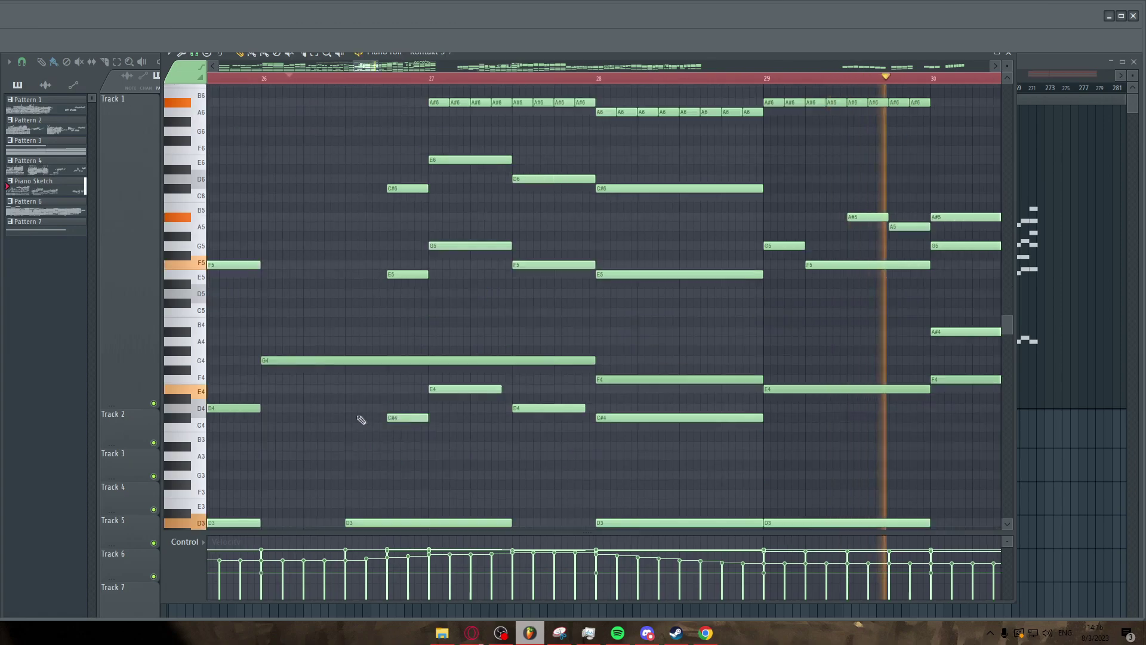
pyautogui.scroll(-3, 358, 420)
pyautogui.scroll(1, 615, 373)
pyautogui.keyDown('ctrl'); pyautogui.scroll(2, 618, 374); pyautogui.keyUp('ctrl')
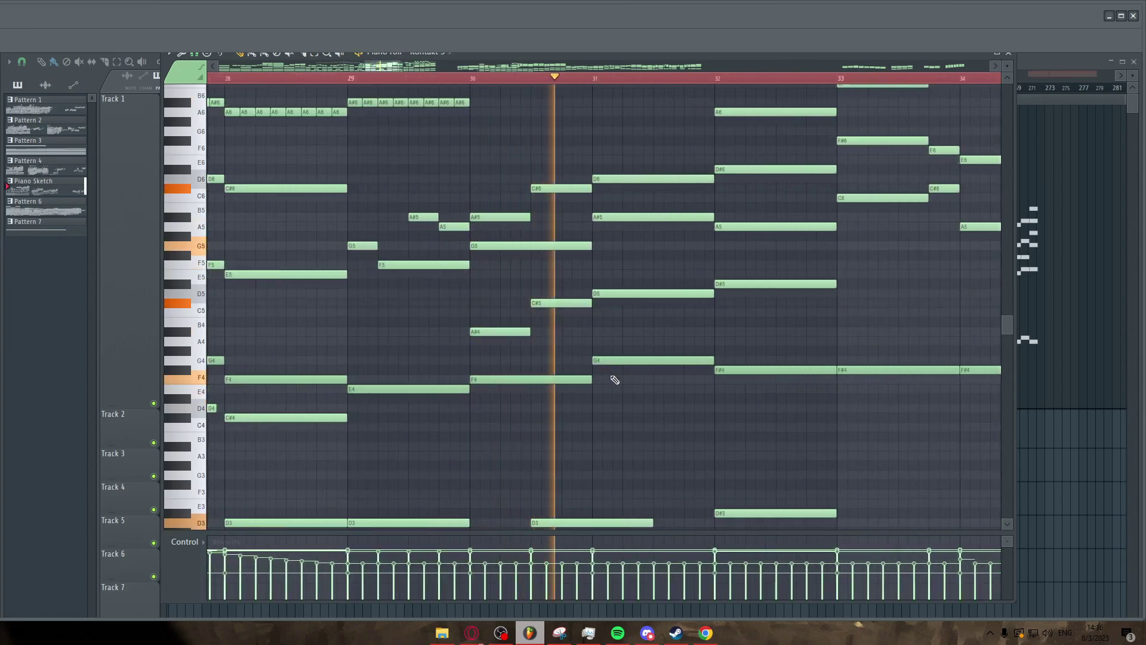
# Audition bar 30 with its C#6 and C#5 notes lowered to C6 and C5, and return both to their original pitches
pyautogui.scroll(4, 614, 379)
pyautogui.press('space')
pyautogui.moveTo(549, 303); pyautogui.dragTo(549, 322)
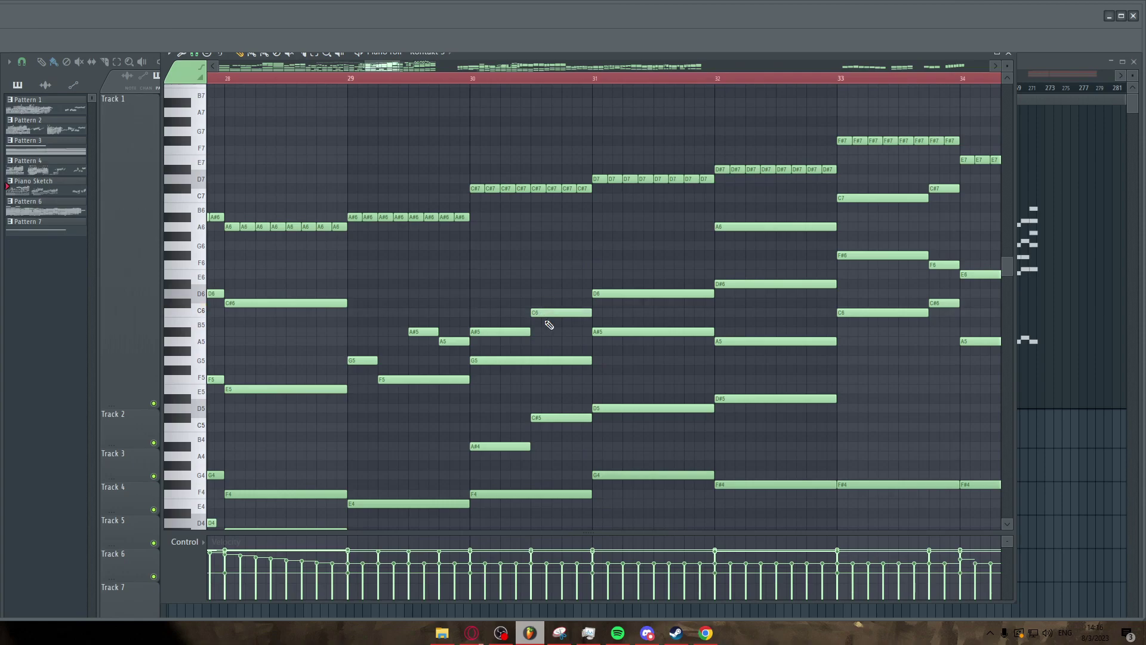
pyautogui.moveTo(548, 415); pyautogui.dragTo(548, 427)
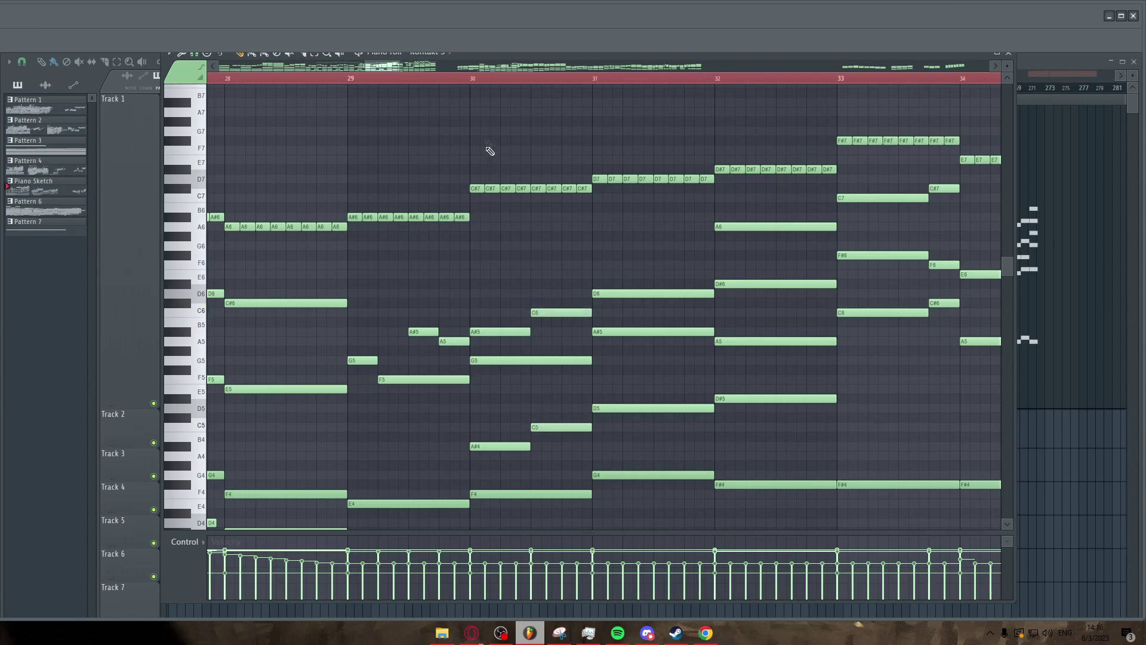
pyautogui.click(465, 80)
pyautogui.keyDown('ctrl'); pyautogui.scroll(1, 537, 269); pyautogui.keyUp('ctrl')
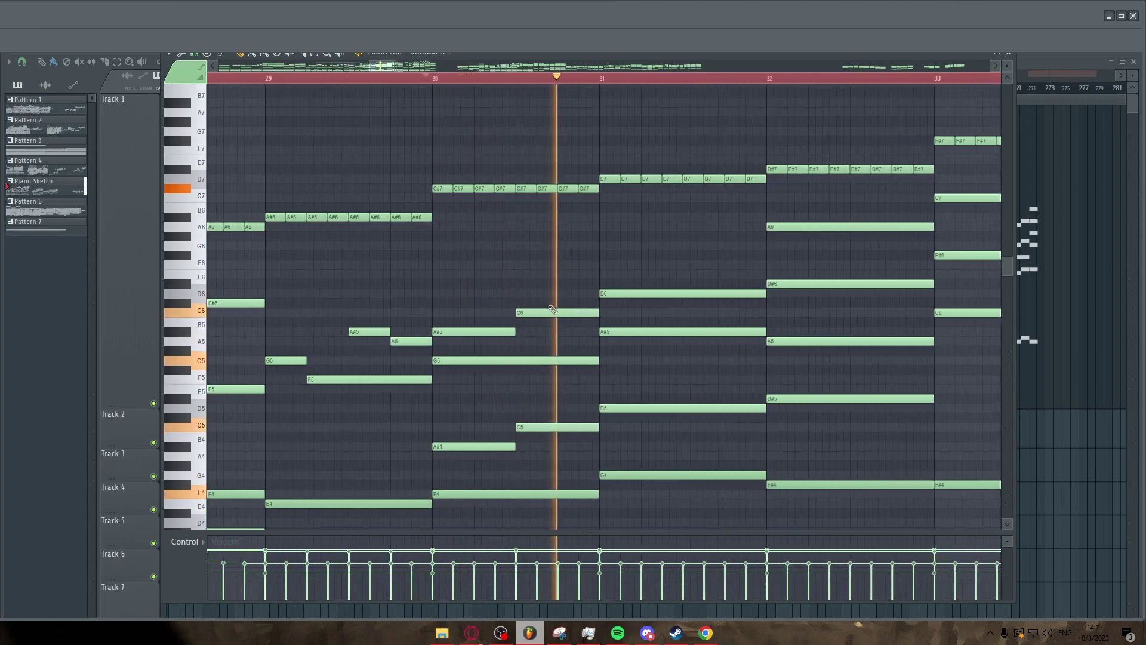
pyautogui.moveTo(549, 312); pyautogui.dragTo(549, 302)
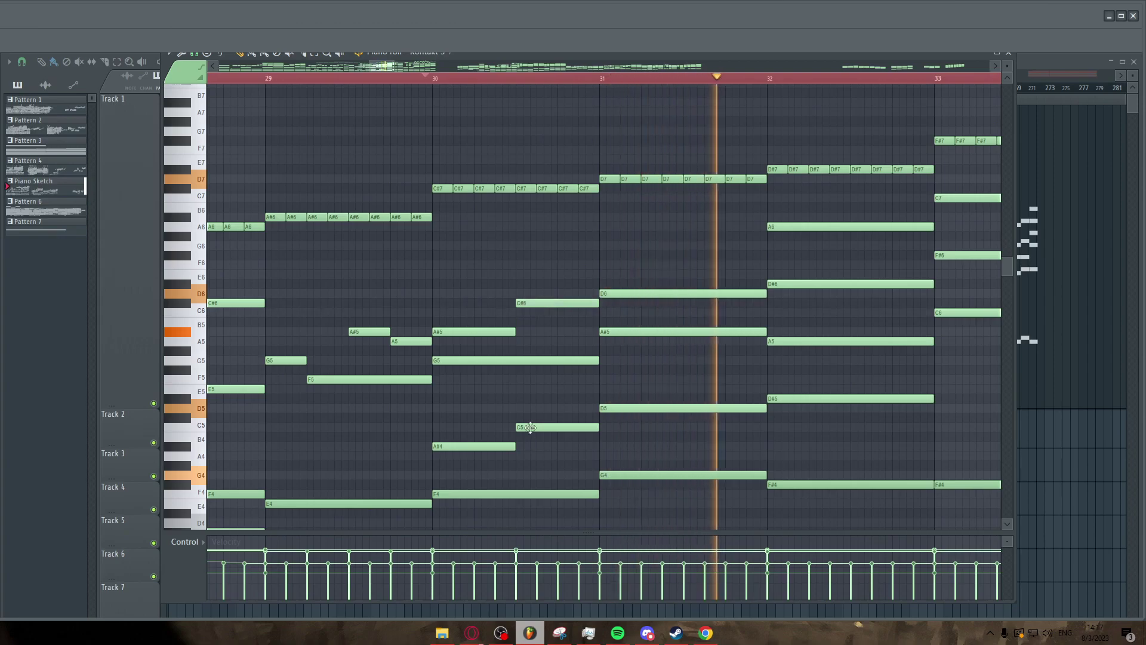
pyautogui.moveTo(529, 427); pyautogui.dragTo(530, 417)
# Stop the playback, show the chords of bars 31 to 36 and place the playback position at bar 33
pyautogui.keyDown('ctrl'); pyautogui.scroll(-3, 525, 416); pyautogui.keyUp('ctrl')
pyautogui.keyDown('ctrl'); pyautogui.scroll(-2, 460, 274); pyautogui.keyUp('ctrl')
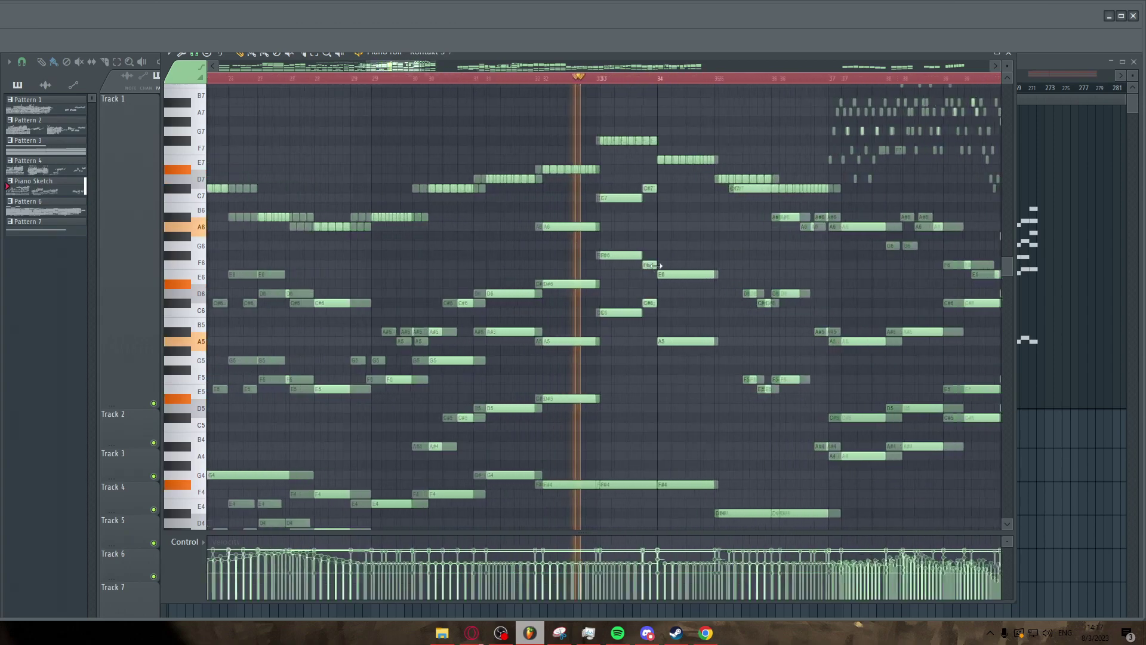
pyautogui.keyDown('ctrl'); pyautogui.scroll(4, 677, 302); pyautogui.keyUp('ctrl')
pyautogui.press('space')
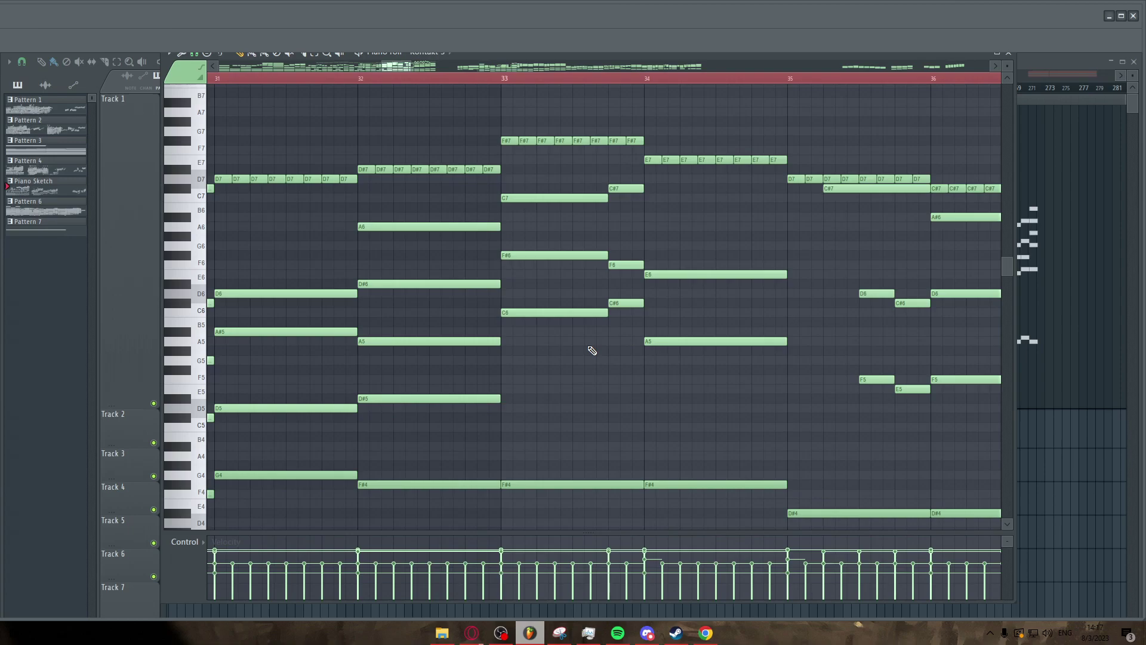
pyautogui.press('space')
pyautogui.scroll(-2, 533, 330)
pyautogui.keyDown('ctrl'); pyautogui.scroll(-2, 528, 332); pyautogui.keyUp('ctrl')
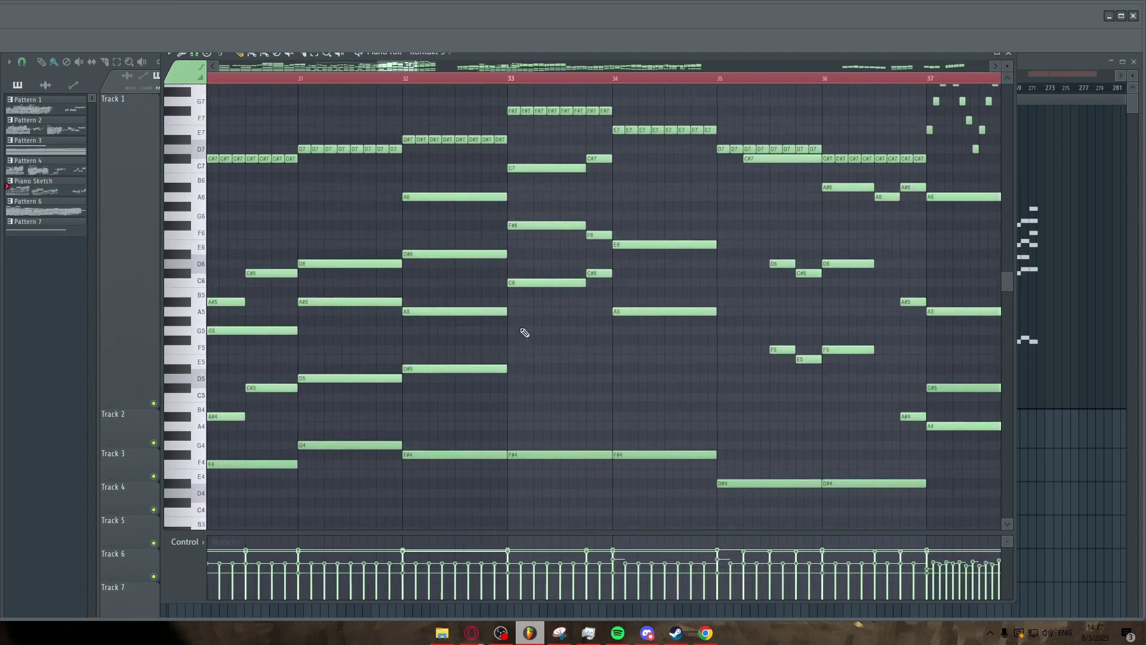
pyautogui.scroll(2, 525, 332)
pyautogui.click(511, 77)
pyautogui.keyDown('ctrl'); pyautogui.scroll(1, 585, 224); pyautogui.keyUp('ctrl')
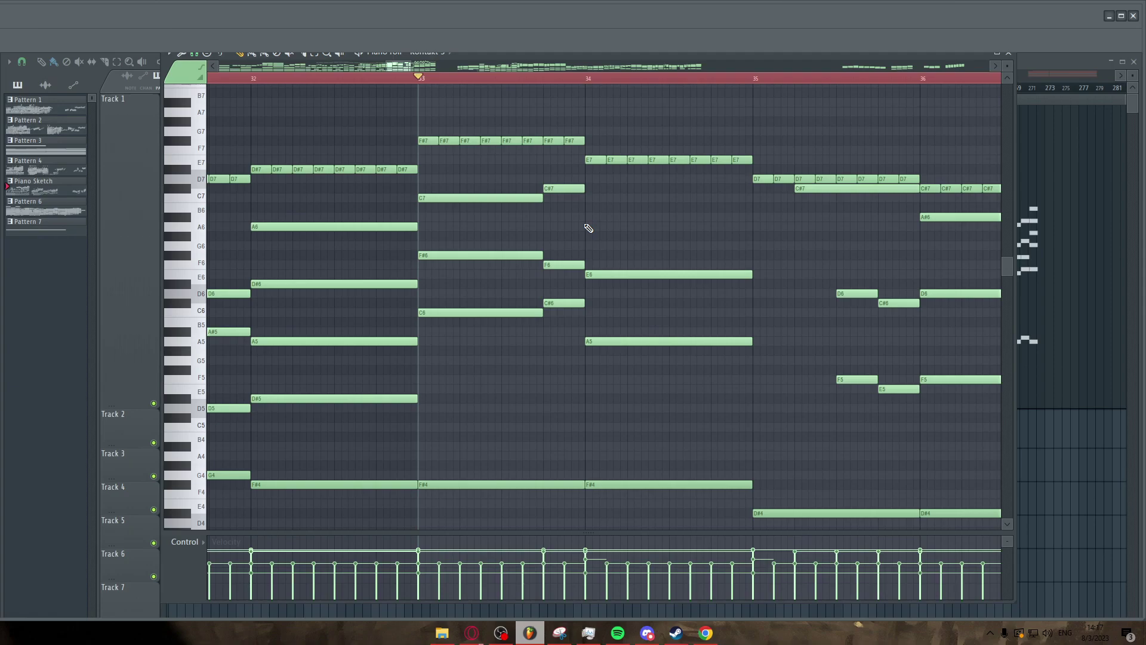
# Sound the piano keys around F#6 and the F#6 note, and select the repeated F#7 notes in bar 33
pyautogui.click(184, 260)
pyautogui.click(192, 247)
pyautogui.click(181, 239)
pyautogui.click(178, 254)
pyautogui.click(178, 259)
pyautogui.click(181, 257)
pyautogui.scroll(2, 440, 243)
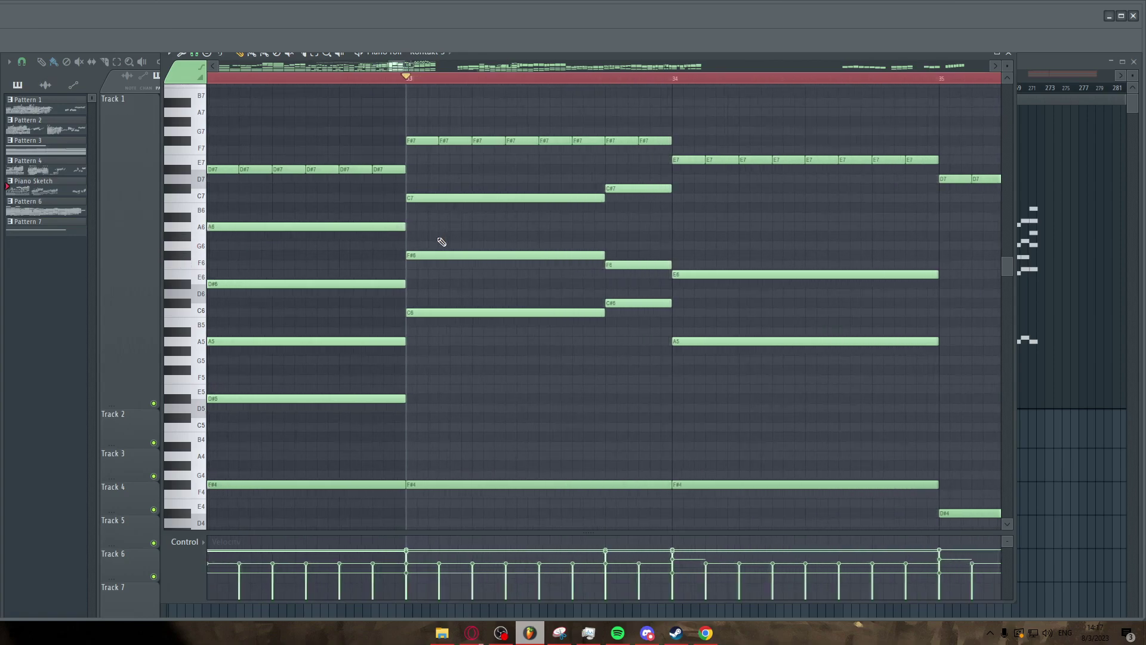
pyautogui.click(431, 255)
pyautogui.moveTo(429, 139); pyautogui.dragTo(647, 153)
pyautogui.scroll(-3, 648, 153)
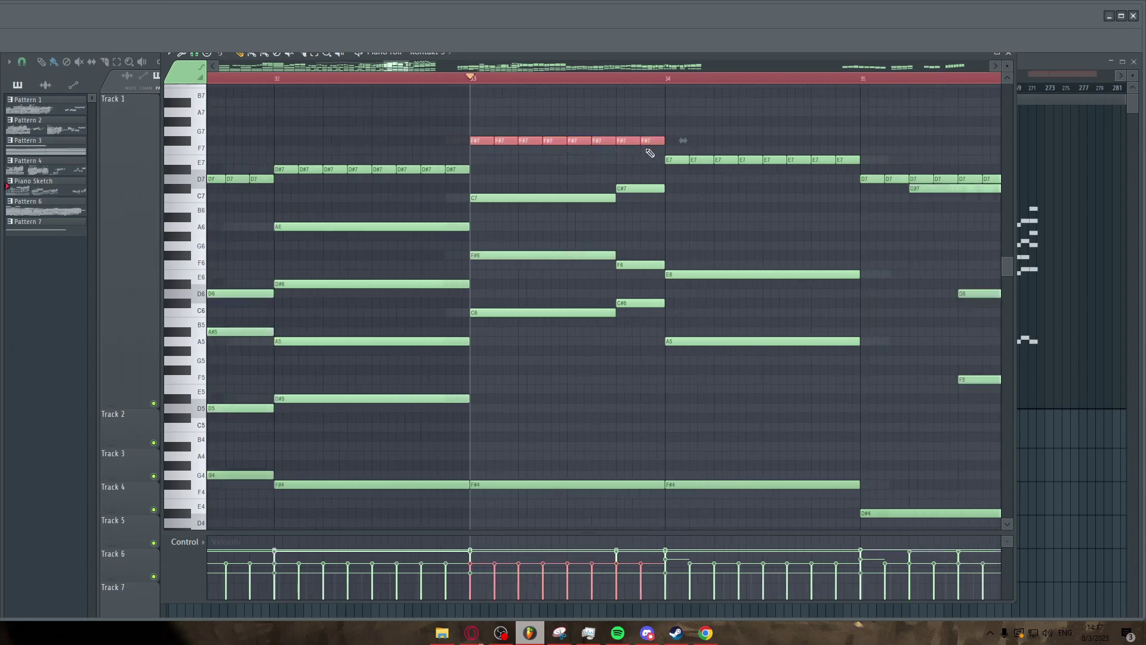
# Play from bar 32 into bar 33, clear the note selection and stop the playback
pyautogui.click(329, 81)
pyautogui.press('space')
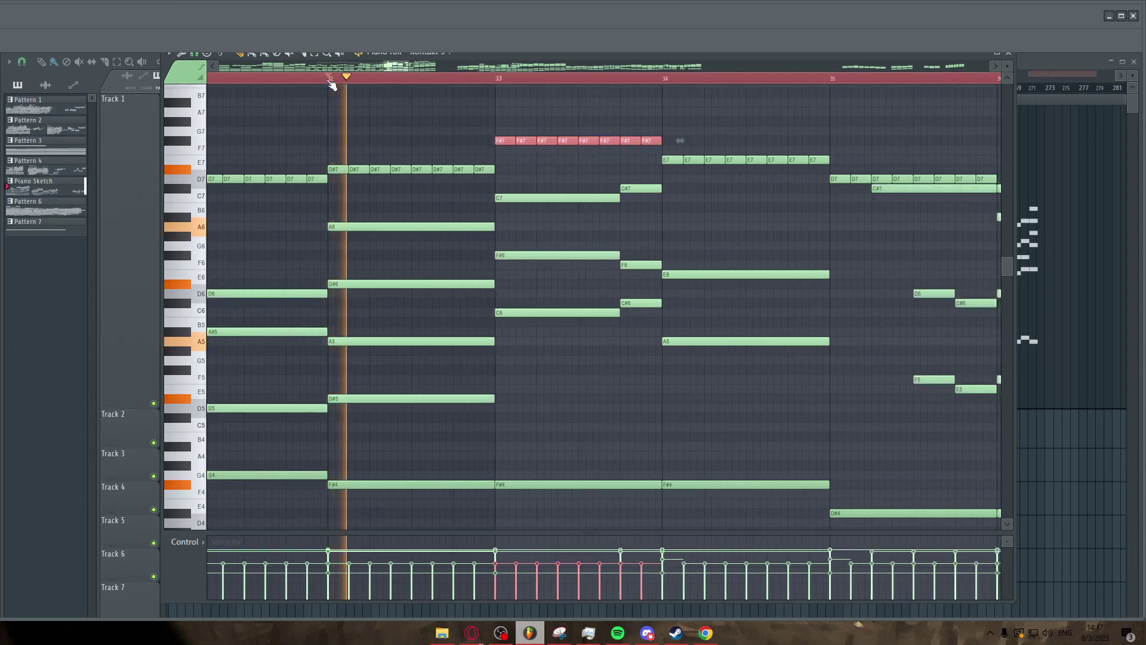
pyautogui.keyDown('ctrl'); pyautogui.click(605, 370); pyautogui.keyUp('ctrl')
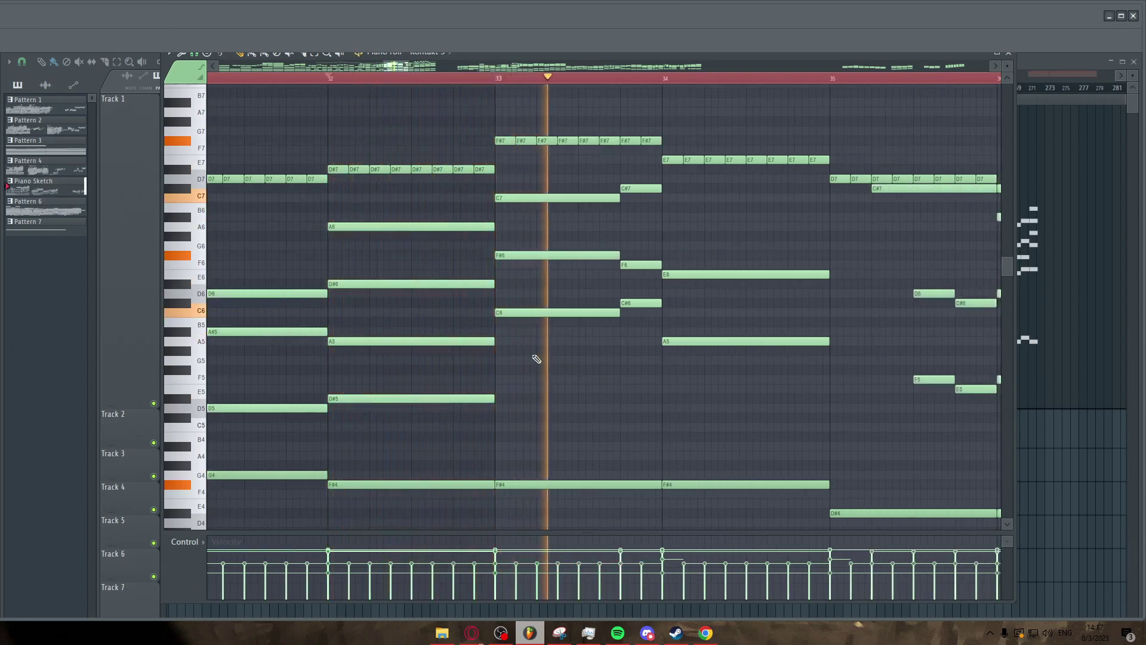
pyautogui.press('space')
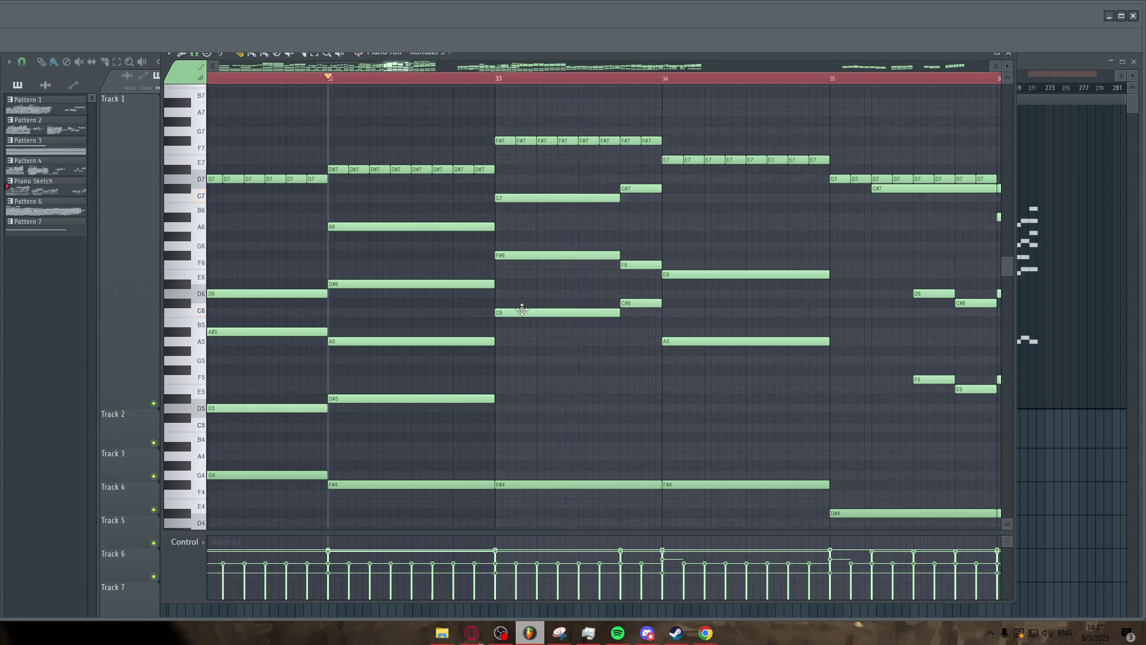
# Play from bar 32 and follow the chords and upper voices through bar 36
pyautogui.scroll(2, 522, 309)
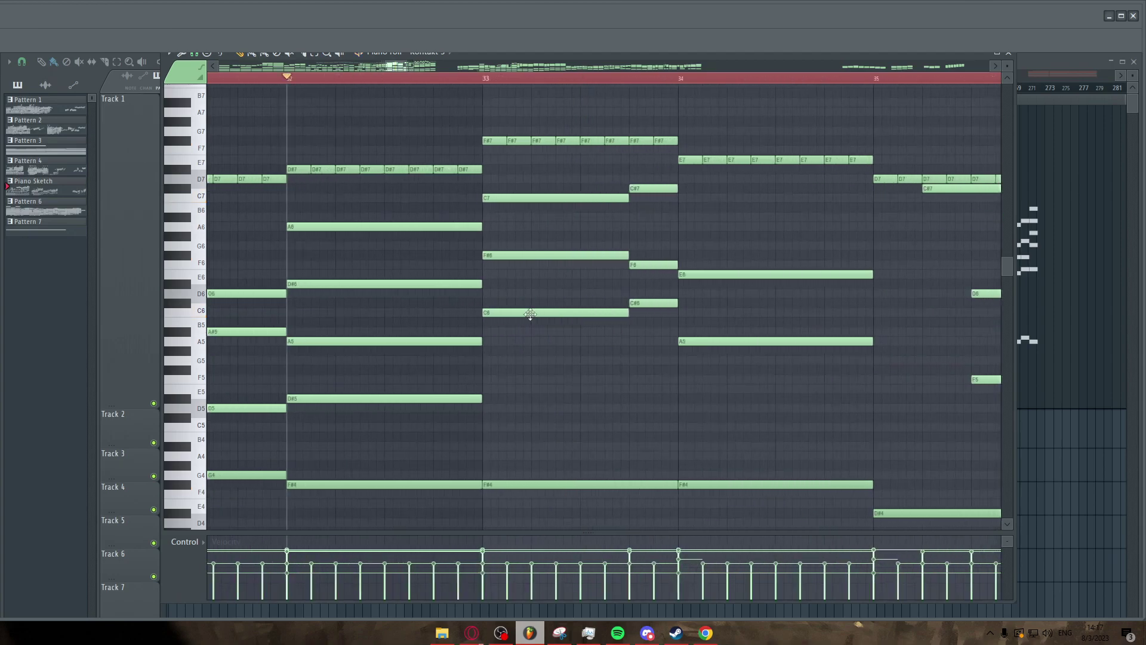
pyautogui.press('space')
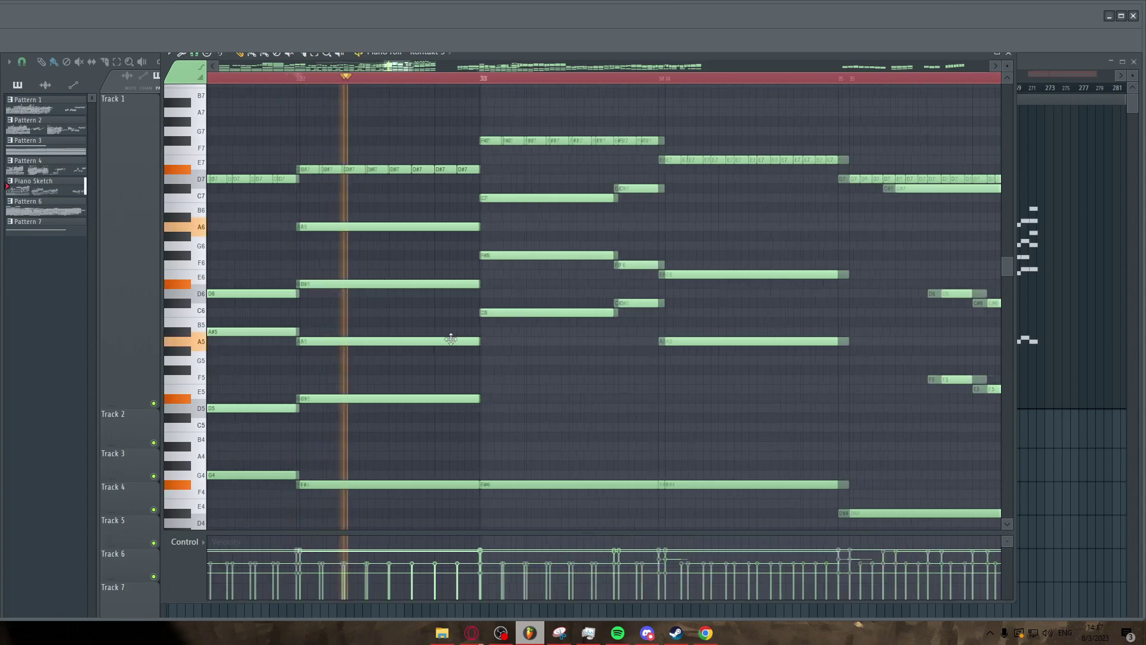
pyautogui.scroll(-3, 537, 358)
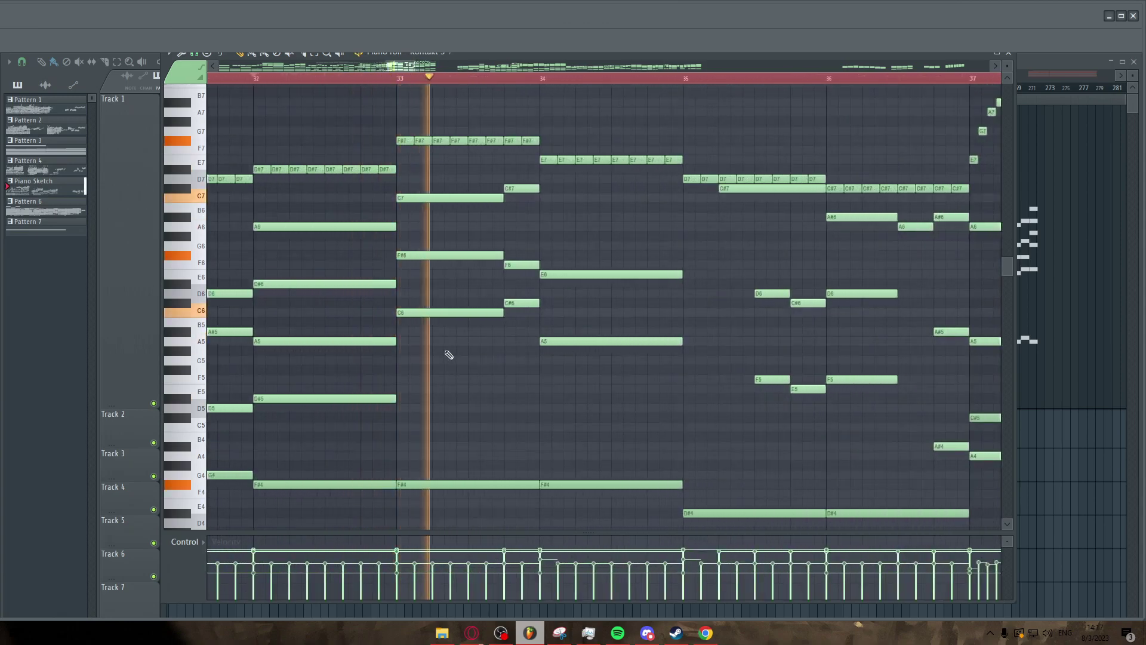
pyautogui.scroll(-3, 448, 352)
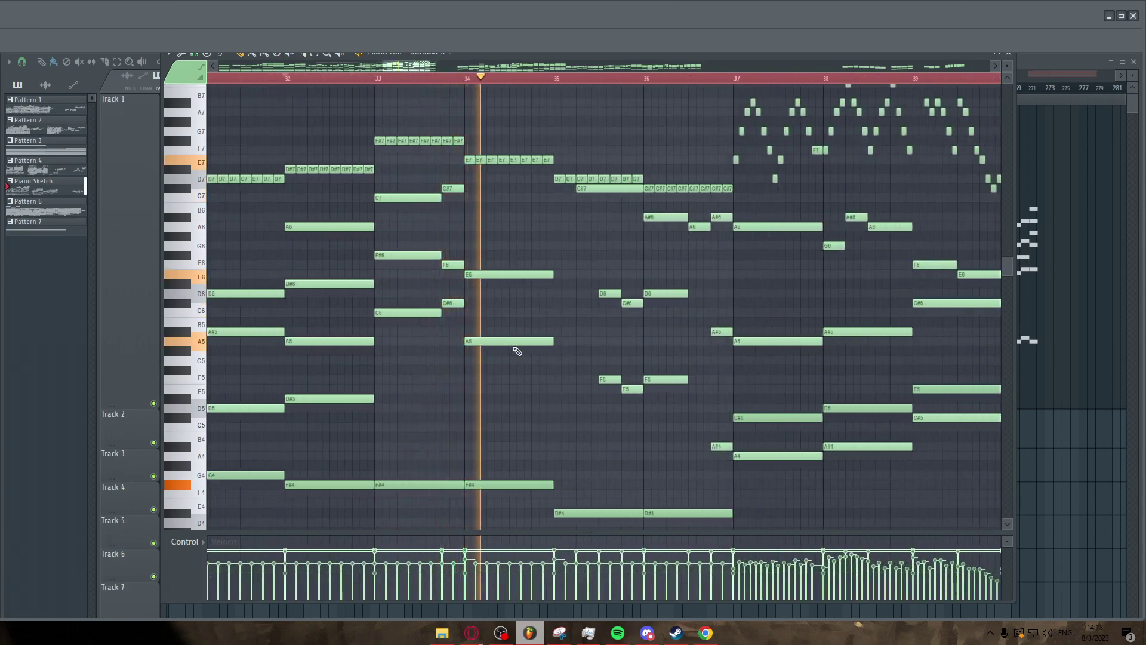
pyautogui.hscroll(3, 511, 385)
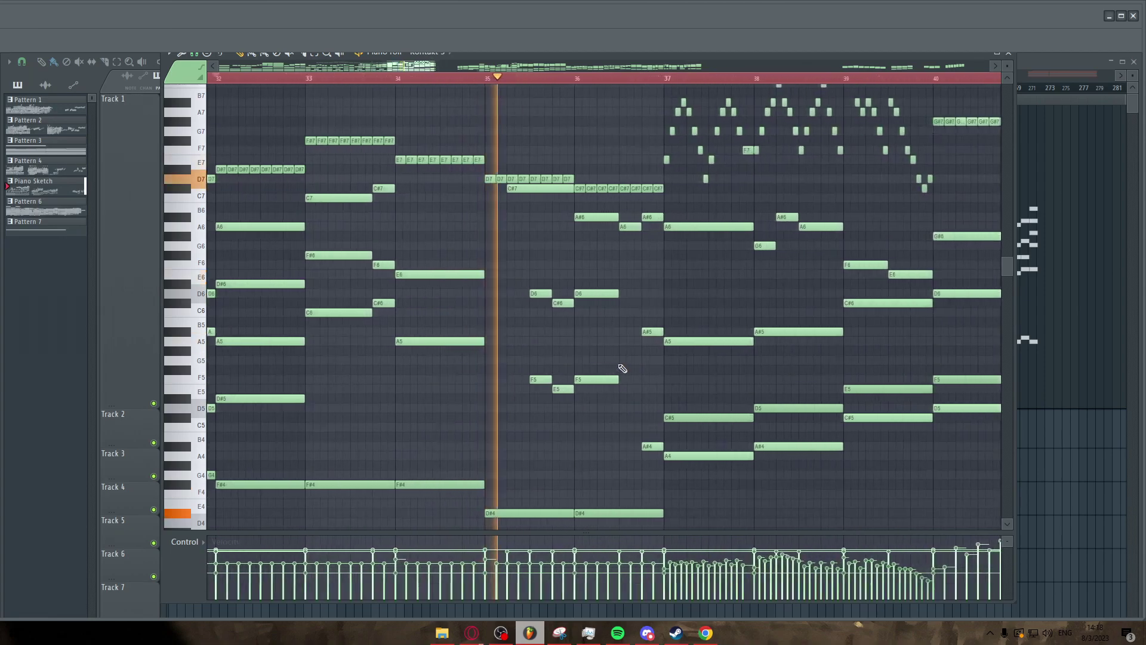
pyautogui.scroll(-2, 532, 320)
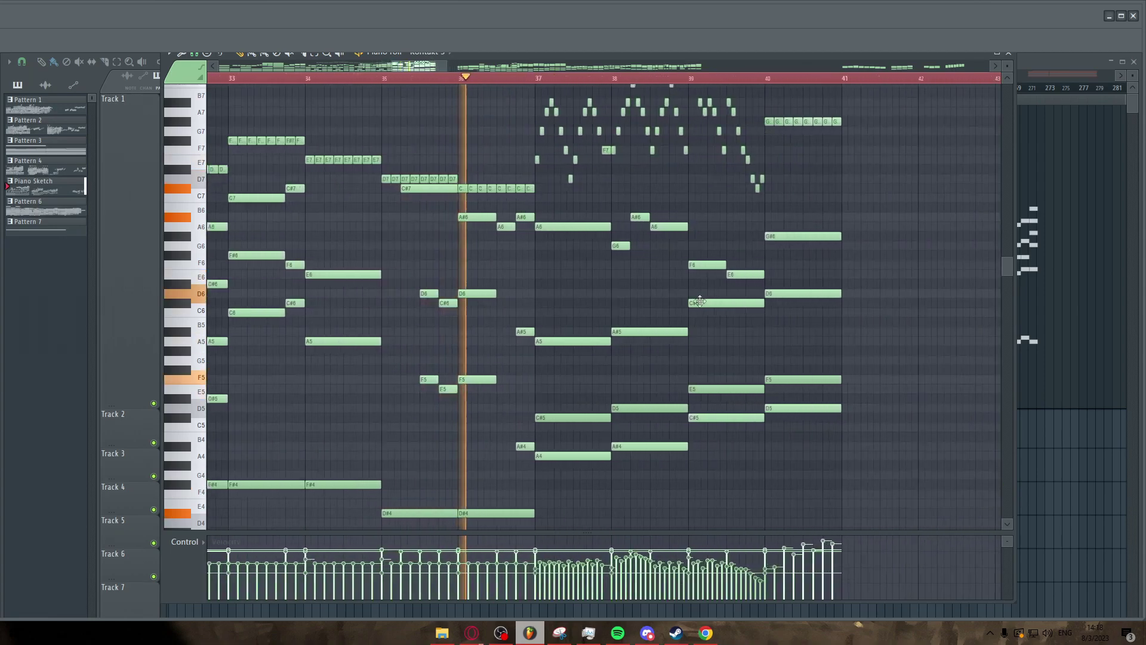
pyautogui.hscroll(2, 555, 280)
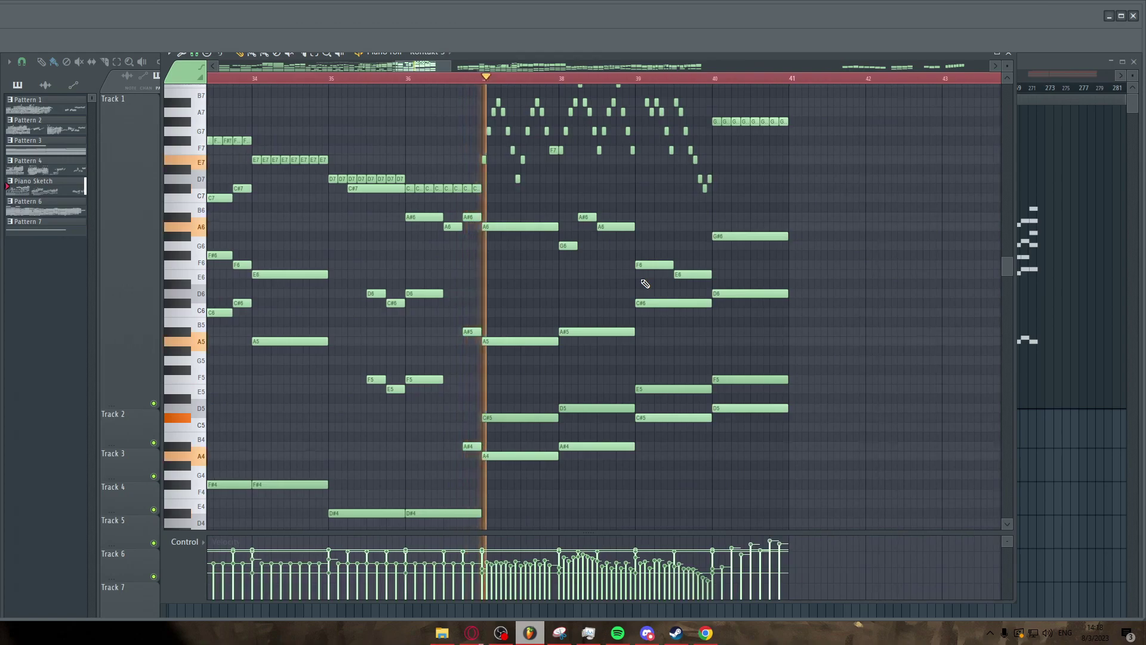
# Follow the fast high figures and the sustained voices beneath them in bars 37 to 40 during playback
pyautogui.scroll(2, 579, 292)
pyautogui.scroll(1, 583, 291)
pyautogui.hscroll(2, 683, 277)
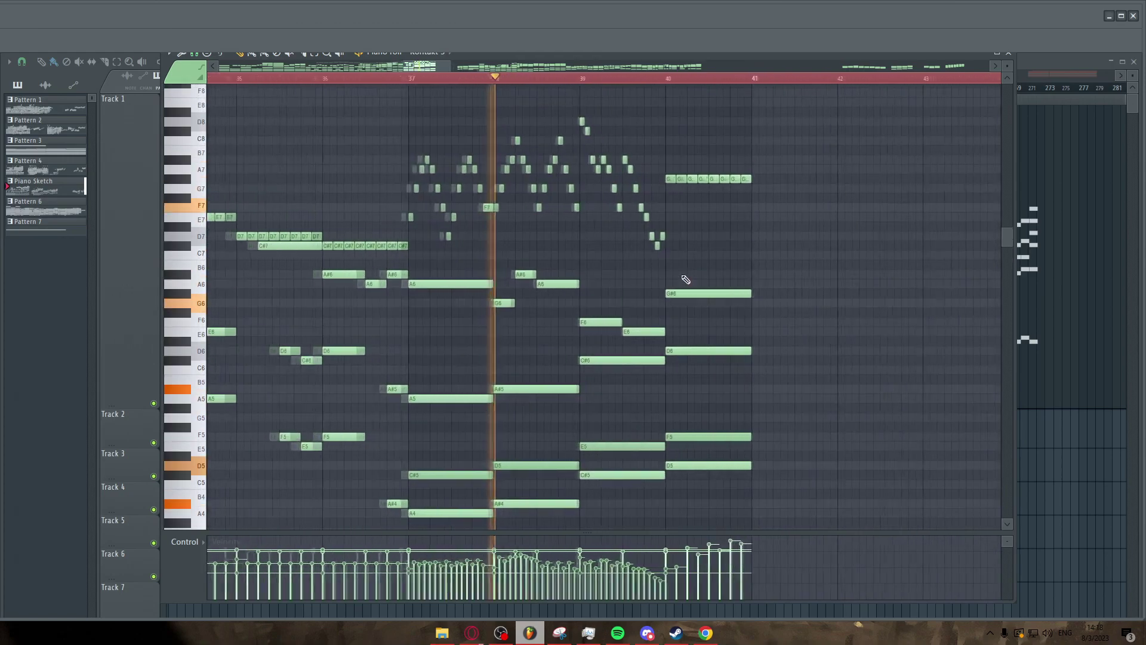
pyautogui.scroll(-2, 683, 276)
pyautogui.scroll(3, 832, 299)
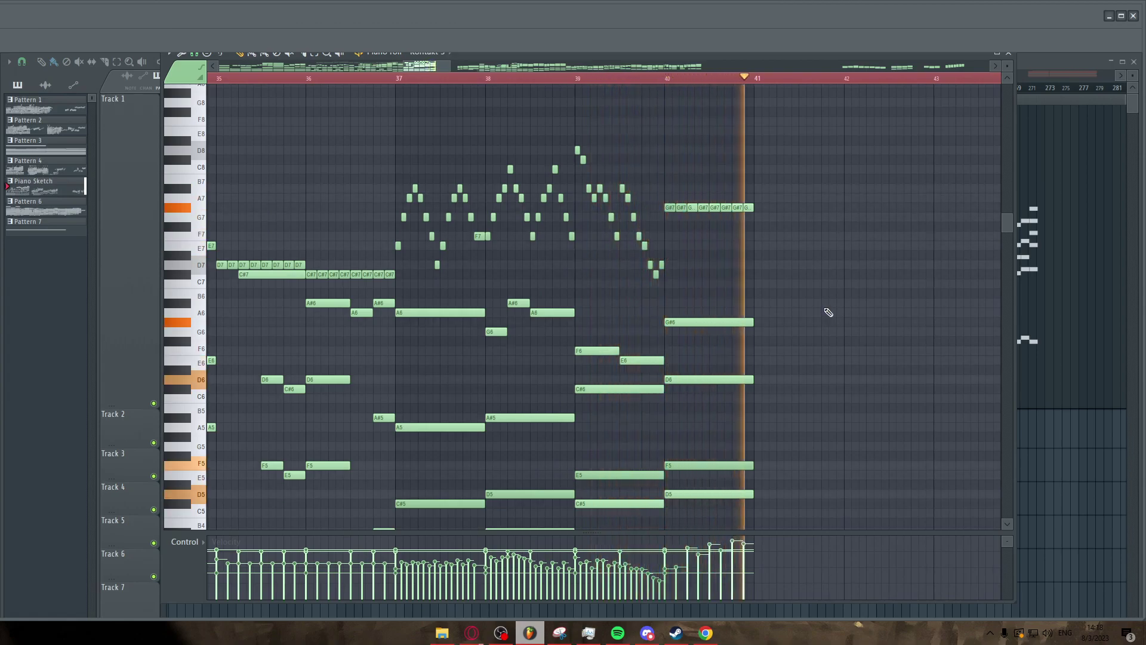
# Stop the playback and show the remaining sections of the Piano Sketch, from bar 45 to bar 85
pyautogui.scroll(-5, 829, 314)
pyautogui.scroll(-4, 830, 313)
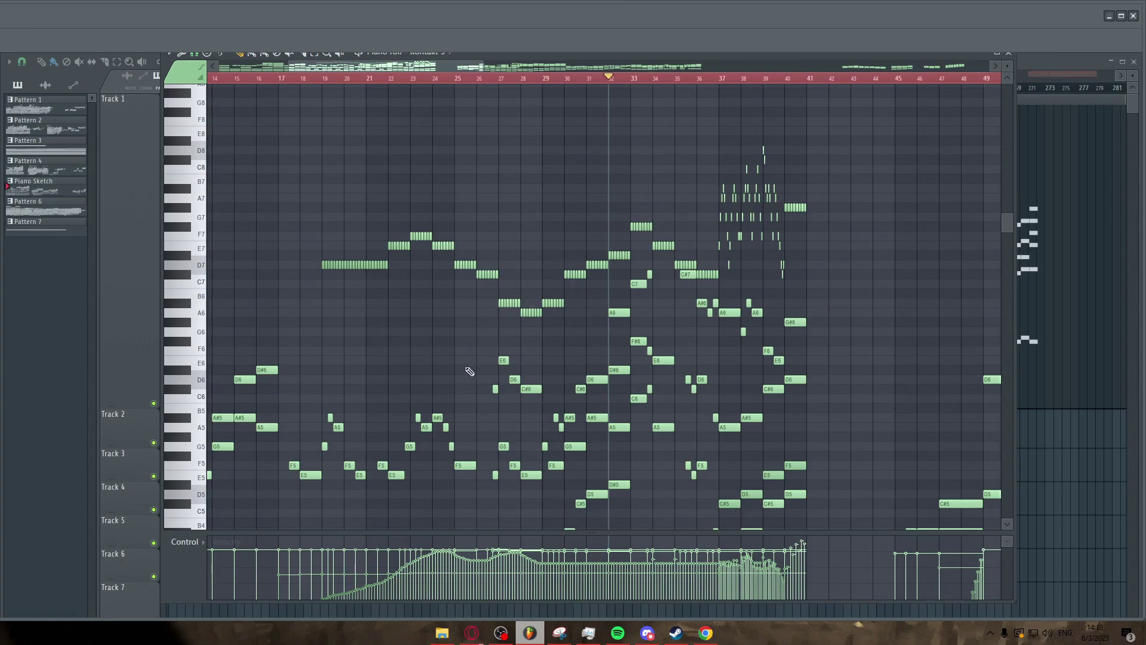
pyautogui.scroll(-3, 472, 371)
pyautogui.scroll(-5, 463, 372)
pyautogui.hscroll(3, 463, 358)
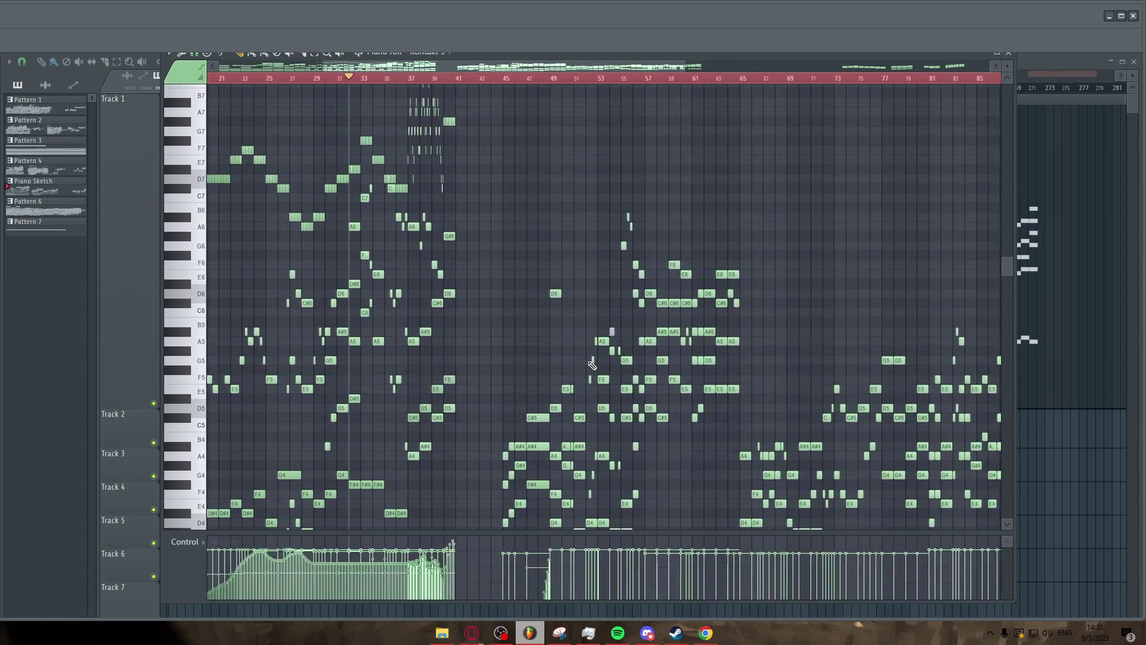
# Switch to Pattern 4 and examine its chords and bass notes from bar 53 to bar 58
pyautogui.scroll(-4, 462, 310)
pyautogui.scroll(7, 454, 270)
pyautogui.scroll(1, 399, 261)
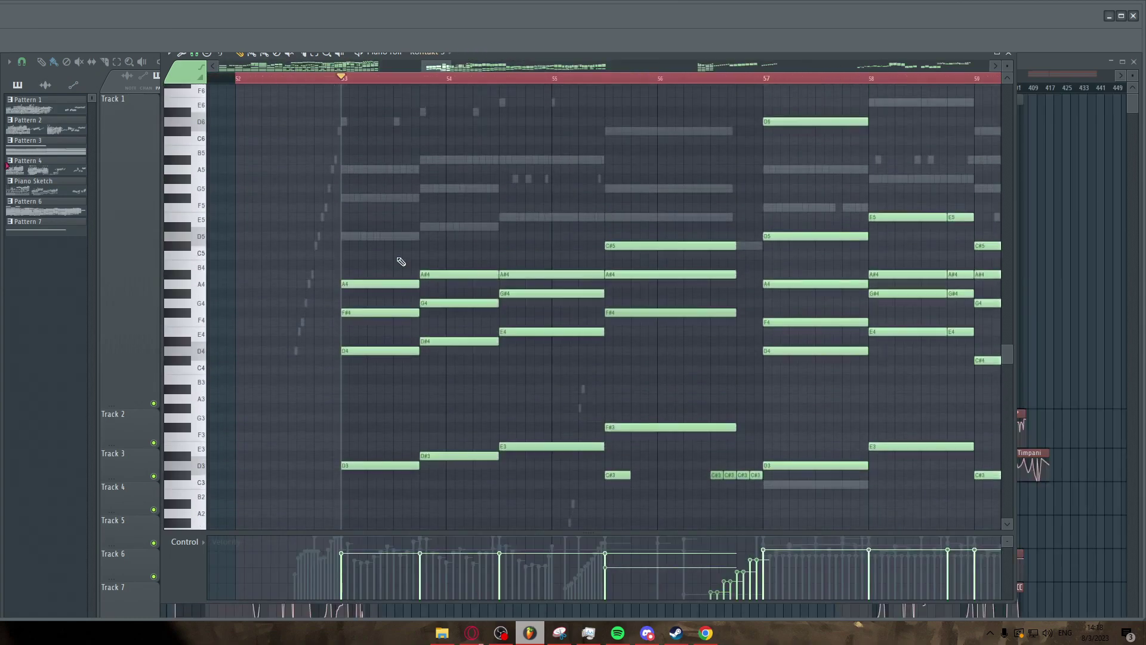
pyautogui.scroll(2, 399, 261)
pyautogui.scroll(-2, 483, 231)
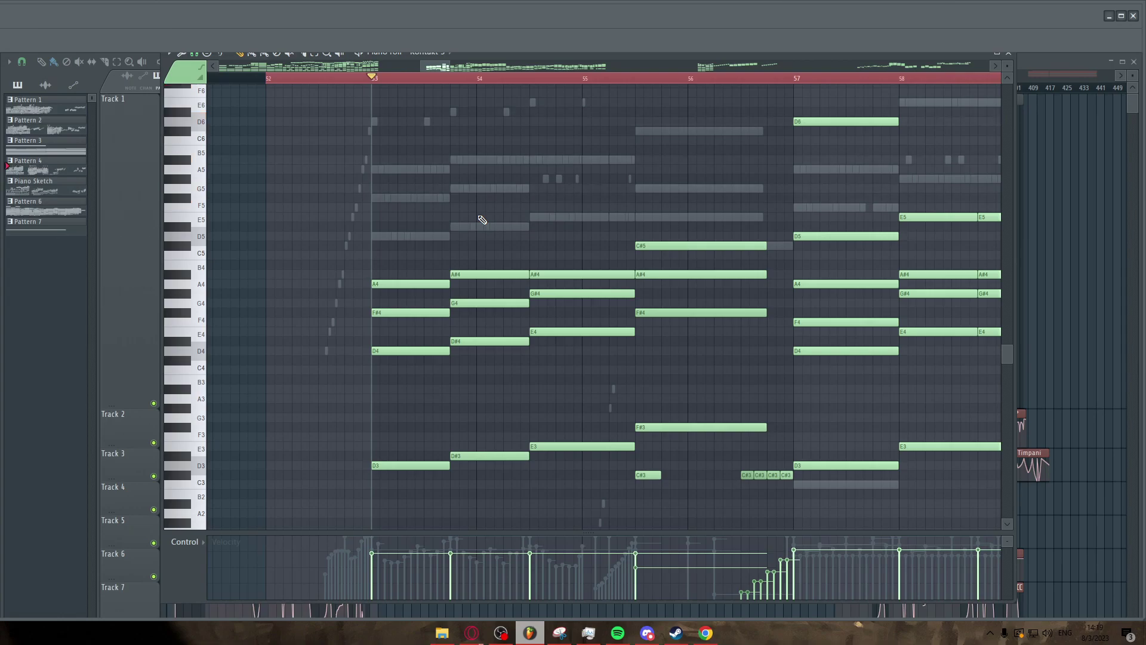
pyautogui.scroll(-2, 460, 220)
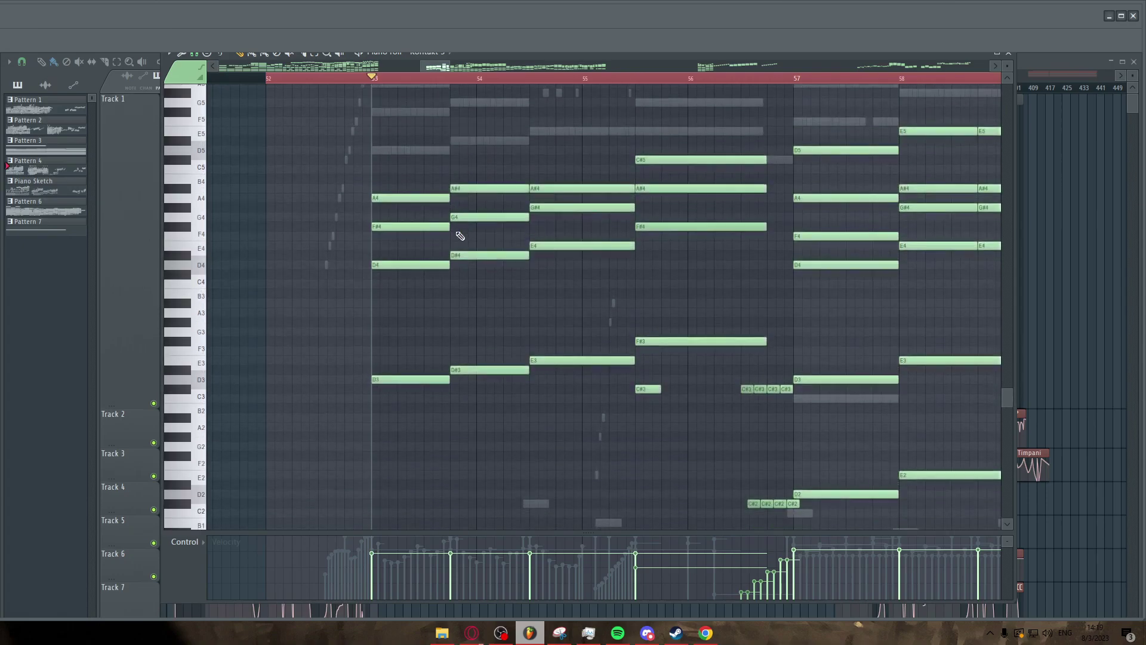
# Play Pattern 4 from bar 53 and follow its chords and bass notes through bar 58
pyautogui.scroll(-1, 456, 209)
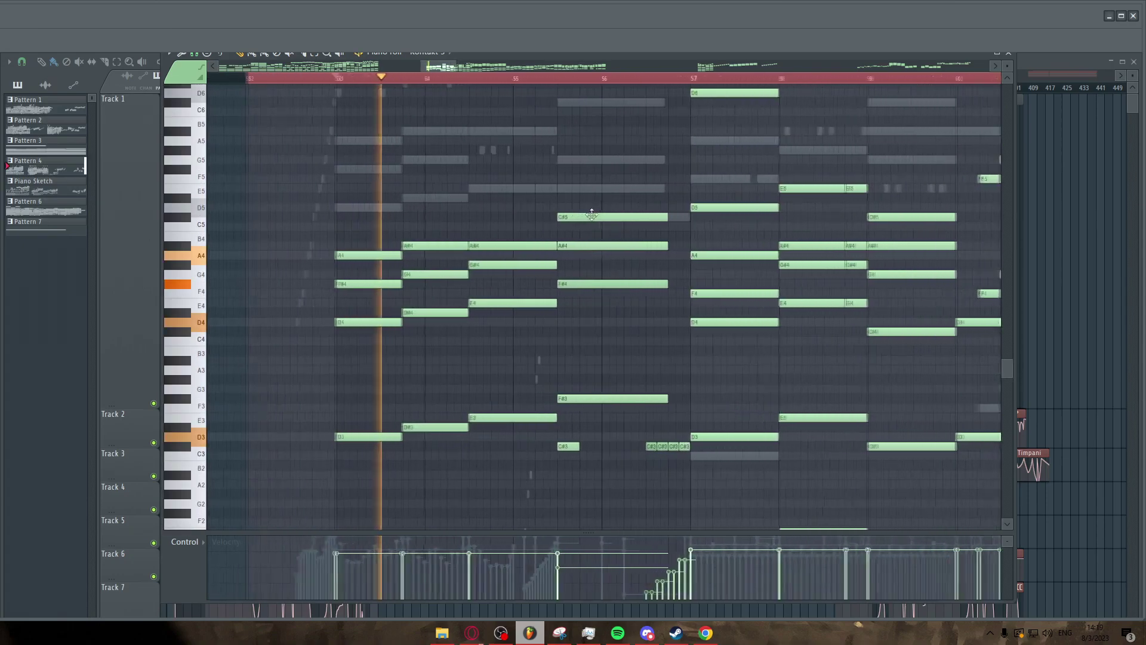
pyautogui.scroll(1, 488, 198)
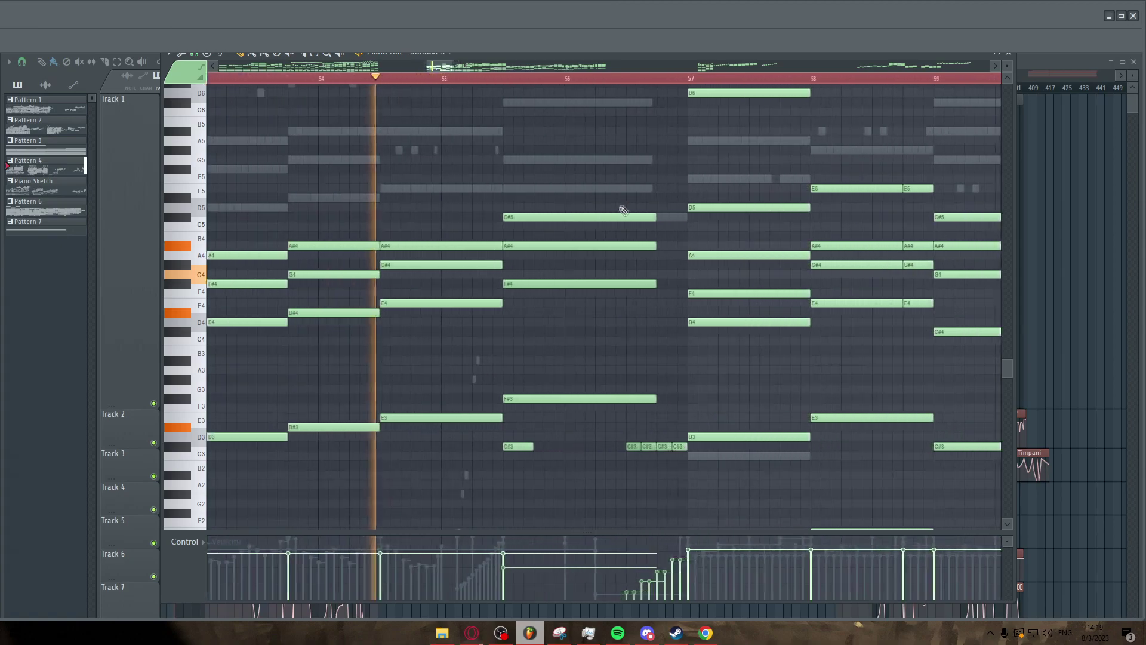
pyautogui.scroll(-1, 575, 324)
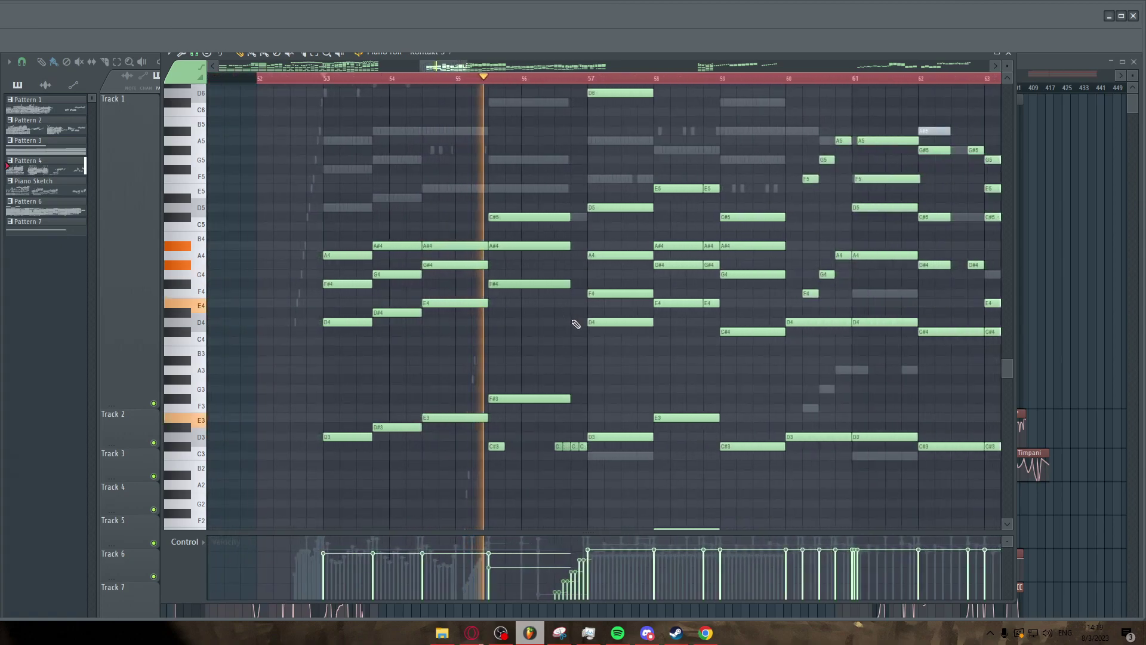
pyautogui.scroll(1, 575, 327)
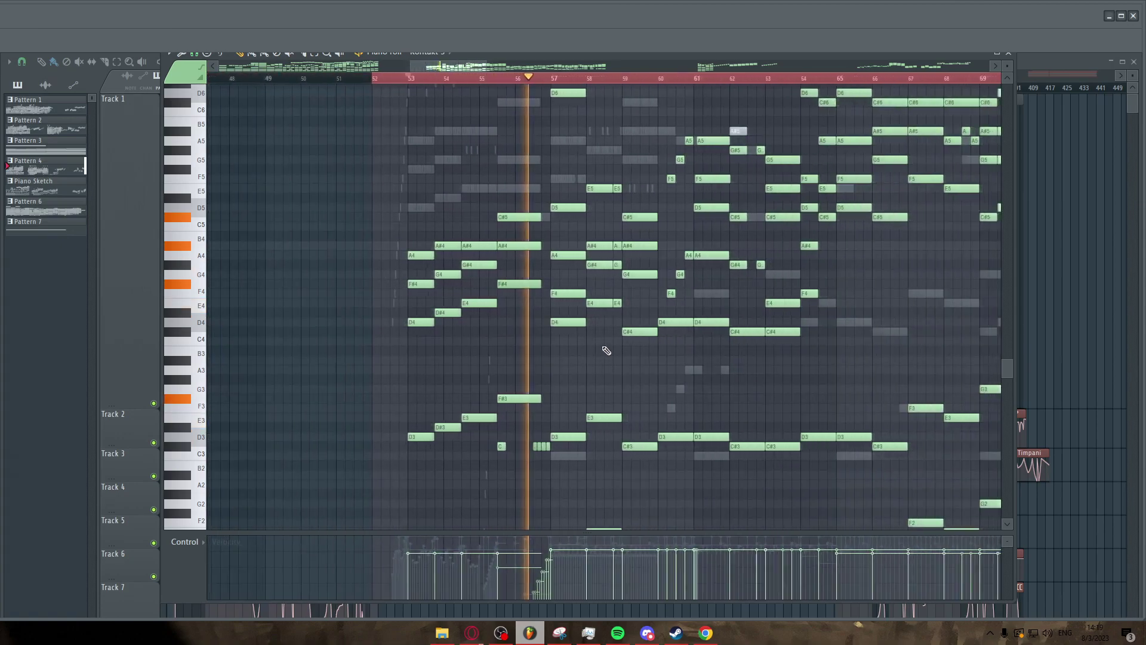
pyautogui.scroll(-1, 588, 345)
pyautogui.scroll(3, 582, 343)
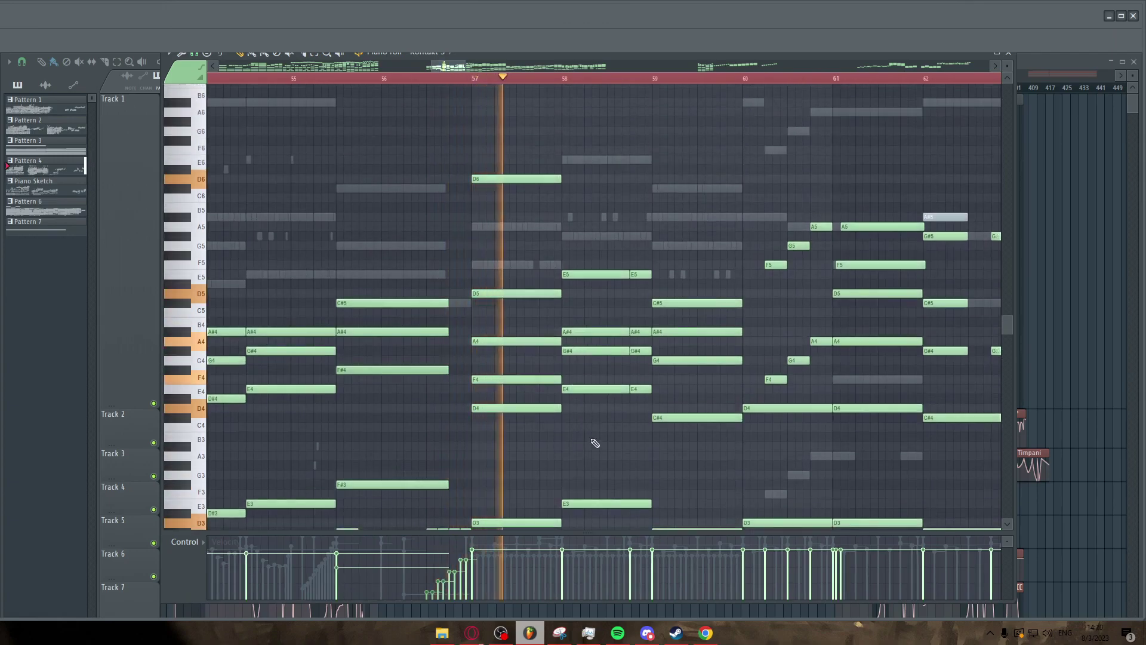
pyautogui.scroll(-3, 512, 414)
pyautogui.scroll(-1, 609, 404)
pyautogui.scroll(1, 609, 405)
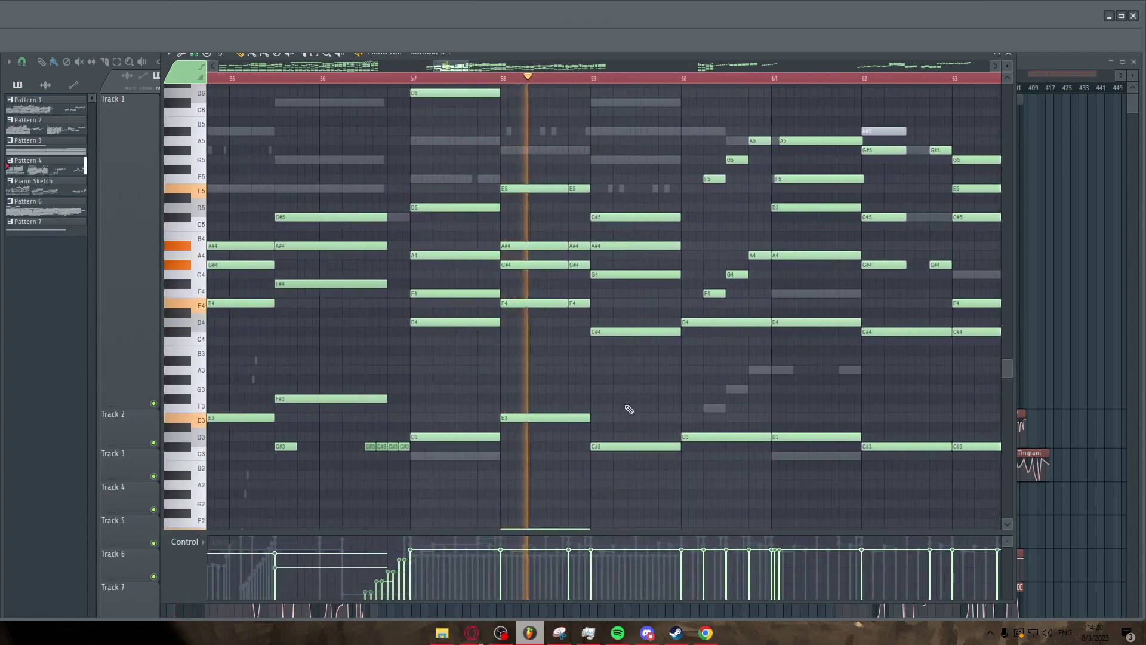
# Return the playback position to bar 57 and highlight the two G#4 notes in the bar 58 chord
pyautogui.click(415, 81)
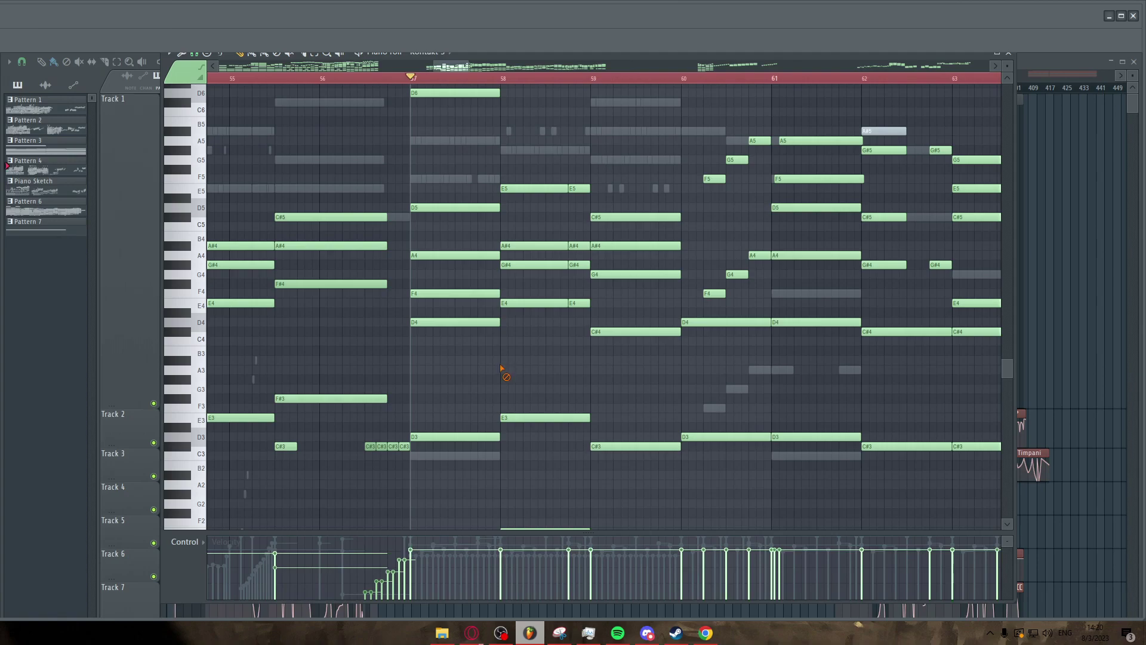
pyautogui.hscroll(1, 506, 369)
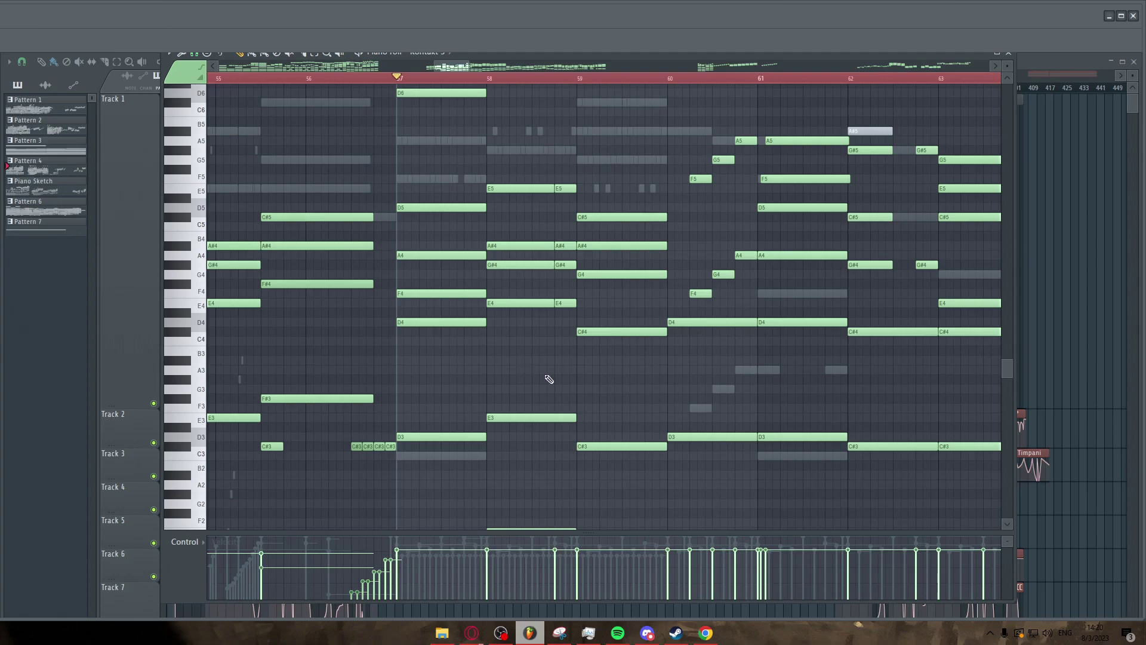
pyautogui.keyDown('ctrl'); pyautogui.click(514, 263); pyautogui.keyUp('ctrl')
pyautogui.keyDown('ctrl'); pyautogui.click(560, 264); pyautogui.keyUp('ctrl')
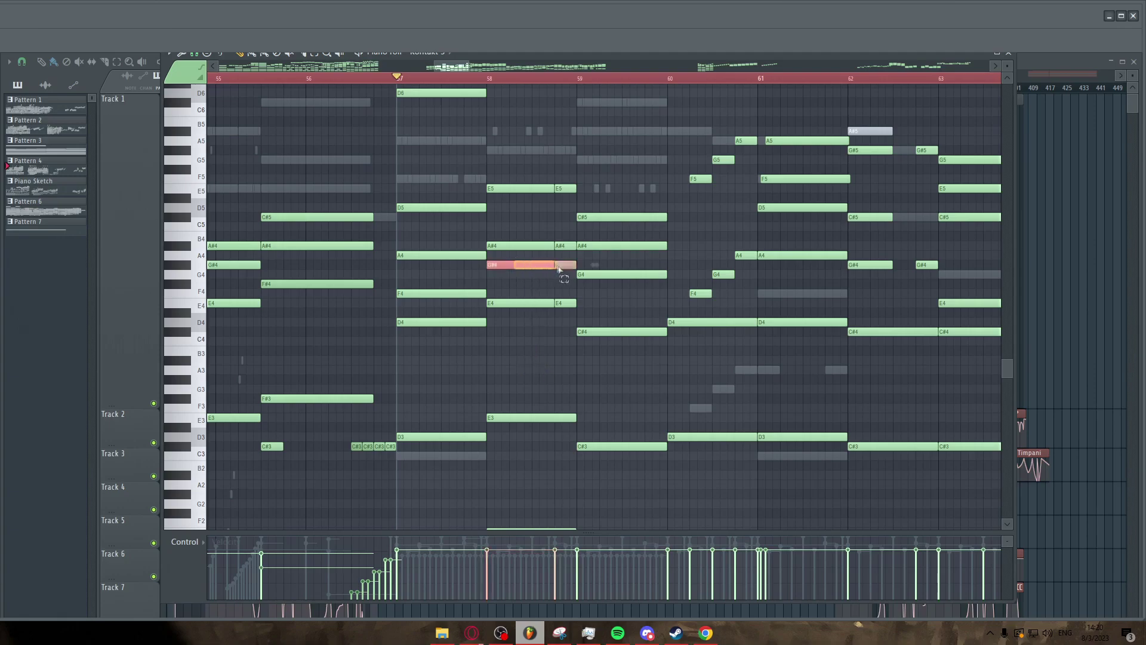
pyautogui.scroll(1, 561, 277)
pyautogui.keyDown('ctrl'); pyautogui.click(518, 284); pyautogui.keyUp('ctrl')
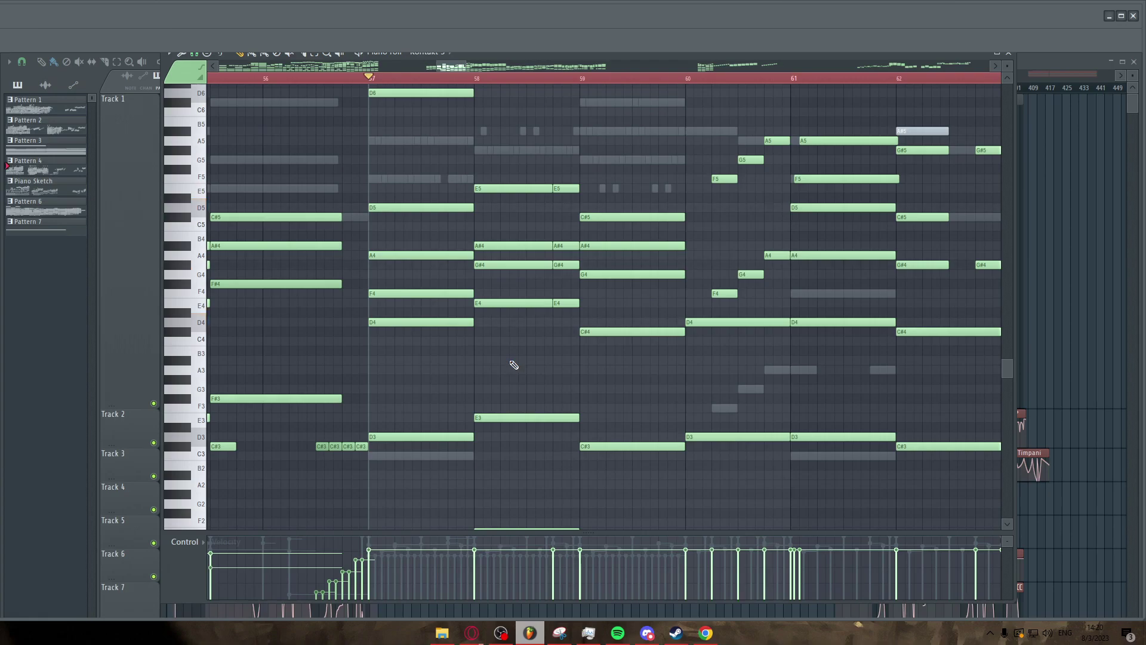
# Play from bar 57 and follow the chords and the rising figure in bar 60 through bar 63
pyautogui.press('space')
pyautogui.scroll(3, 510, 369)
pyautogui.scroll(-1, 504, 376)
pyautogui.scroll(2, 525, 397)
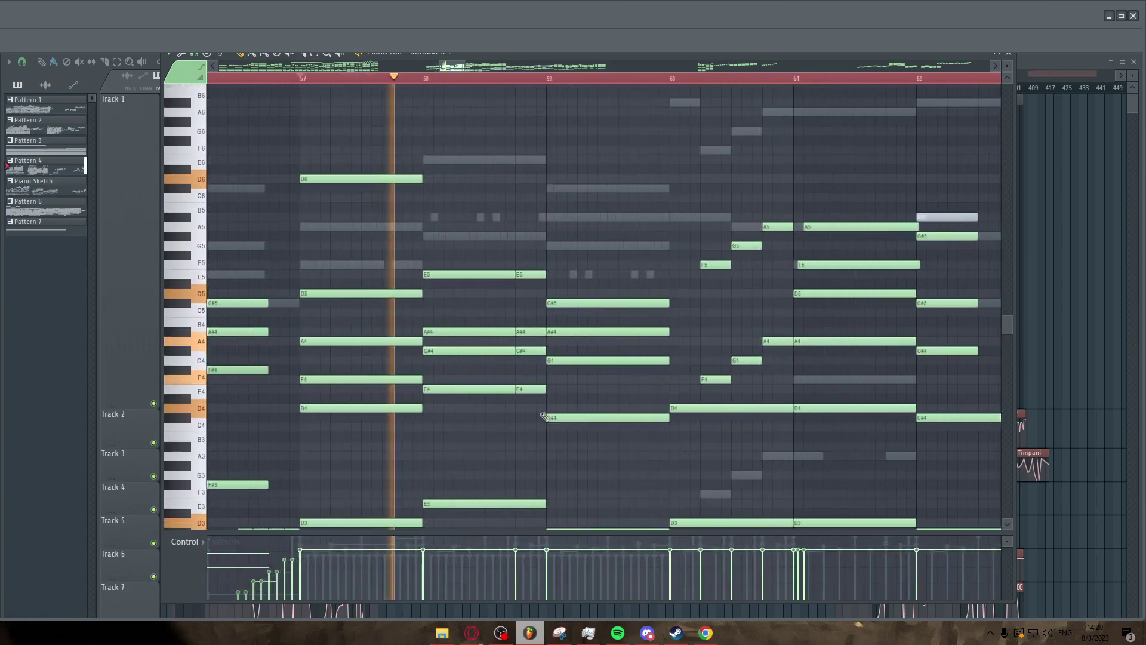
pyautogui.scroll(-1, 543, 416)
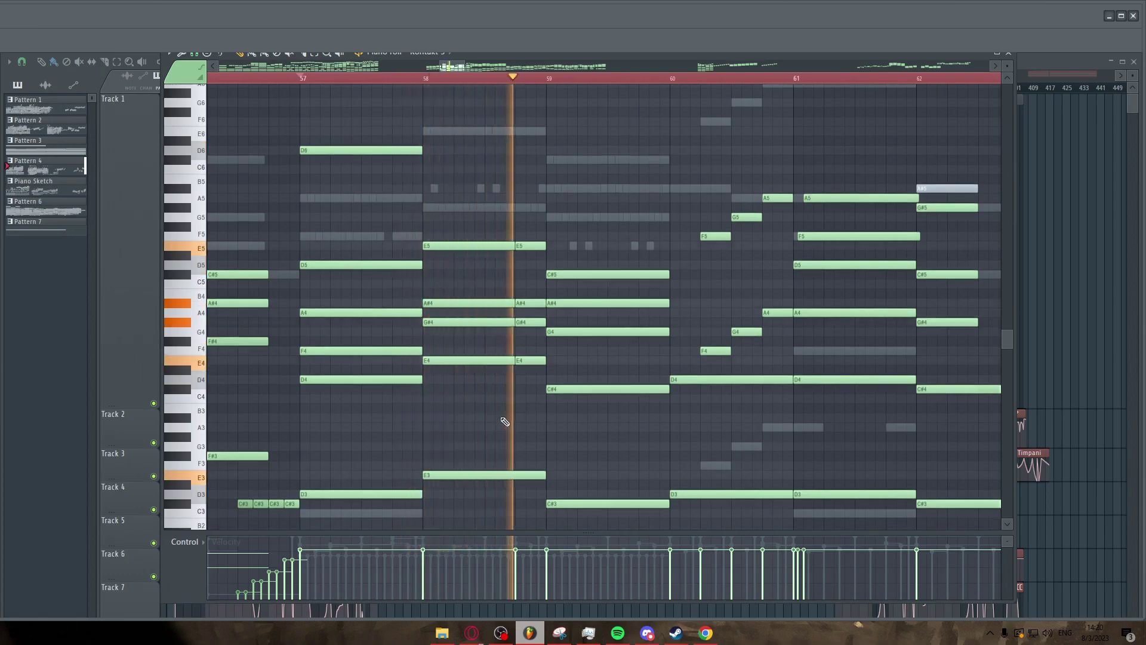
pyautogui.scroll(-1, 571, 427)
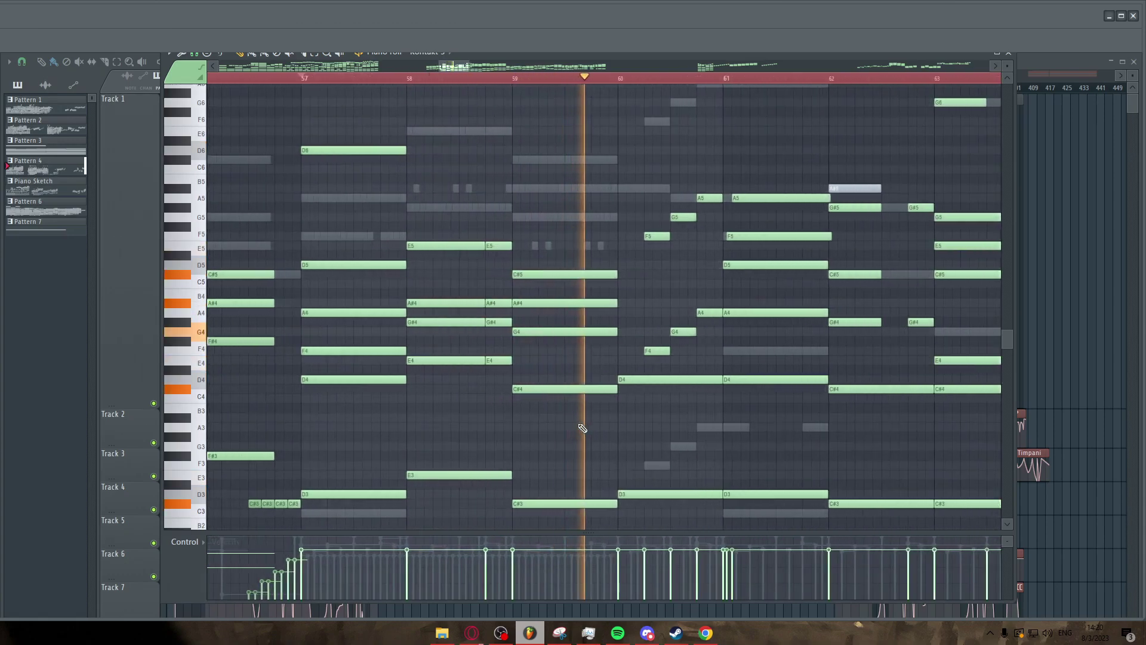
pyautogui.scroll(-1, 582, 428)
pyautogui.scroll(-1, 783, 406)
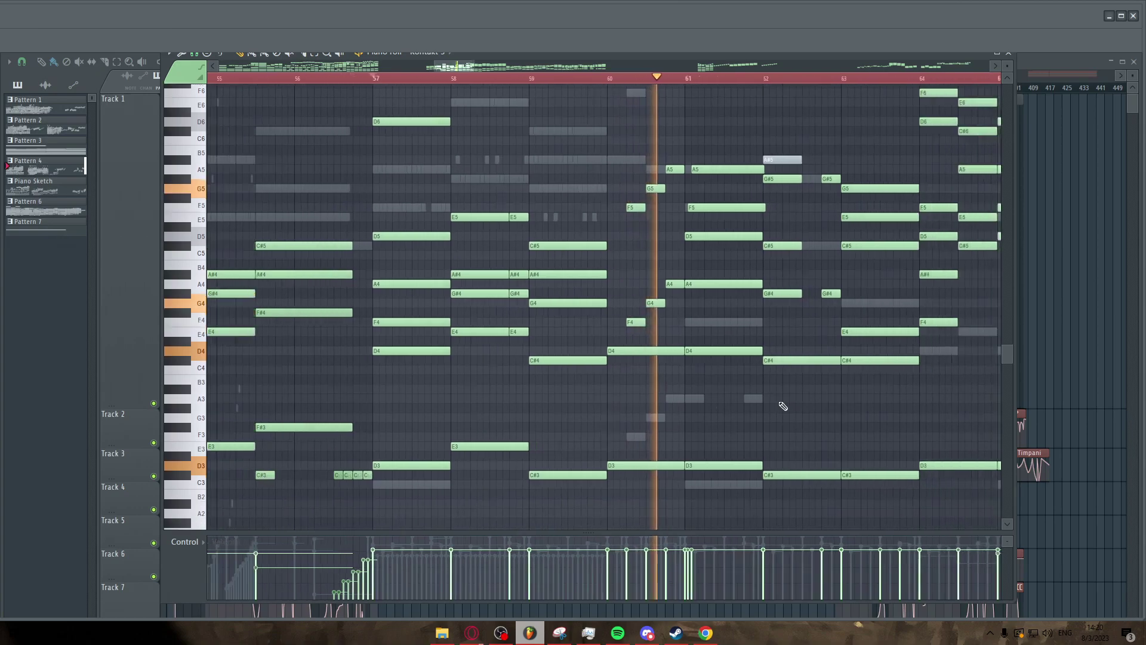
pyautogui.scroll(1, 823, 401)
pyautogui.scroll(-2, 512, 393)
pyautogui.scroll(1, 732, 379)
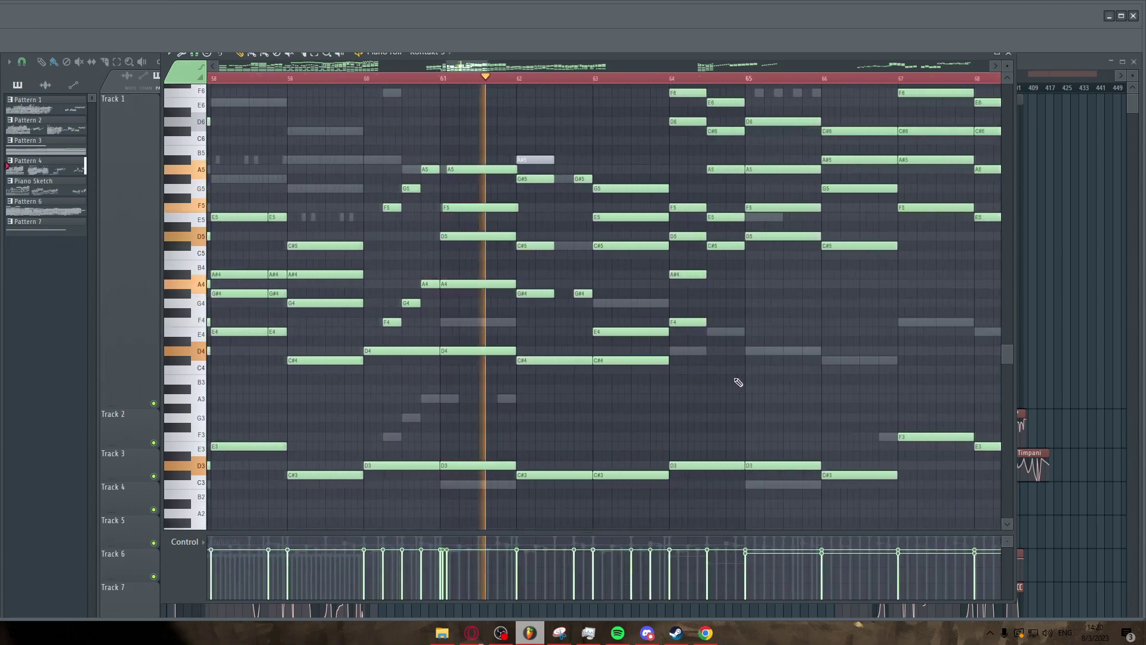
pyautogui.scroll(1, 736, 382)
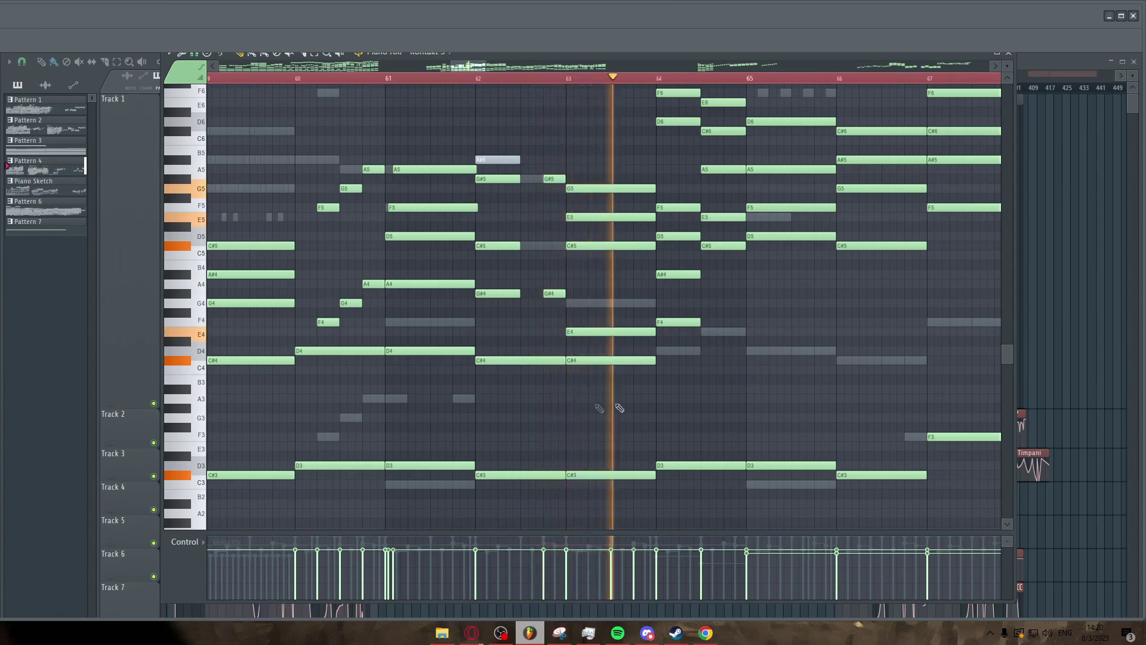
# Stop the playback and examine the bar 62 harmony around the G#4 and C#4 notes
pyautogui.press('space')
pyautogui.moveTo(488, 283); pyautogui.dragTo(565, 382)
pyautogui.moveTo(492, 271); pyautogui.dragTo(559, 389)
pyautogui.scroll(2, 501, 373)
pyautogui.rightClick(497, 395)
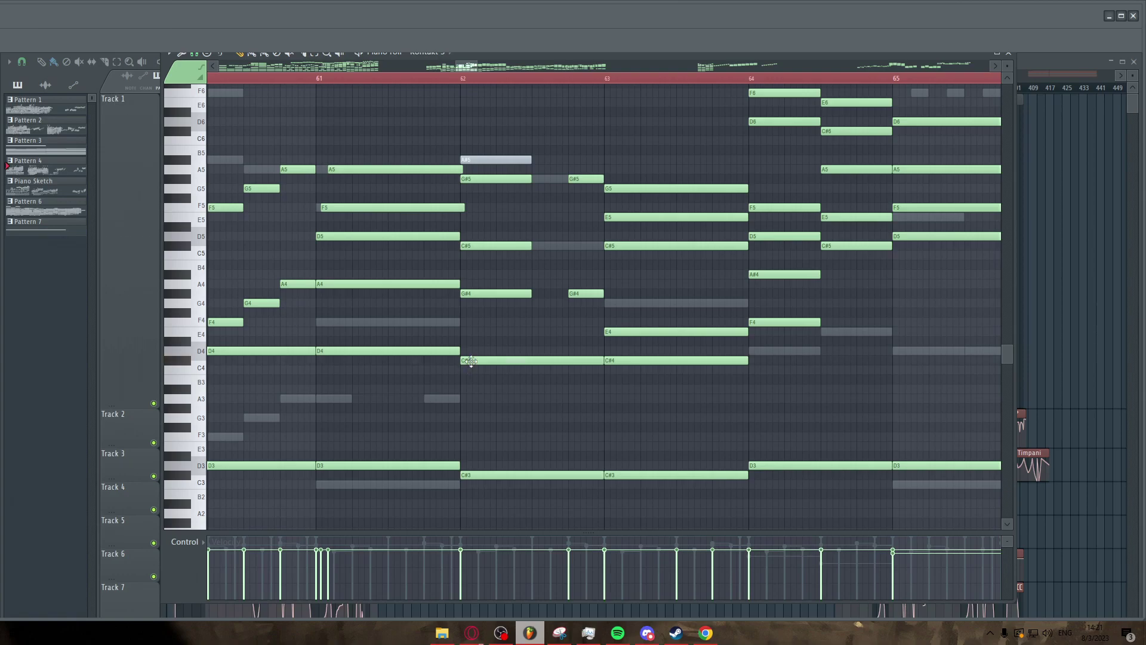
pyautogui.moveTo(487, 283); pyautogui.dragTo(582, 321)
pyautogui.click(555, 332)
# Play from bar 61 and follow the chord changes through bar 64
pyautogui.click(326, 78)
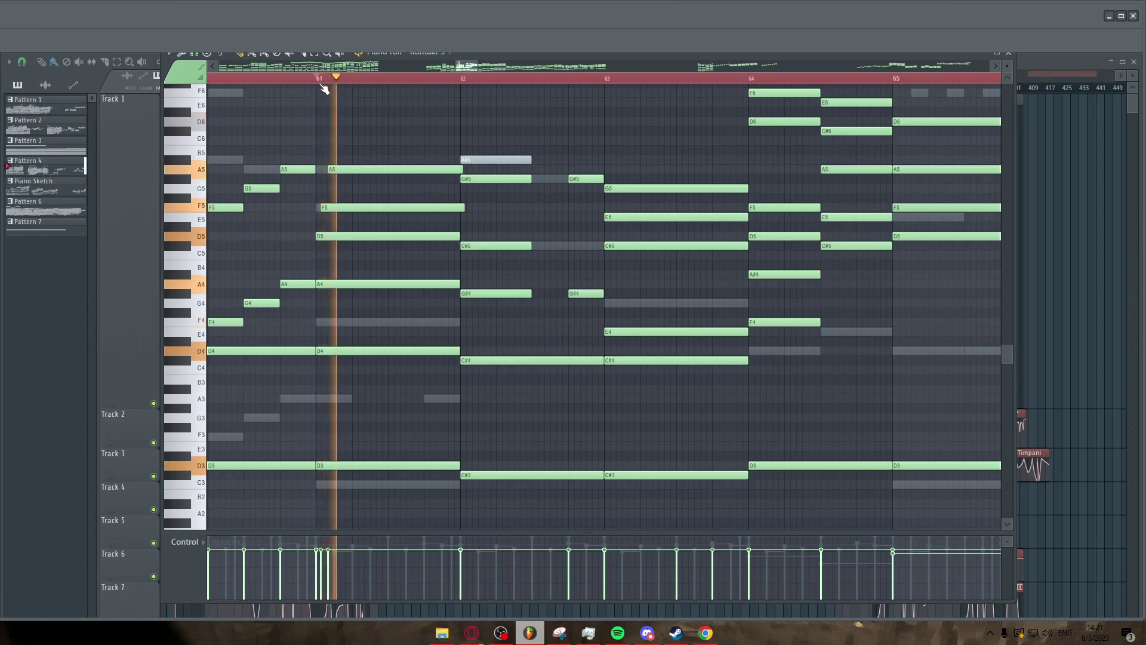
pyautogui.scroll(-1, 478, 244)
pyautogui.scroll(1, 594, 261)
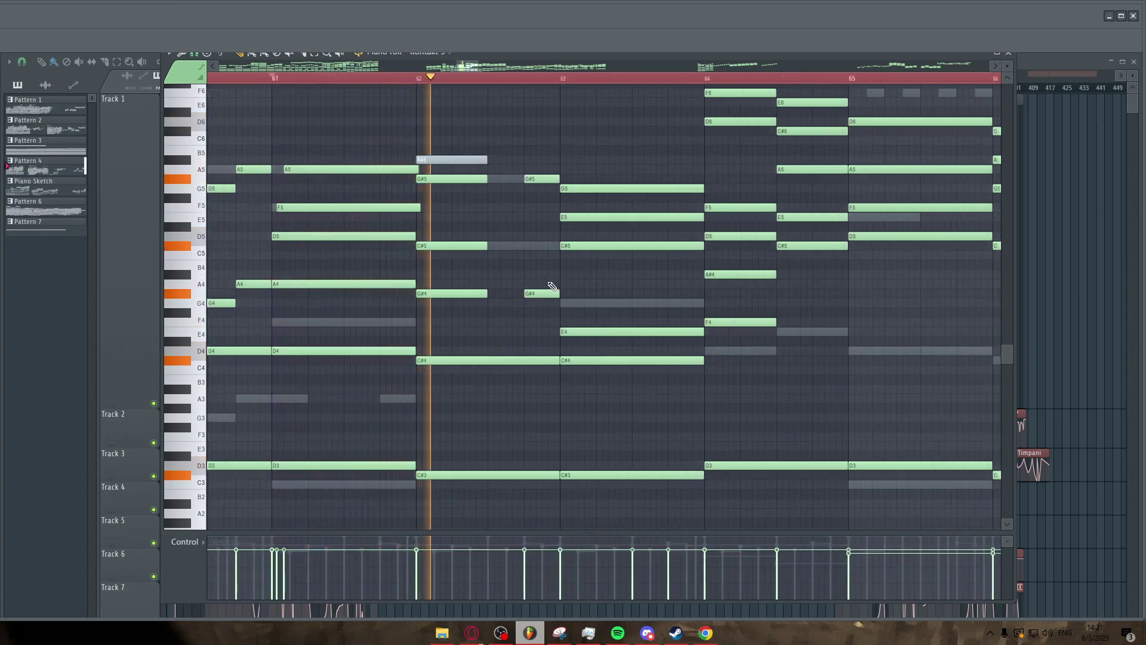
pyautogui.scroll(-1, 504, 286)
pyautogui.scroll(1, 624, 279)
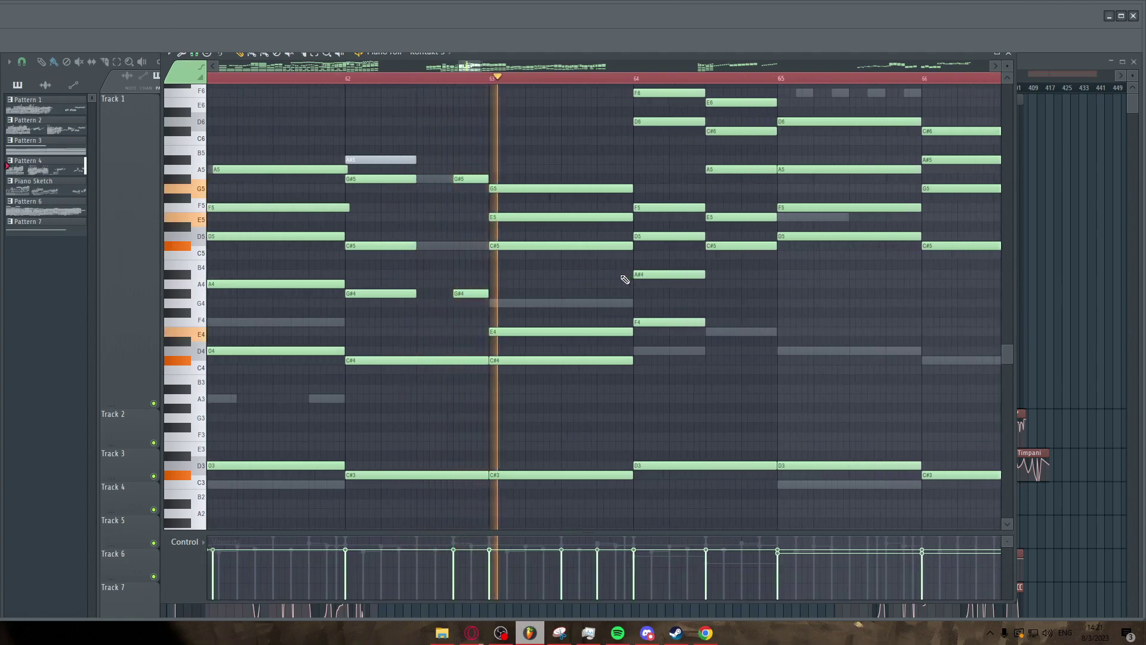
pyautogui.scroll(-2, 523, 286)
pyautogui.scroll(1, 634, 289)
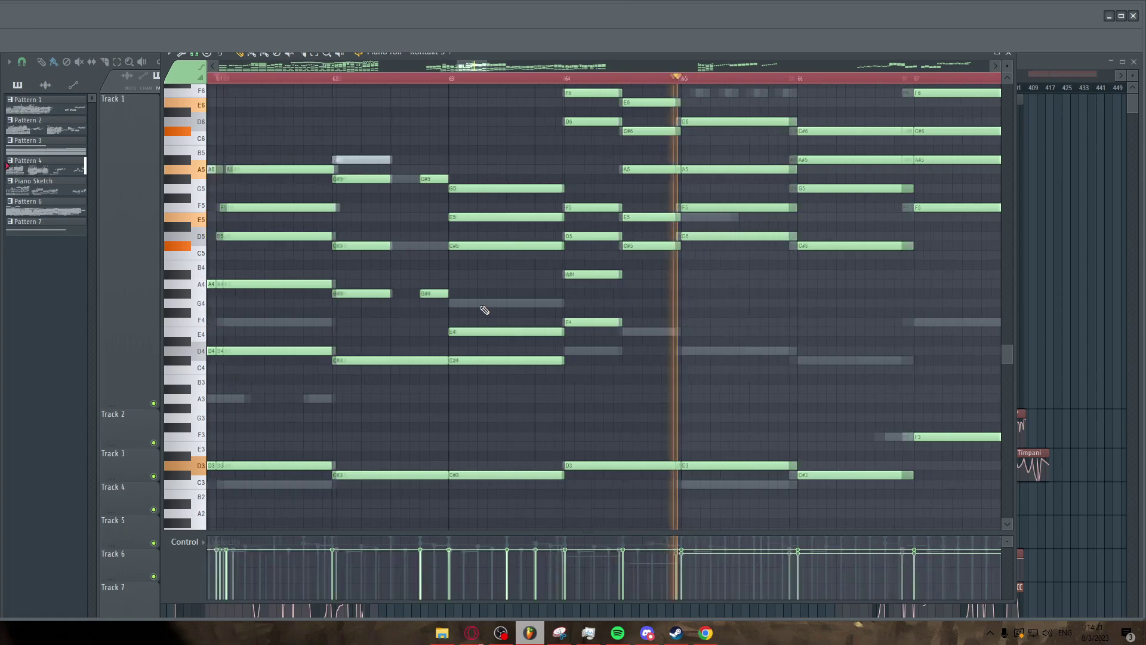
# Follow the high sustained chords and the bass notes beneath them from bar 65 to bar 72 during playback
pyautogui.scroll(-2, 556, 310)
pyautogui.scroll(1, 714, 317)
pyautogui.scroll(3, 714, 317)
pyautogui.scroll(-1, 560, 351)
pyautogui.scroll(1, 742, 346)
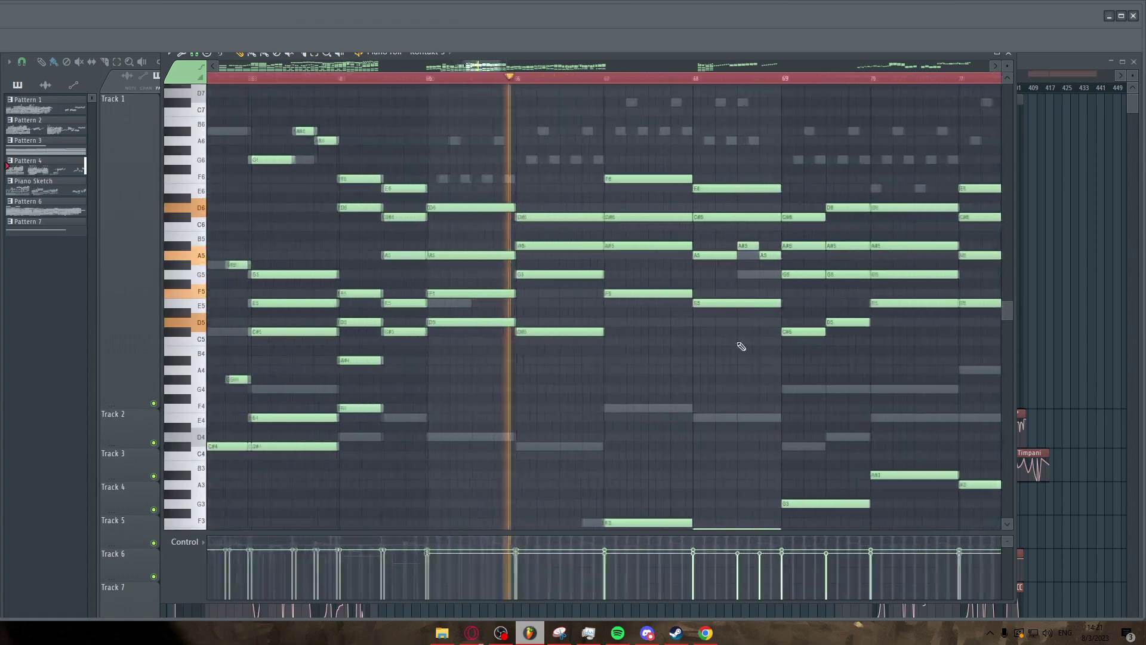
pyautogui.scroll(-1, 604, 345)
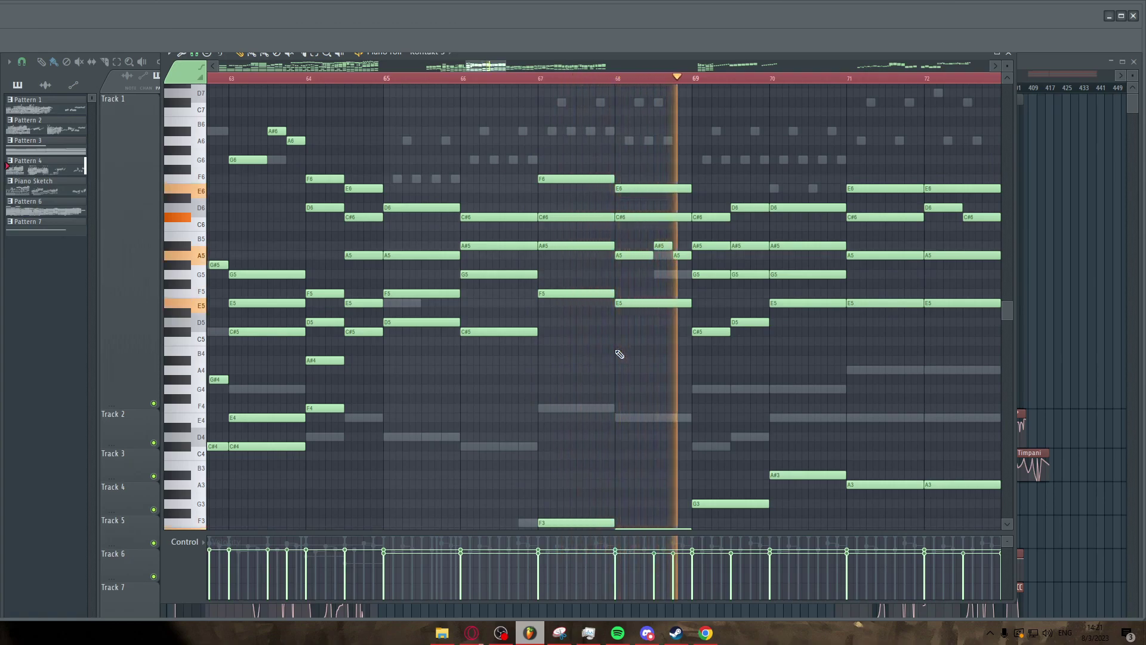
pyautogui.scroll(-1, 618, 354)
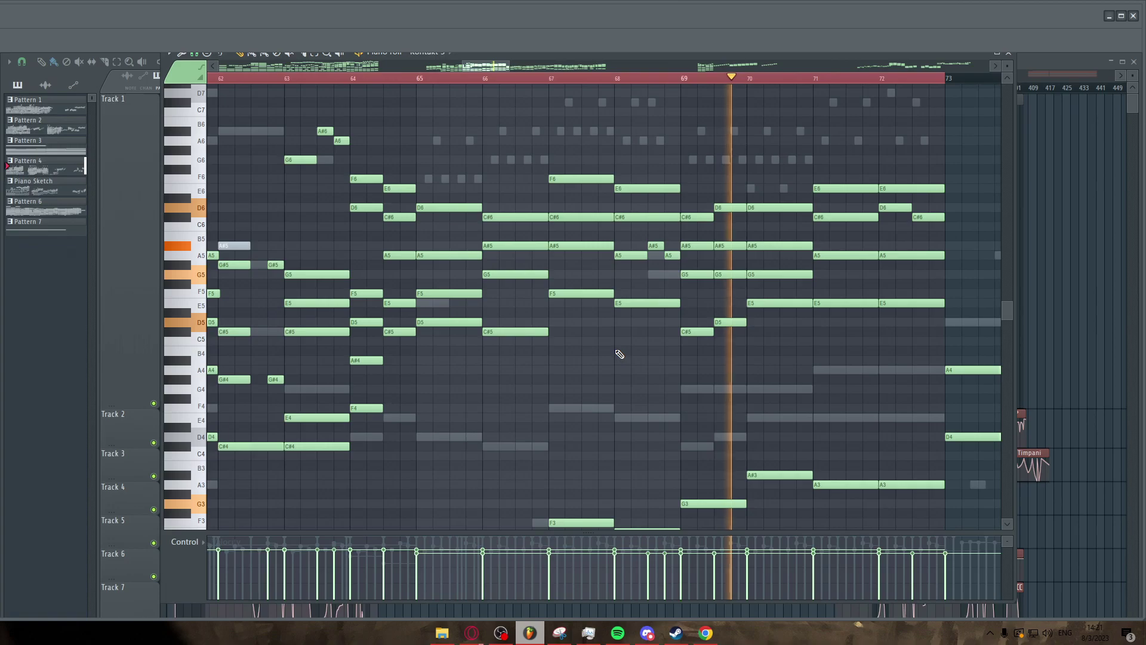
pyautogui.scroll(2, 862, 371)
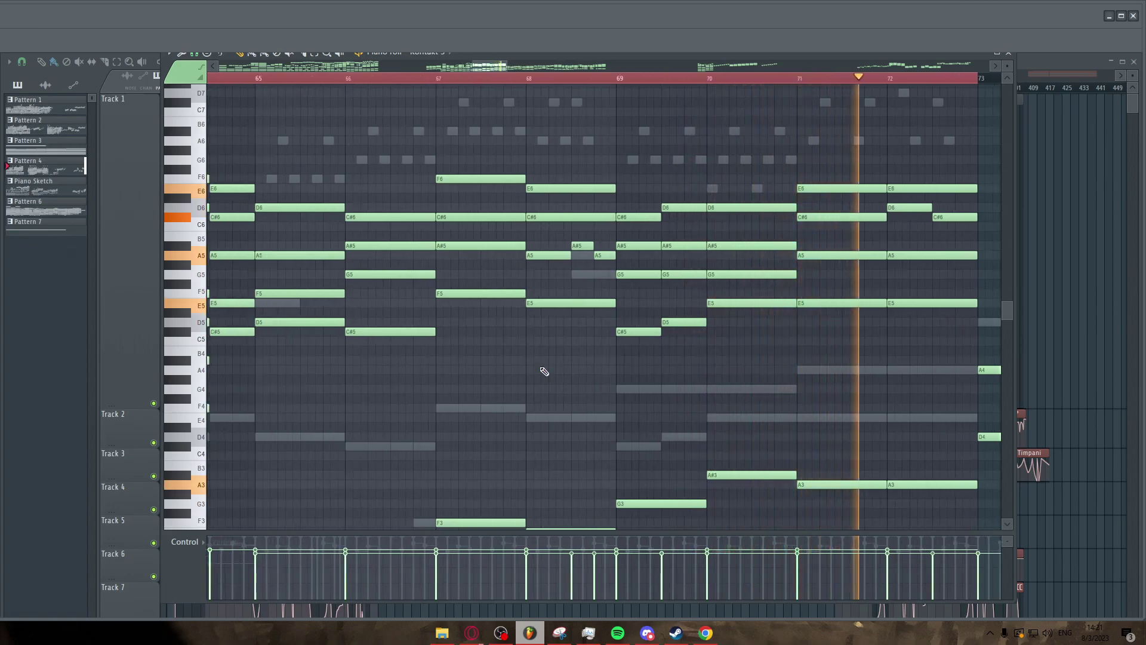
pyautogui.scroll(-2, 543, 372)
pyautogui.scroll(1, 670, 373)
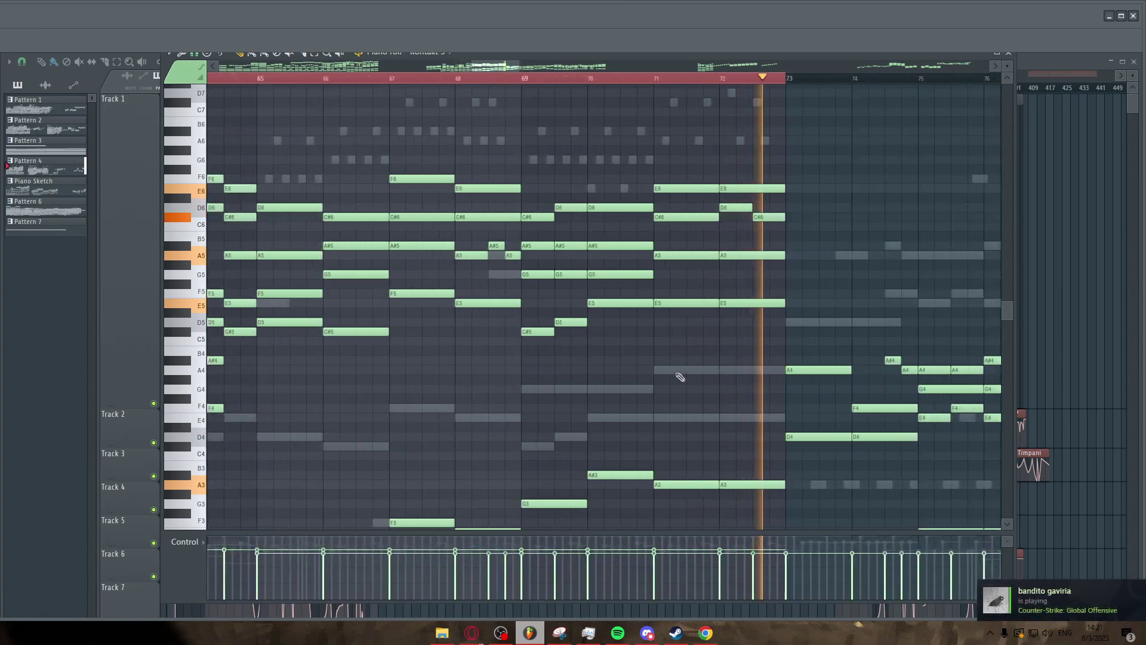
pyautogui.scroll(2, 391, 299)
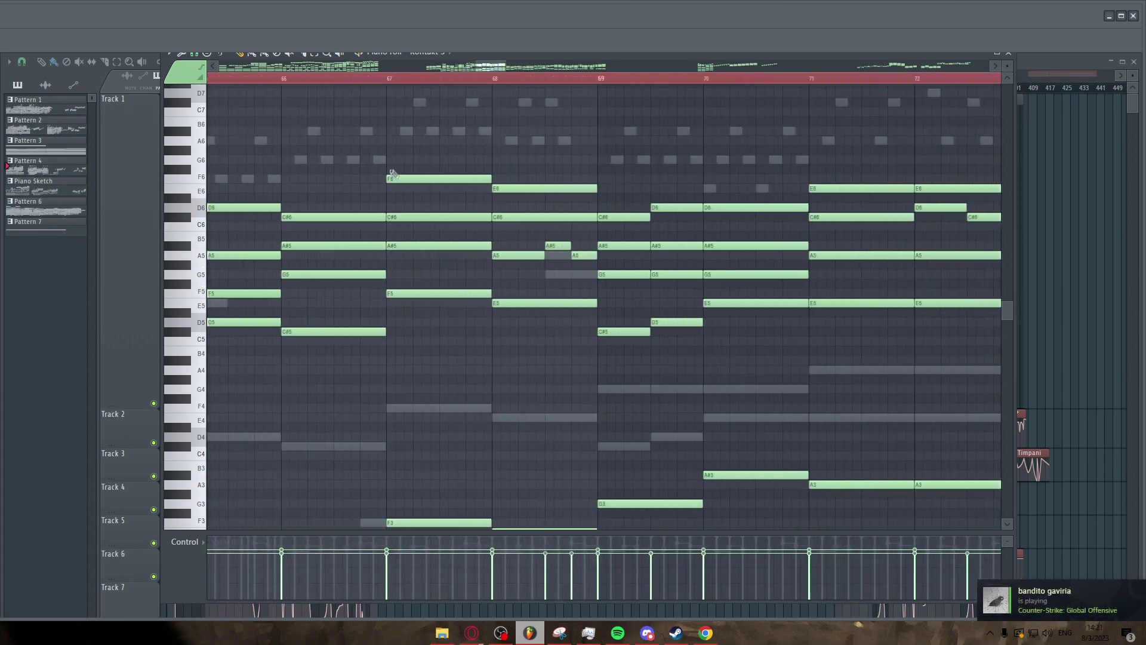
# Replay the passage from bar 67, highlighting the upper chord notes in bar 68 and clearing the selection
pyautogui.click(387, 77)
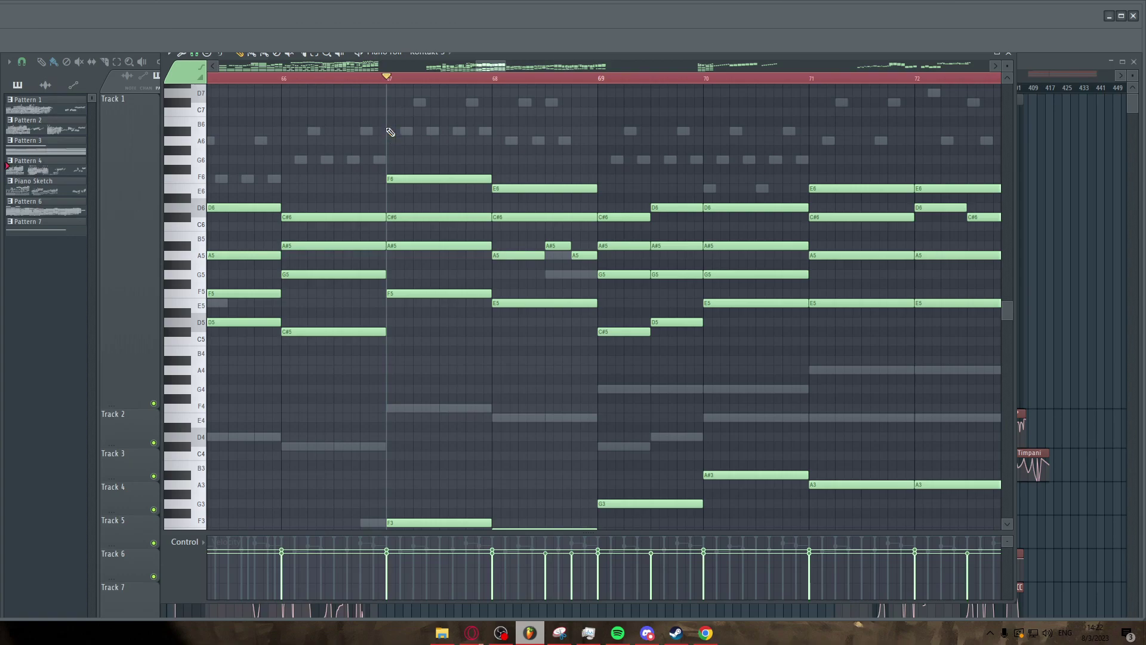
pyautogui.press('space')
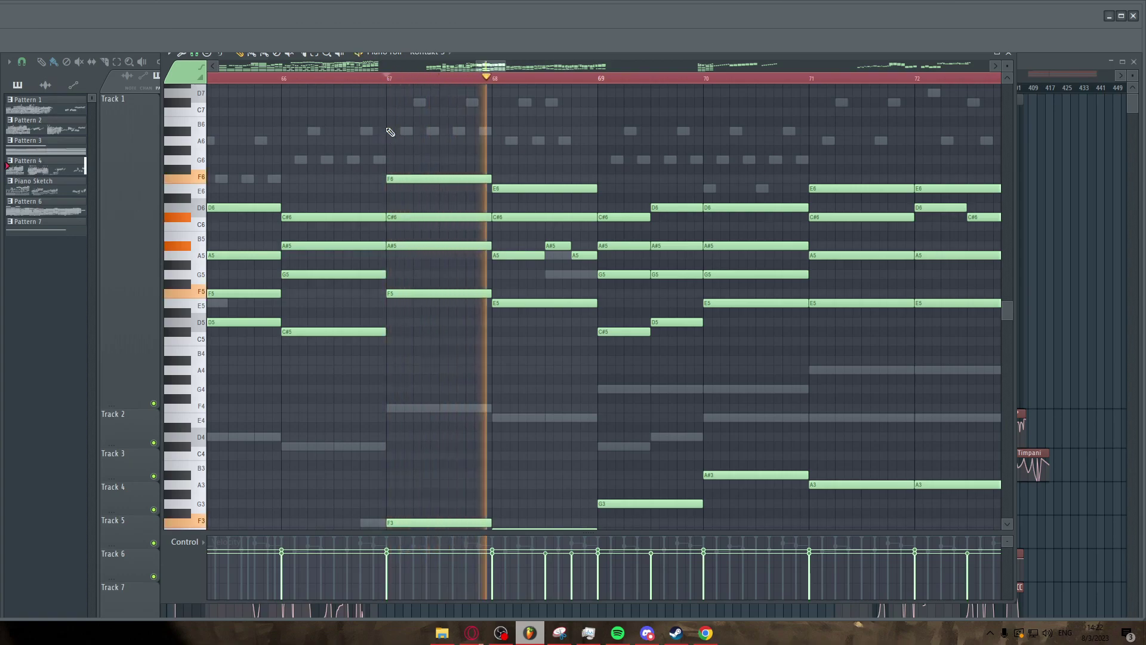
pyautogui.press('space')
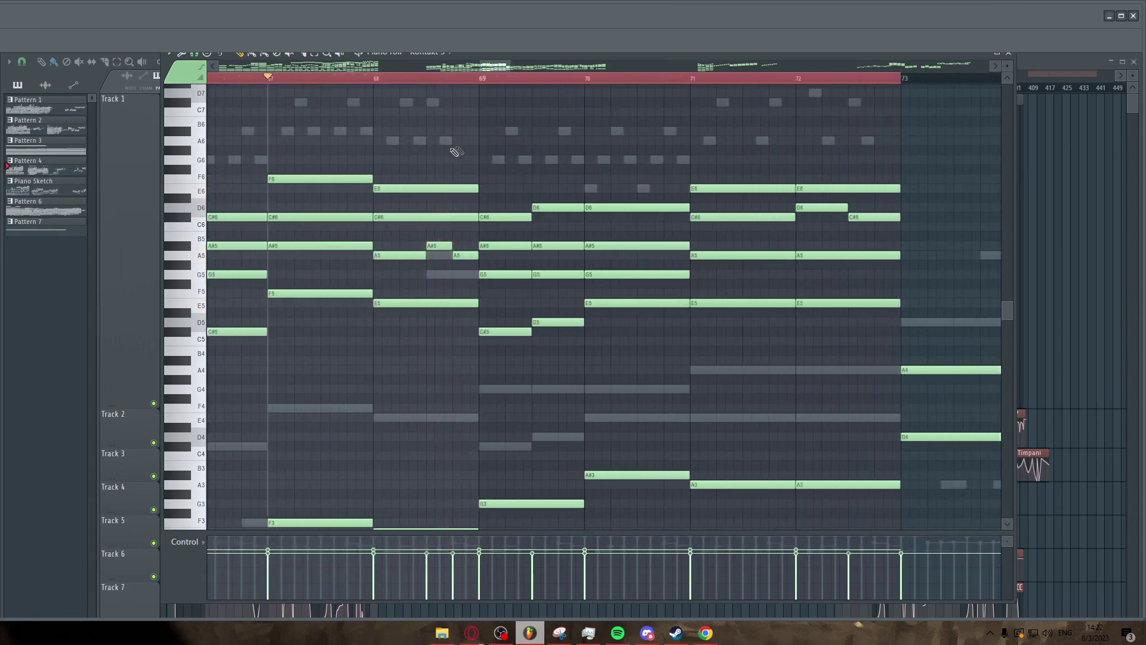
pyautogui.moveTo(416, 237); pyautogui.dragTo(466, 327)
pyautogui.press('space')
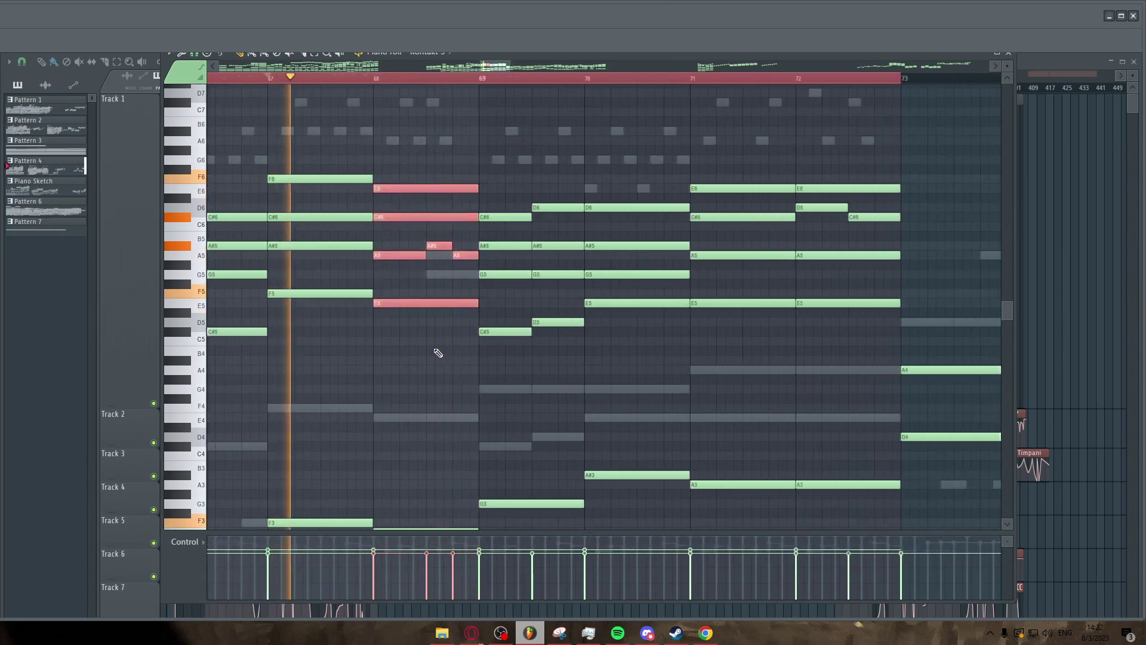
pyautogui.click(438, 352)
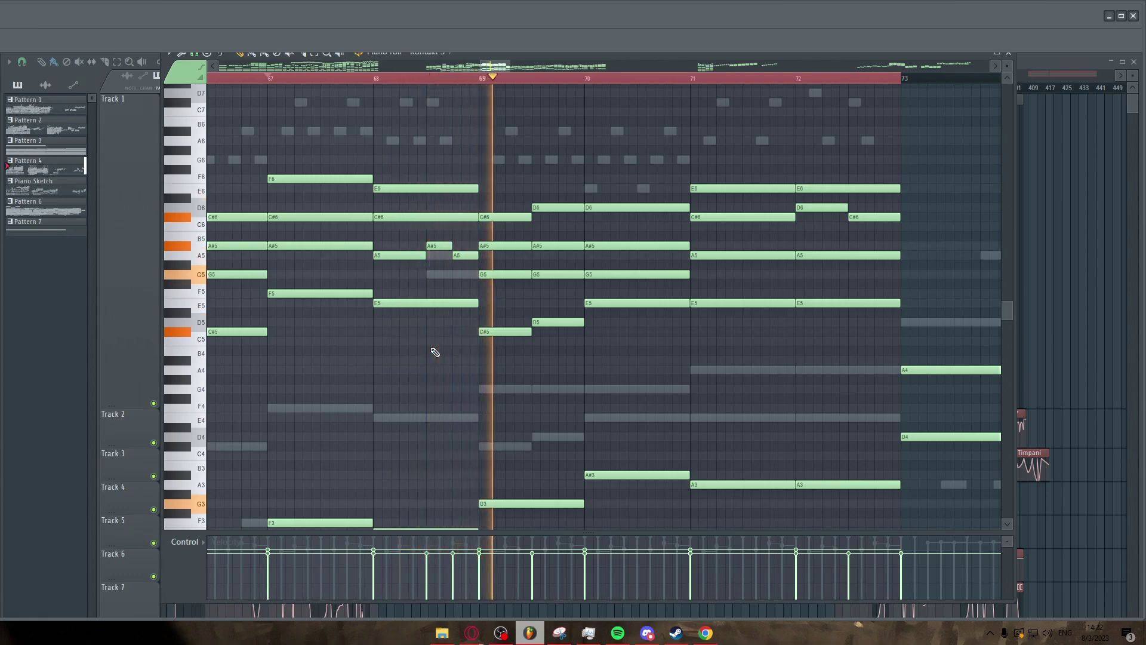
# Follow the playback through bar 72 and extend the selected time range through bar 85
pyautogui.scroll(-3, 438, 349)
pyautogui.scroll(2, 653, 355)
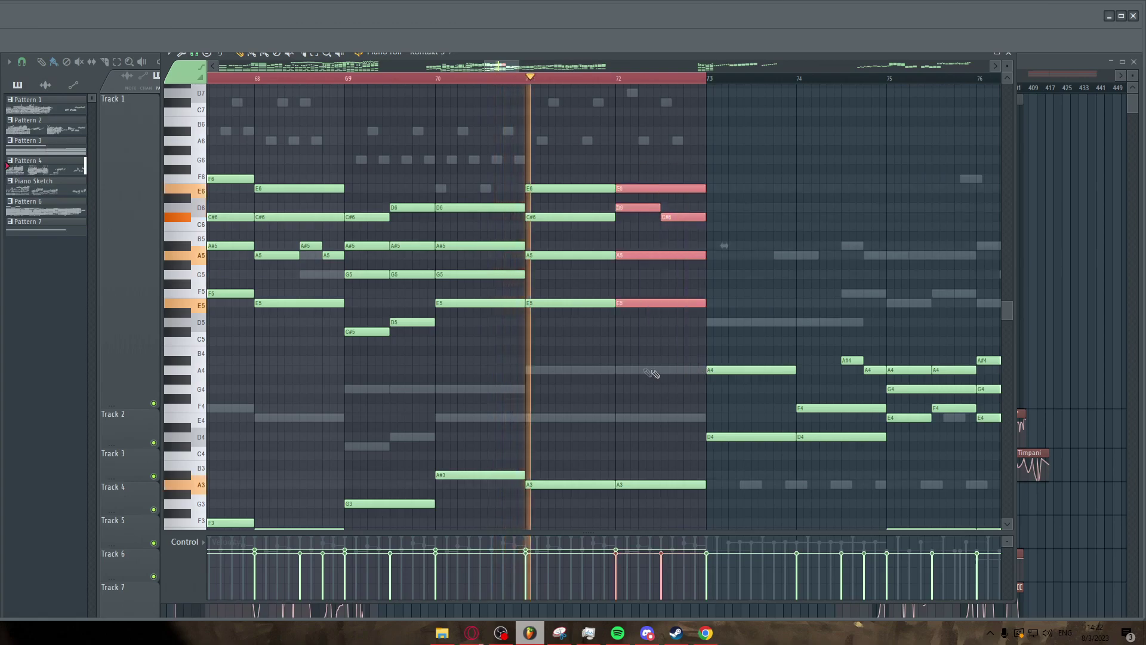
pyautogui.scroll(-3, 607, 126)
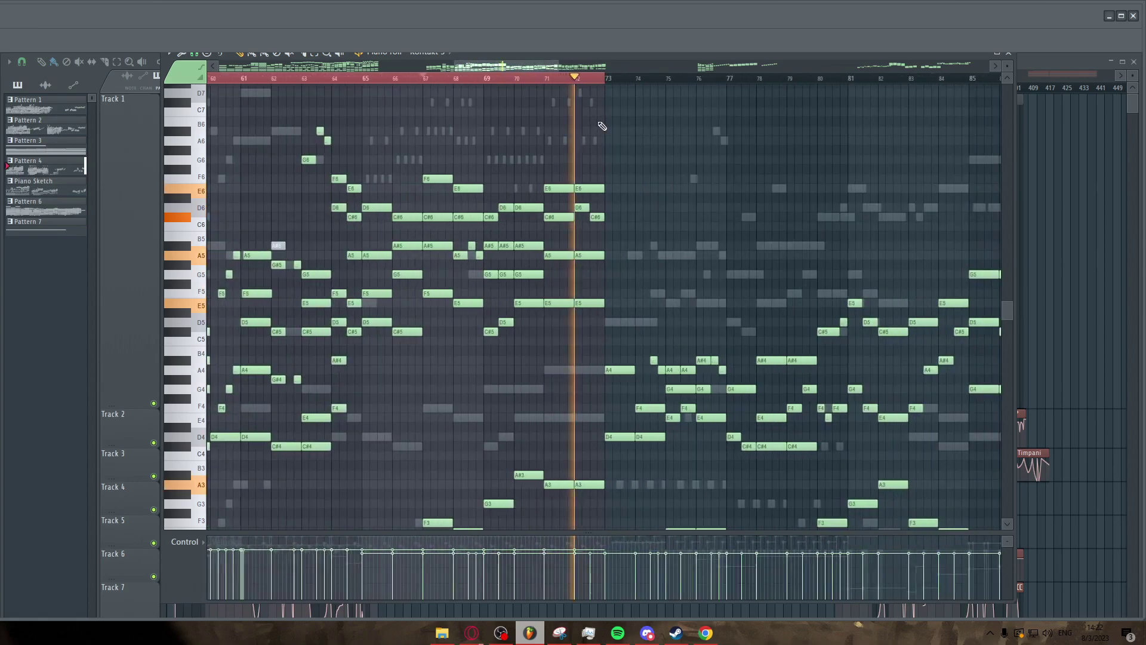
pyautogui.moveTo(618, 79); pyautogui.dragTo(995, 100)
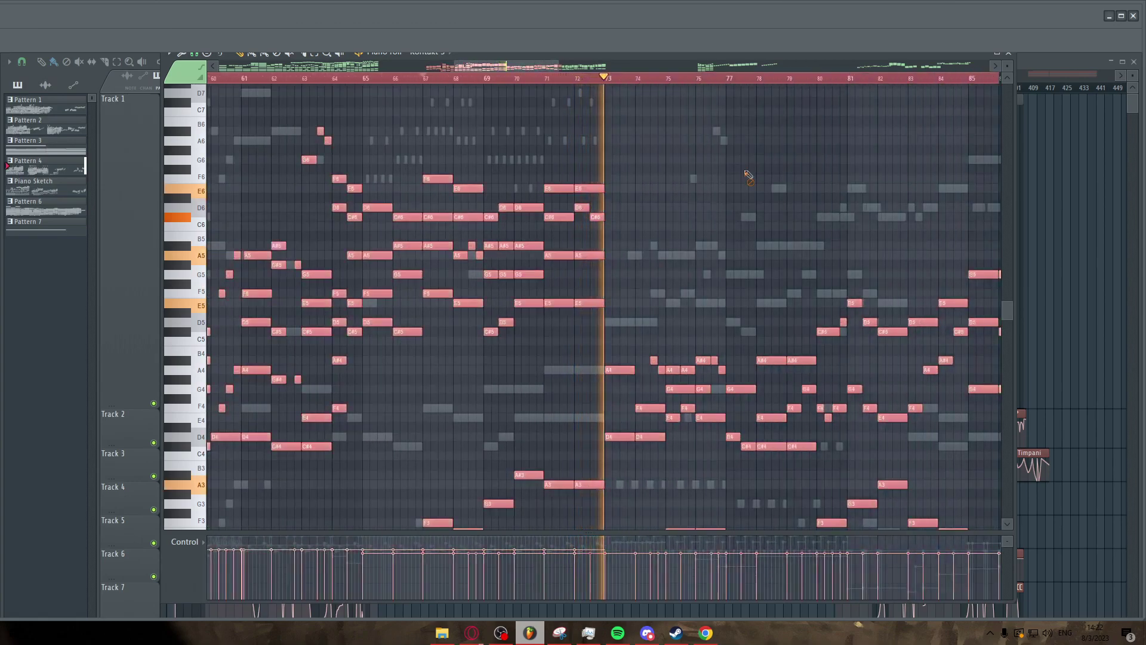
# Follow the chords and bass notes from bar 73 through bar 77 during playback
pyautogui.rightClick(746, 173)
pyautogui.scroll(-4, 732, 195)
pyautogui.scroll(3, 786, 237)
pyautogui.scroll(1, 612, 195)
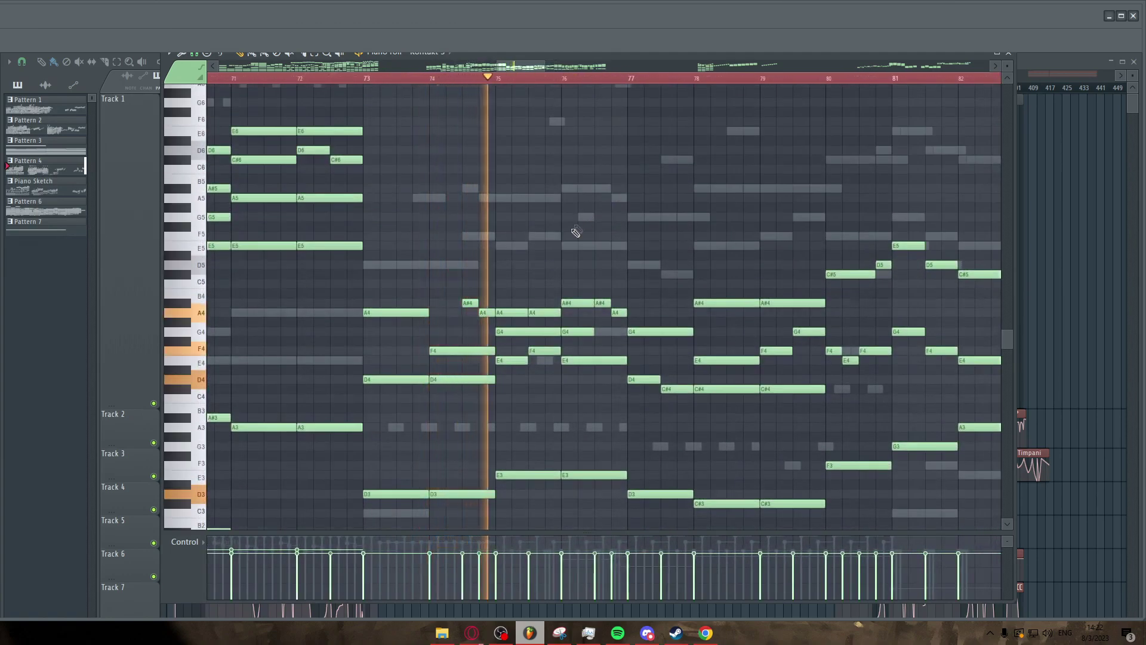
pyautogui.scroll(-3, 575, 234)
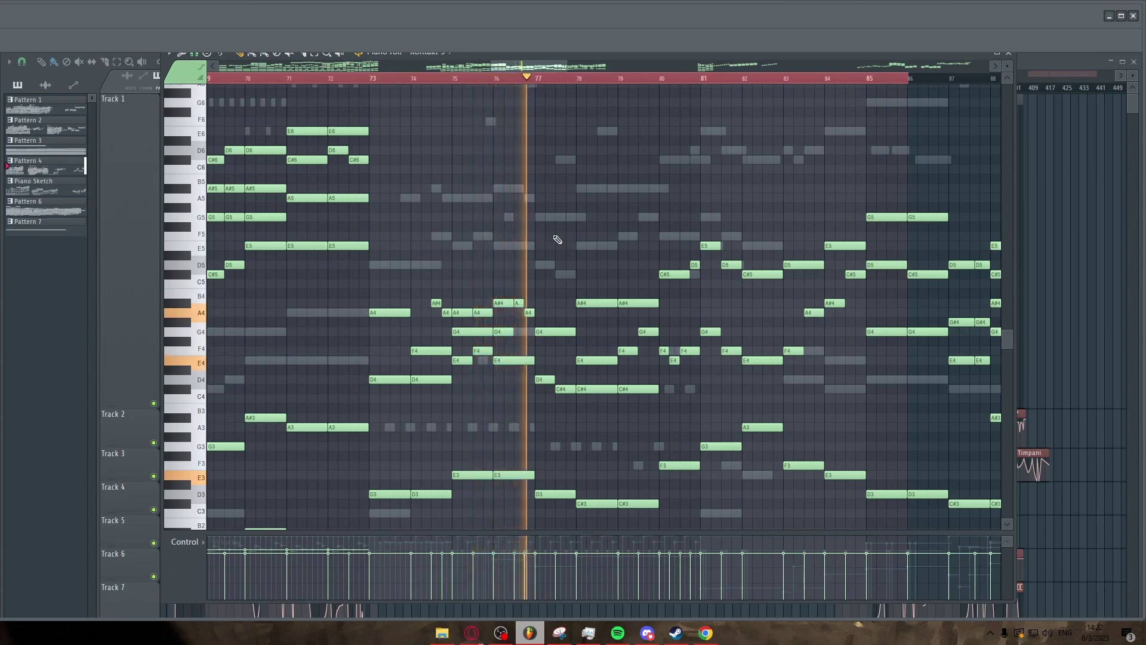
pyautogui.scroll(-3, 557, 239)
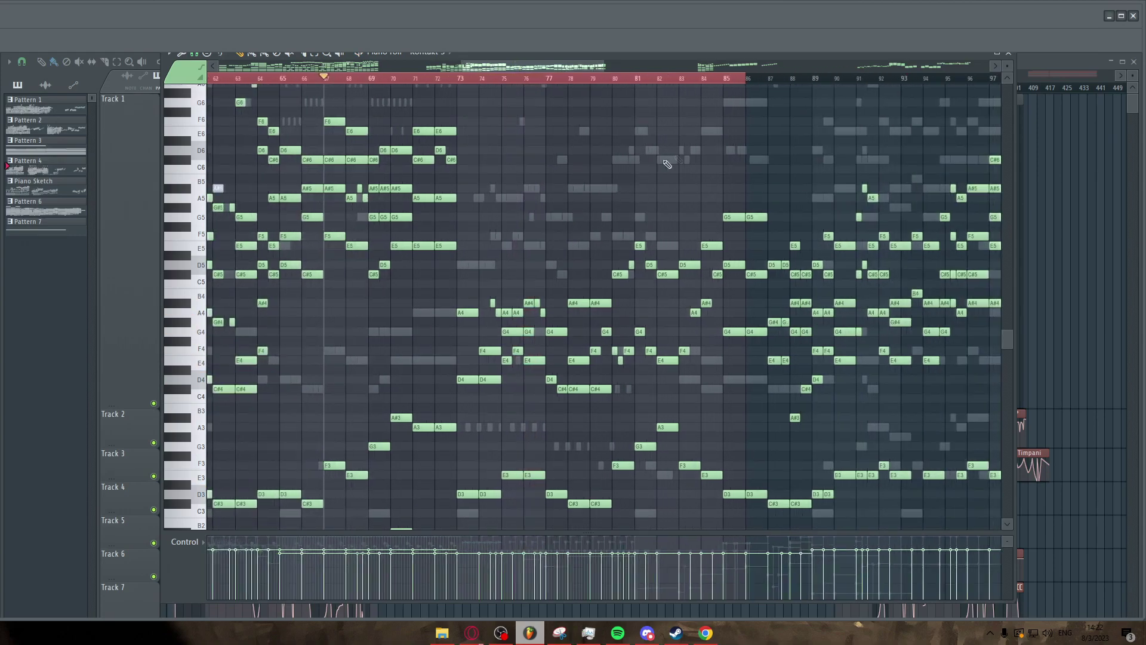
# Extend the selected time range past bar 105 and play the passage around bars 80 and 81
pyautogui.moveTo(749, 80); pyautogui.dragTo(1049, 94)
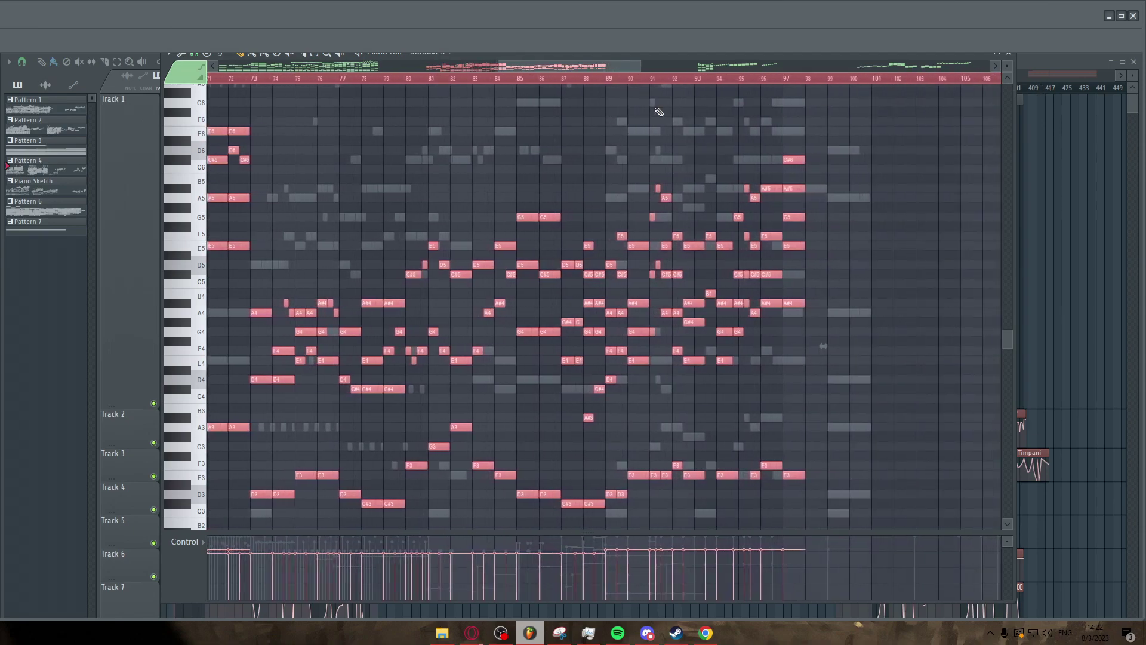
pyautogui.scroll(2, 610, 149)
pyautogui.scroll(3, 460, 94)
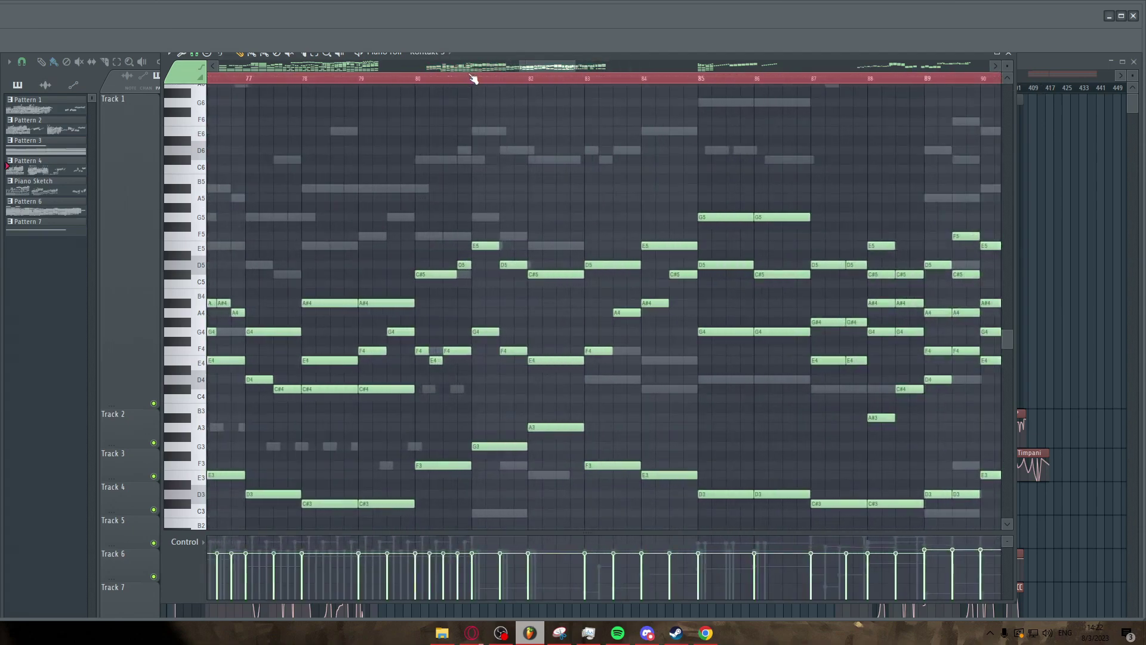
pyautogui.scroll(2, 463, 83)
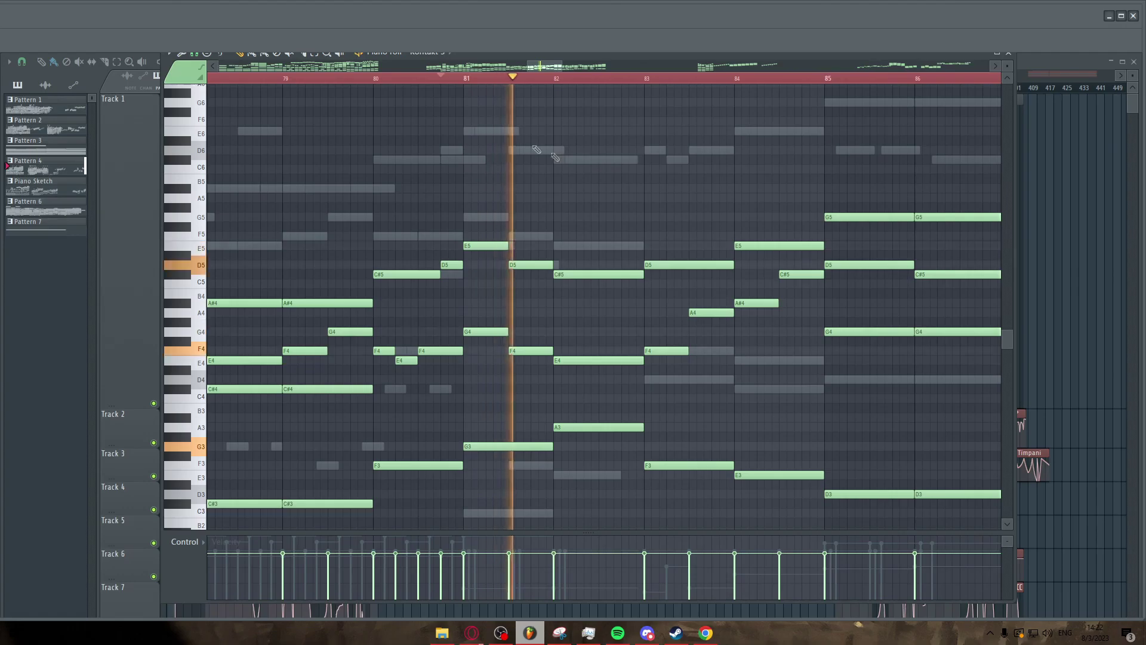
# Return to the first section and play from bar 26, following the harmony under the repeated high notes
pyautogui.scroll(-10, 536, 149)
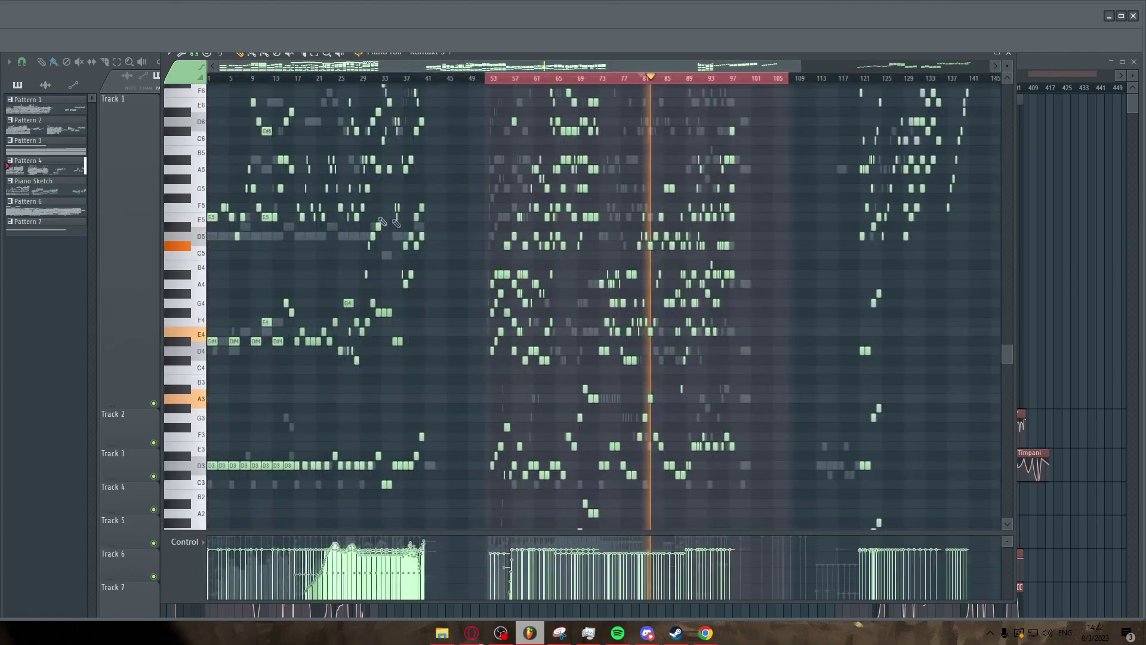
pyautogui.scroll(3, 383, 222)
pyautogui.scroll(6, 320, 134)
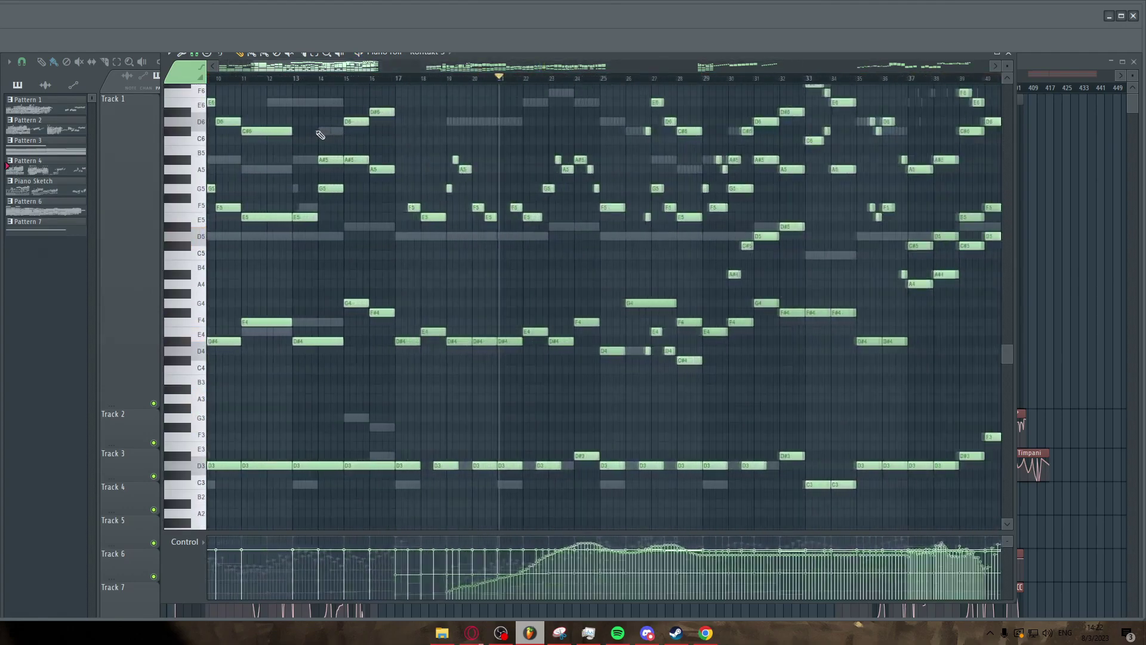
pyautogui.click(643, 78)
pyautogui.scroll(2, 675, 205)
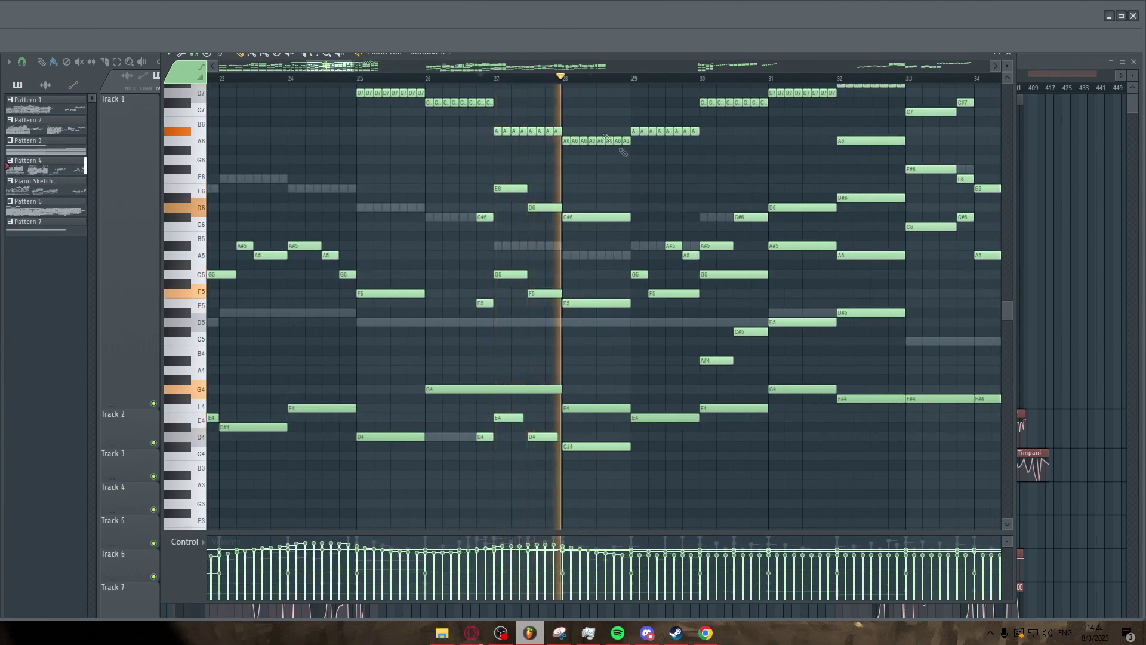
# Stop the pattern playback, view Pattern 4 in the playlist, and reopen the Kontakt 5 piano roll
pyautogui.press('space')
pyautogui.moveTo(492, 59); pyautogui.dragTo(507, 82)
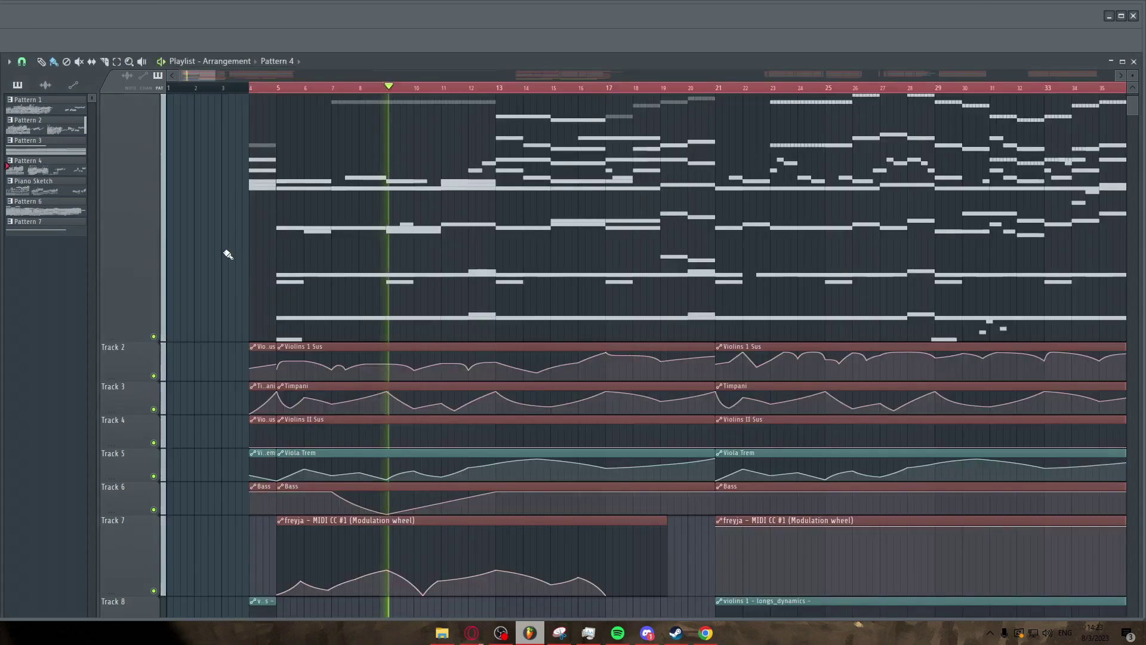
pyautogui.scroll(2, 206, 246)
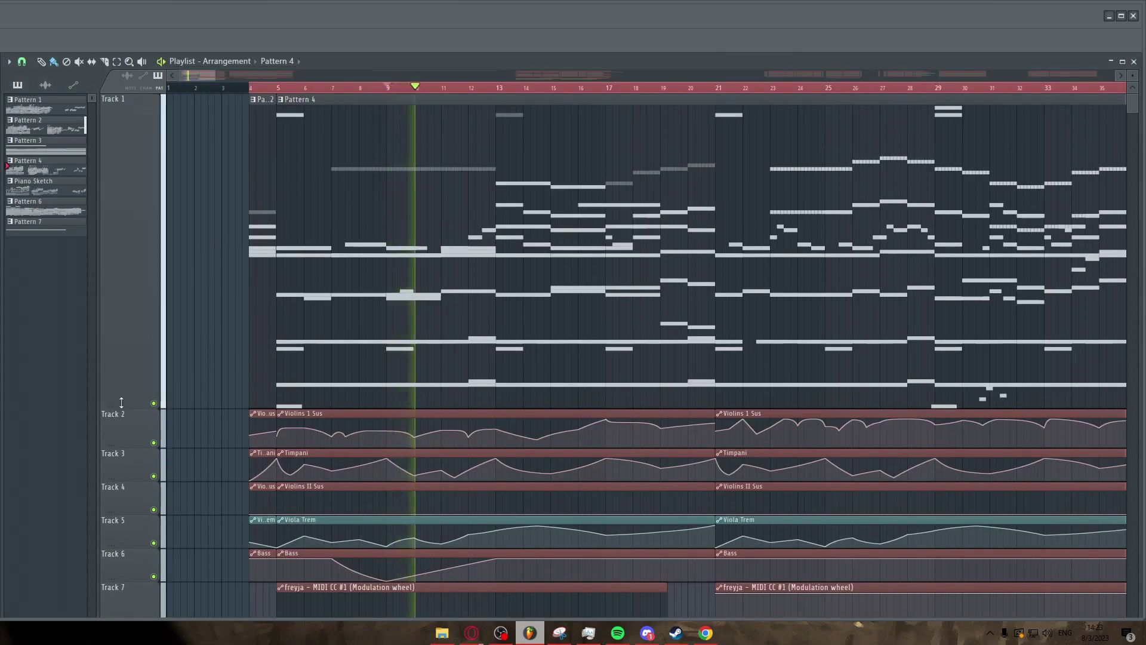
pyautogui.press('F7')
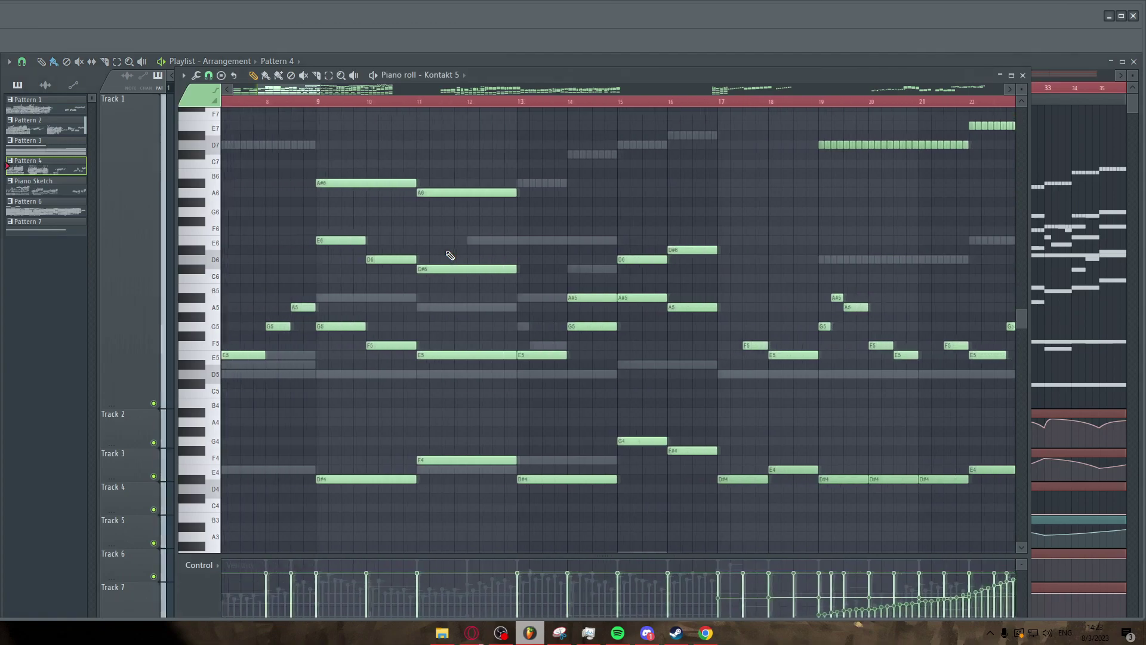
# Follow the Kontakt 5 notes and surrounding ghost notes from bar 8 through bar 14, and stop playback
pyautogui.scroll(2, 362, 292)
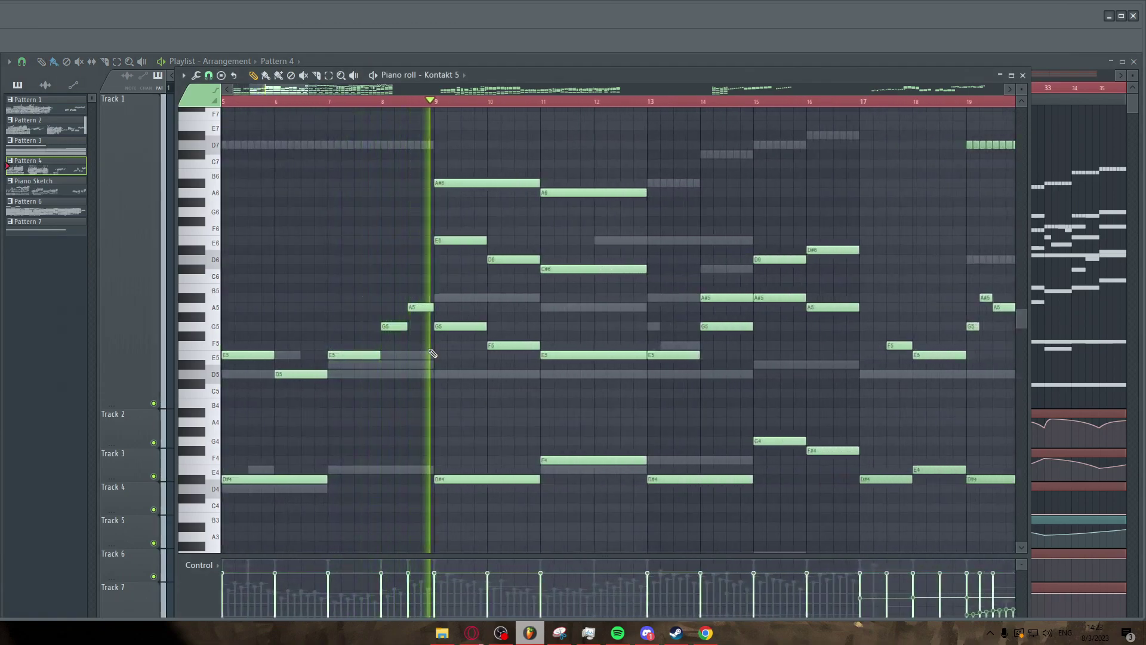
pyautogui.scroll(-2, 422, 377)
pyautogui.scroll(-2, 428, 378)
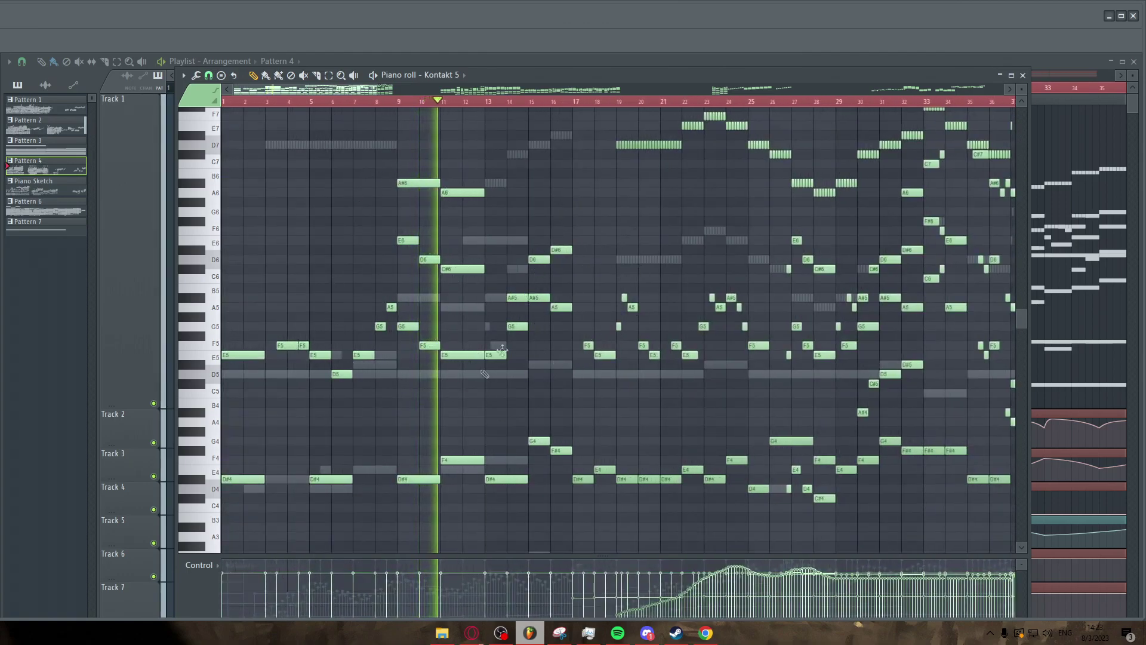
pyautogui.scroll(4, 491, 346)
pyautogui.scroll(-3, 493, 393)
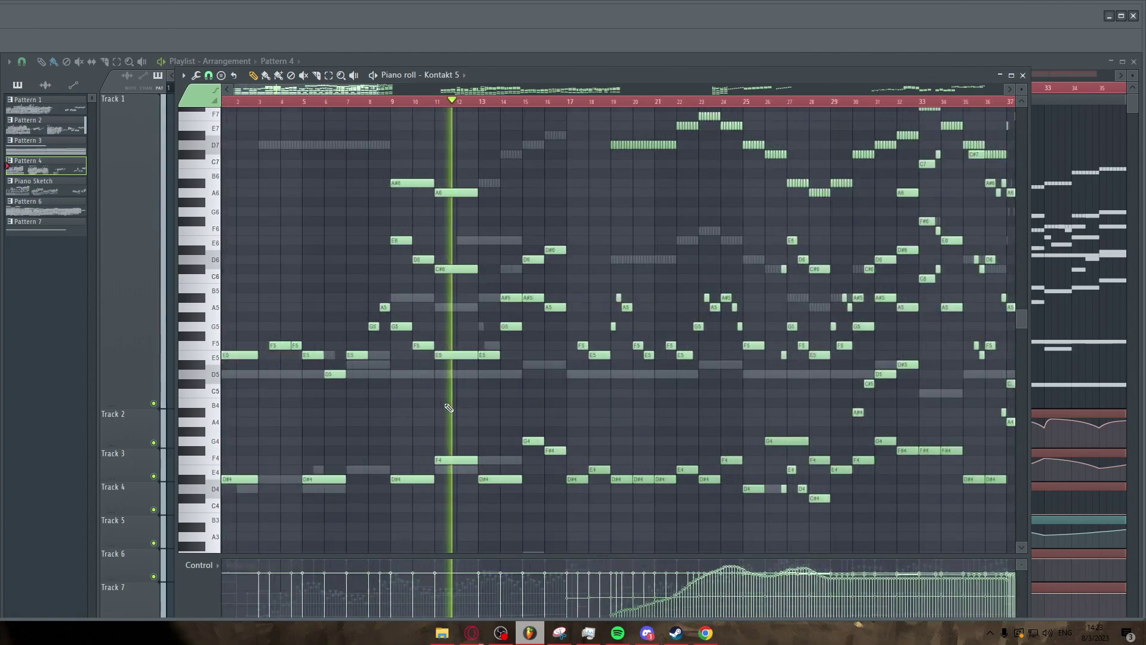
pyautogui.scroll(-3, 483, 373)
pyautogui.scroll(3, 492, 378)
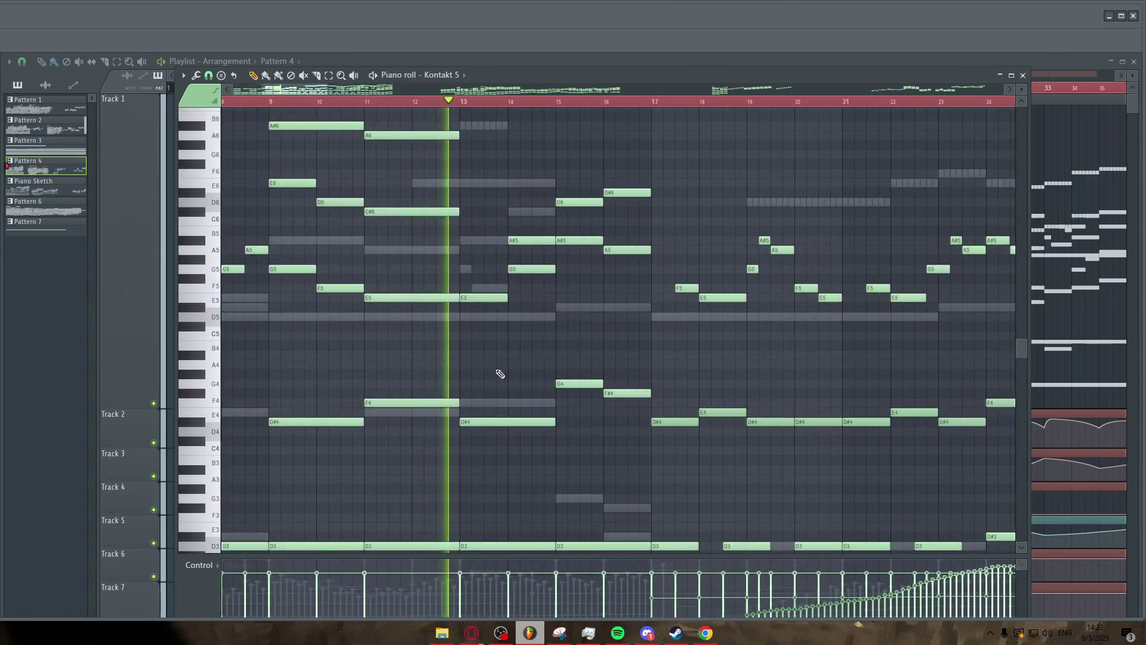
pyautogui.scroll(4, 498, 381)
pyautogui.scroll(1, 540, 376)
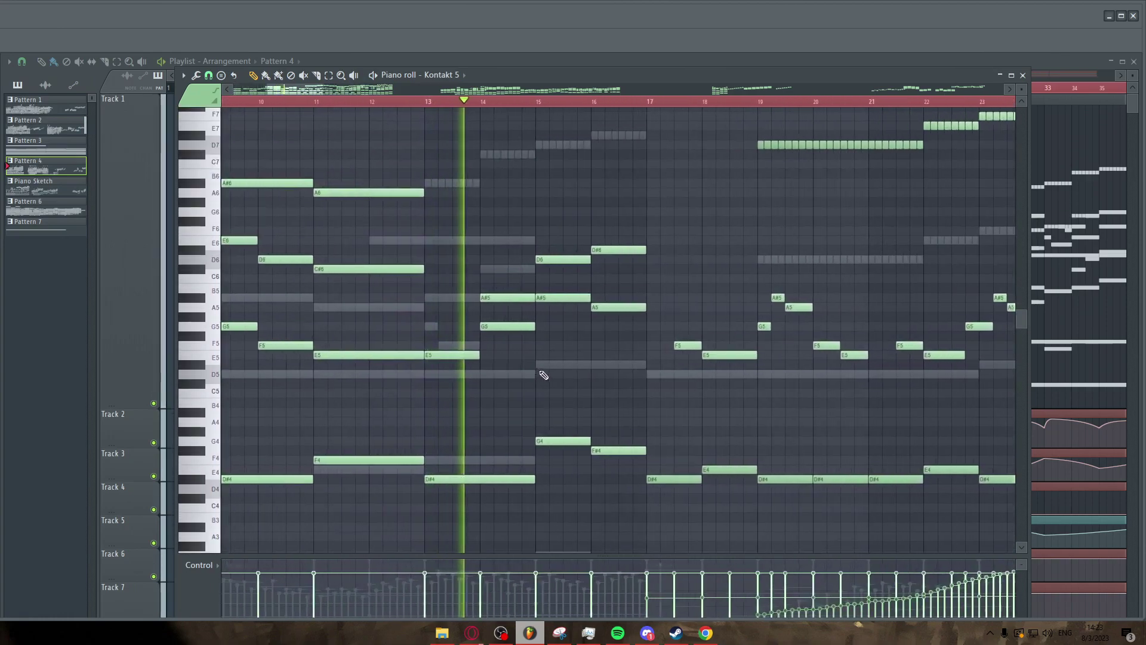
pyautogui.scroll(-2, 539, 374)
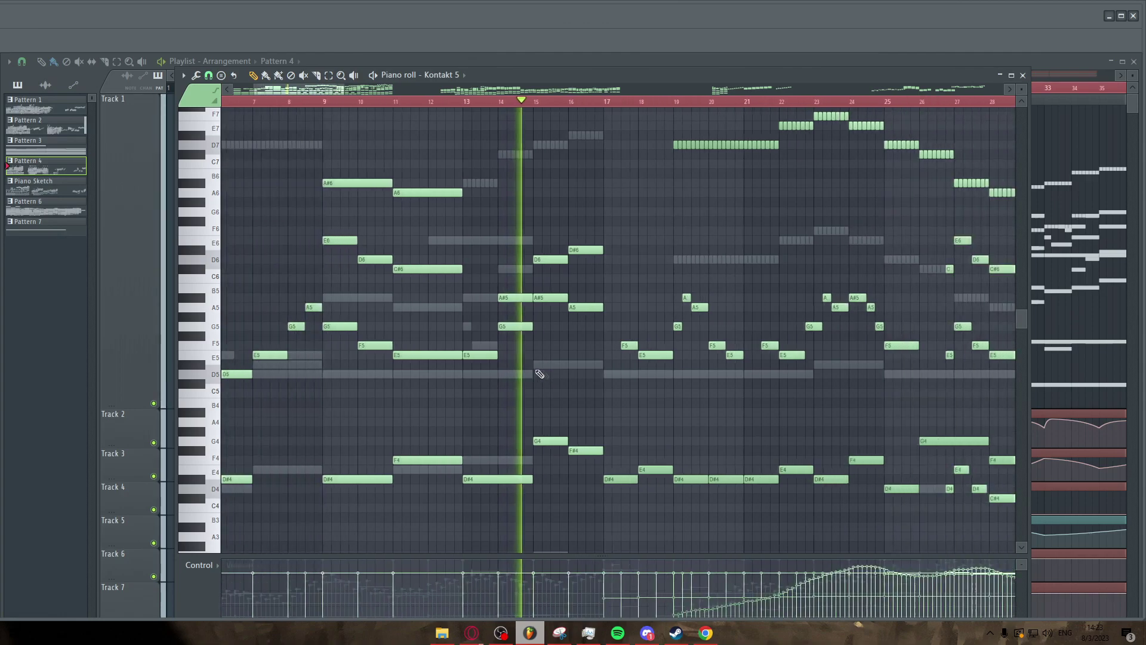
pyautogui.press('space')
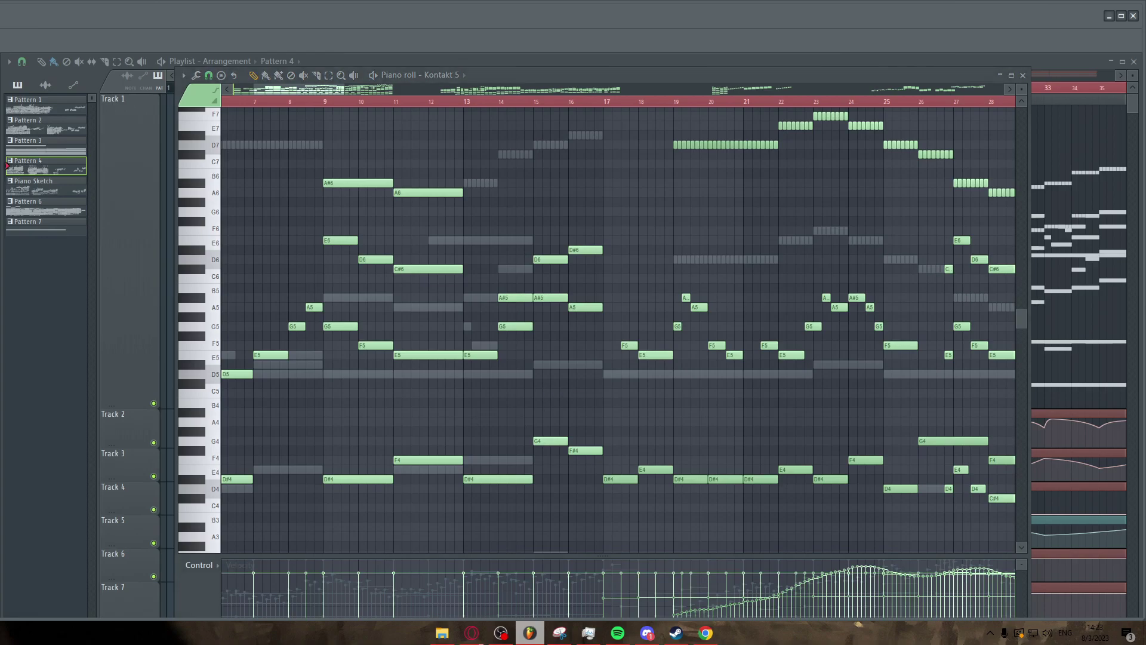
# Switch to the Timpani part and play its repeated D notes from the opening bars
pyautogui.rightClick(647, 374)
pyautogui.rightClick(646, 374)
pyautogui.press('space')
pyautogui.scroll(-2, 647, 345)
pyautogui.scroll(2, 251, 289)
pyautogui.scroll(-3, 308, 265)
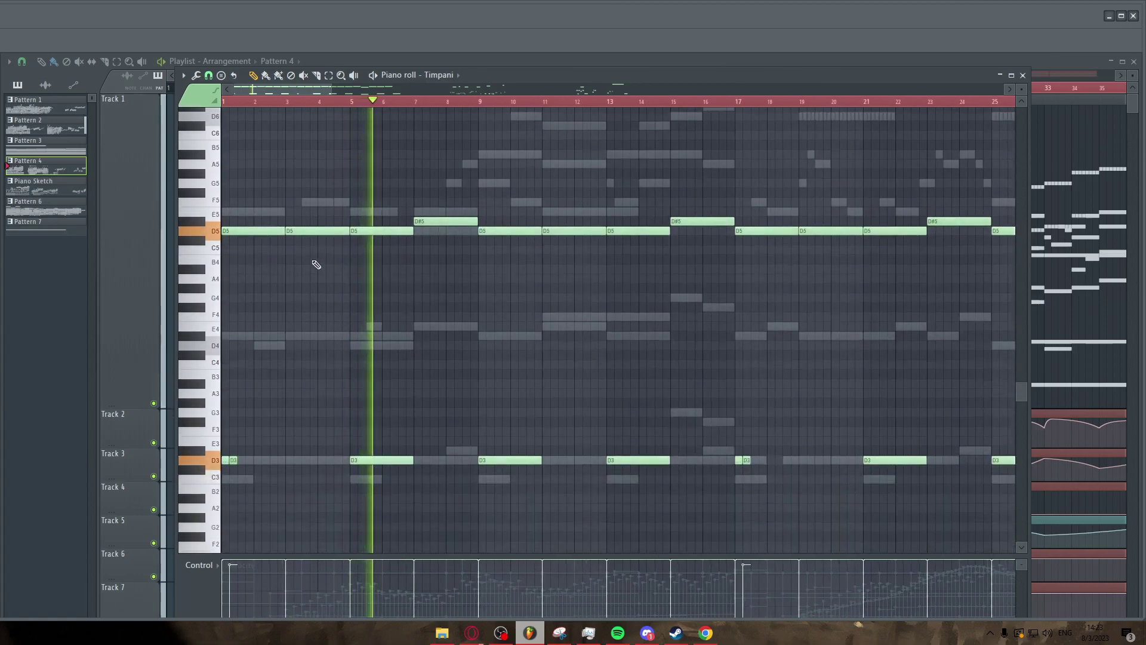
# Examine the Timpani part's D#5 note in bars 7 and 8 against the surrounding ghost notes
pyautogui.scroll(3, 412, 283)
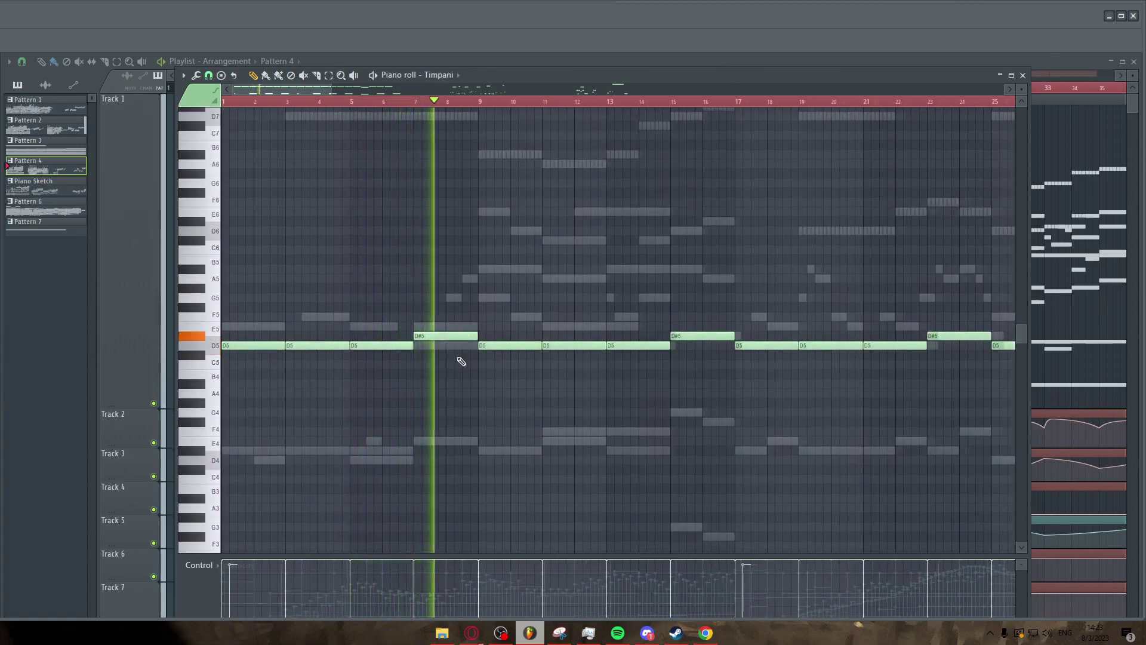
pyautogui.keyDown('ctrl'); pyautogui.scroll(2, 462, 362); pyautogui.keyUp('ctrl')
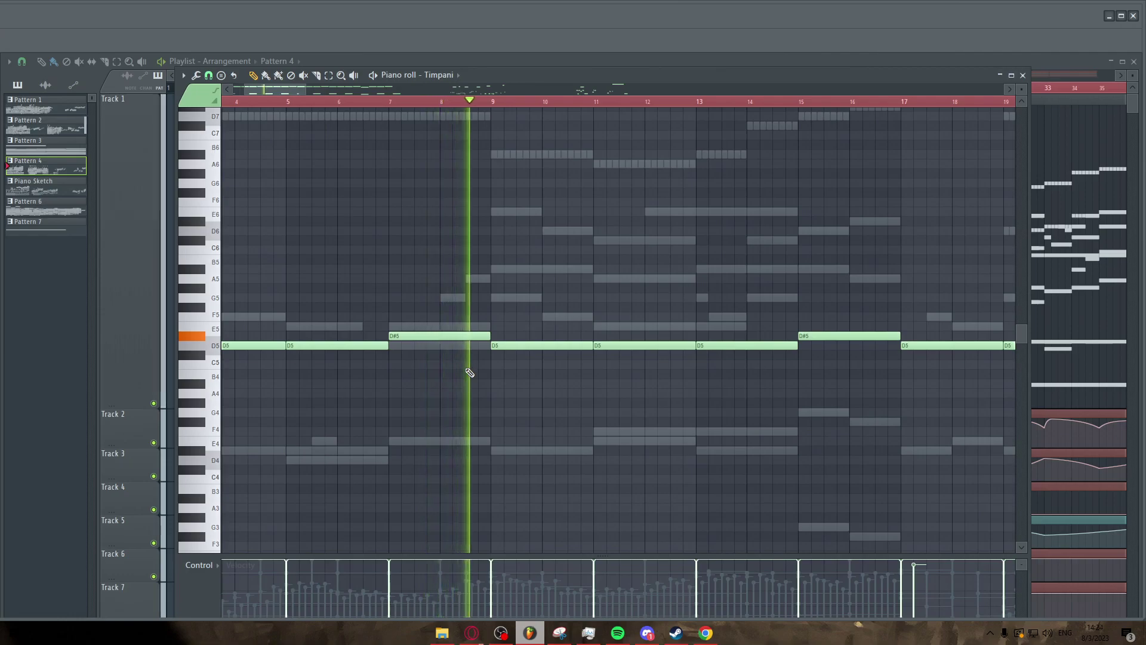
pyautogui.keyDown('ctrl'); pyautogui.scroll(-4, 470, 373); pyautogui.keyUp('ctrl')
pyautogui.scroll(-2, 358, 362)
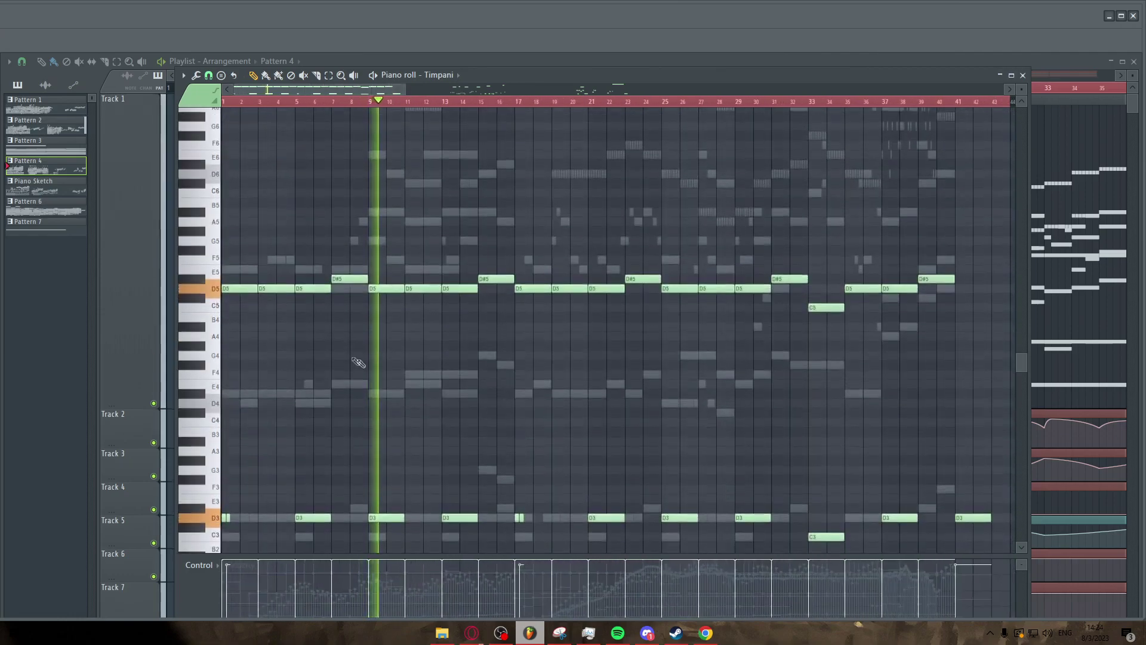
pyautogui.keyDown('ctrl'); pyautogui.scroll(5, 358, 362); pyautogui.keyUp('ctrl')
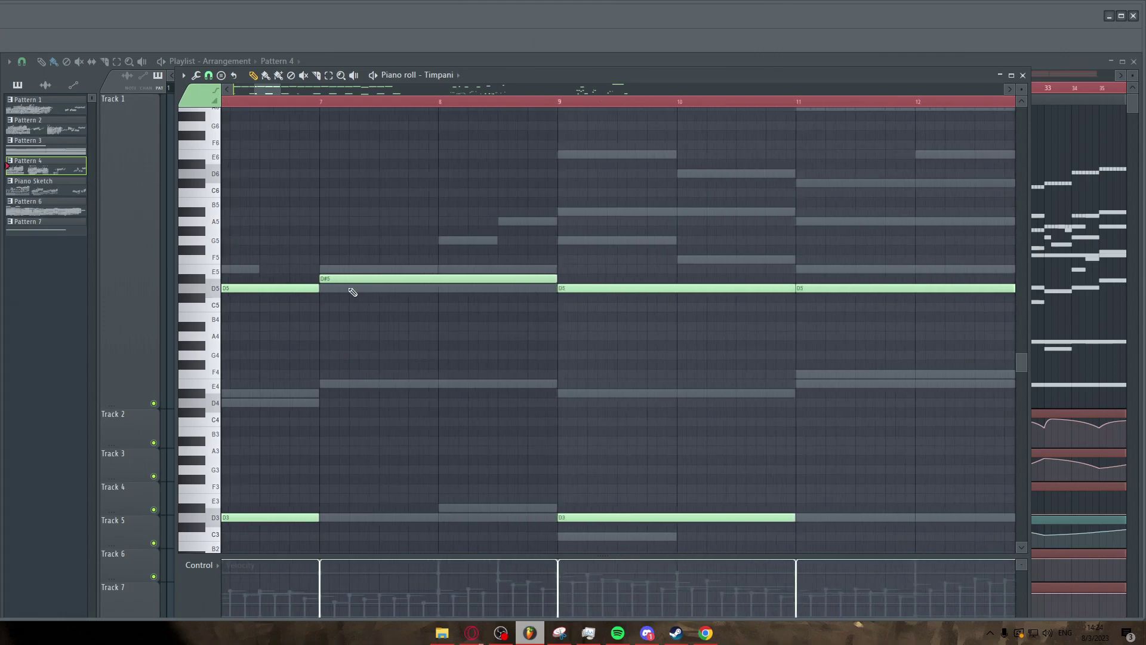
pyautogui.keyDown('ctrl'); pyautogui.scroll(-5, 460, 343); pyautogui.keyUp('ctrl')
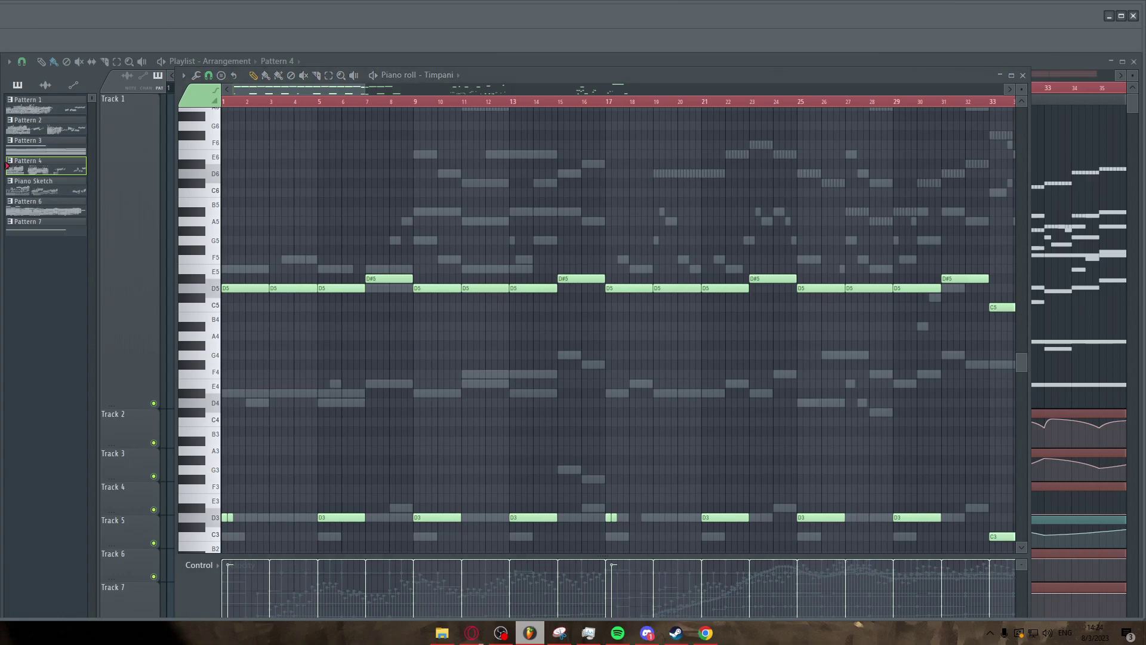
# Play the Viola line in the opening bars and switch to the Cello part, following its notes through bar 11
pyautogui.press('space')
pyautogui.keyDown('ctrl'); pyautogui.scroll(-1, 238, 355); pyautogui.keyUp('ctrl')
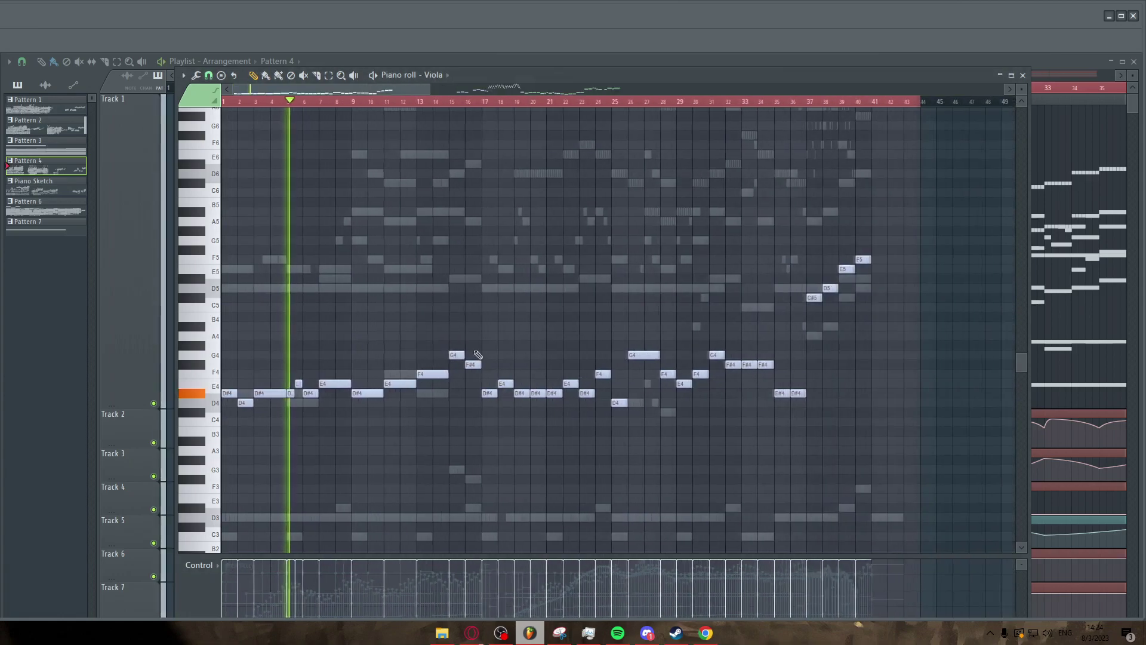
pyautogui.keyDown('ctrl'); pyautogui.scroll(3, 237, 355); pyautogui.keyUp('ctrl')
pyautogui.scroll(-4, 290, 362)
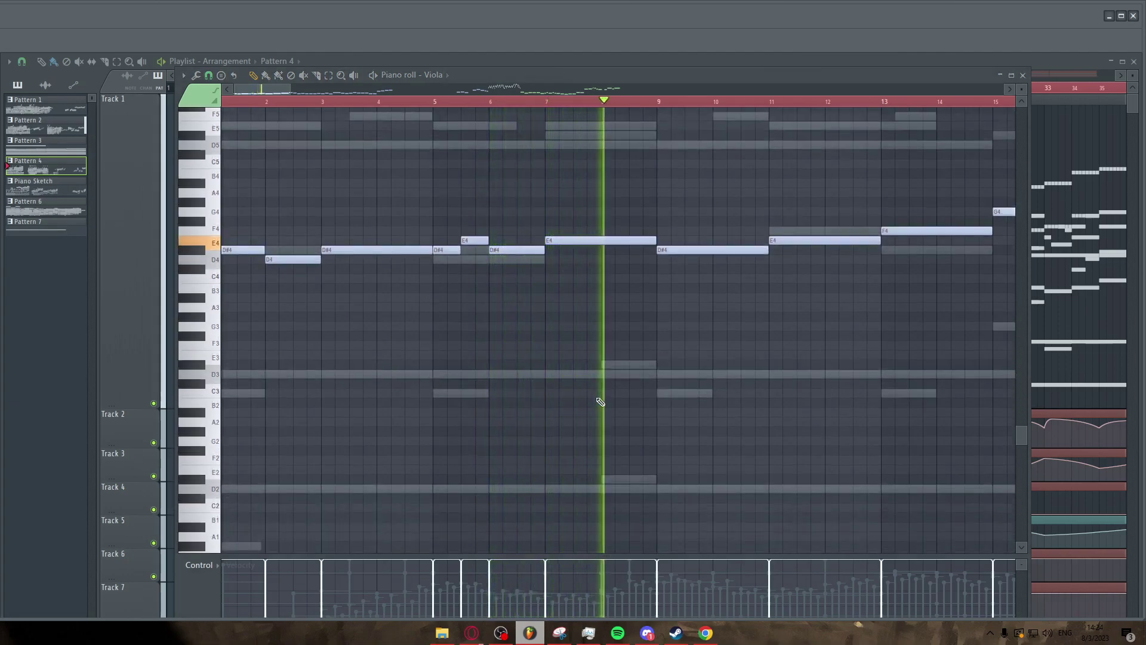
pyautogui.doubleClick(642, 364)
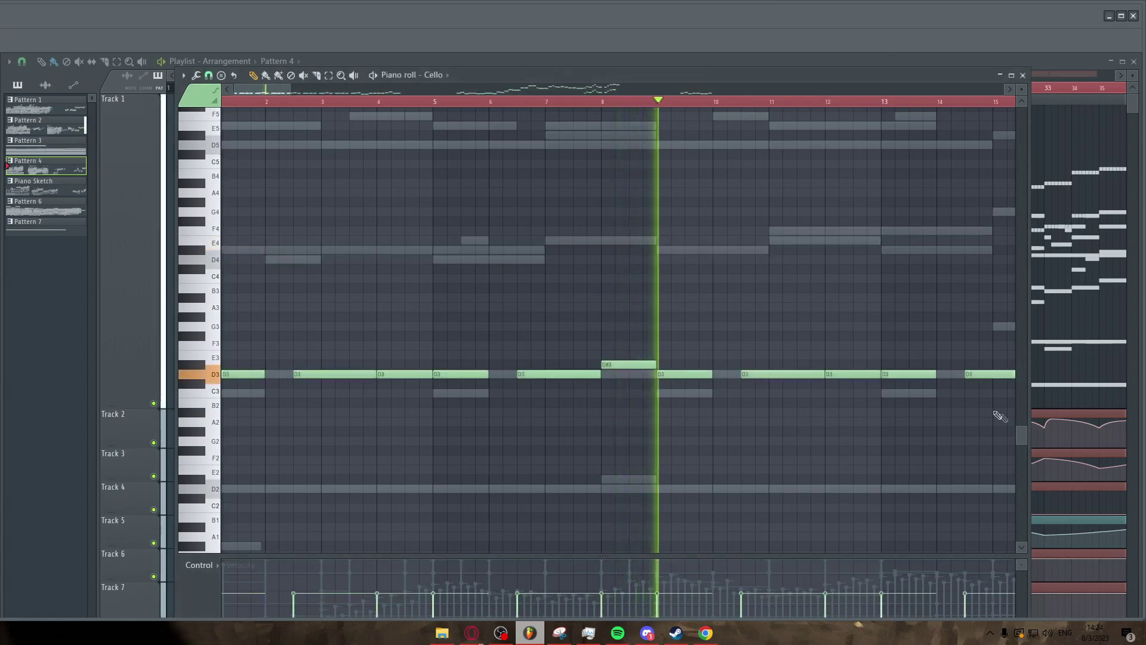
pyautogui.keyDown('ctrl'); pyautogui.scroll(-2, 567, 341); pyautogui.keyUp('ctrl')
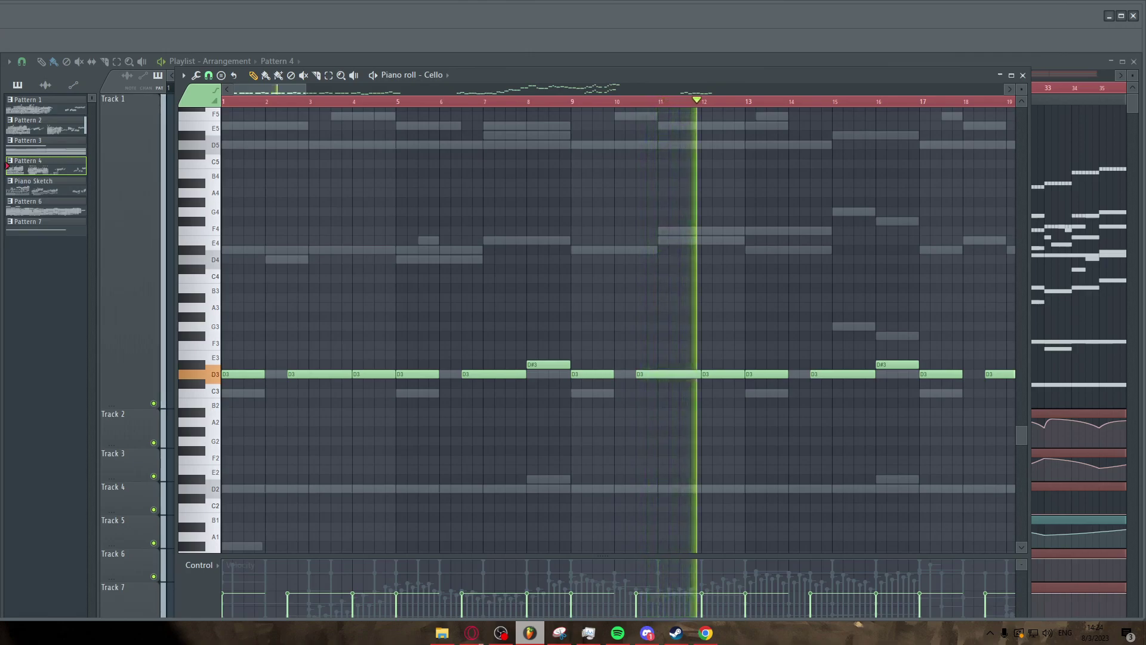
# Switch to the bass Strings part, highlight its notes from bar 9 to bar 15, and clear the selection
pyautogui.press('Down')
pyautogui.scroll(-3, 627, 326)
pyautogui.scroll(-2, 511, 271)
pyautogui.scroll(1, 586, 279)
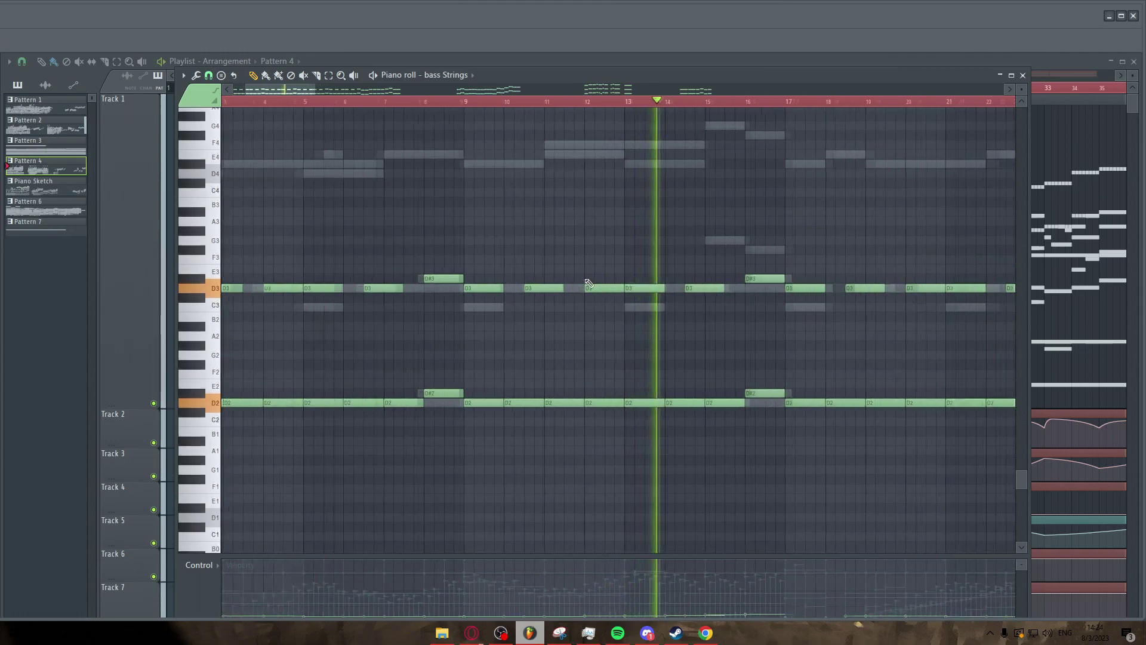
pyautogui.moveTo(468, 264); pyautogui.dragTo(742, 447)
pyautogui.hotkey('ctrl', 'd')
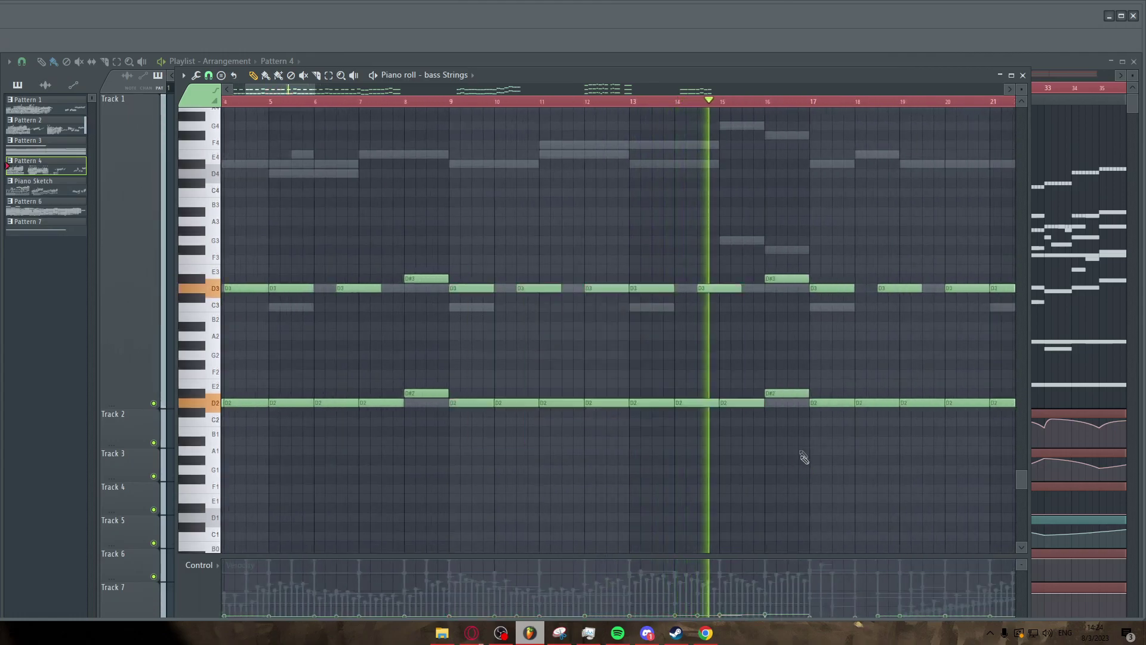
pyautogui.scroll(2, 800, 310)
pyautogui.scroll(3, 711, 323)
pyautogui.scroll(-1, 727, 323)
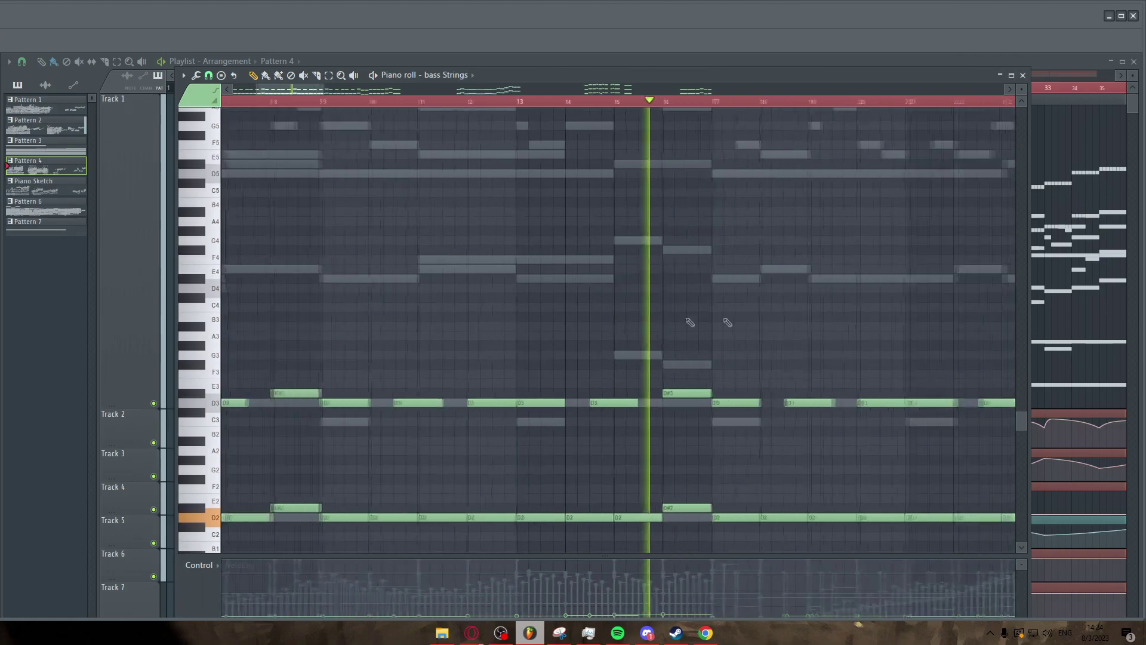
# Switch back to the Viola part and follow its line from bar 16 through bar 18 during playback
pyautogui.scroll(2, 798, 321)
pyautogui.press('Up')
pyautogui.press('Up')
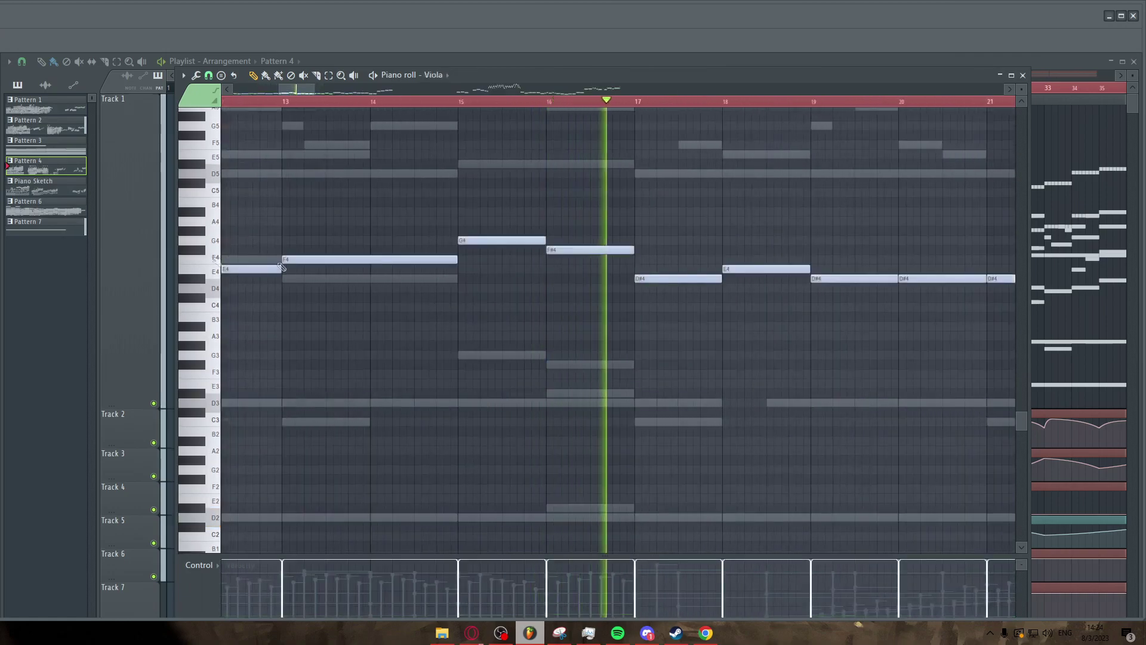
pyautogui.hscroll(4, 633, 334)
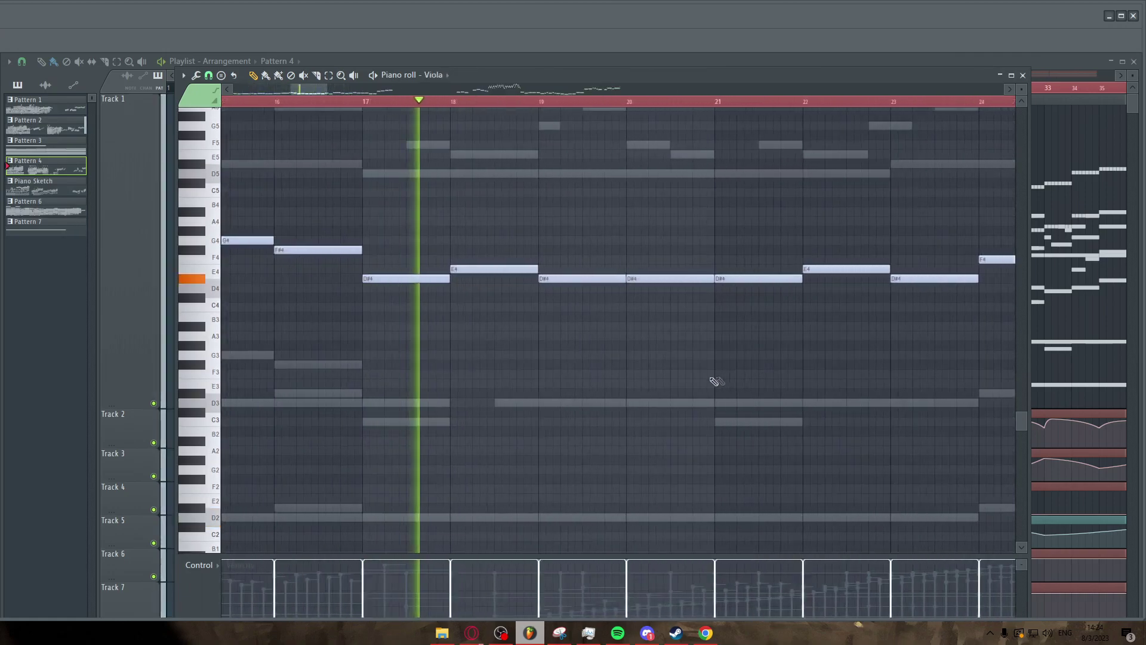
pyautogui.scroll(-4, 567, 384)
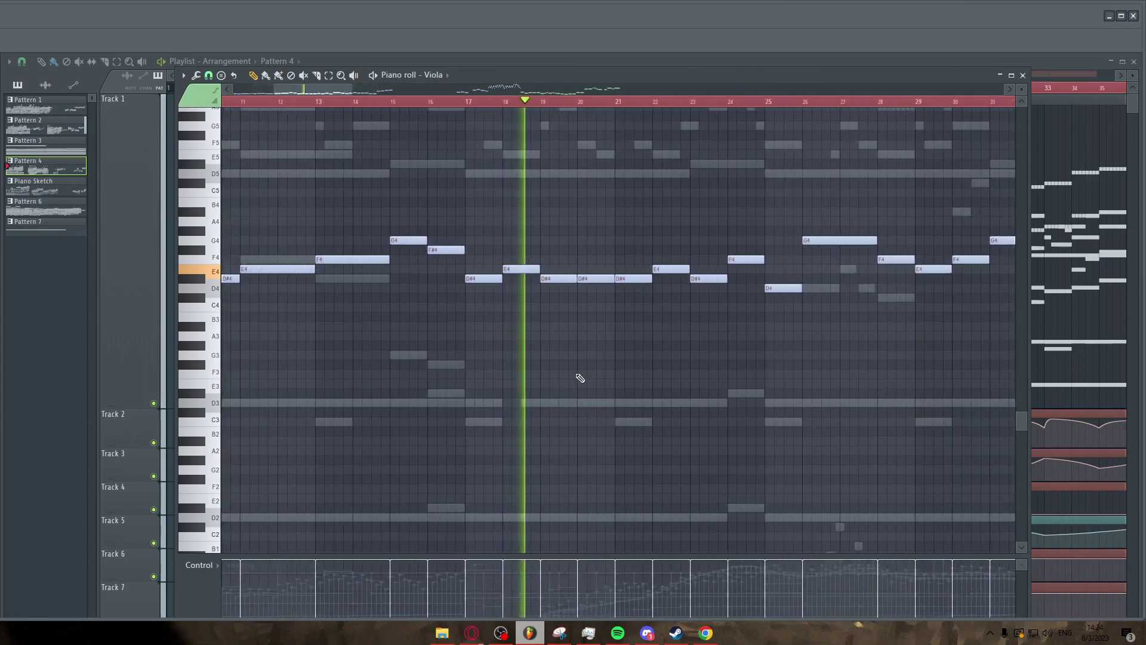
# Follow the Viola line through bar 21 during playback and look over the whole part against the higher ghost notes
pyautogui.scroll(1, 580, 378)
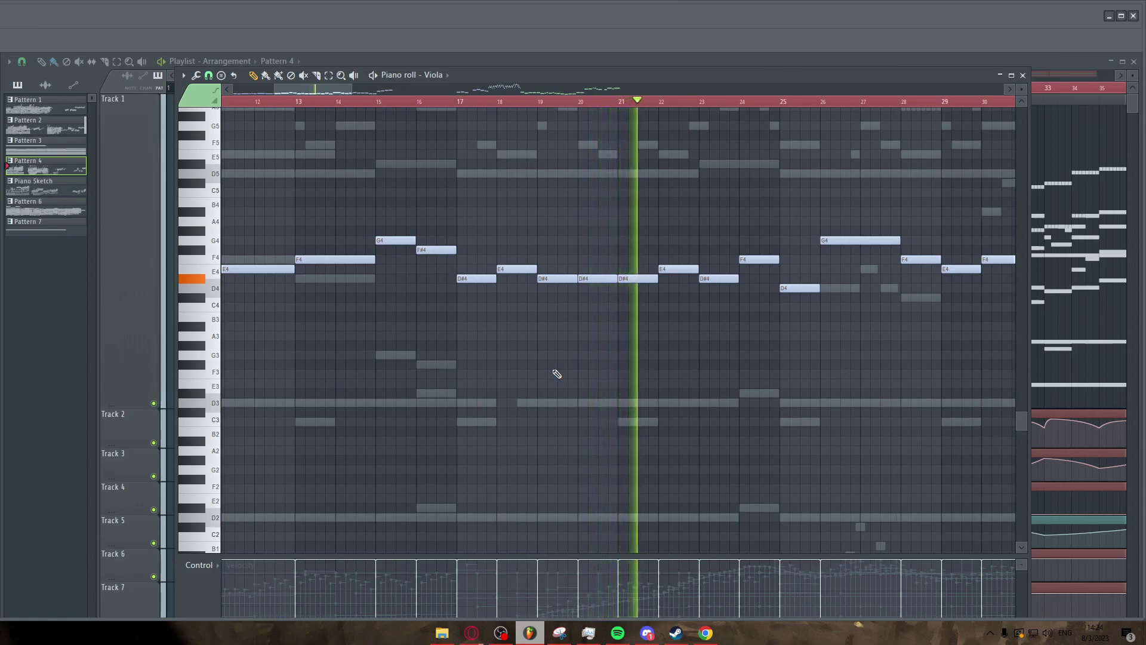
pyautogui.scroll(-8, 557, 374)
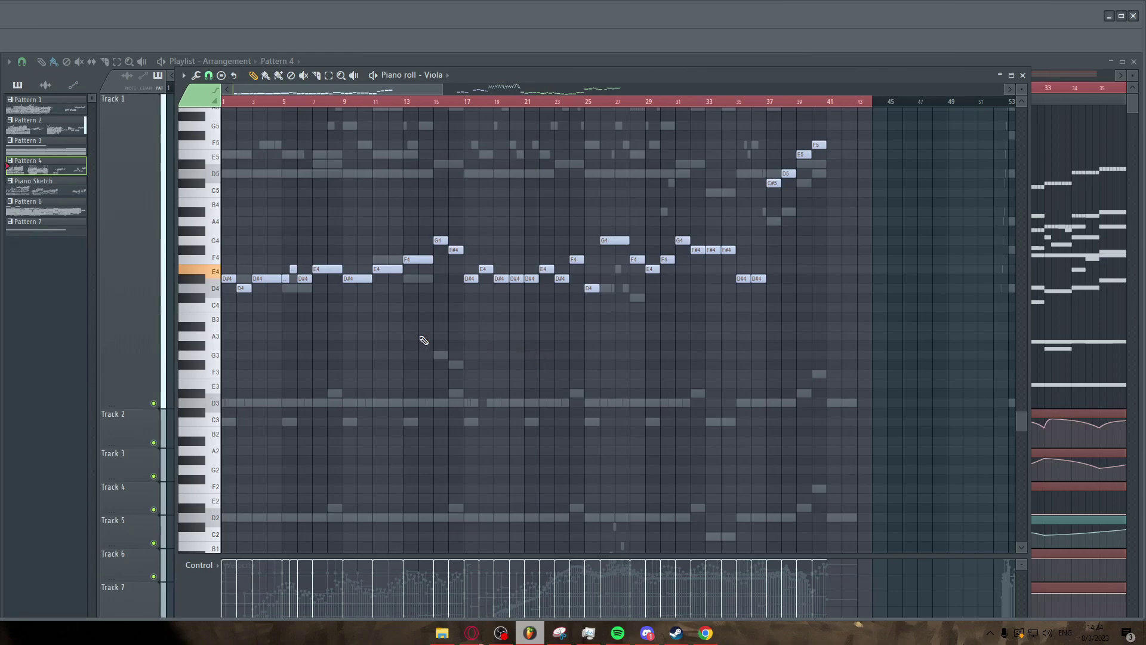
pyautogui.scroll(9, 424, 340)
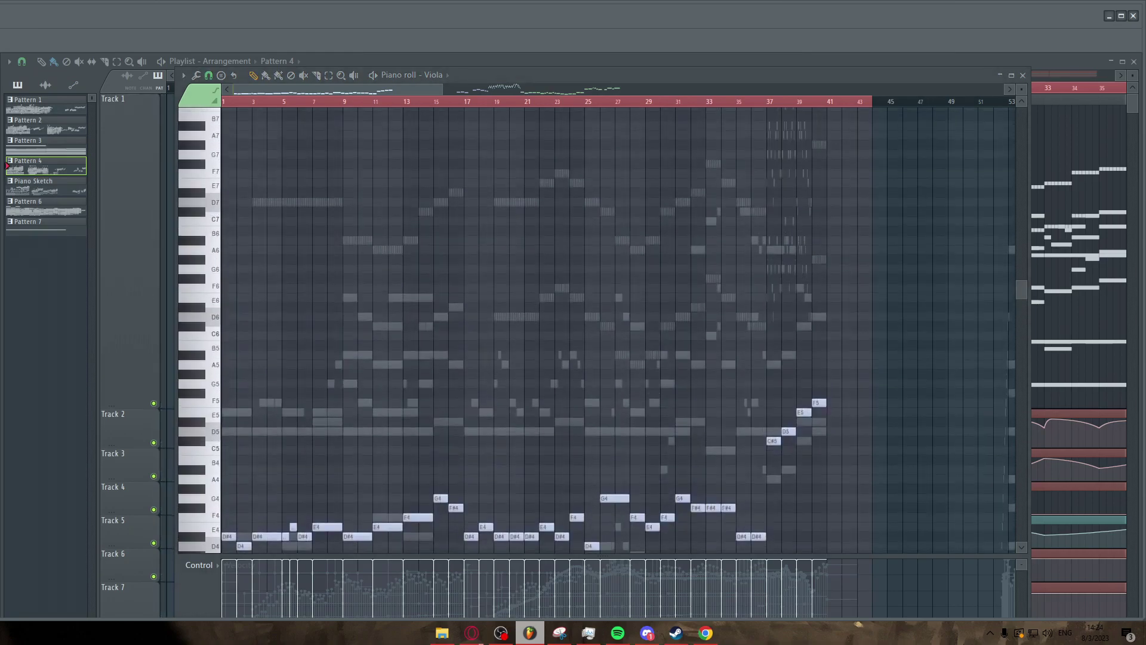
# Switch to the Violins II part and examine its repeated notes from bar 17 to bar 31
pyautogui.press('Up')
pyautogui.scroll(6, 401, 297)
pyautogui.scroll(-4, 468, 299)
pyautogui.scroll(2, 316, 312)
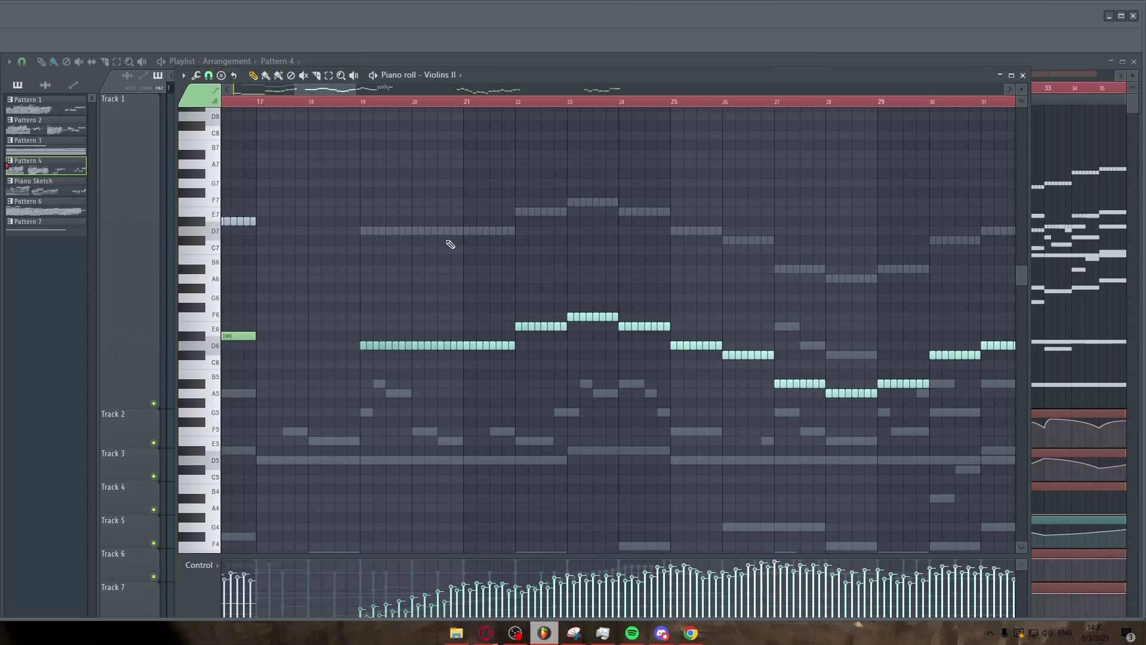
# Set the playback position to bar 19 and play the Violins II part from there
pyautogui.click(361, 102)
pyautogui.scroll(-3, 351, 184)
pyautogui.scroll(3, 360, 188)
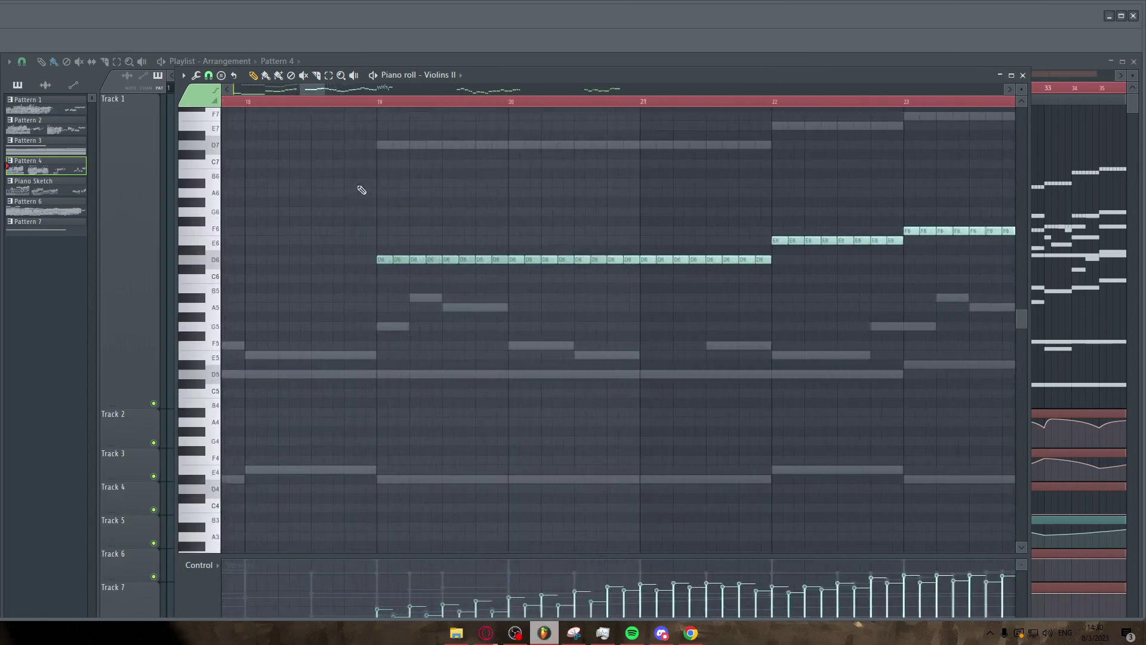
pyautogui.press('space')
pyautogui.scroll(-4, 361, 189)
pyautogui.scroll(3, 418, 201)
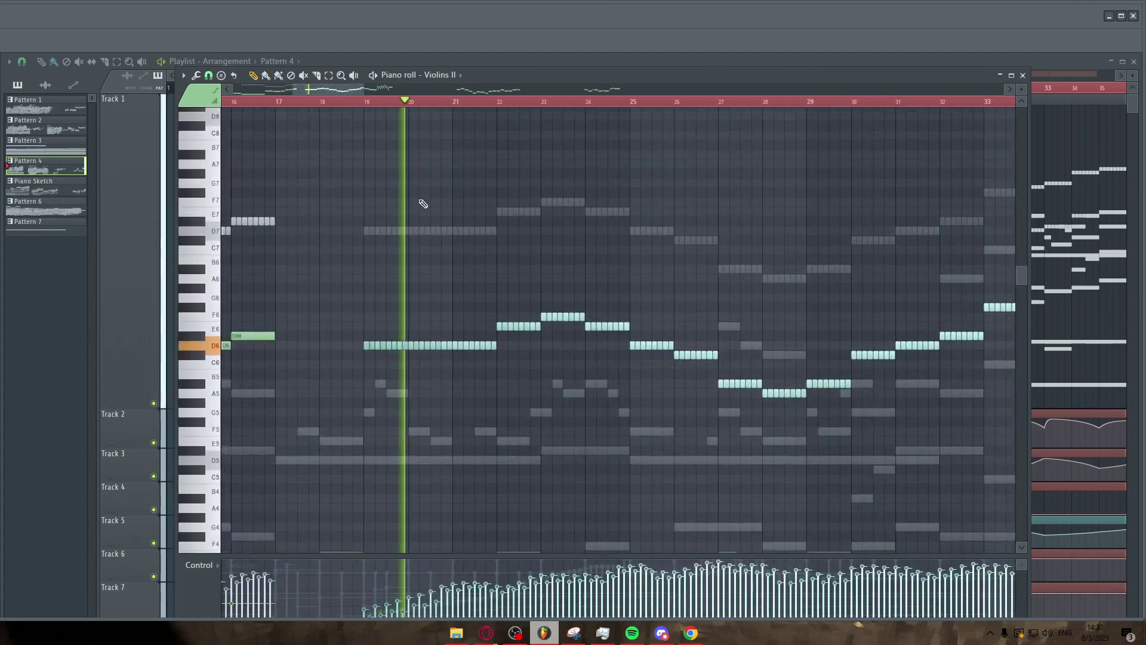
# Follow the Violins II repeated notes from bar 20 through bar 24 during playback
pyautogui.scroll(-2, 439, 207)
pyautogui.scroll(3, 457, 212)
pyautogui.scroll(3, 511, 230)
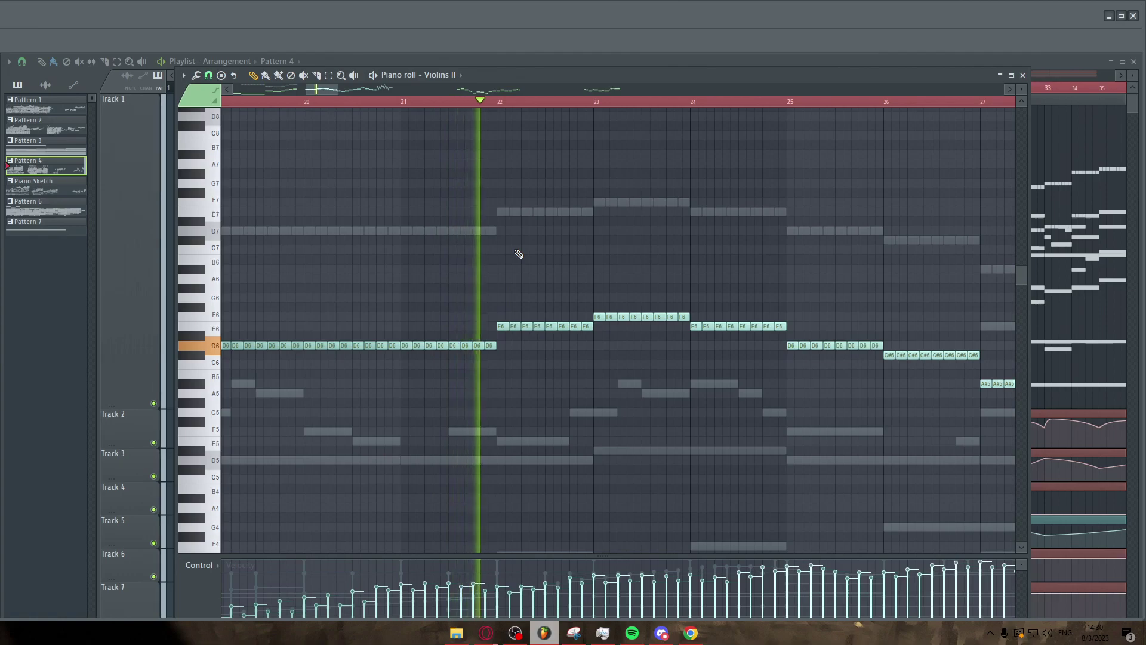
pyautogui.scroll(-3, 521, 251)
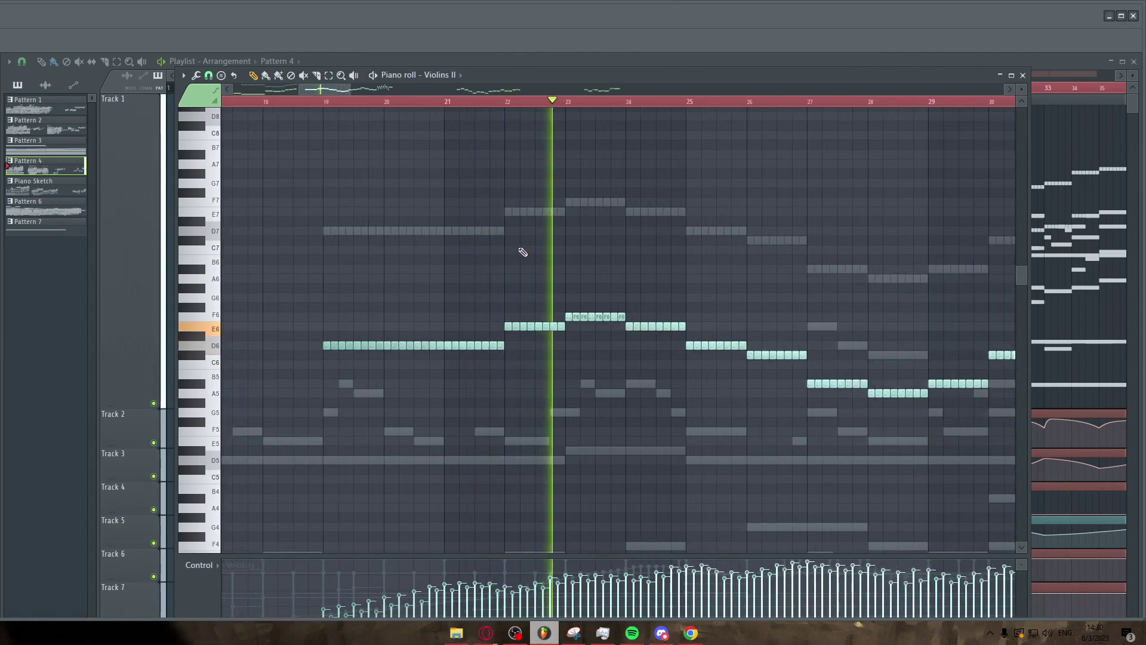
pyautogui.scroll(-1, 597, 273)
pyautogui.scroll(3, 737, 274)
pyautogui.scroll(1, 729, 281)
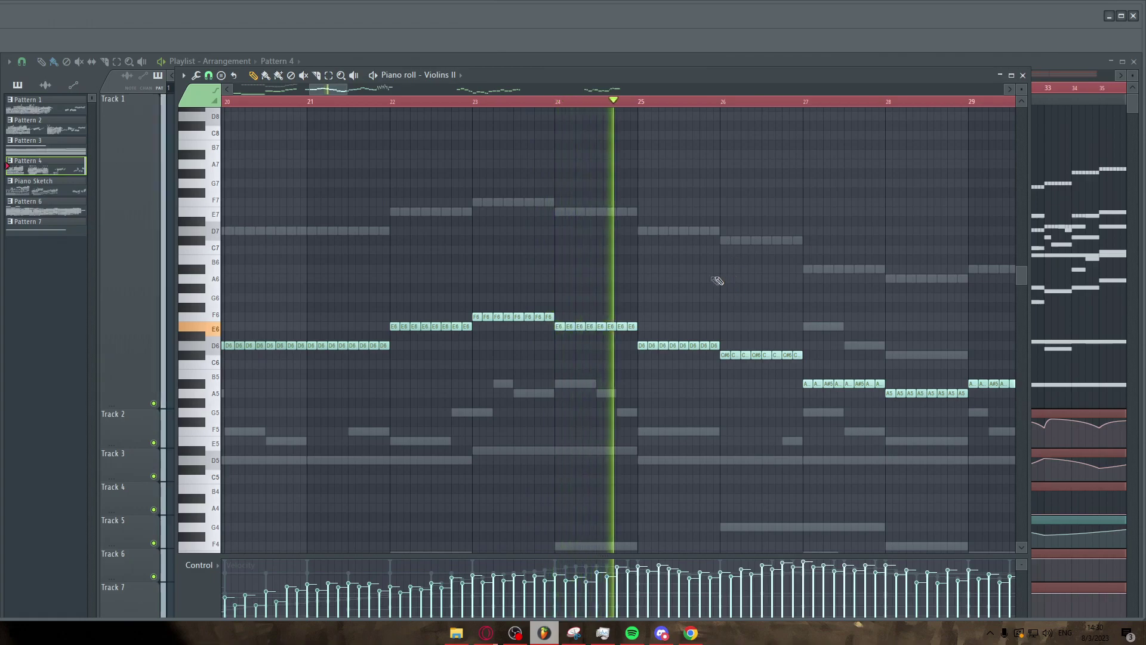
# Follow the Violins II line from bar 25 through bar 28 during playback
pyautogui.hscroll(5, 595, 276)
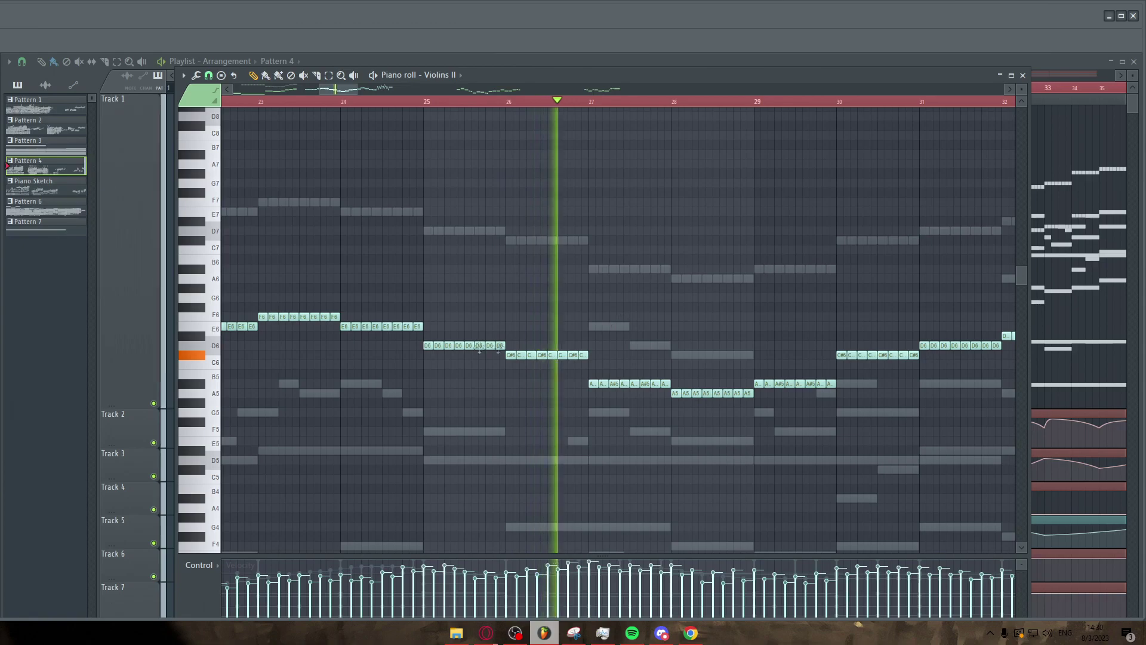
pyautogui.scroll(-3, 697, 344)
pyautogui.scroll(3, 697, 344)
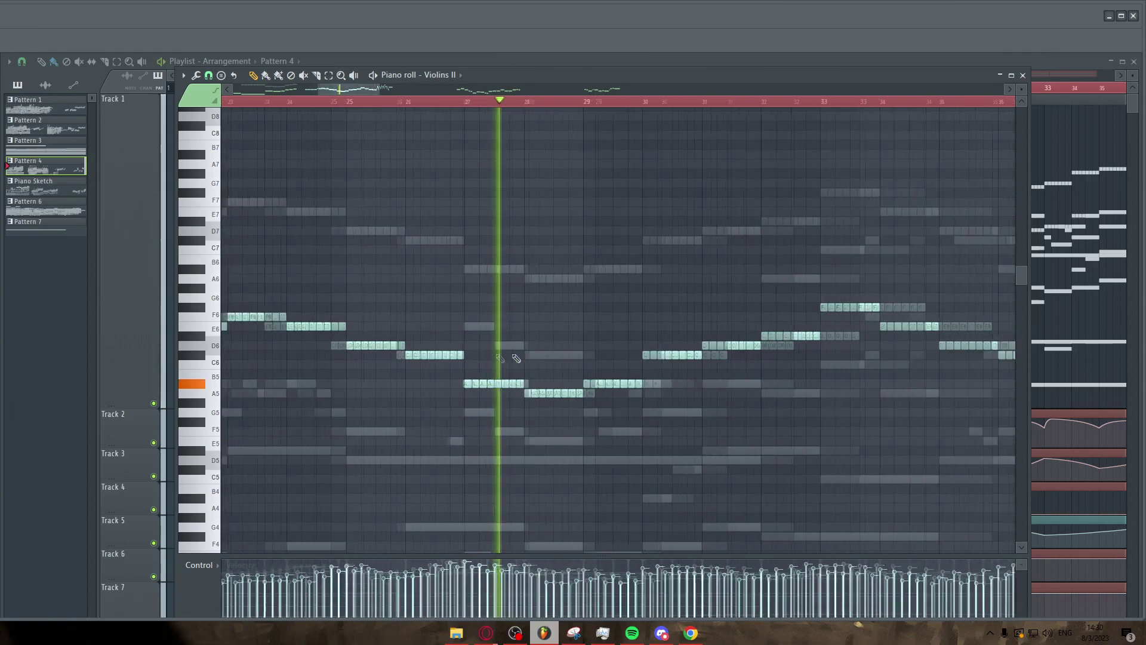
pyautogui.hscroll(4, 608, 352)
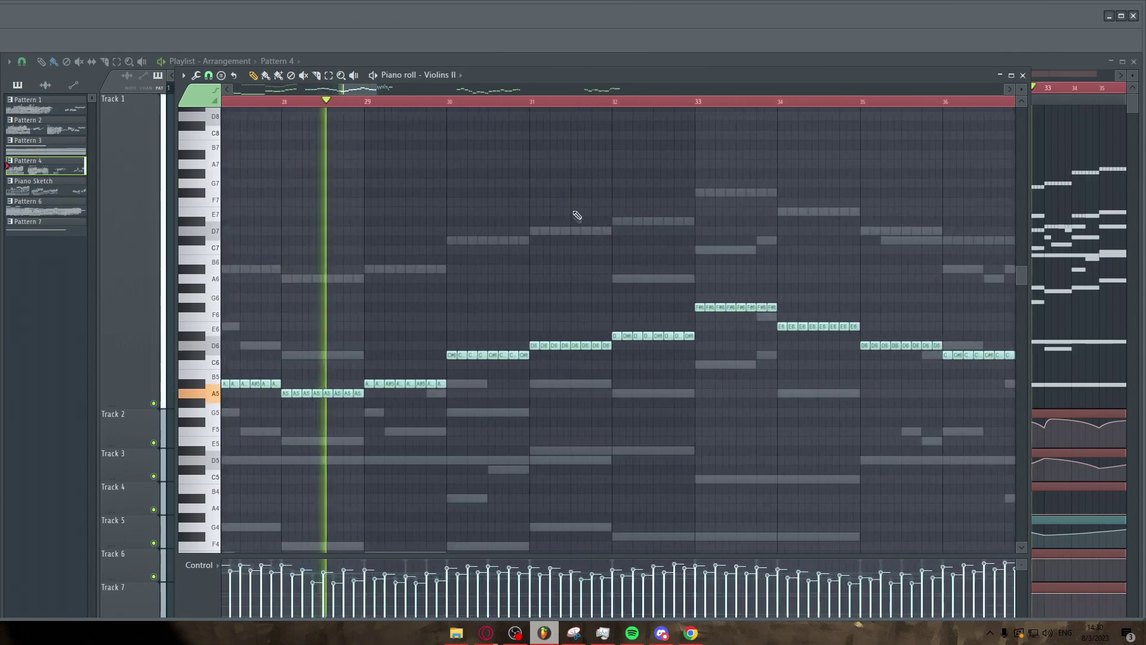
# Highlight the Violins II D#6 notes in bar 32, clear the selection, and follow playback through bar 34
pyautogui.moveTo(609, 323); pyautogui.dragTo(696, 346)
pyautogui.keyDown('ctrl'); pyautogui.click(665, 370); pyautogui.keyUp('ctrl')
pyautogui.scroll(-3, 665, 371)
pyautogui.scroll(5, 735, 376)
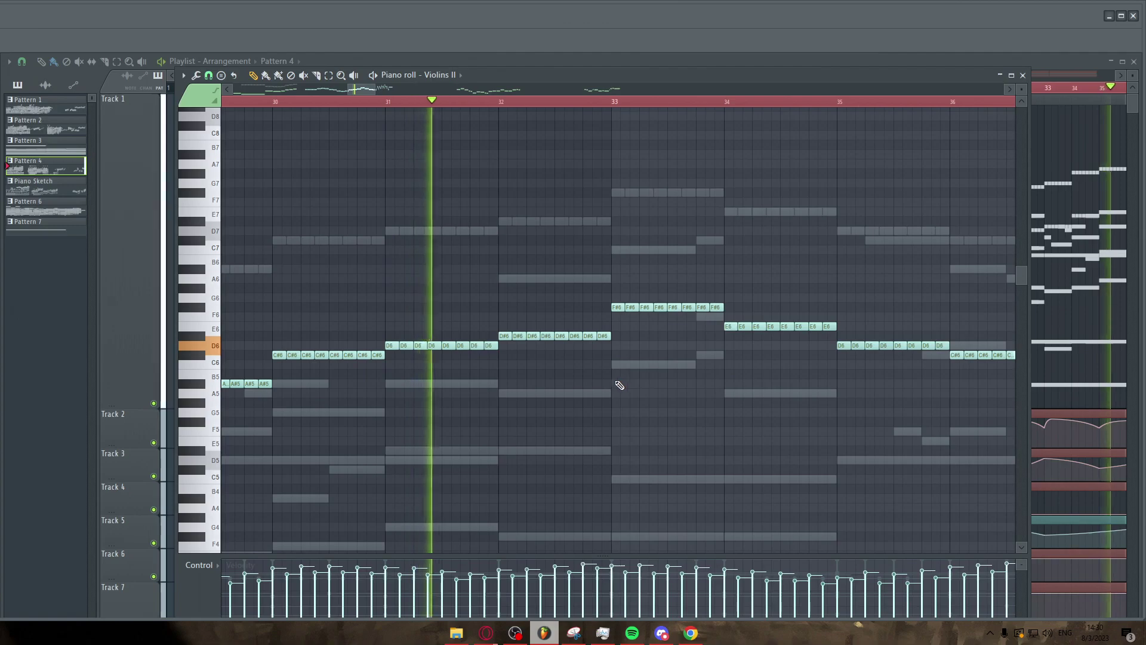
pyautogui.hscroll(2, 601, 339)
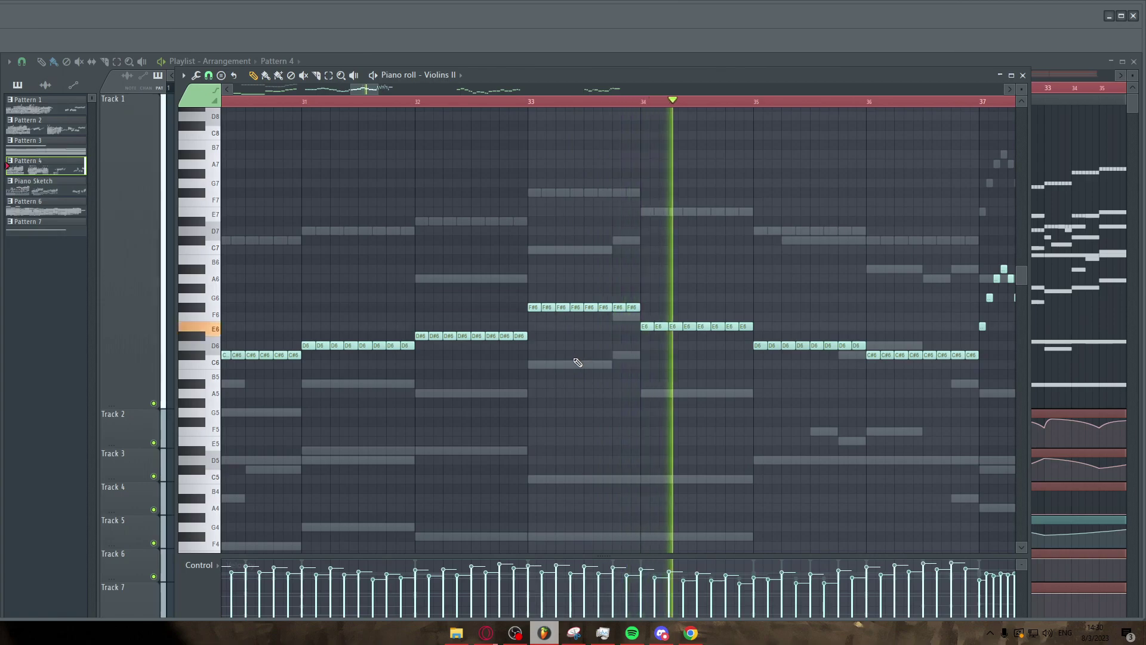
# Follow the Violins II line from bar 35 into the fast run of bar 37 during playback
pyautogui.scroll(-4, 578, 362)
pyautogui.scroll(2, 866, 397)
pyautogui.scroll(2, 869, 395)
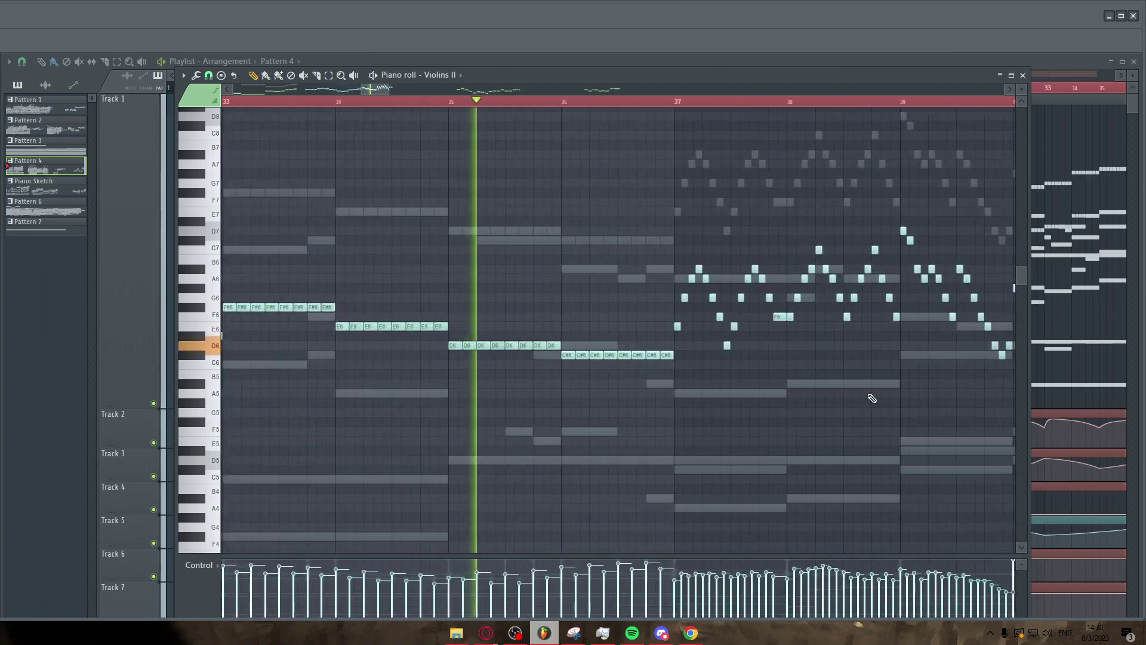
pyautogui.scroll(-1, 823, 369)
pyautogui.scroll(2, 497, 200)
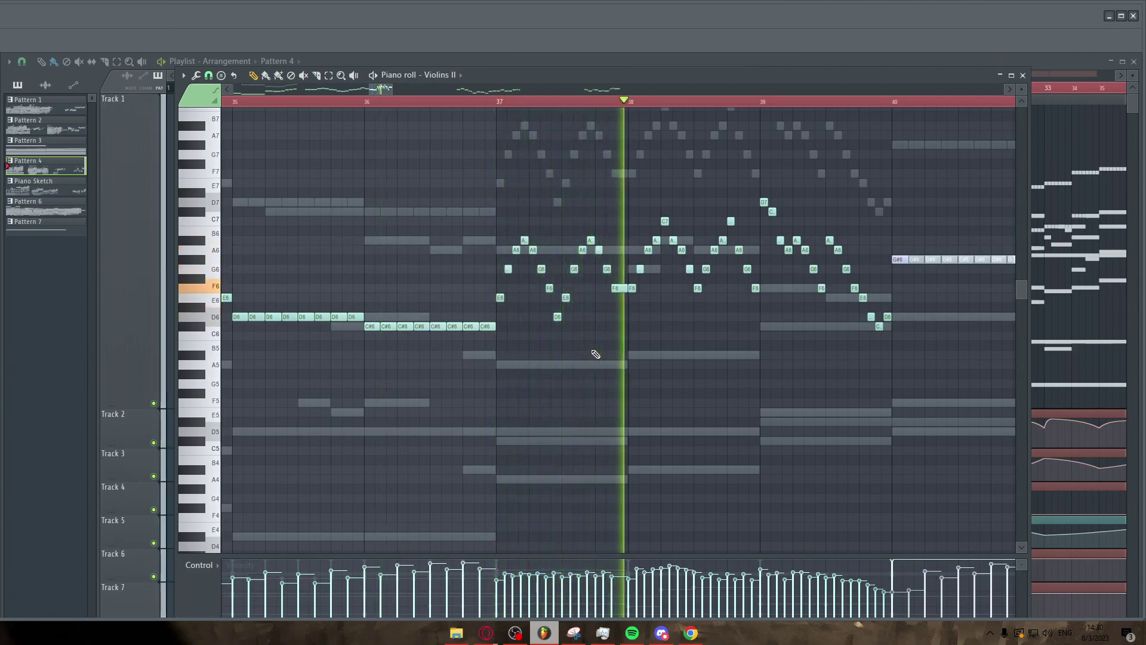
# Follow the Violins II run from bar 38 to the closing notes in bar 40 and look back over bars 24 to 40
pyautogui.scroll(1, 806, 334)
pyautogui.keyDown('ctrl'); pyautogui.scroll(2, 890, 366); pyautogui.keyUp('ctrl')
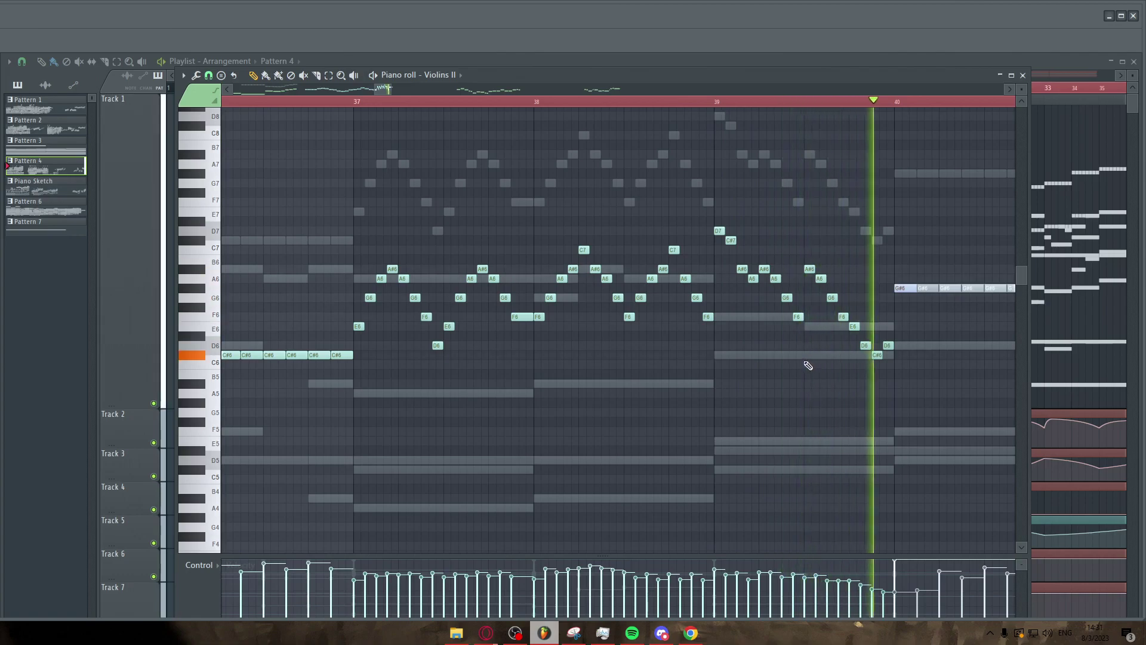
pyautogui.keyDown('ctrl'); pyautogui.scroll(-3, 800, 364); pyautogui.keyUp('ctrl')
pyautogui.keyDown('ctrl'); pyautogui.scroll(2, 927, 352); pyautogui.keyUp('ctrl')
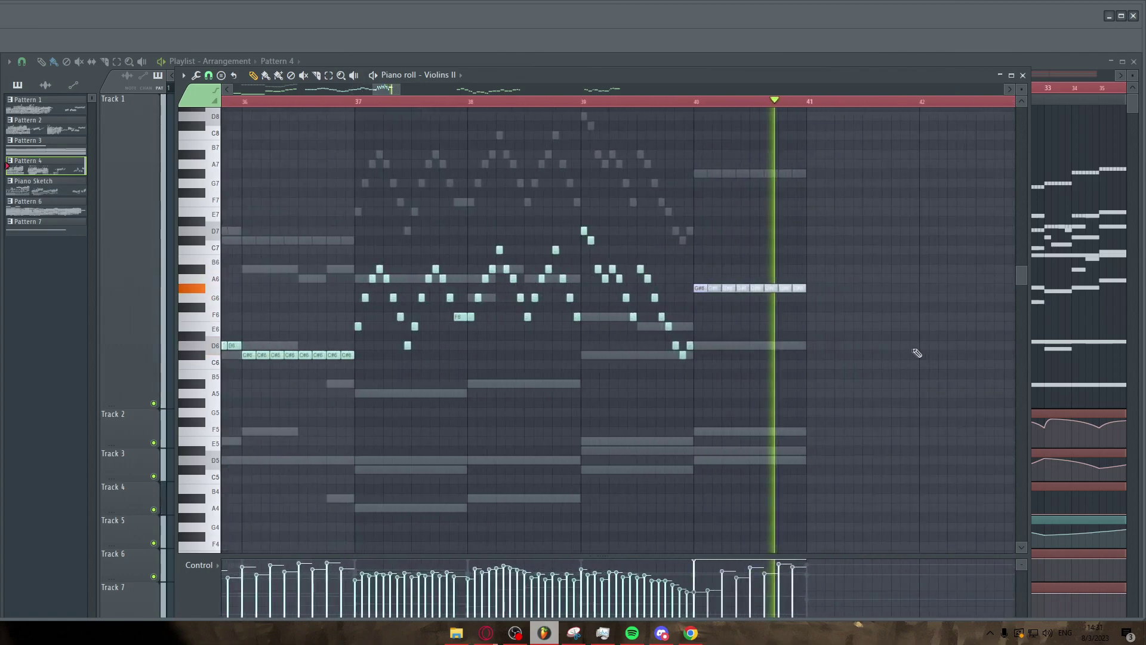
pyautogui.keyDown('ctrl'); pyautogui.scroll(-3, 878, 346); pyautogui.keyUp('ctrl')
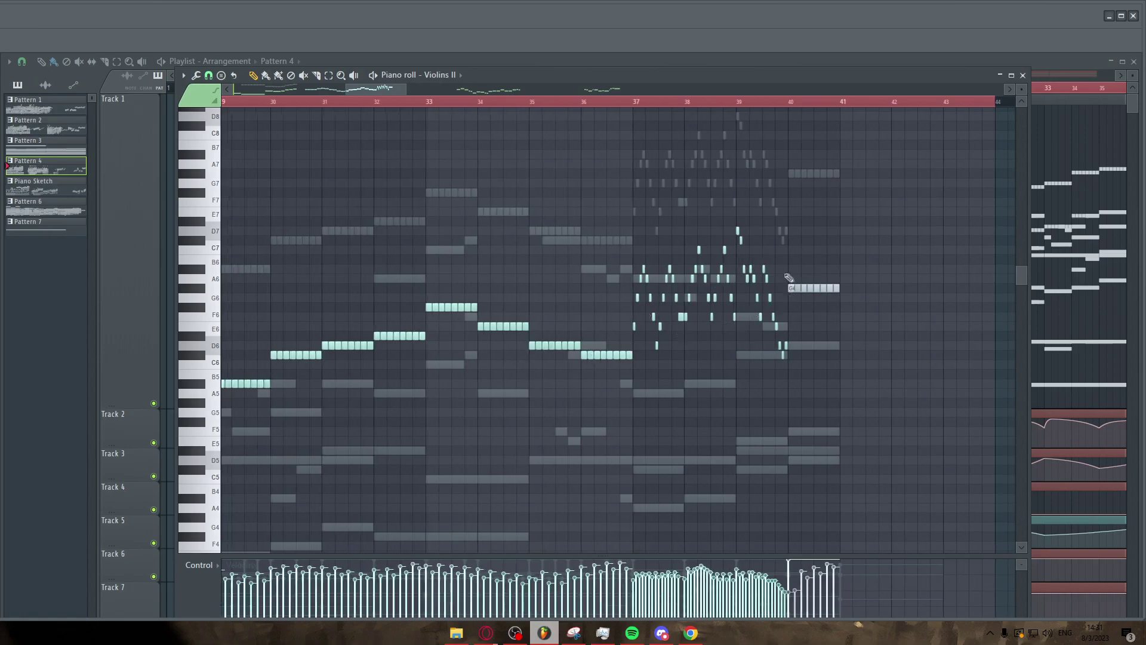
pyautogui.keyDown('ctrl'); pyautogui.scroll(-2, 789, 277); pyautogui.keyUp('ctrl')
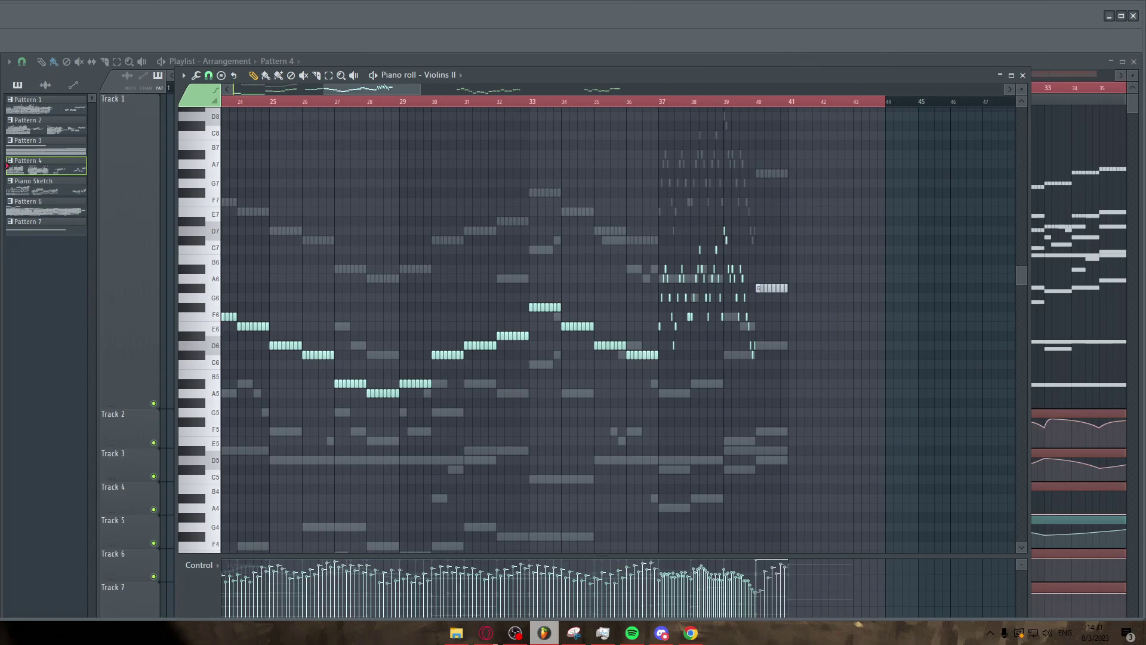
# Switch to the violins 1 part and play its melody from bar 17
pyautogui.press('Up')
pyautogui.keyDown('ctrl'); pyautogui.scroll(-2, 397, 332); pyautogui.keyUp('ctrl')
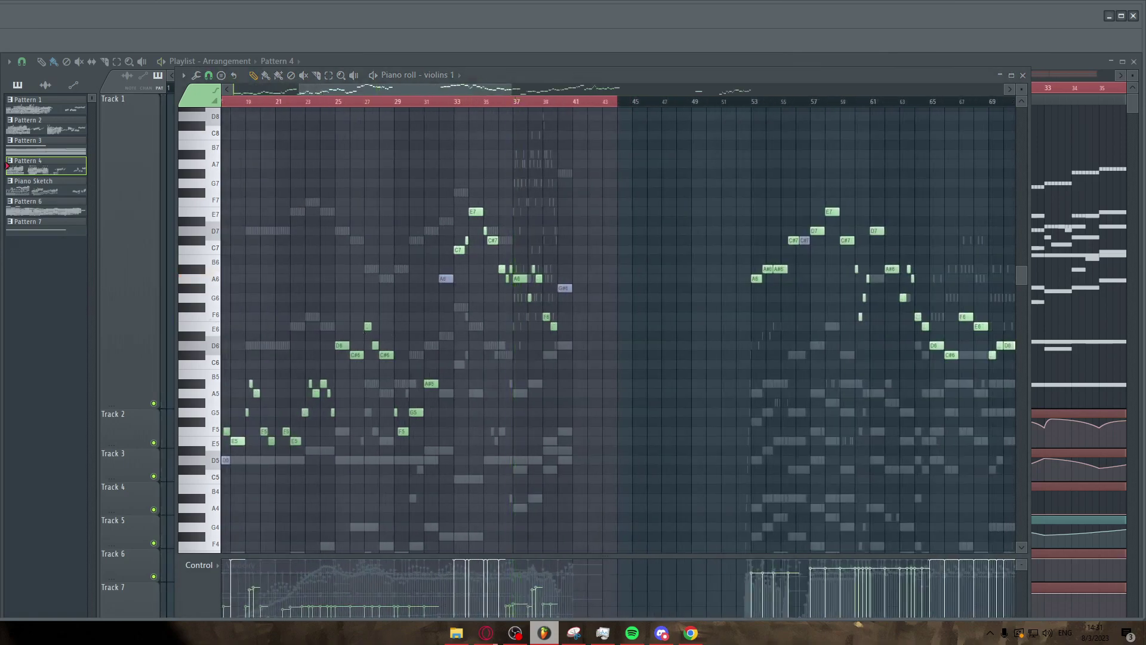
pyautogui.press('space')
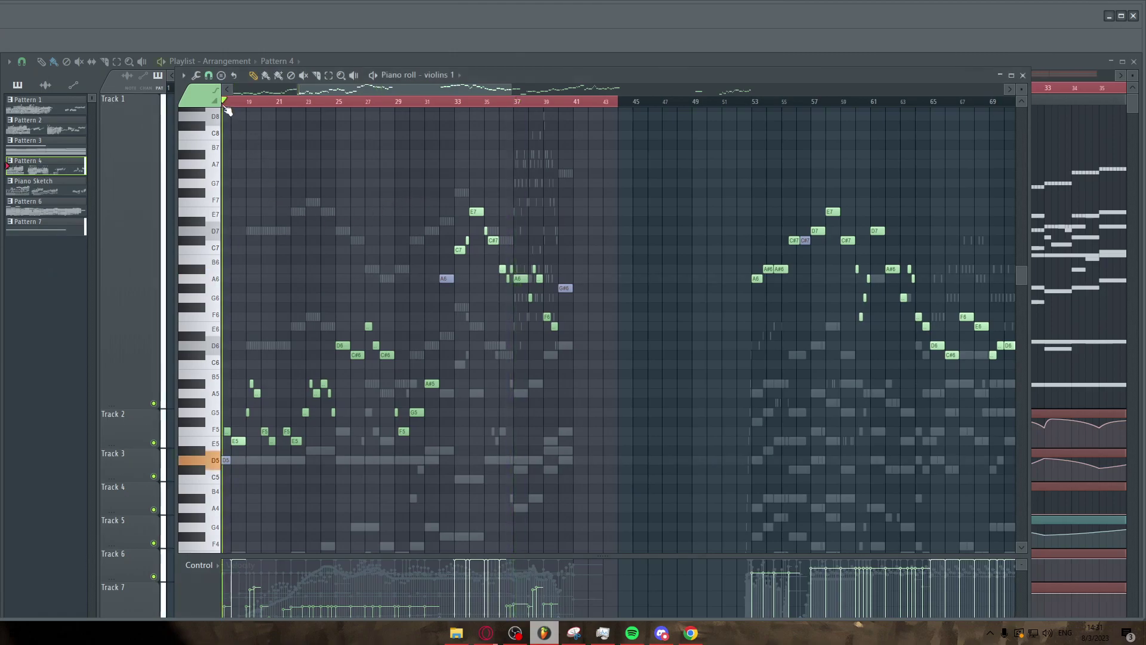
pyautogui.keyDown('ctrl'); pyautogui.scroll(4, 235, 115); pyautogui.keyUp('ctrl')
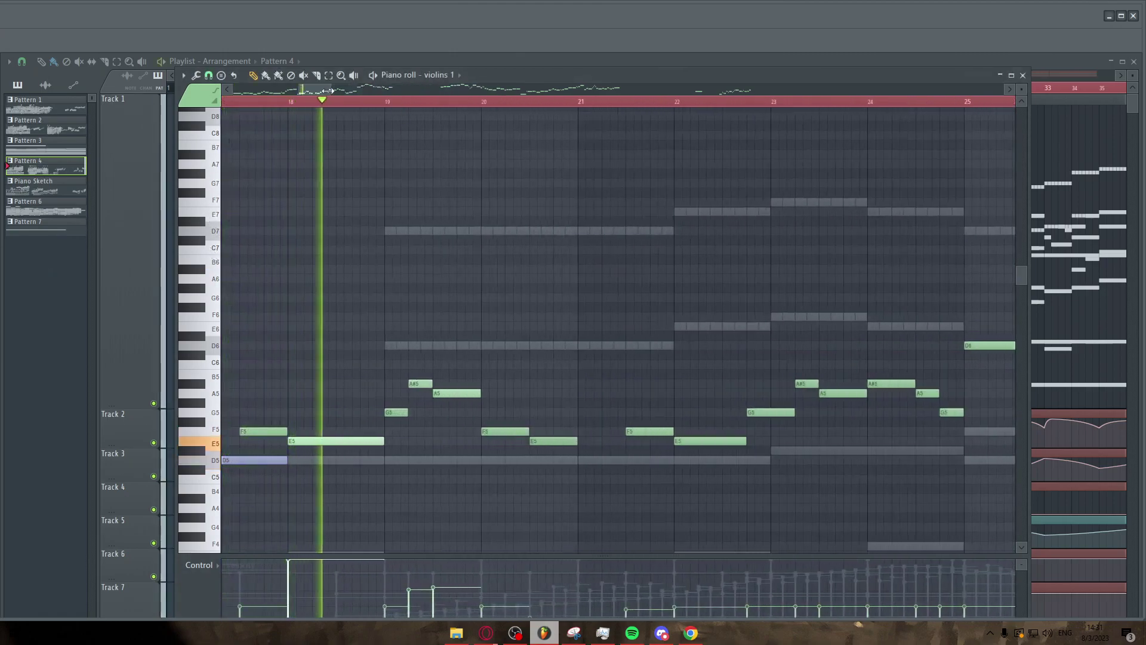
# Follow the violins 1 melody from bar 18 through the start of bar 24 during playback
pyautogui.moveTo(327, 91); pyautogui.dragTo(315, 95)
pyautogui.keyDown('ctrl'); pyautogui.scroll(-3, 526, 233); pyautogui.keyUp('ctrl')
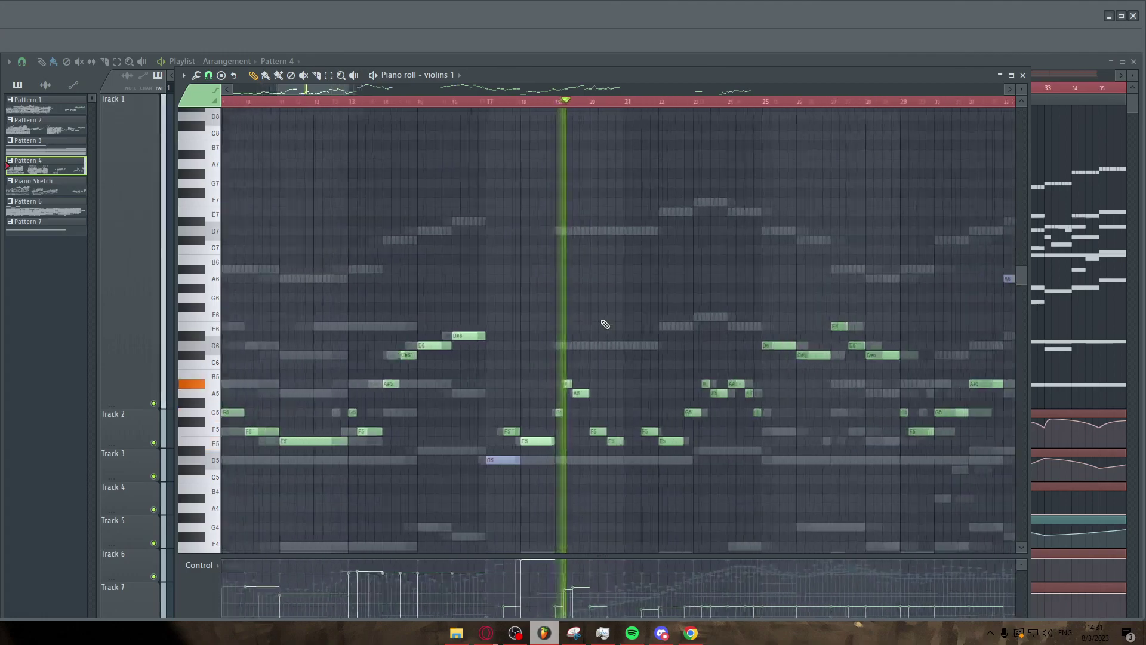
pyautogui.scroll(-3, 627, 340)
pyautogui.keyDown('ctrl'); pyautogui.scroll(2, 705, 340); pyautogui.keyUp('ctrl')
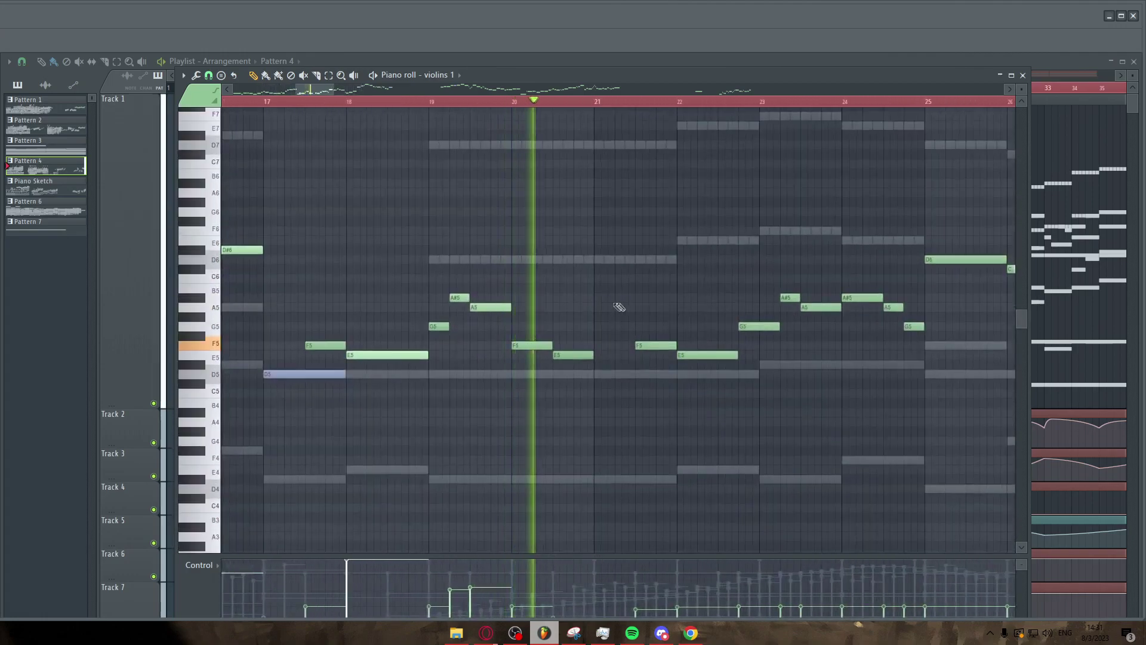
pyautogui.keyDown('ctrl'); pyautogui.scroll(-2, 555, 304); pyautogui.keyUp('ctrl')
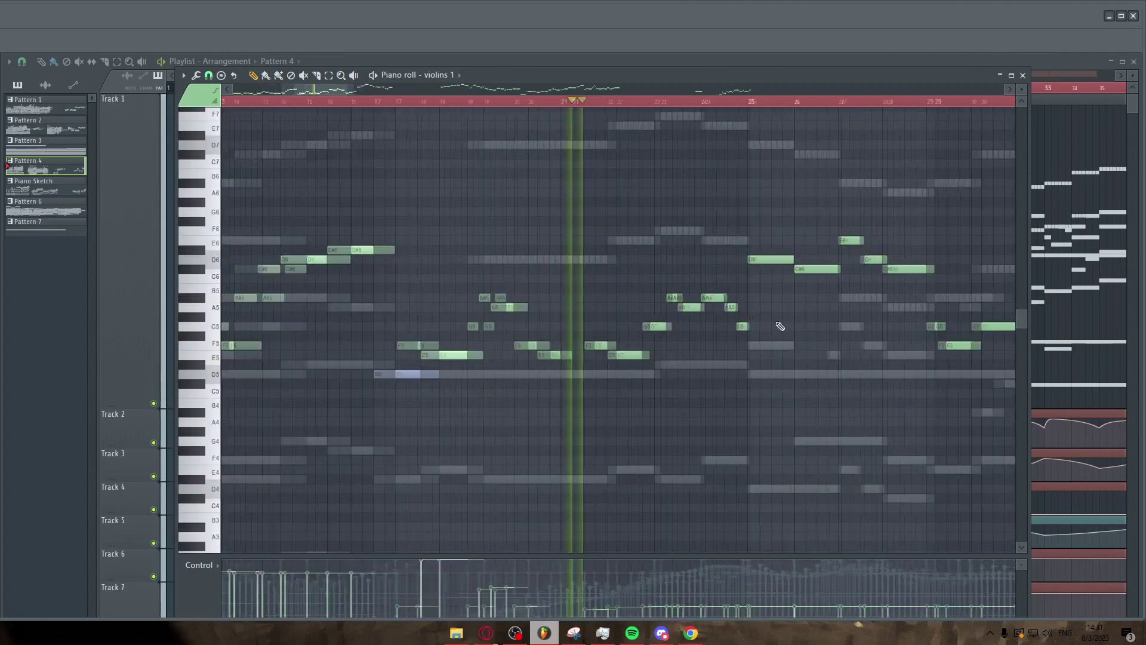
pyautogui.keyDown('ctrl'); pyautogui.scroll(2, 781, 326); pyautogui.keyUp('ctrl')
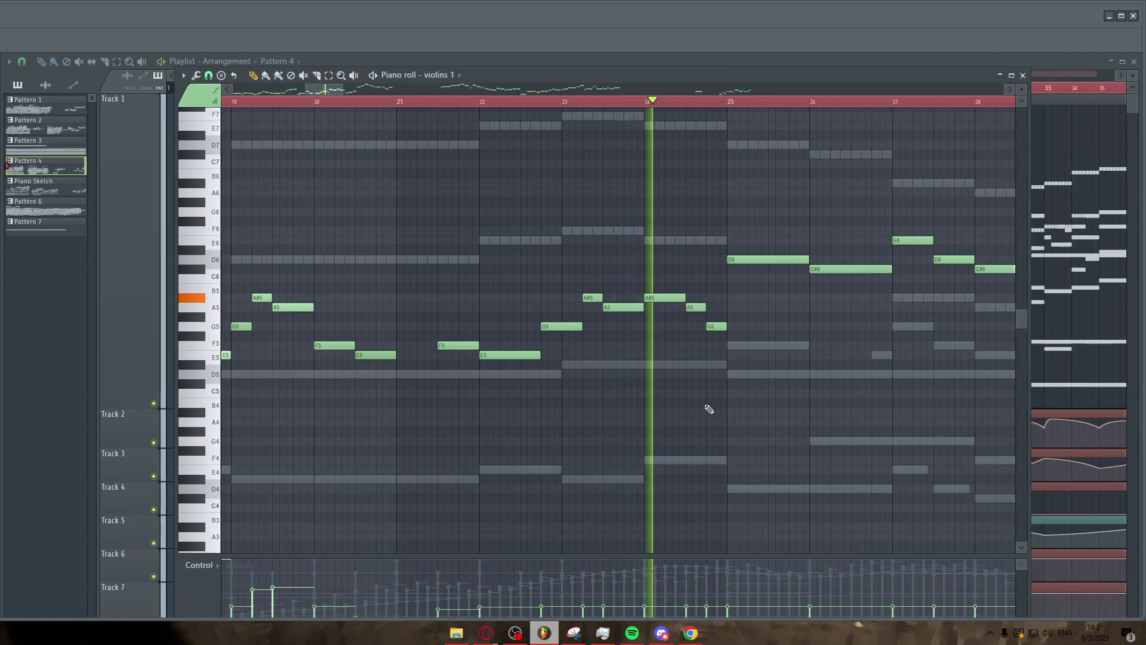
# Follow the violins 1 melody from bar 25 through bar 29 and stop playback
pyautogui.keyDown('ctrl'); pyautogui.scroll(-2, 674, 395); pyautogui.keyUp('ctrl')
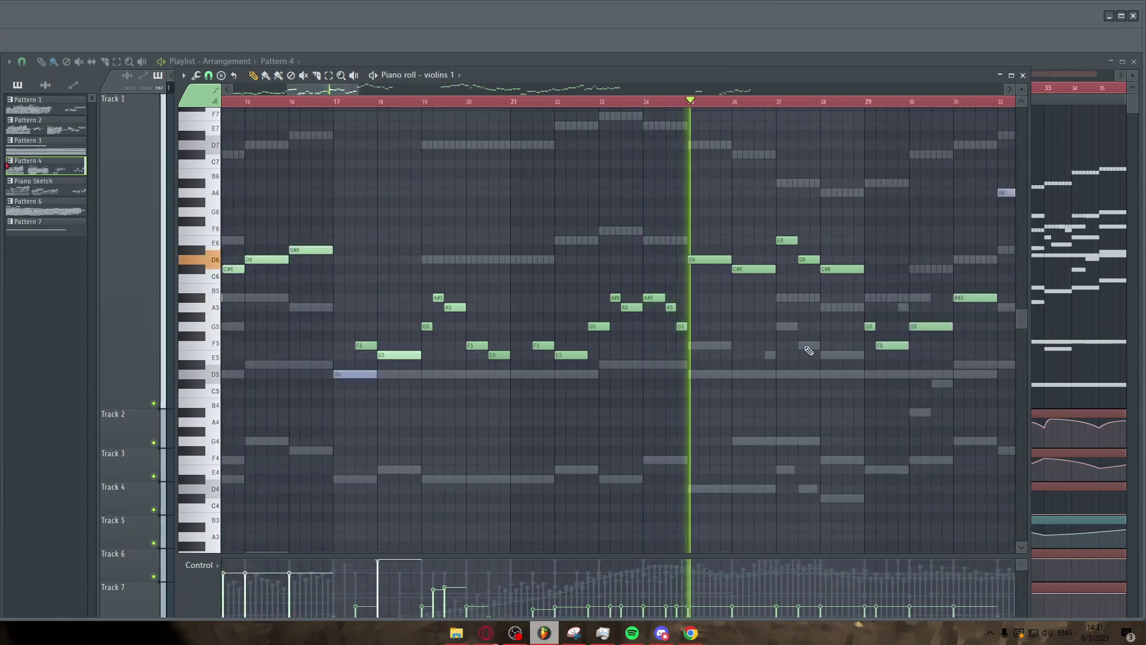
pyautogui.keyDown('ctrl'); pyautogui.scroll(-3, 717, 280); pyautogui.keyUp('ctrl')
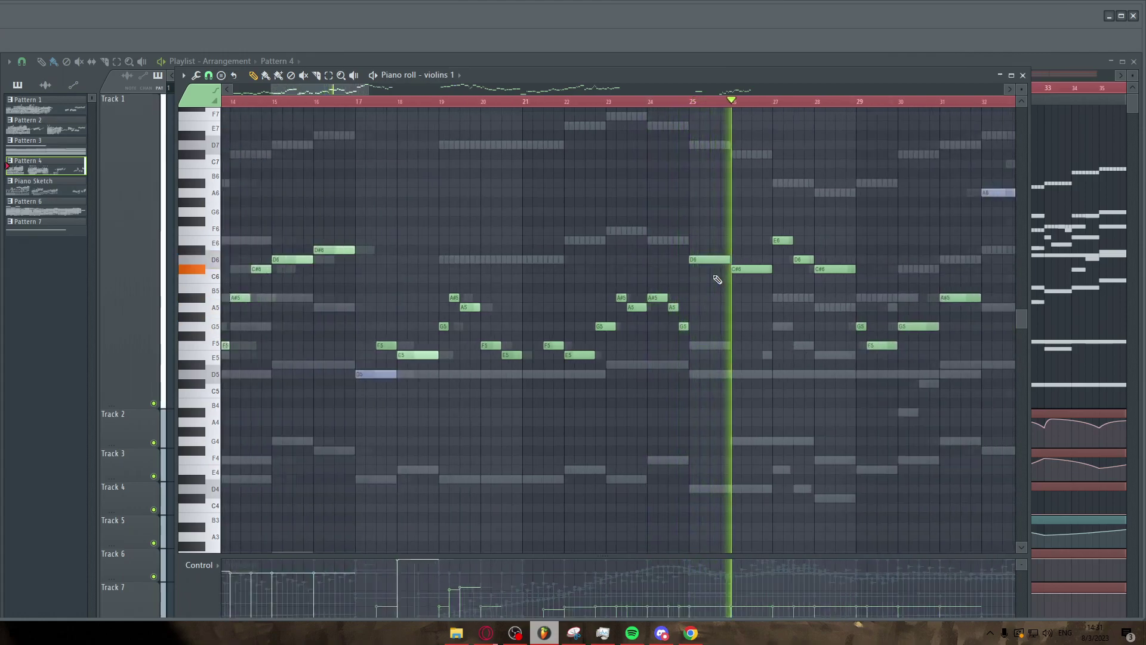
pyautogui.keyDown('ctrl'); pyautogui.scroll(3, 847, 287); pyautogui.keyUp('ctrl')
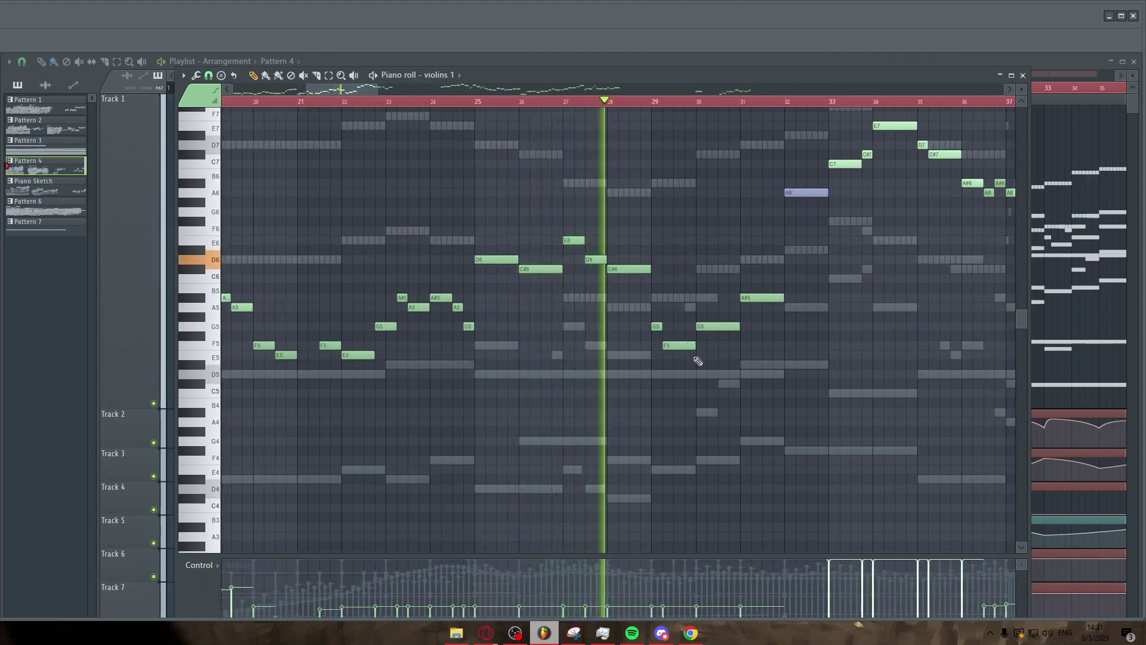
pyautogui.scroll(2, 788, 389)
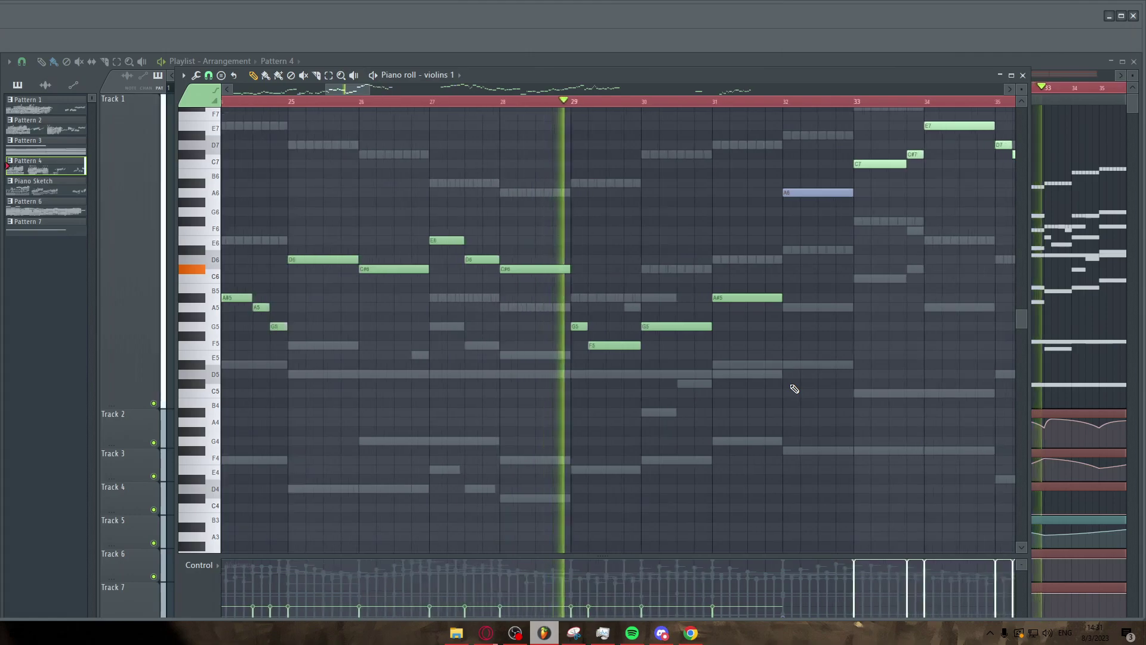
pyautogui.scroll(-3, 686, 388)
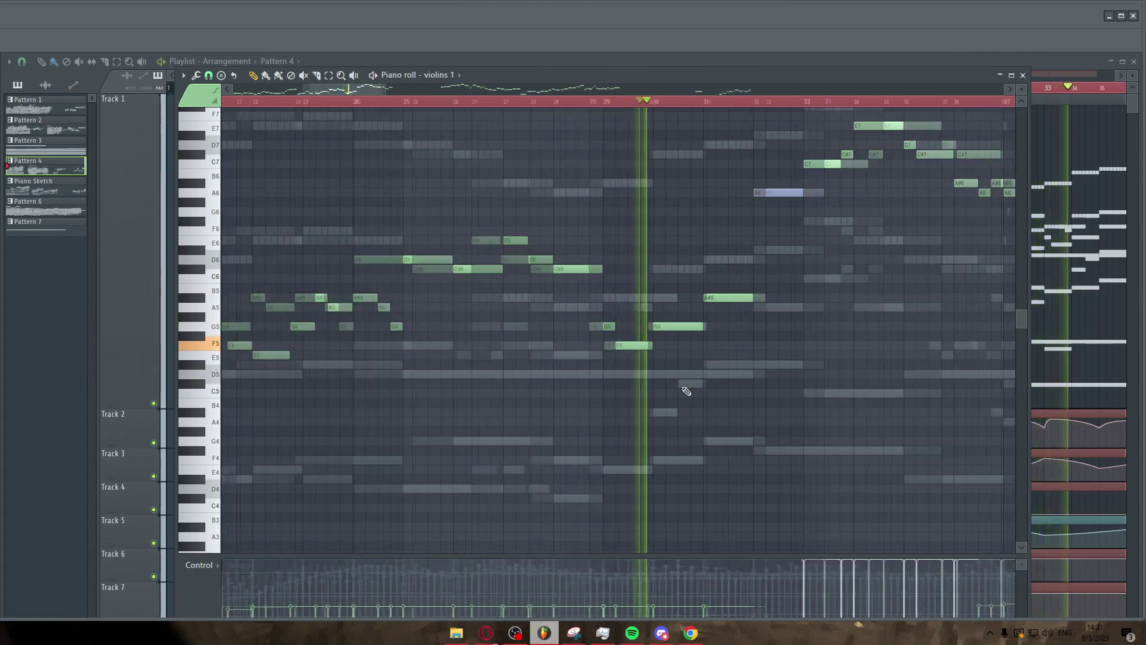
pyautogui.press('space')
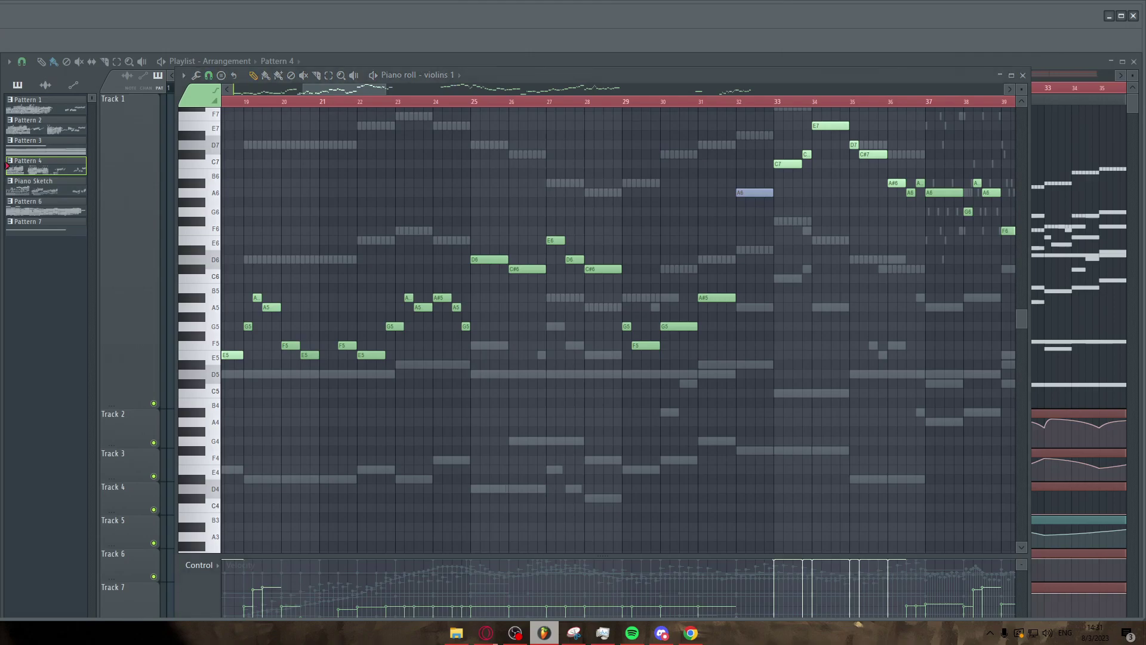
# Switch to the freyja part and set the playback position to bar 1
pyautogui.press('Down')
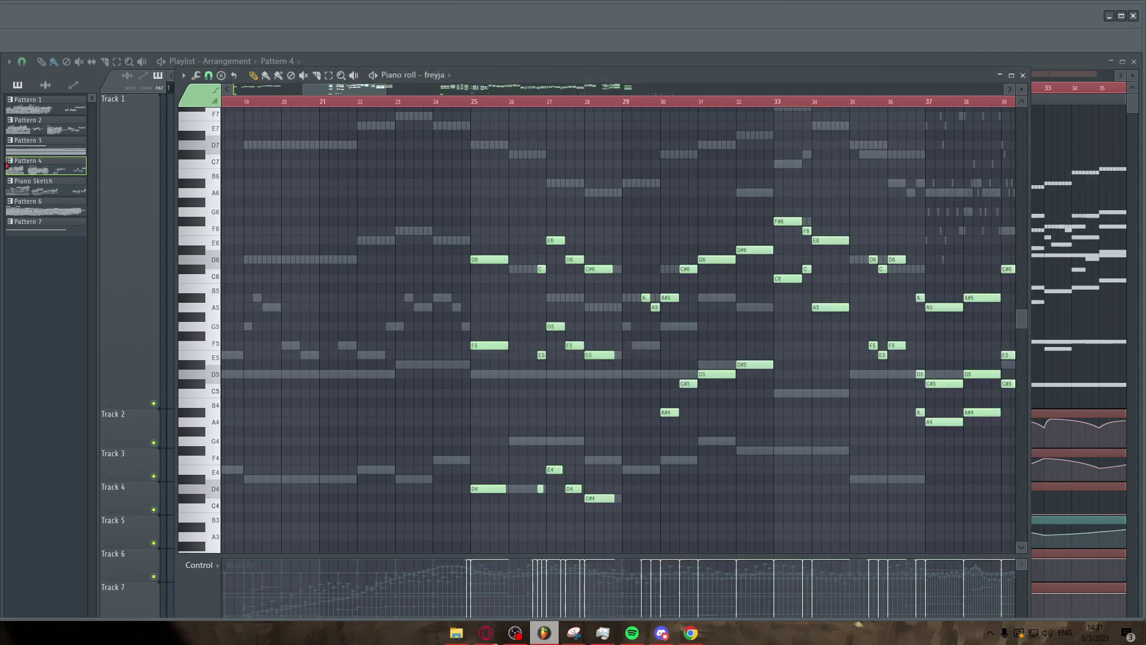
pyautogui.moveTo(344, 89); pyautogui.dragTo(234, 89)
pyautogui.click(224, 103)
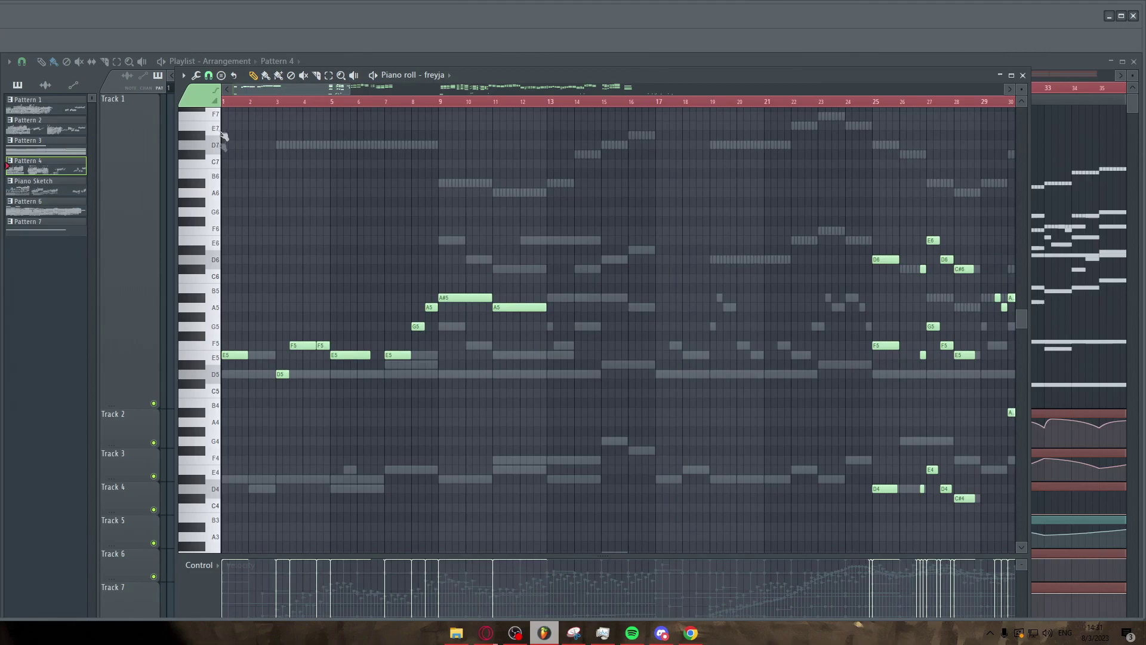
# Play the freyja part from bar 1 and follow its opening melody into bar 13
pyautogui.scroll(3, 223, 143)
pyautogui.press('space')
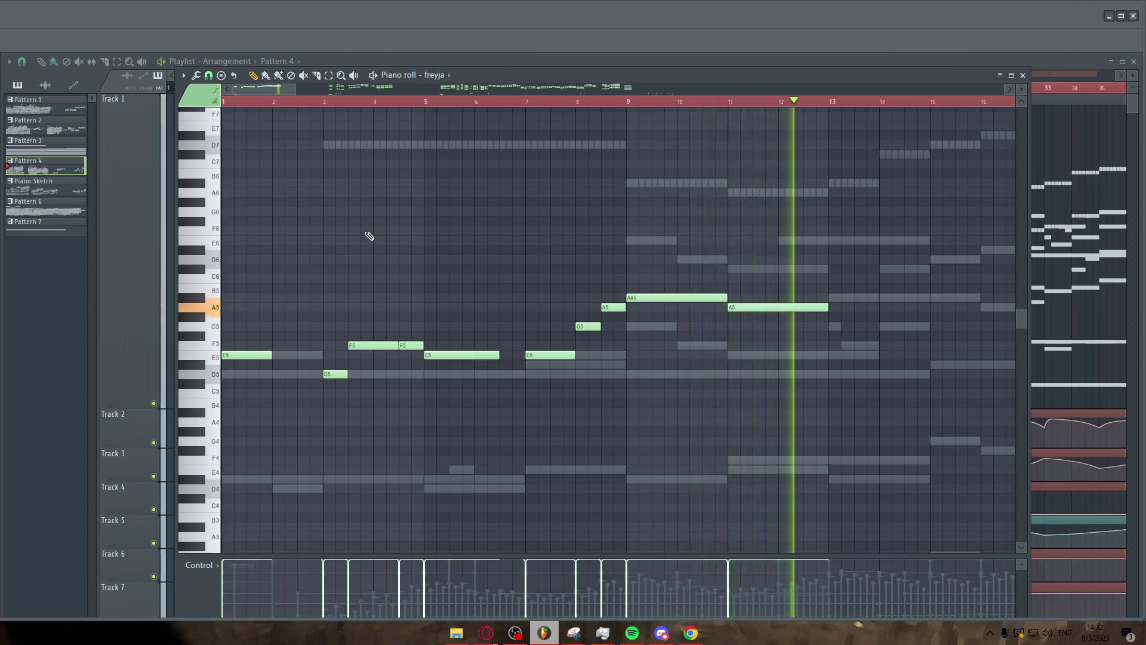
pyautogui.scroll(-4, 393, 231)
pyautogui.scroll(2, 637, 187)
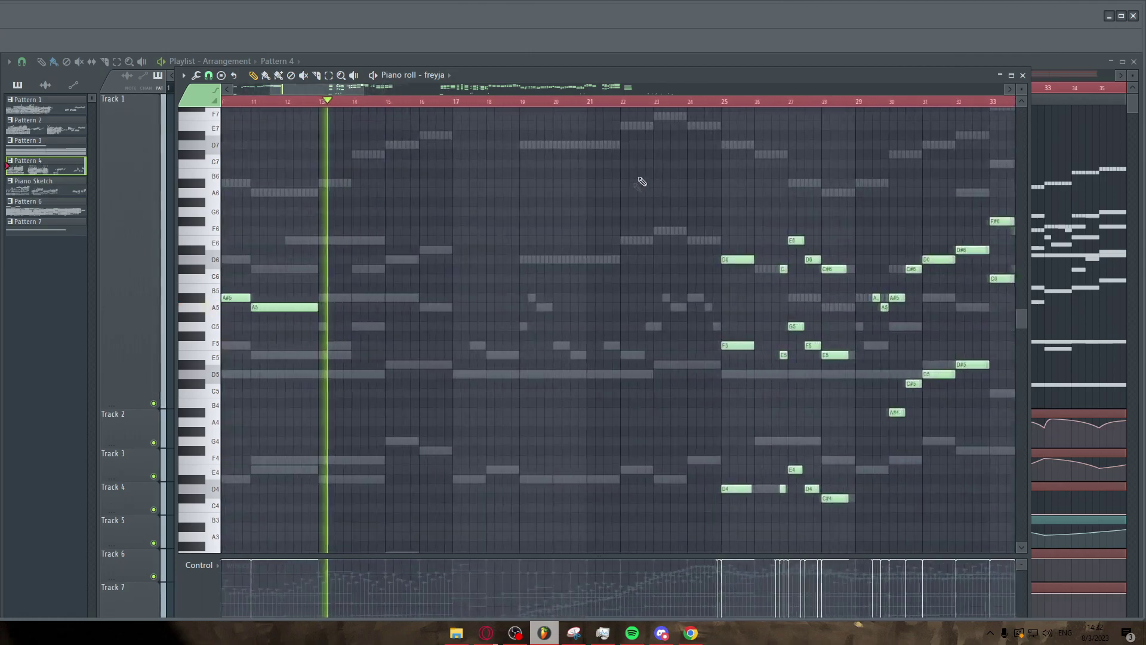
# Jump playback to bar 25 and follow the freyja chords through bar 31
pyautogui.click(712, 107)
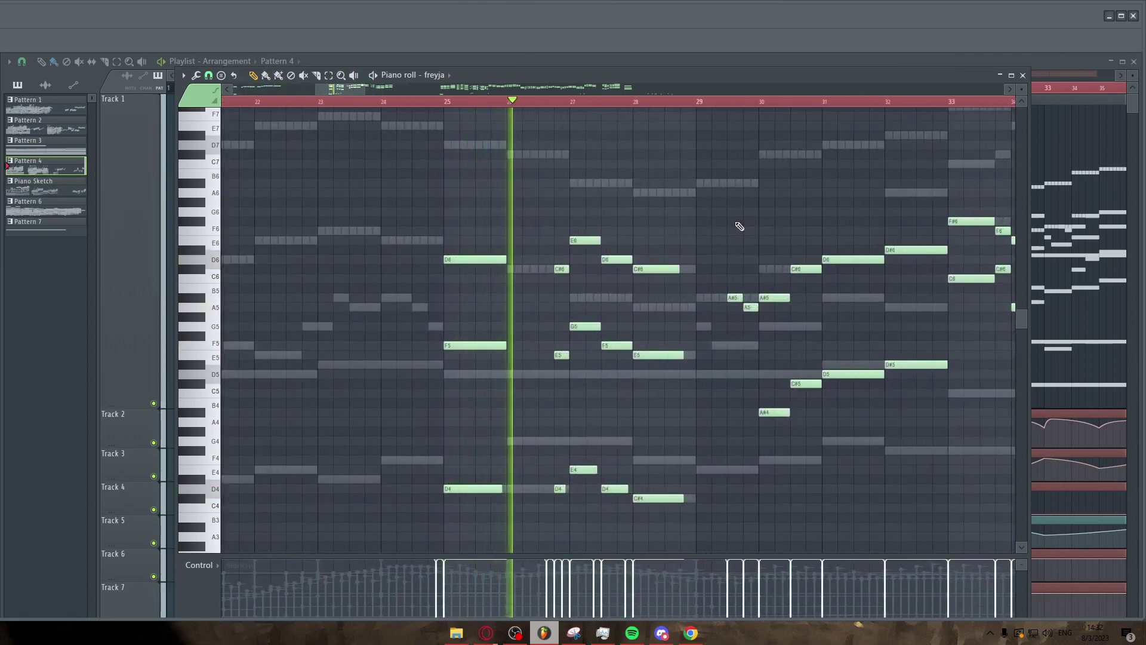
pyautogui.keyDown('ctrl'); pyautogui.scroll(2, 739, 226); pyautogui.keyUp('ctrl')
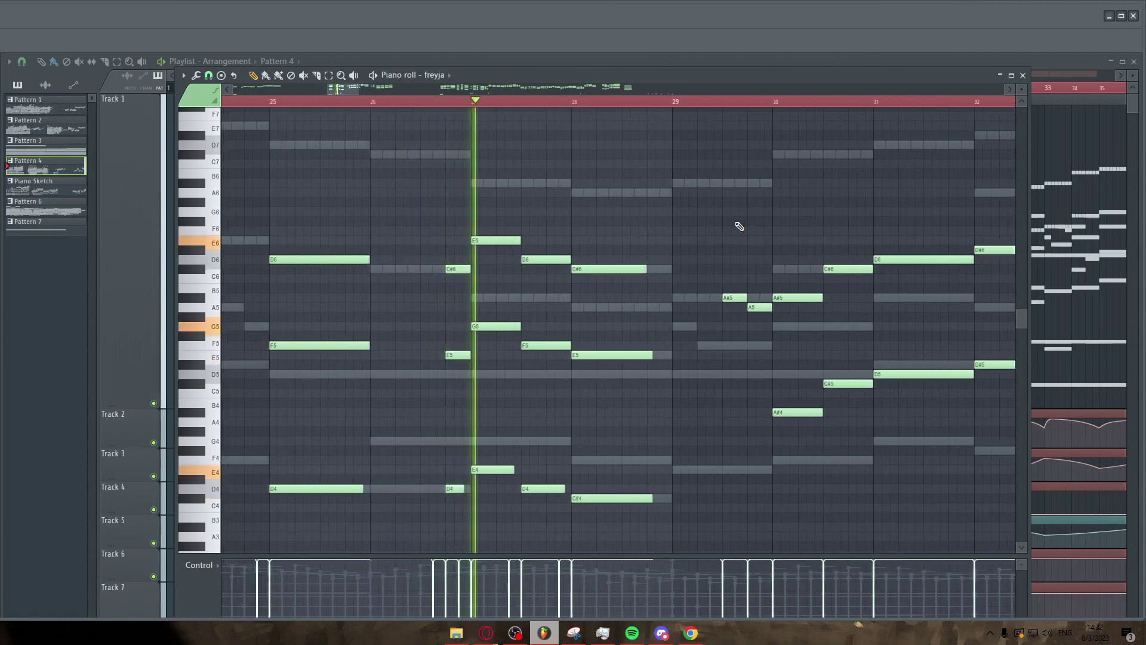
pyautogui.keyDown('ctrl'); pyautogui.scroll(-3, 657, 243); pyautogui.keyUp('ctrl')
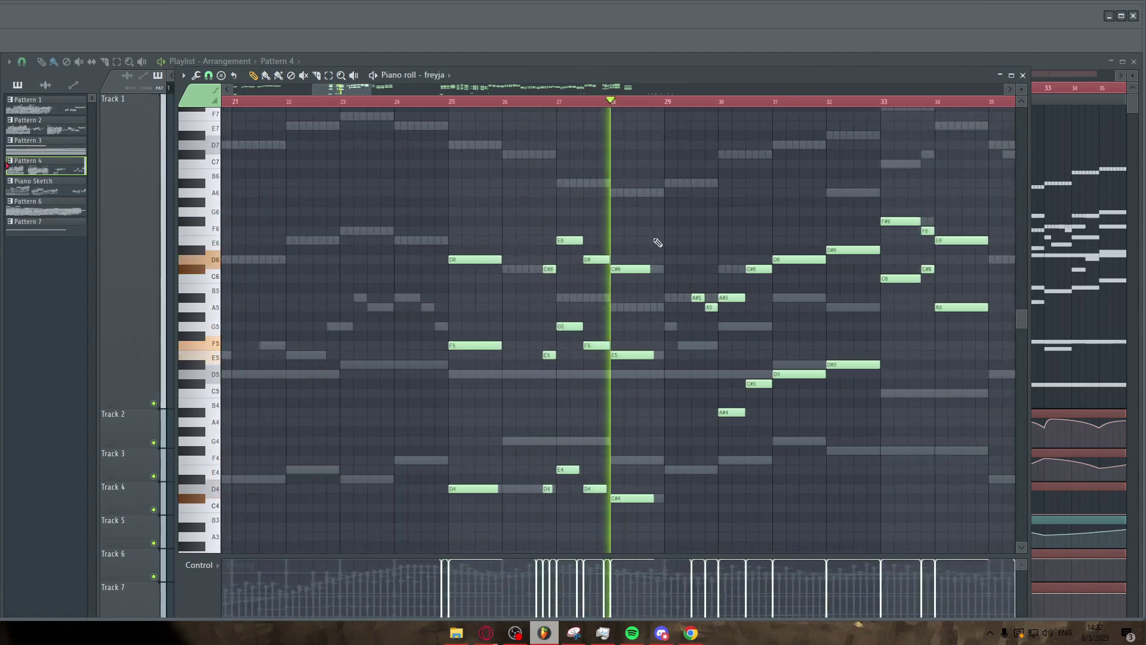
pyautogui.keyDown('ctrl'); pyautogui.scroll(-2, 656, 262); pyautogui.keyUp('ctrl')
pyautogui.scroll(-6, 690, 285)
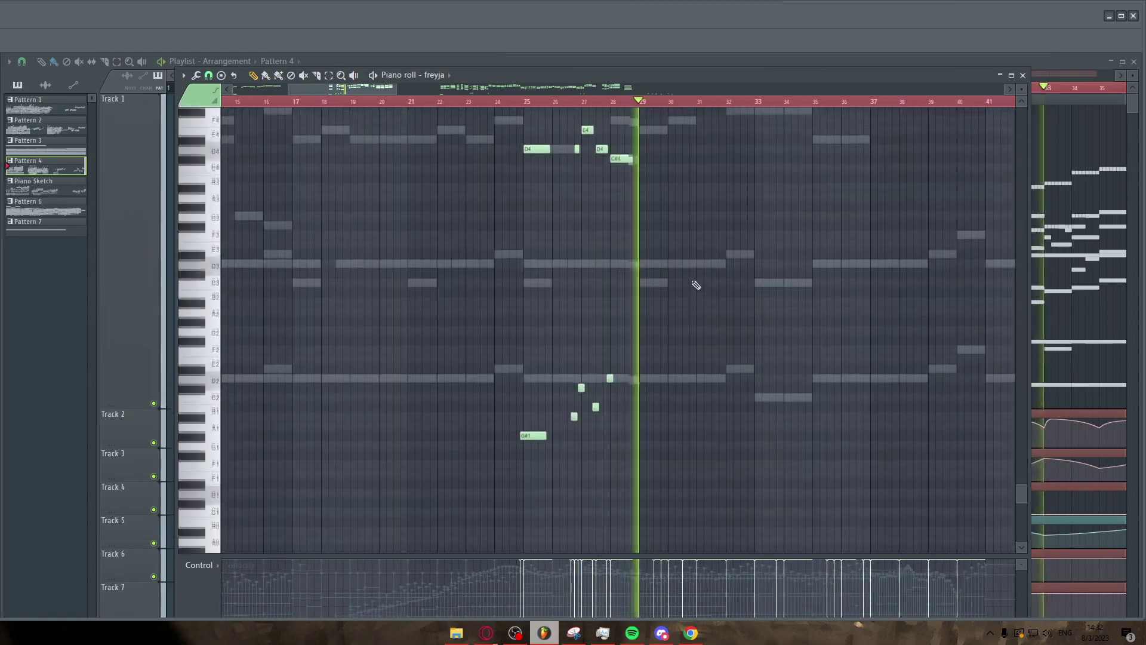
pyautogui.scroll(6, 815, 297)
pyautogui.keyDown('ctrl'); pyautogui.scroll(4, 794, 322); pyautogui.keyUp('ctrl')
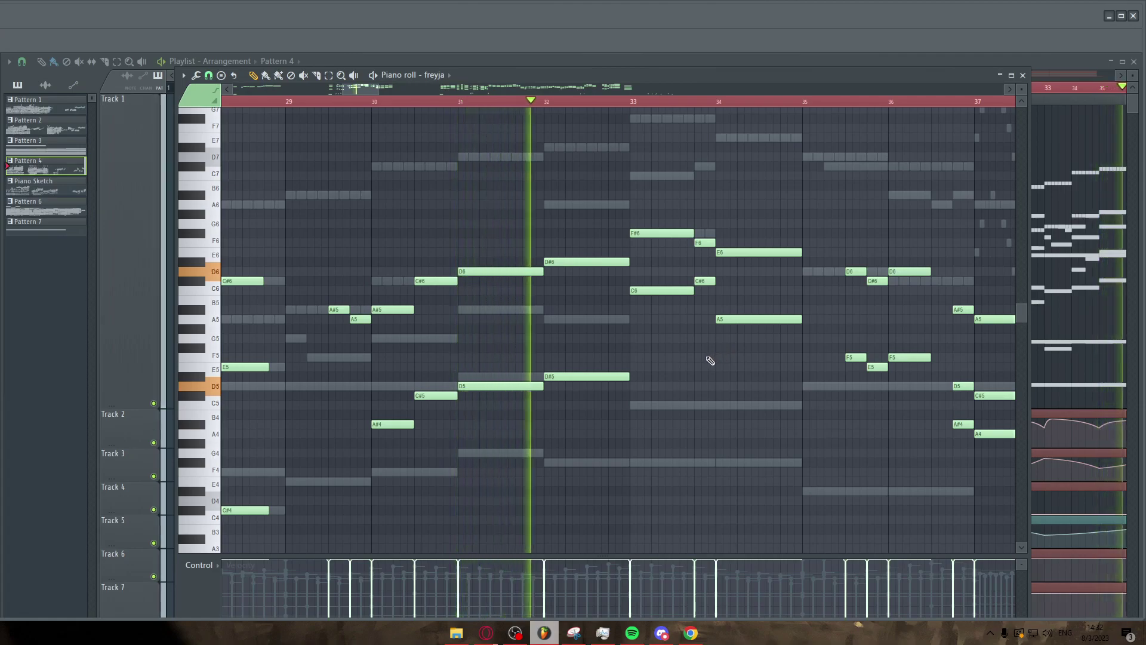
# Follow the freyja chords from bar 32 to the start of bar 41 and stop playback
pyautogui.keyDown('ctrl'); pyautogui.scroll(-4, 679, 357); pyautogui.keyUp('ctrl')
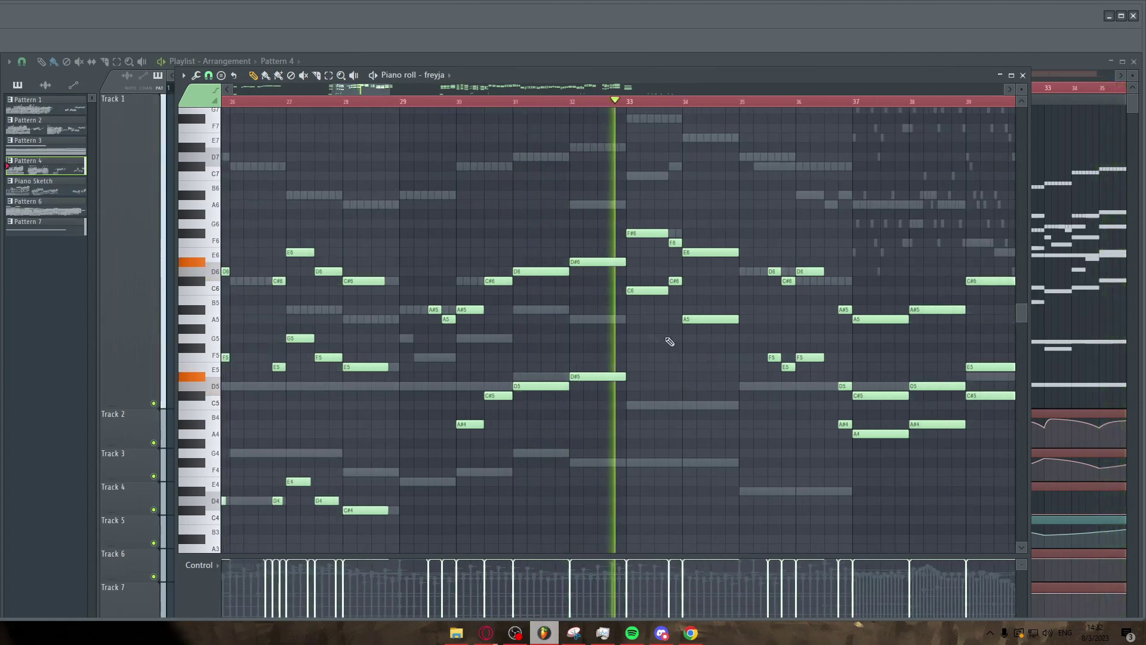
pyautogui.scroll(3, 723, 367)
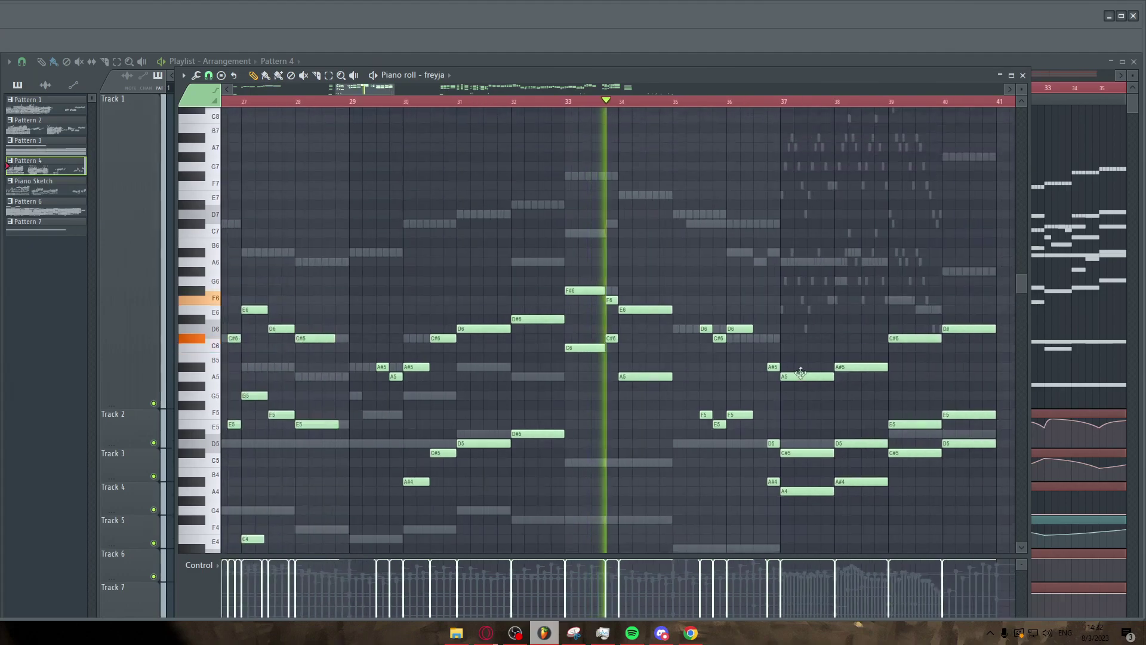
pyautogui.keyDown('ctrl'); pyautogui.scroll(2, 844, 371); pyautogui.keyUp('ctrl')
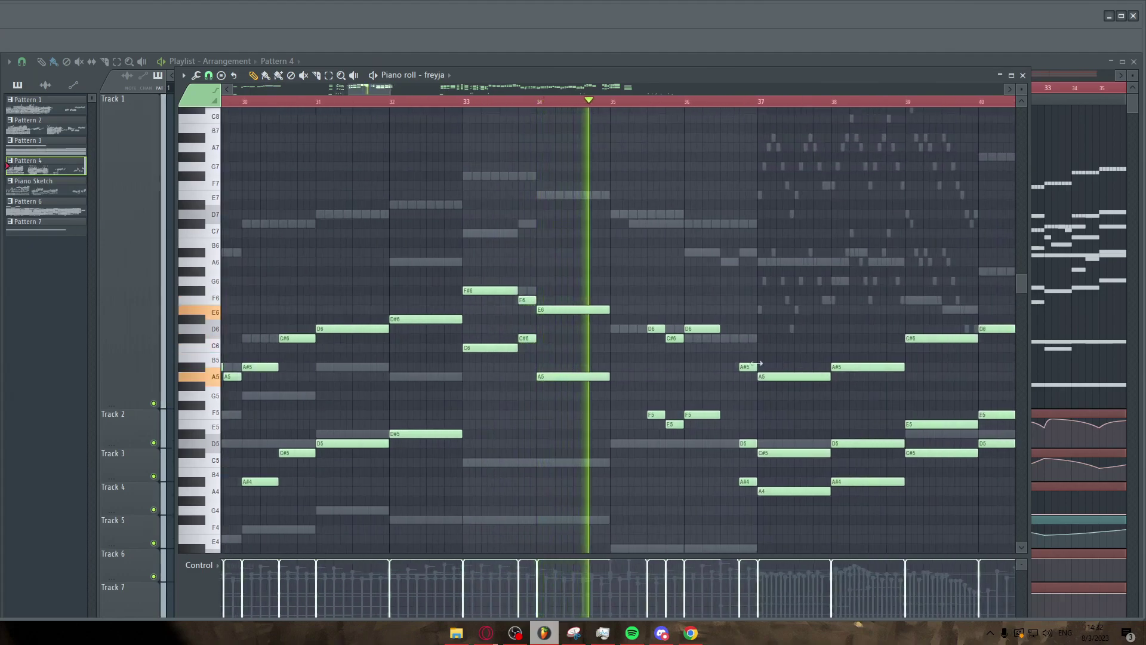
pyautogui.keyDown('ctrl'); pyautogui.scroll(-4, 591, 348); pyautogui.keyUp('ctrl')
pyautogui.keyDown('ctrl'); pyautogui.scroll(3, 789, 348); pyautogui.keyUp('ctrl')
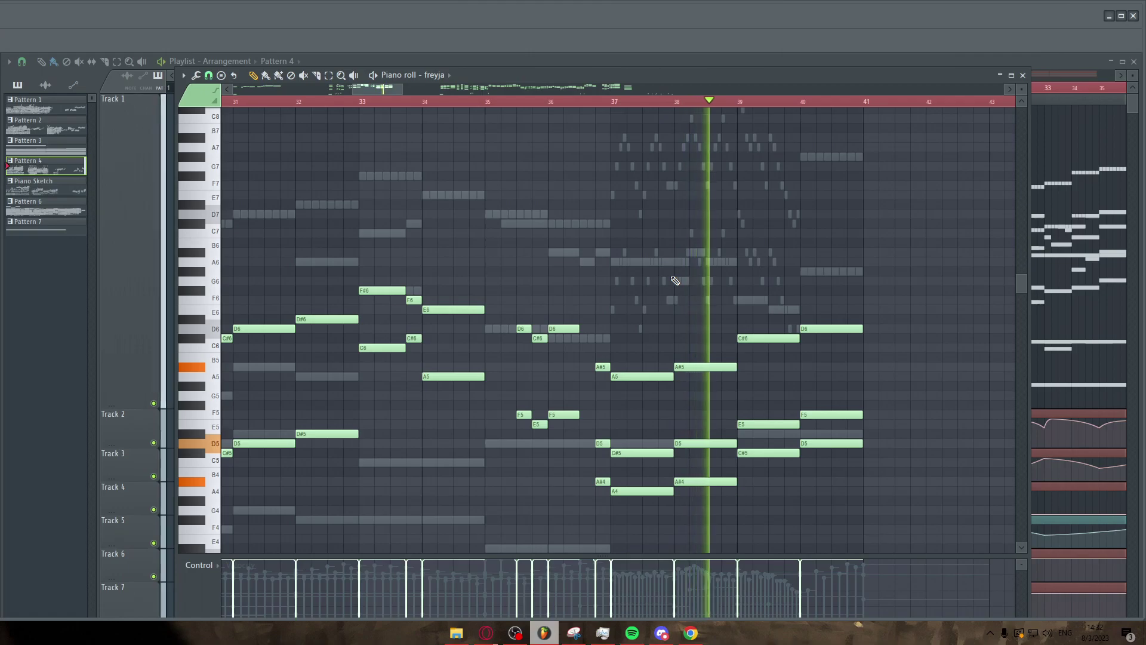
pyautogui.scroll(-1, 672, 287)
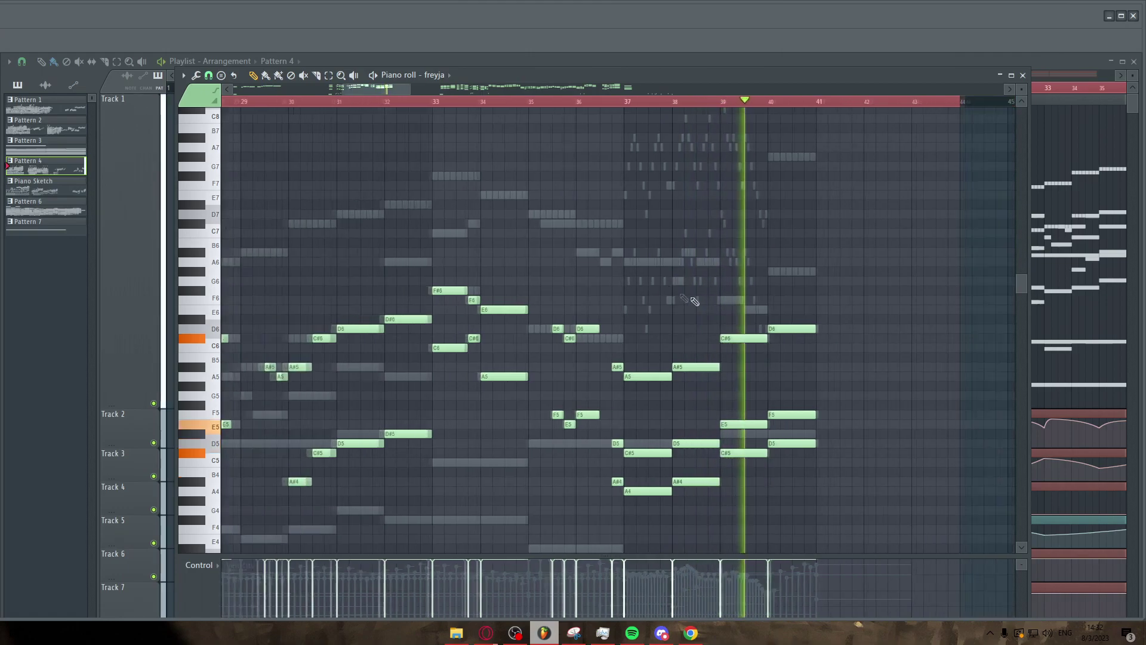
pyautogui.scroll(2, 875, 331)
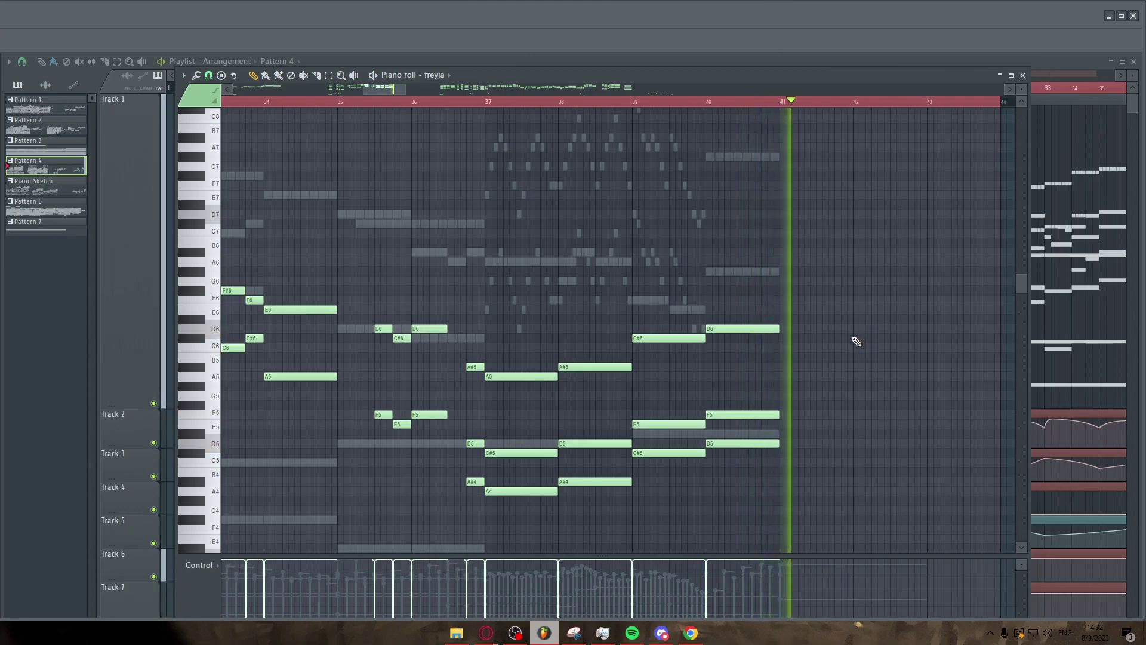
pyautogui.scroll(-2, 854, 339)
pyautogui.scroll(-3, 839, 322)
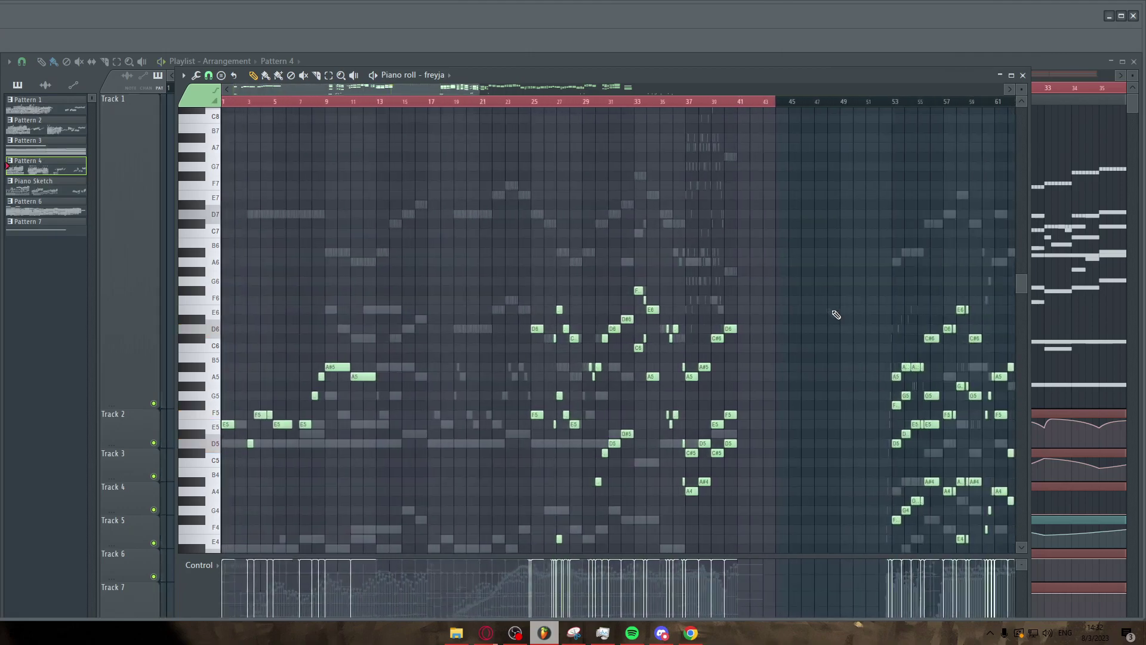
# Switch to the Harp part and play its opening run and arpeggios from bar 52 through bar 55
pyautogui.scroll(-3, 799, 319)
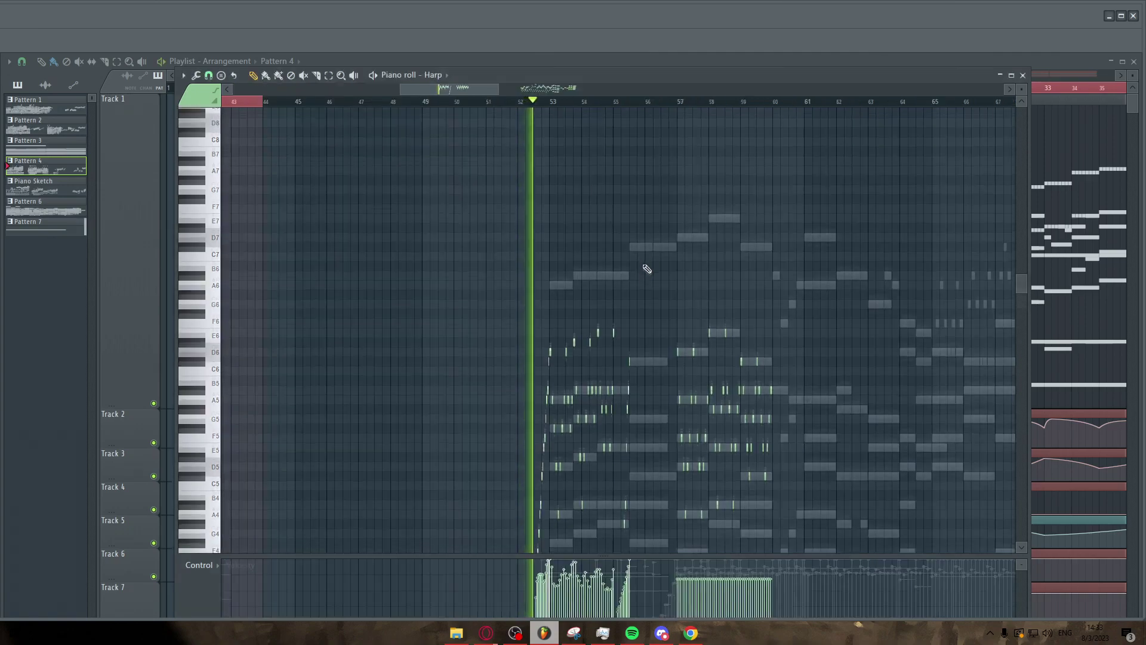
pyautogui.scroll(-4, 669, 286)
pyautogui.scroll(3, 678, 311)
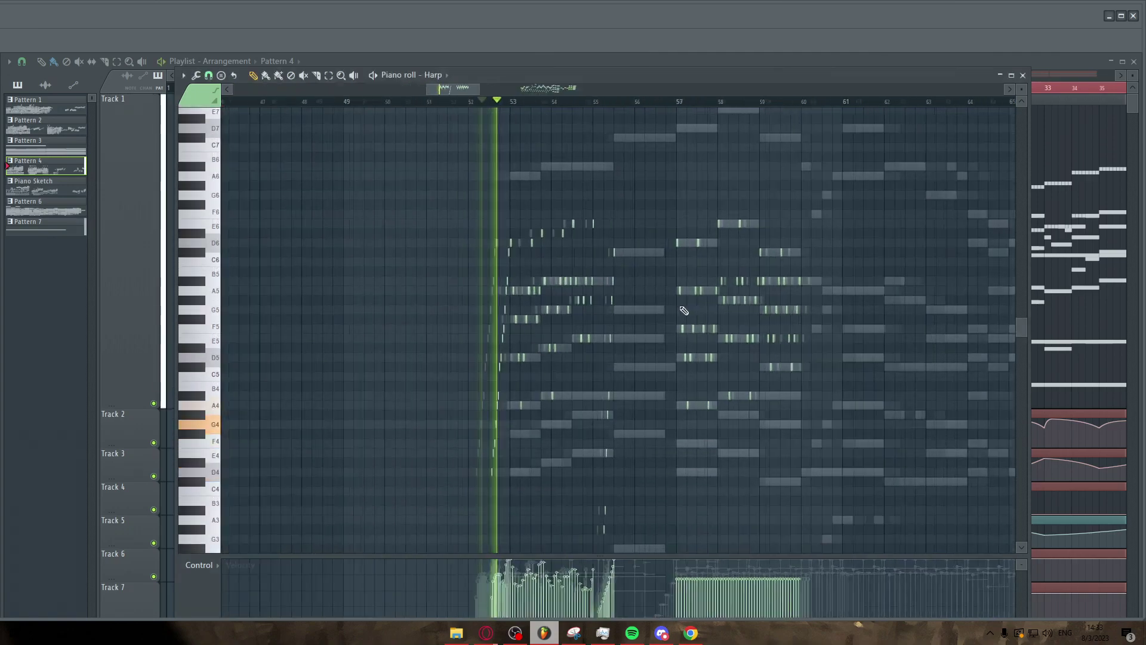
pyautogui.scroll(5, 520, 290)
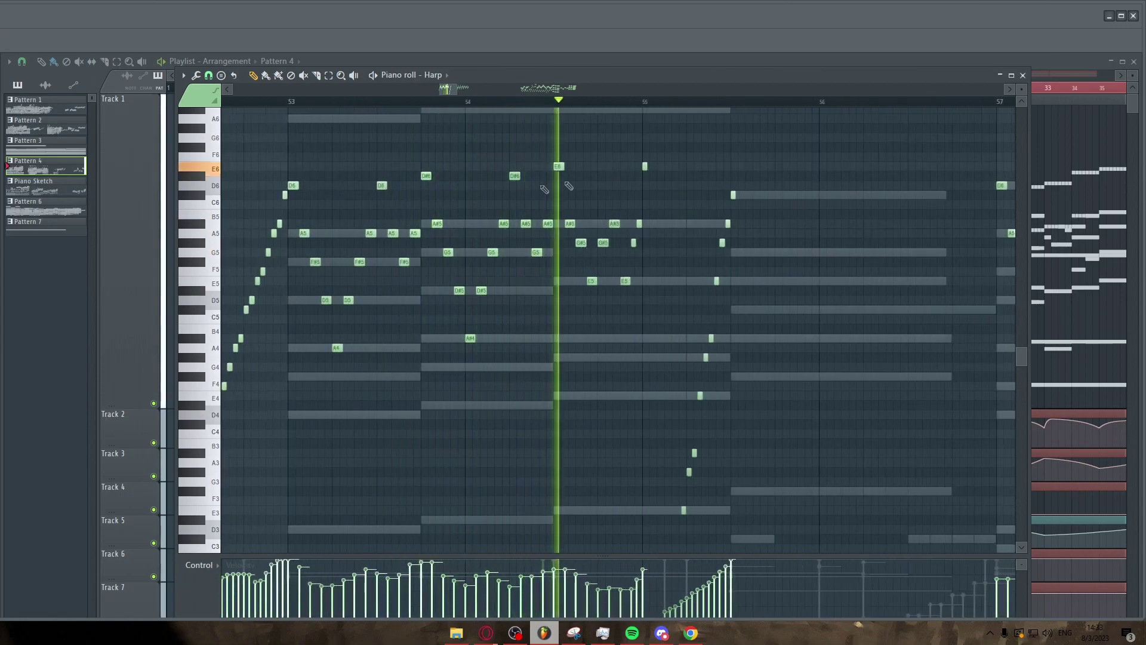
pyautogui.scroll(-2, 787, 288)
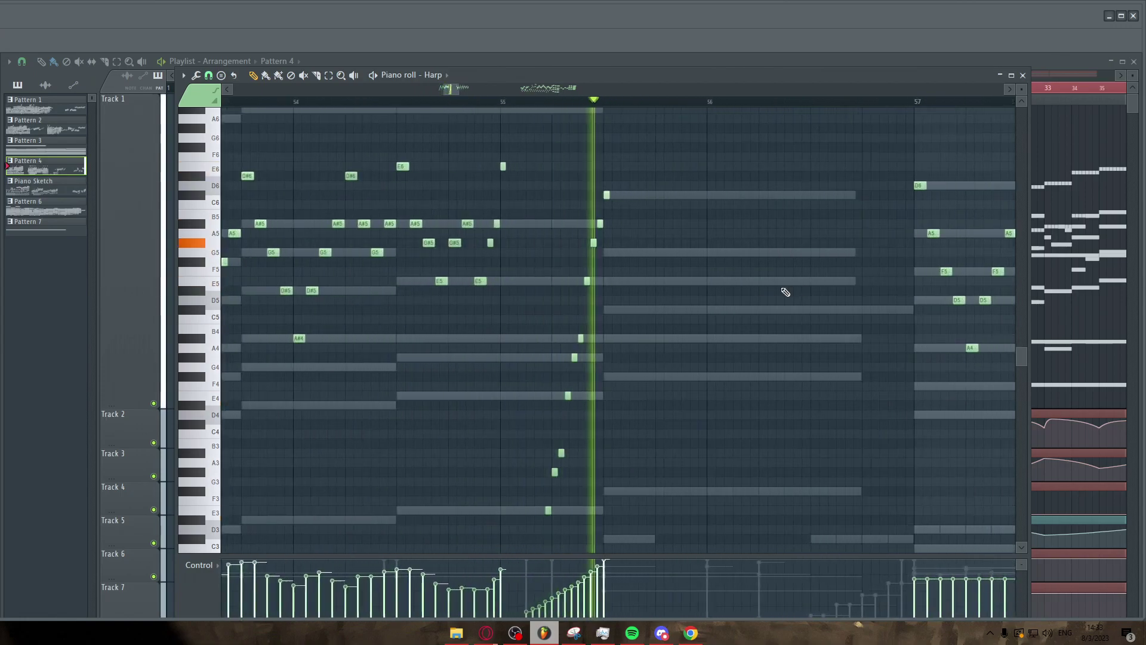
pyautogui.scroll(2, 412, 316)
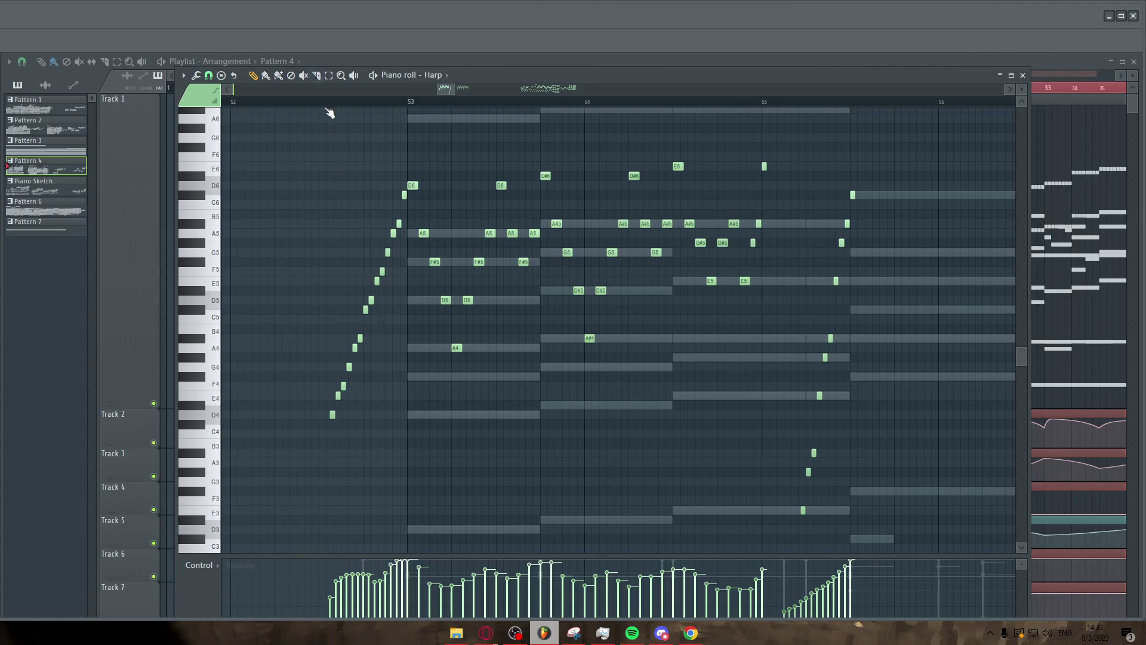
# Replay the harp's rising run leading into bar 53 and follow the arpeggios up to bar 55
pyautogui.click(357, 104)
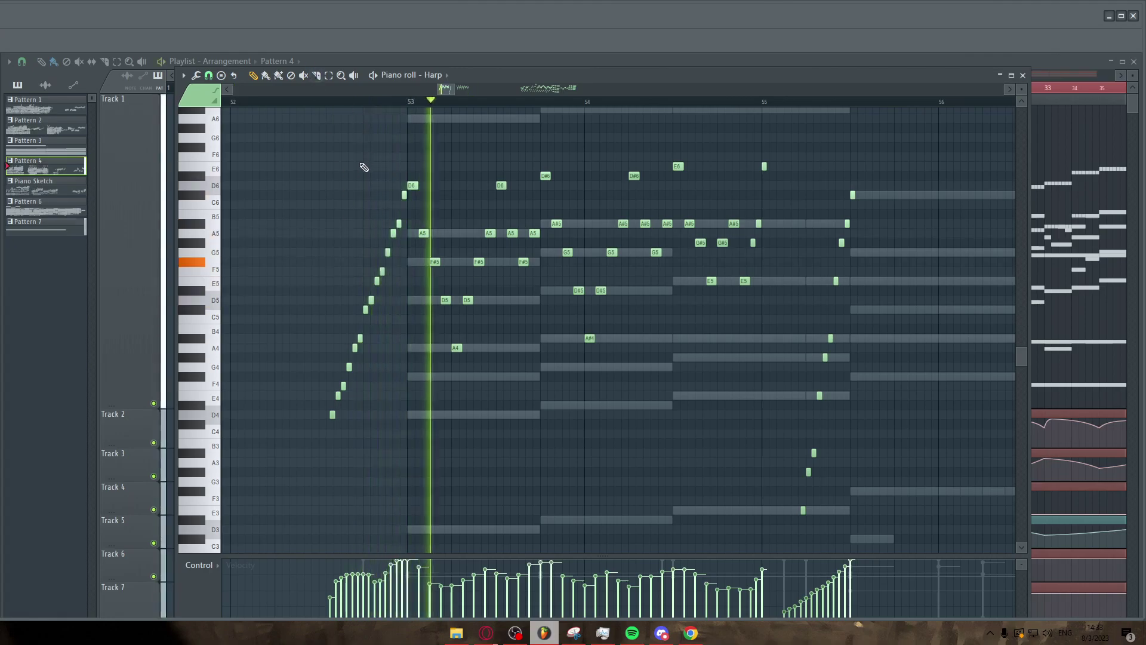
pyautogui.scroll(-2, 357, 182)
pyautogui.scroll(1, 561, 209)
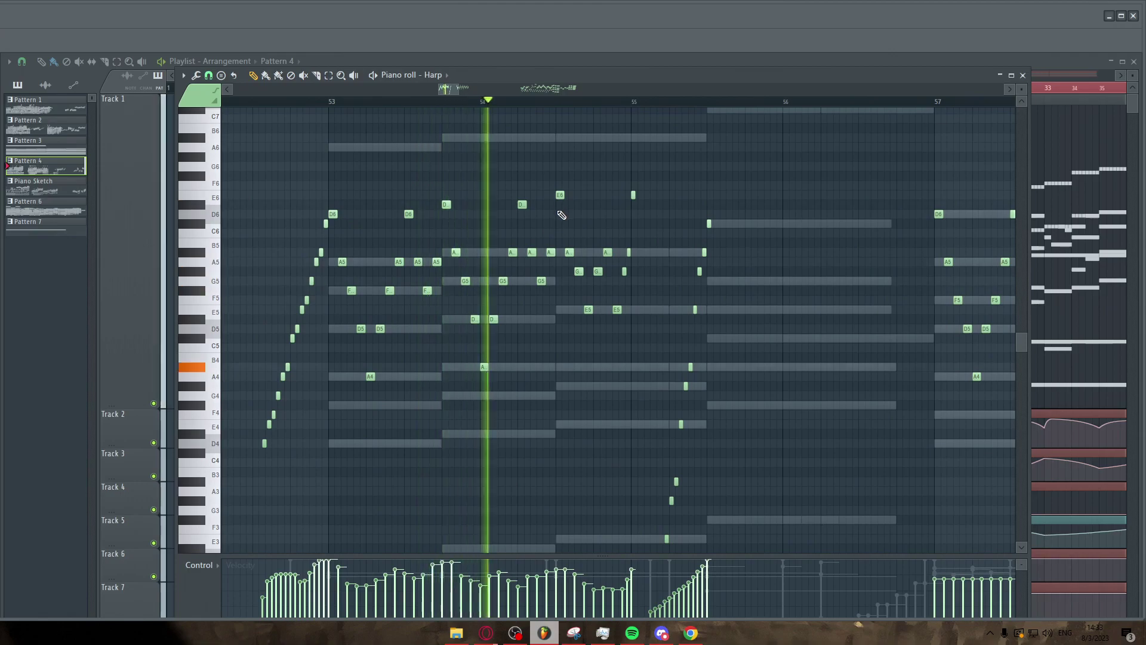
pyautogui.scroll(-3, 657, 233)
pyautogui.scroll(2, 685, 237)
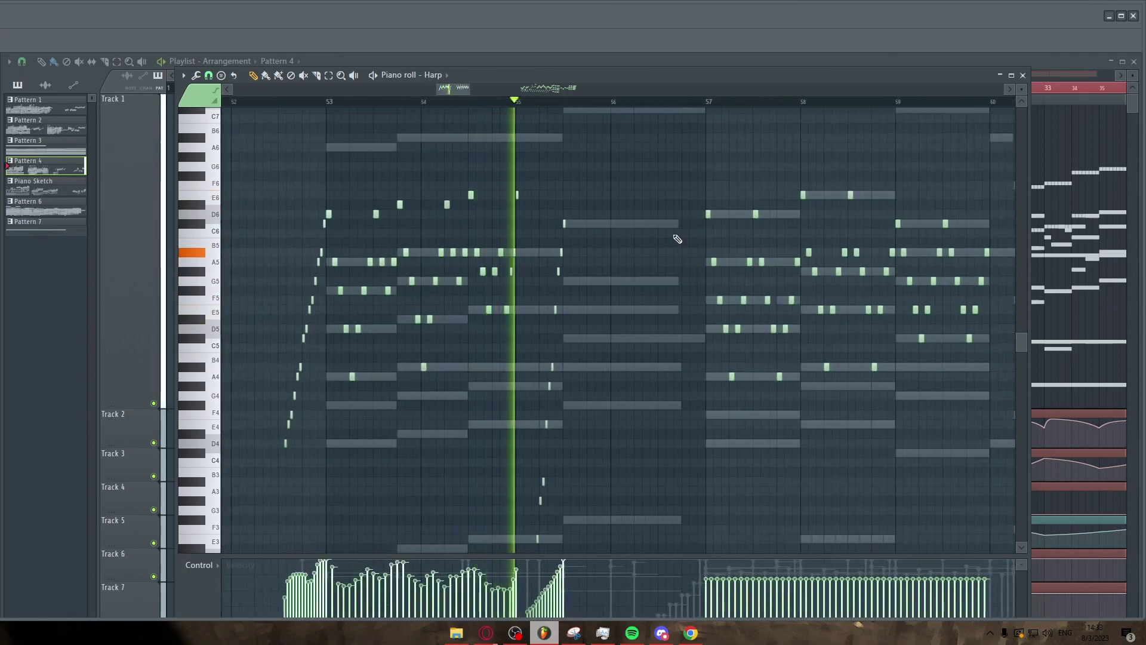
pyautogui.scroll(-2, 717, 237)
pyautogui.scroll(1, 764, 238)
# Jump playback ahead to bar 57 and follow the harp arpeggios through bar 59
pyautogui.click(584, 102)
pyautogui.scroll(-1, 645, 150)
pyautogui.scroll(2, 892, 206)
pyautogui.scroll(3, 722, 225)
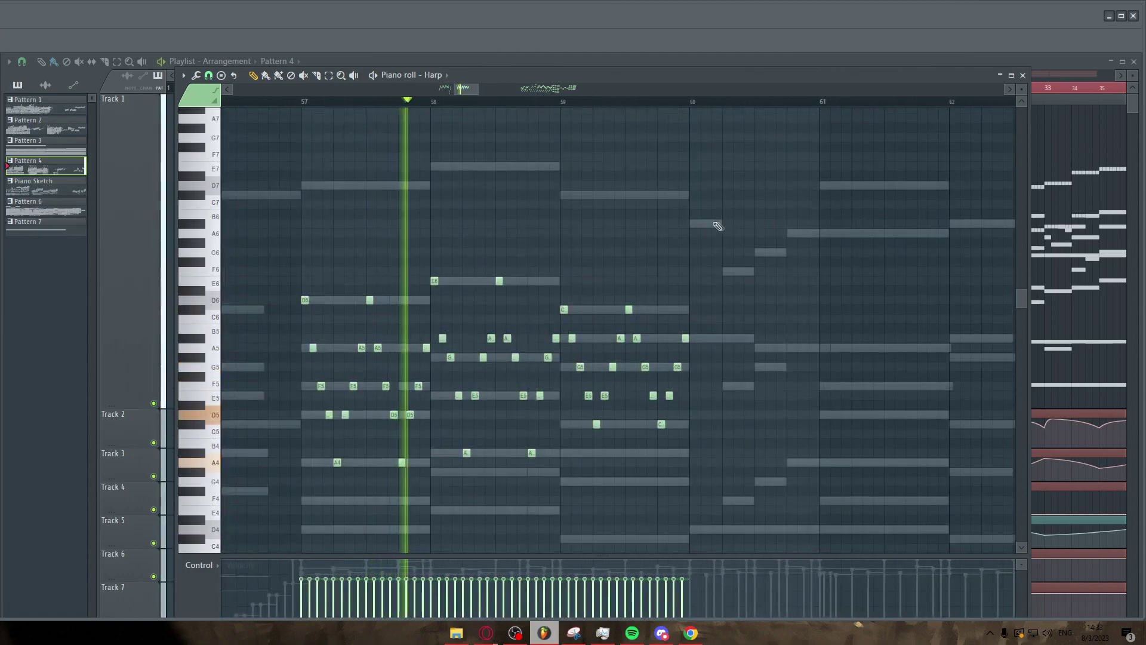
pyautogui.scroll(-2, 711, 225)
pyautogui.scroll(-6, 711, 225)
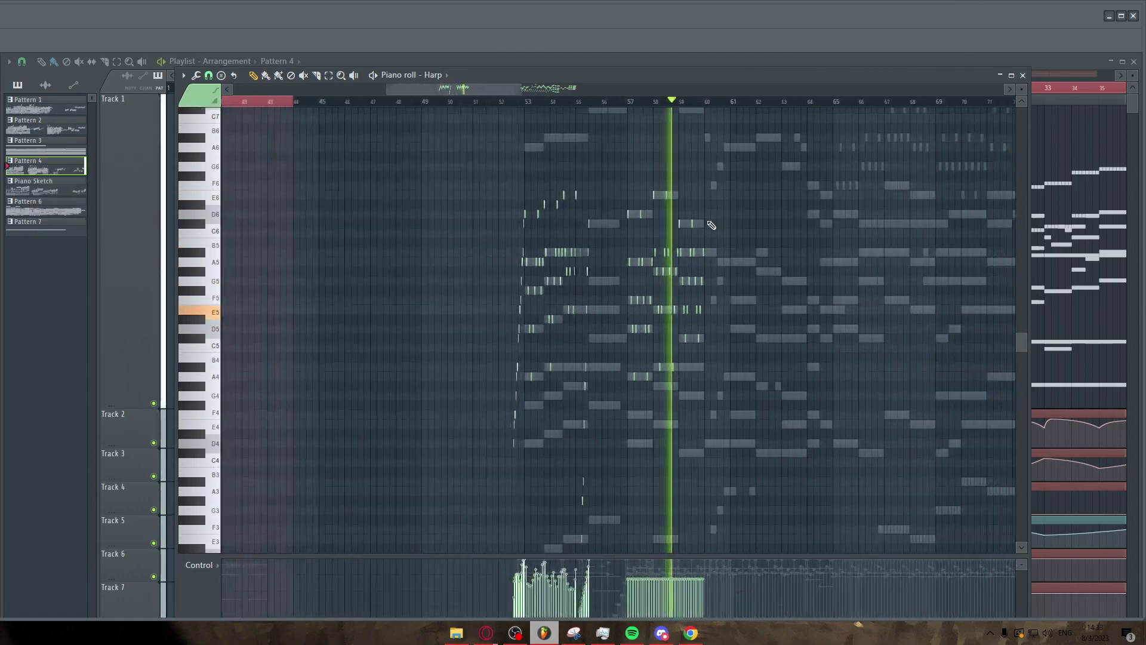
pyautogui.scroll(3, 834, 230)
pyautogui.scroll(-3, 716, 227)
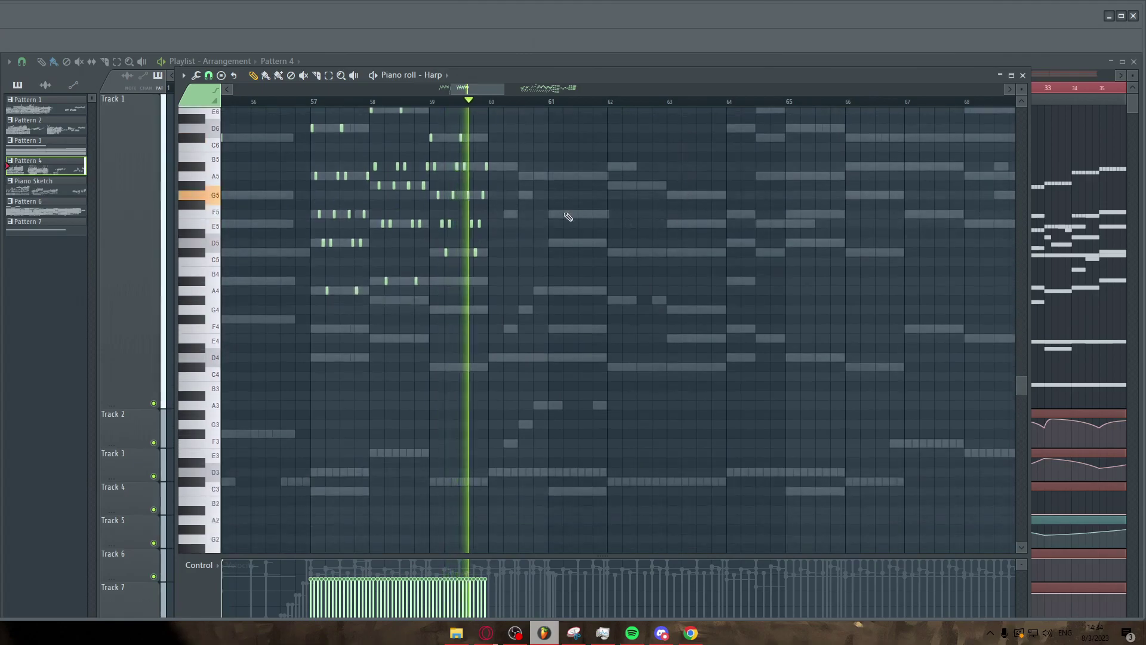
# Look over the harp part from bar 60 onward, locate its section starting at bar 73, and stop playback
pyautogui.scroll(-2, 541, 215)
pyautogui.scroll(3, 387, 321)
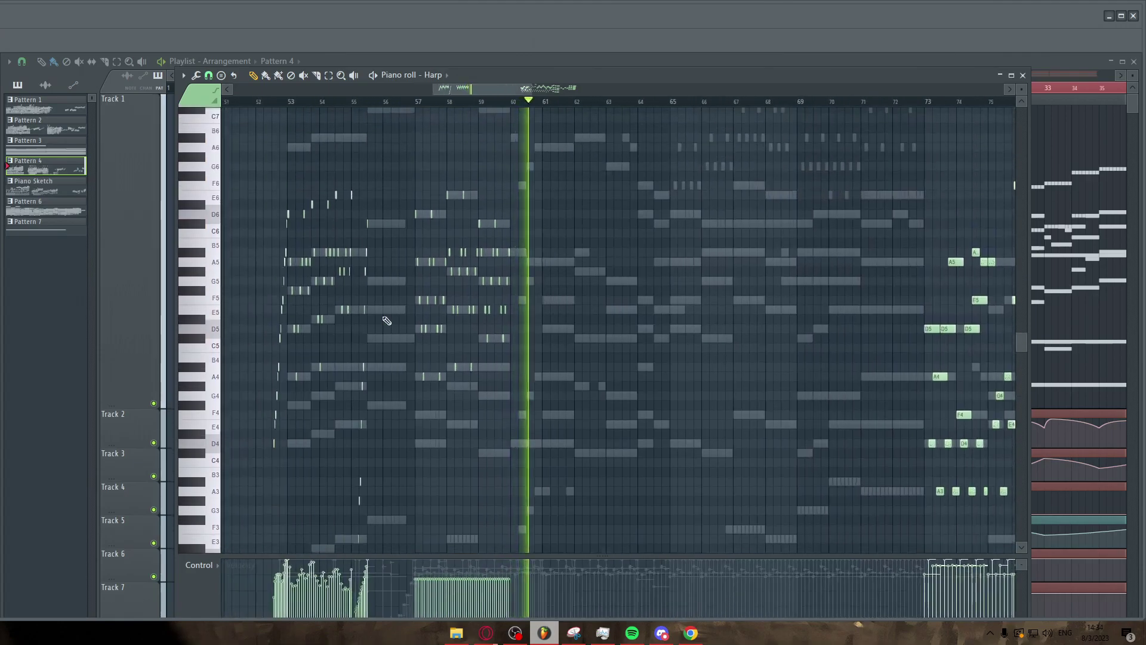
pyautogui.scroll(4, 685, 291)
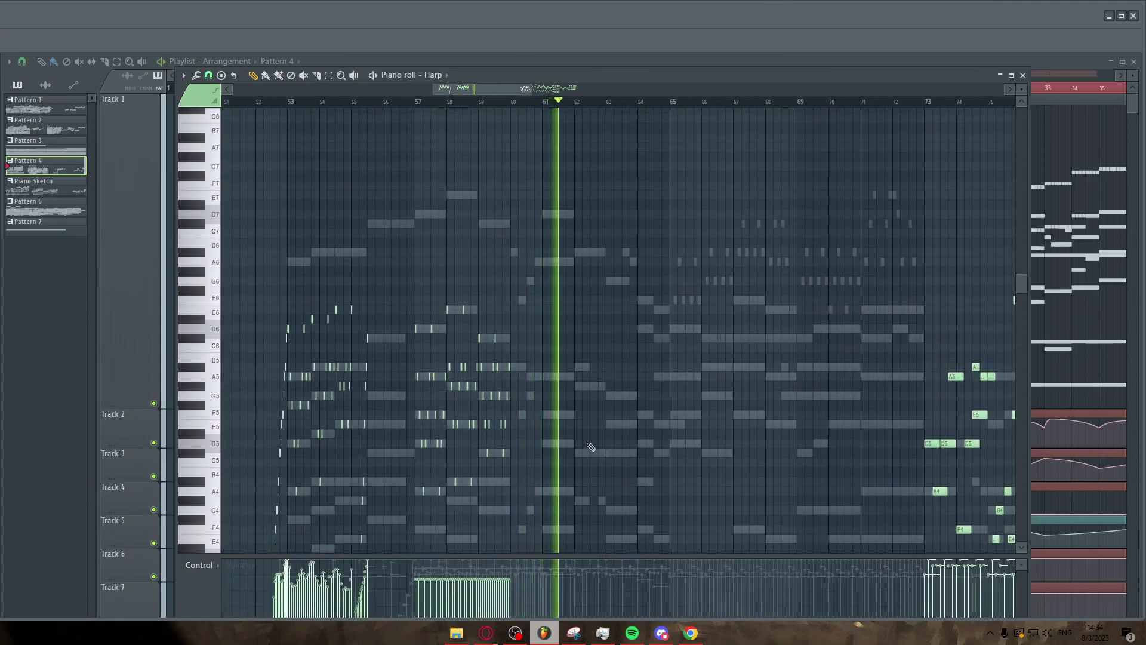
pyautogui.scroll(-4, 545, 226)
pyautogui.hscroll(3, 551, 280)
pyautogui.scroll(2, 726, 252)
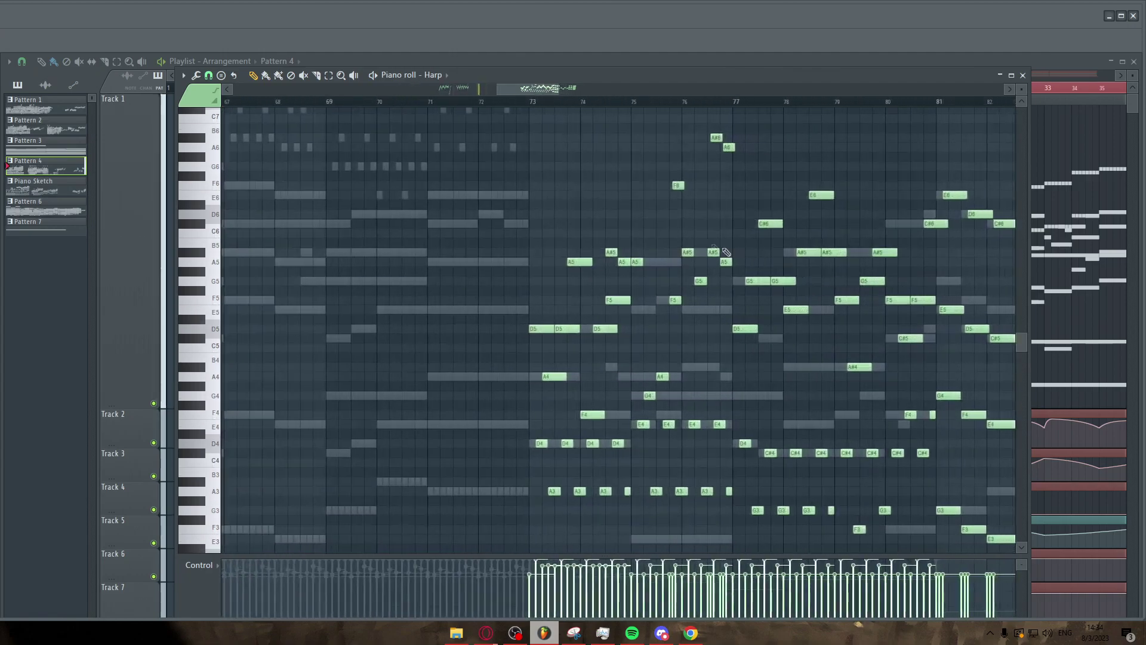
pyautogui.scroll(-3, 524, 144)
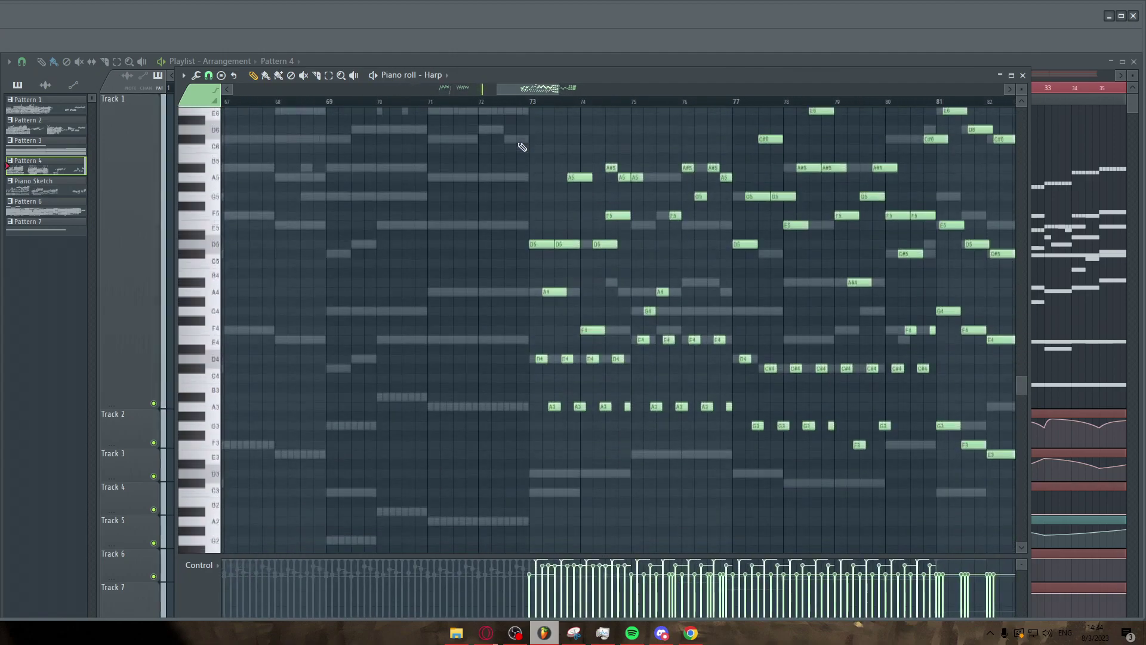
pyautogui.scroll(2, 668, 163)
pyautogui.scroll(2, 662, 163)
pyautogui.press('space')
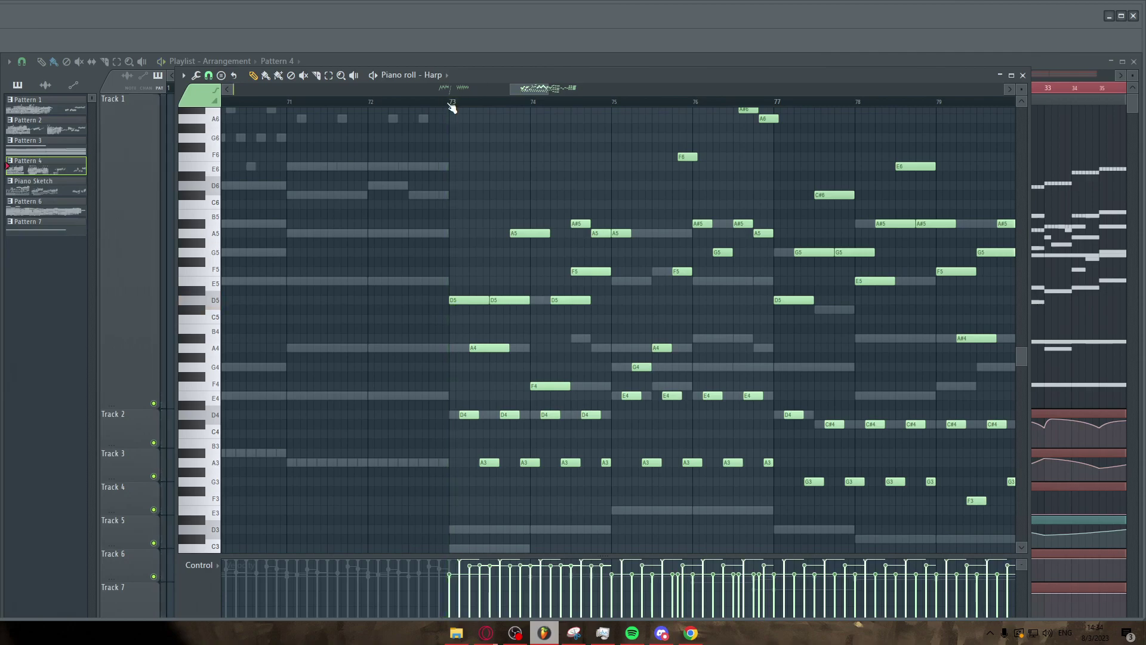
# Play the harp section from bar 73, follow it into bar 77, and stop playback
pyautogui.scroll(-2, 419, 152)
pyautogui.scroll(2, 670, 153)
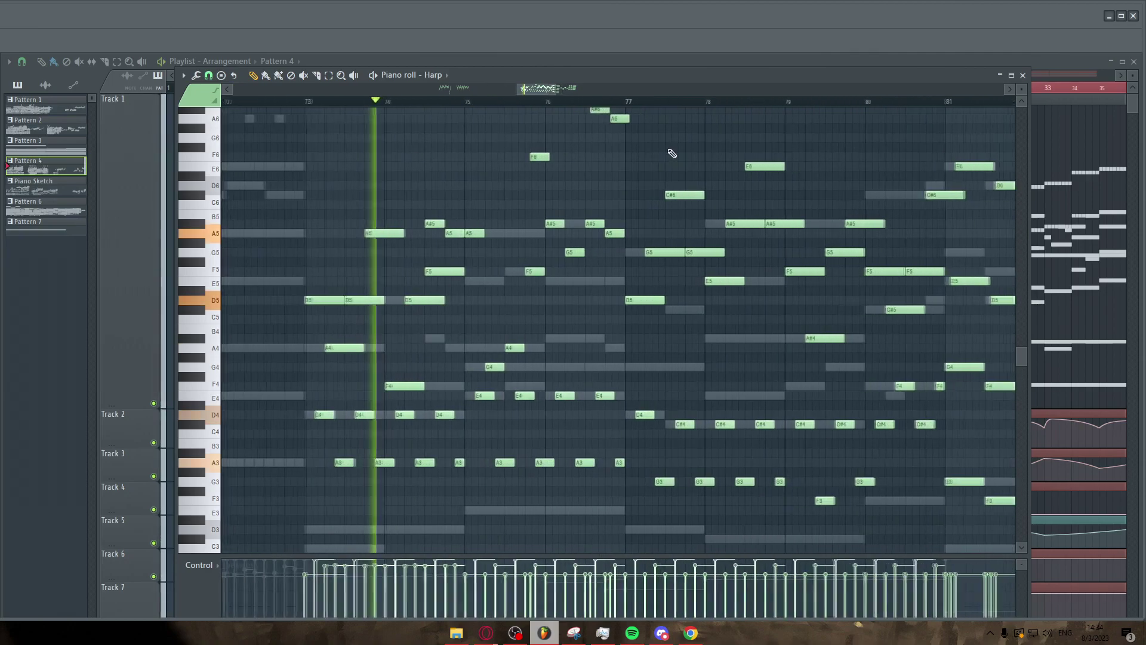
pyautogui.scroll(1, 672, 181)
pyautogui.scroll(-2, 686, 199)
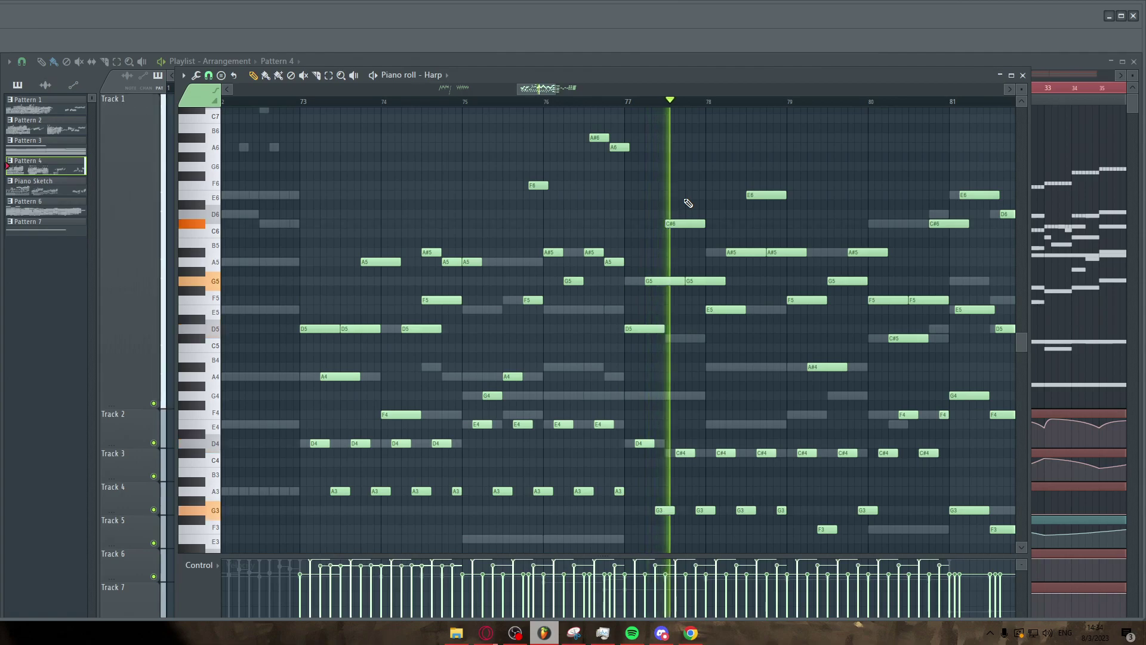
pyautogui.press('space')
# Audition the harp notes around the high F6 at the end of bar 75
pyautogui.scroll(2, 595, 213)
pyautogui.scroll(1, 596, 213)
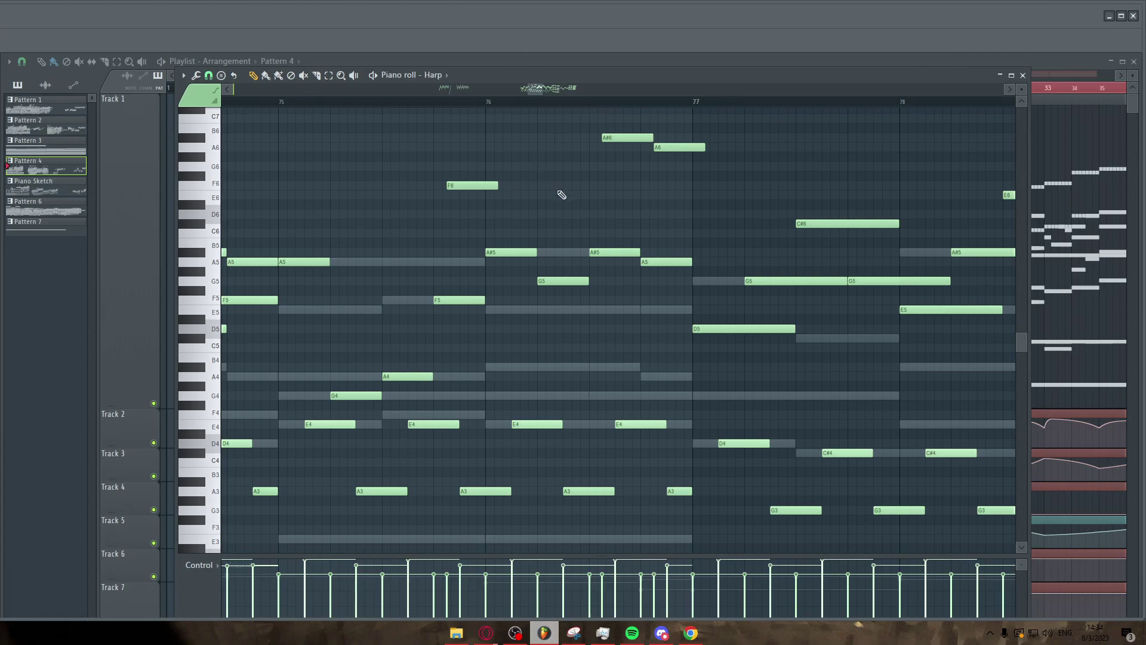
pyautogui.scroll(-2, 657, 199)
pyautogui.scroll(3, 525, 180)
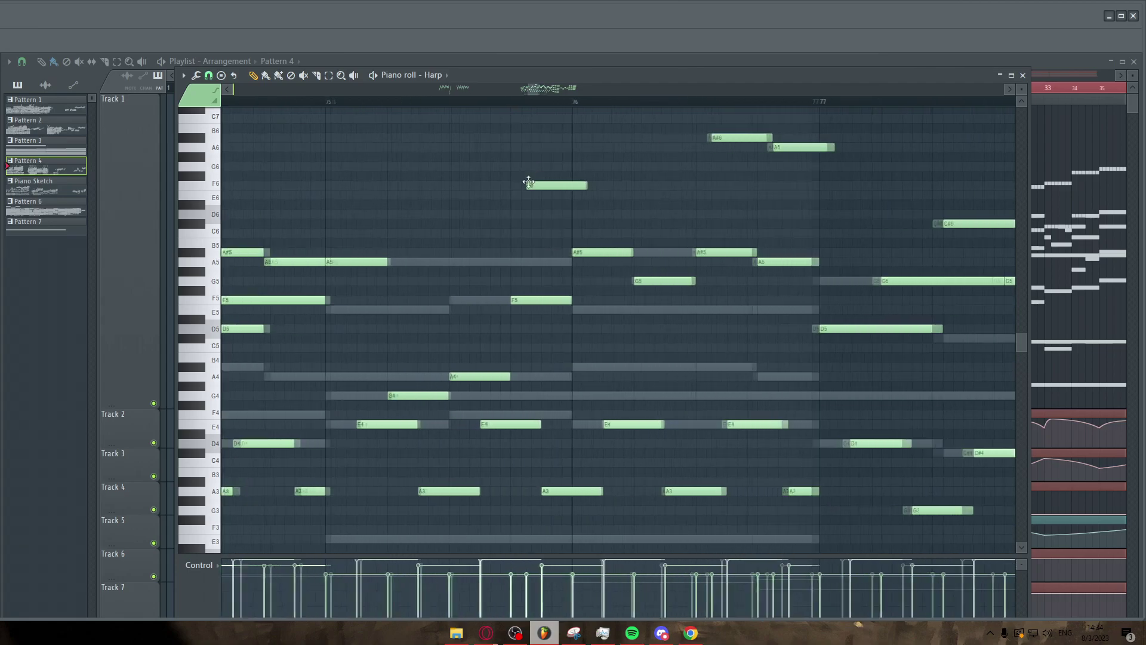
pyautogui.press('space')
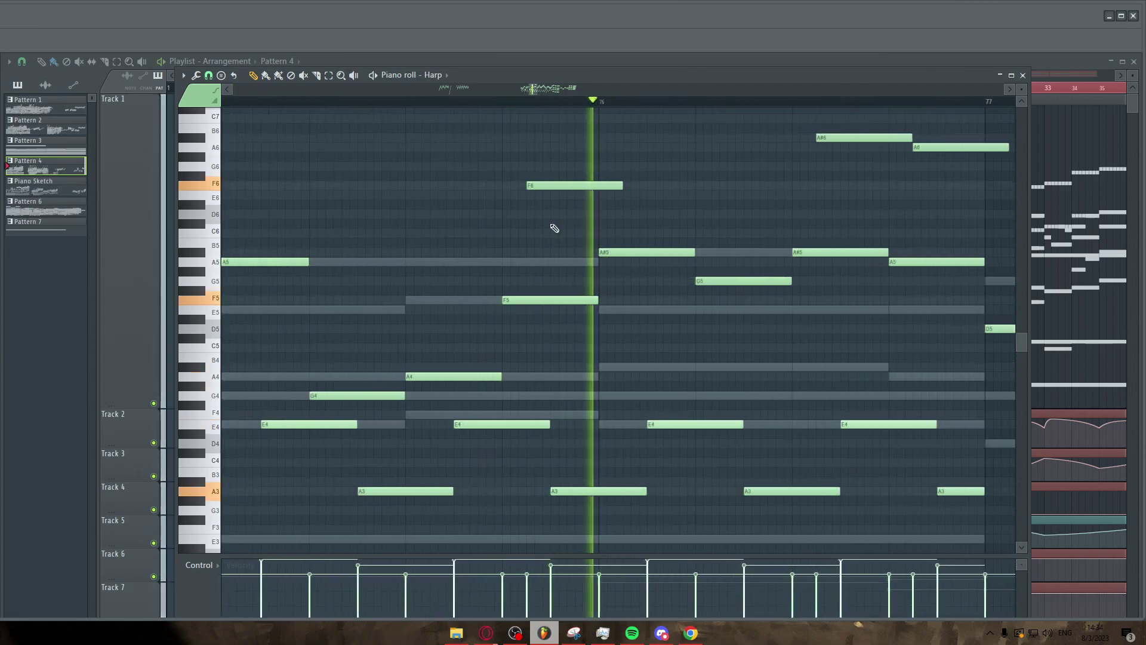
# Follow the harp playback from bar 76 through the notes leading into bar 81
pyautogui.scroll(-3, 552, 225)
pyautogui.scroll(-2, 734, 222)
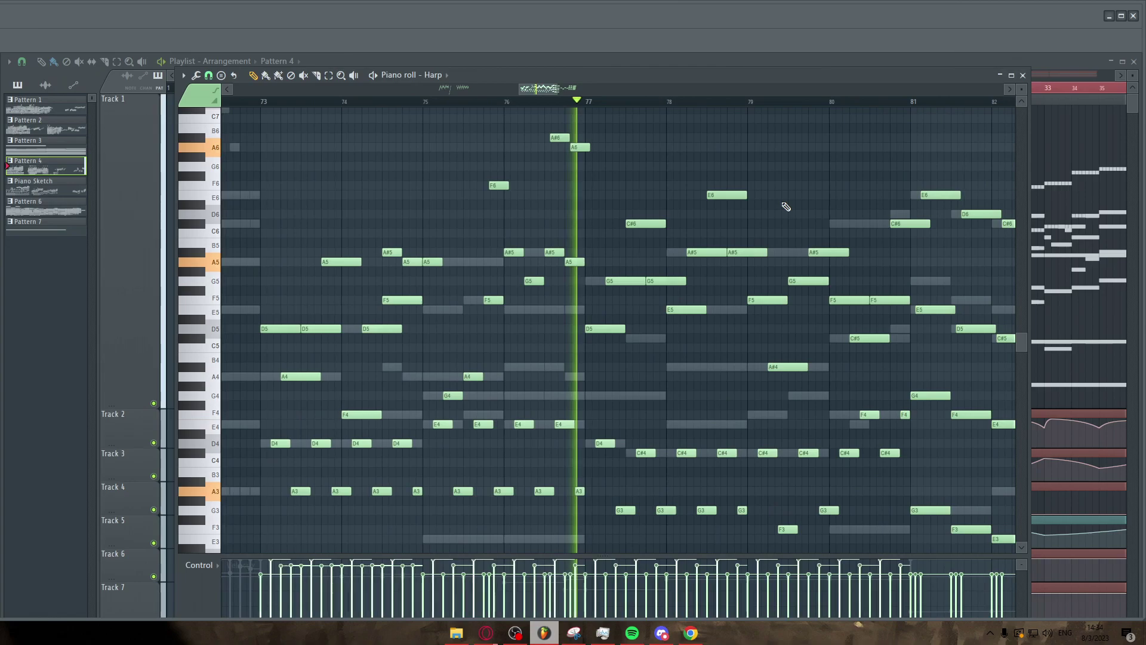
pyautogui.scroll(2, 786, 205)
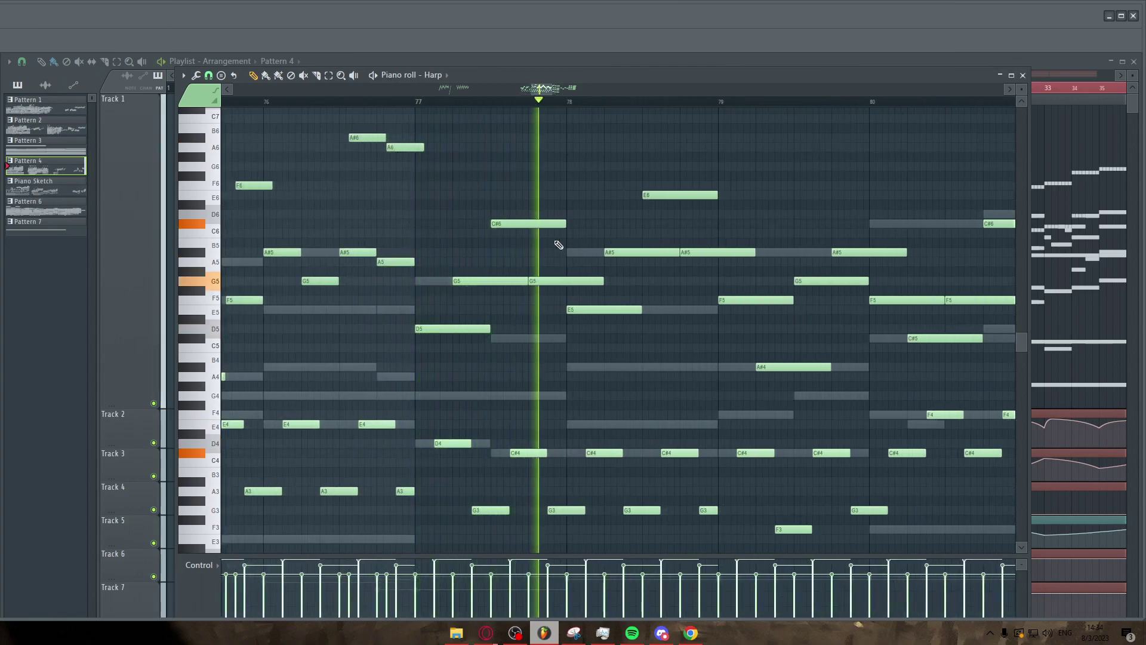
pyautogui.scroll(-3, 532, 241)
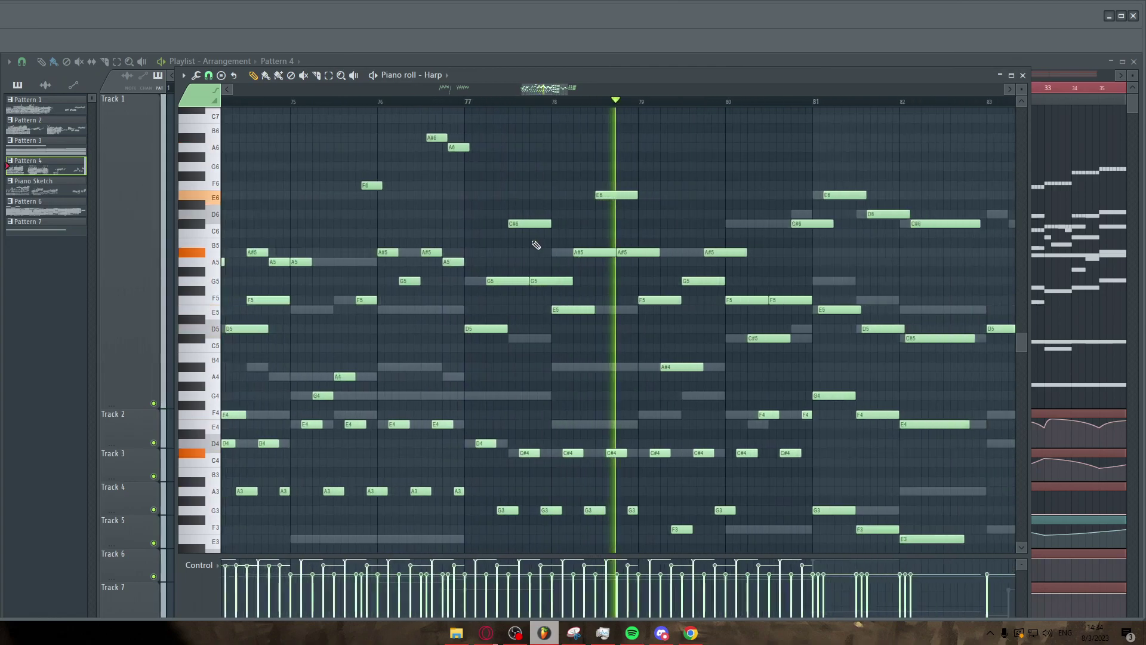
pyautogui.scroll(2, 819, 263)
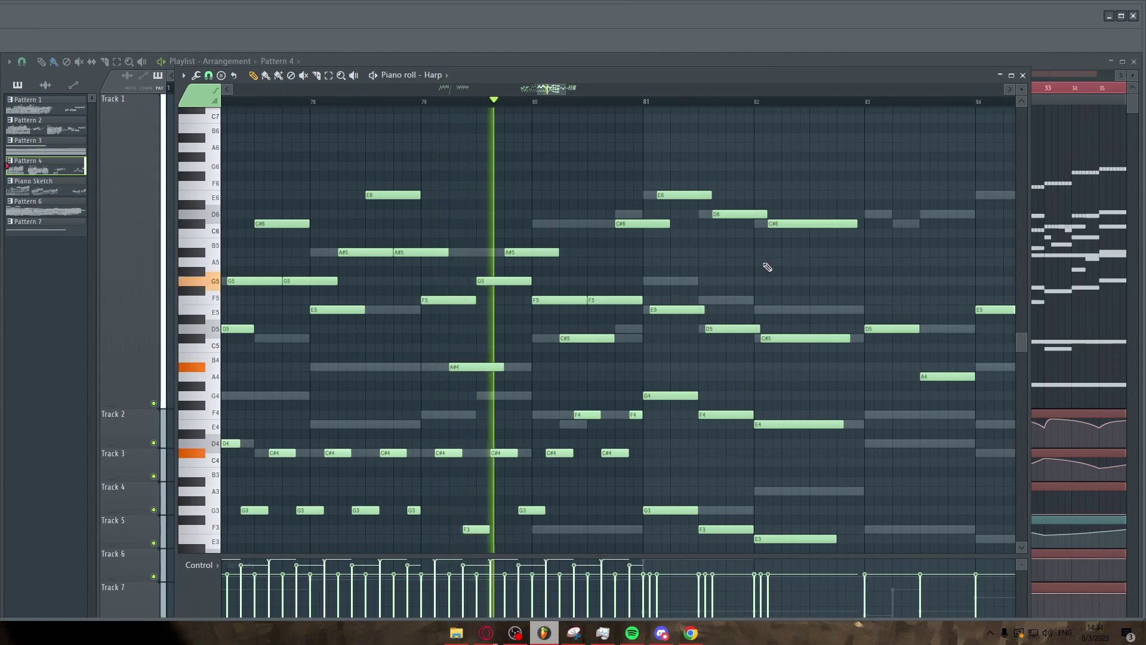
pyautogui.scroll(3, 701, 265)
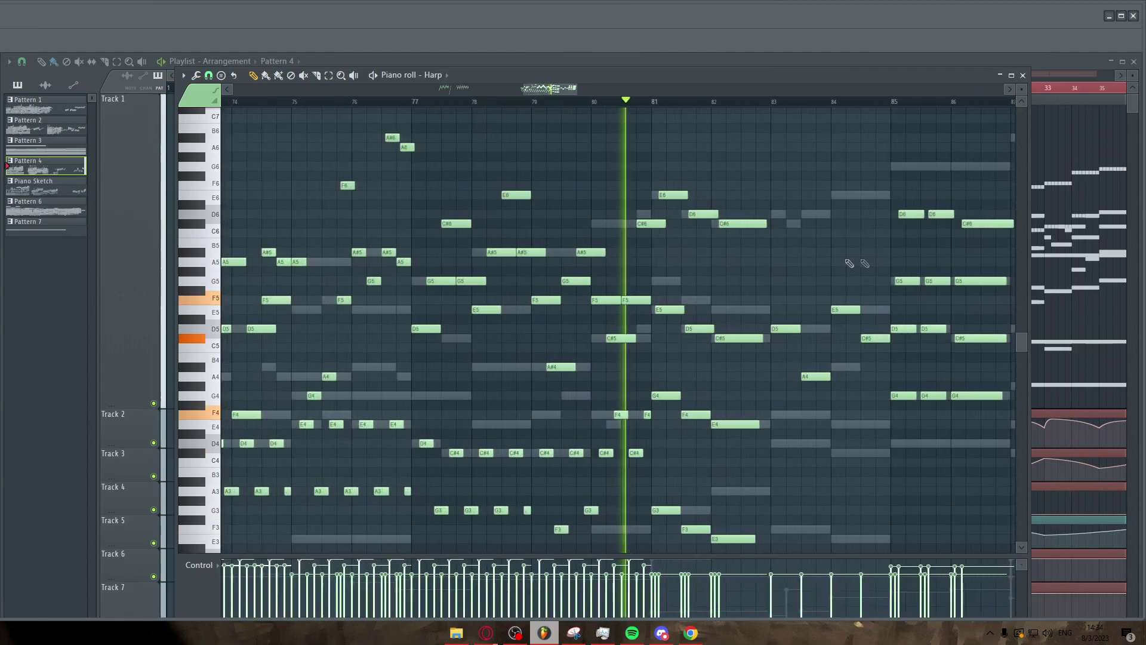
# Follow the harp part from bar 82 to the chords in bars 85 and 86, and stop playback
pyautogui.scroll(-2, 629, 262)
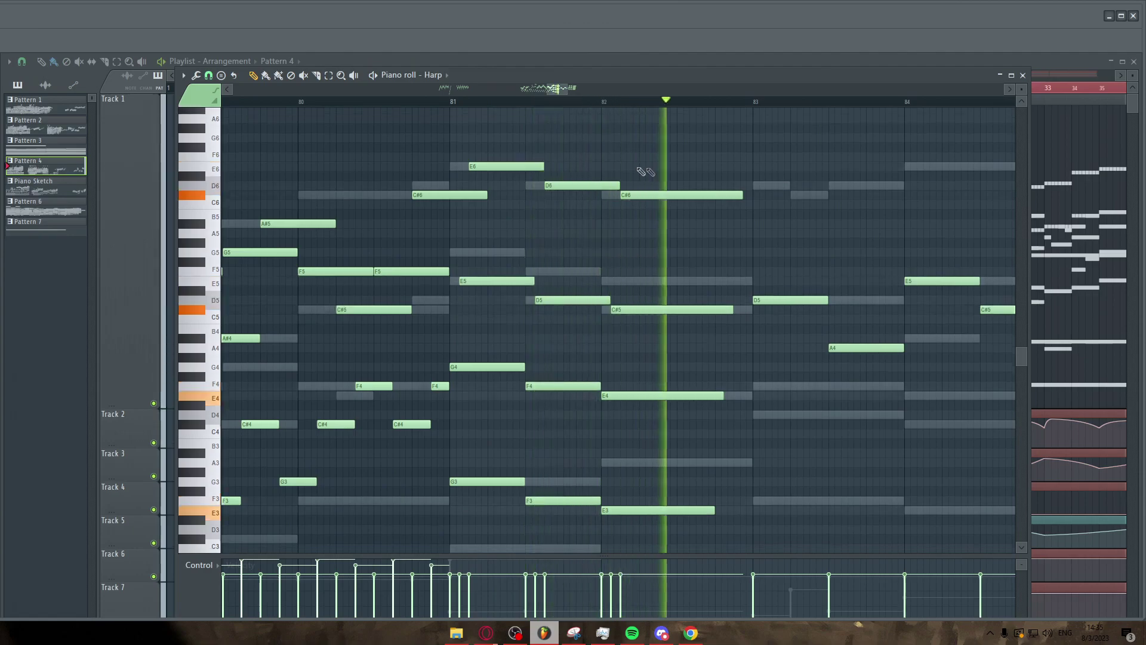
pyautogui.scroll(-3, 526, 217)
pyautogui.scroll(3, 527, 218)
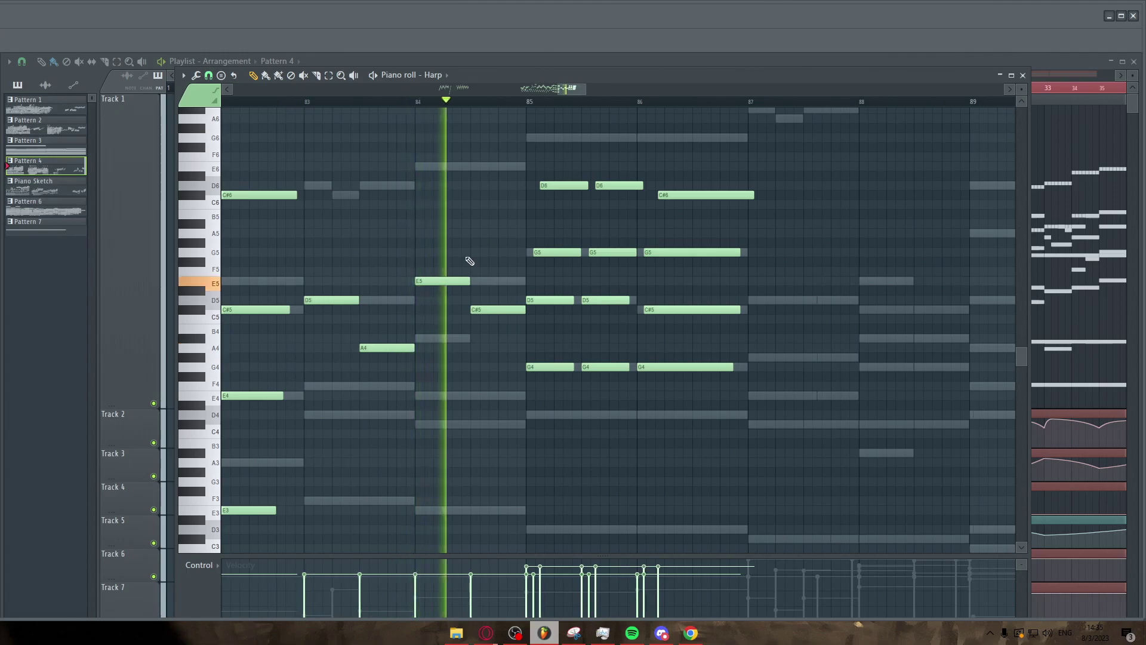
pyautogui.scroll(-3, 470, 250)
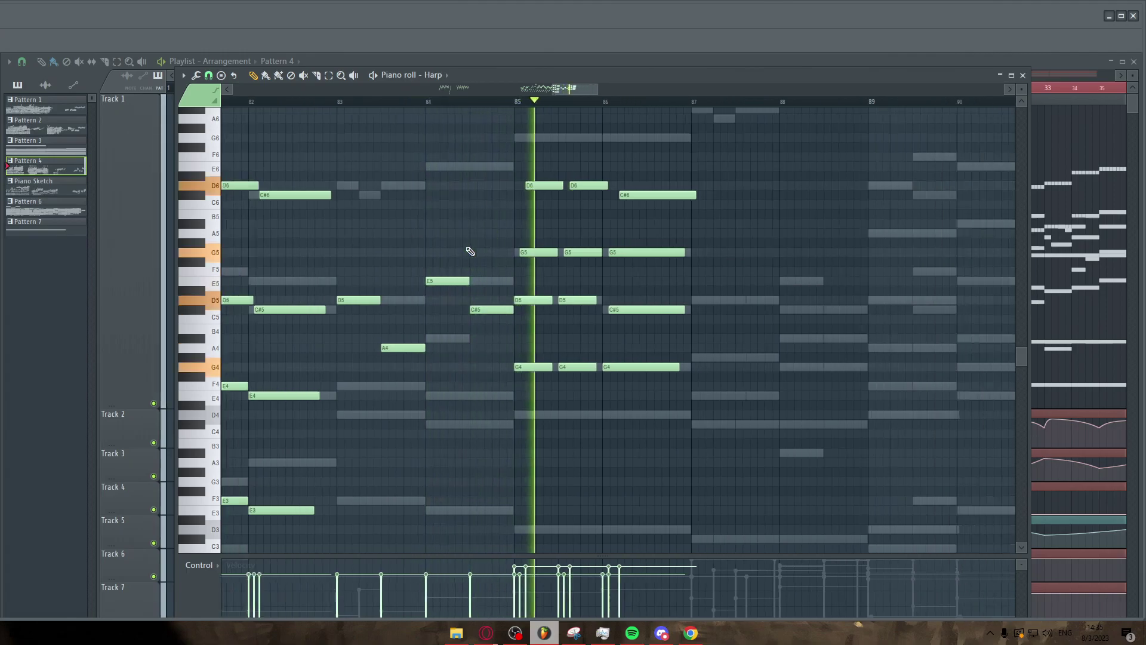
pyautogui.scroll(2, 747, 323)
pyautogui.hscroll(1, 698, 334)
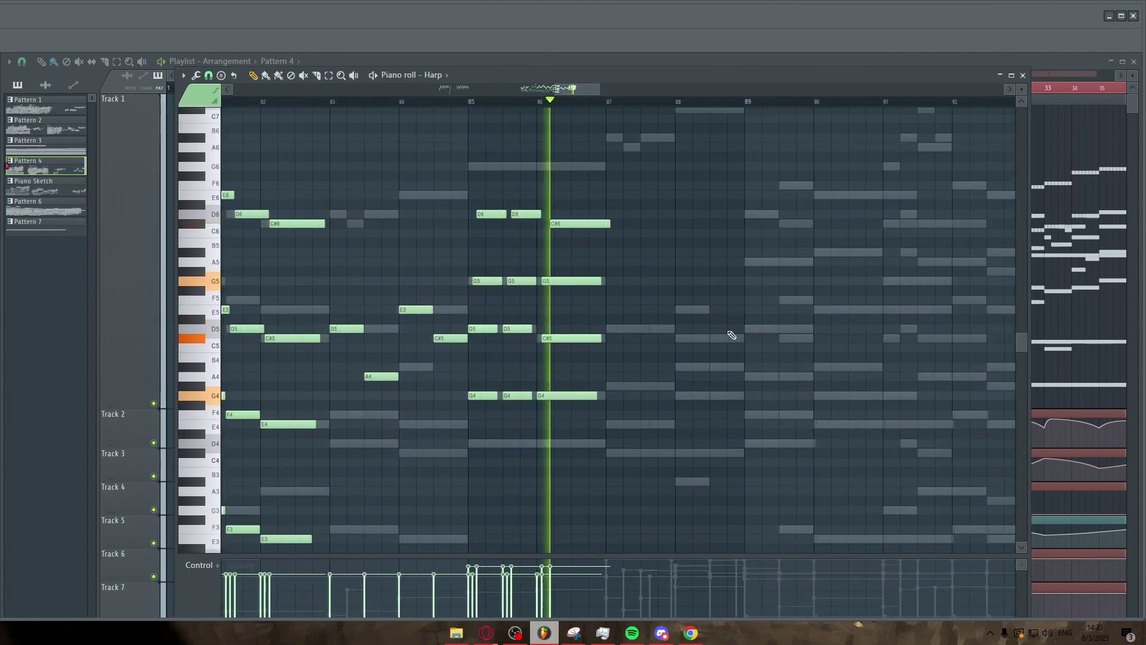
pyautogui.press('space')
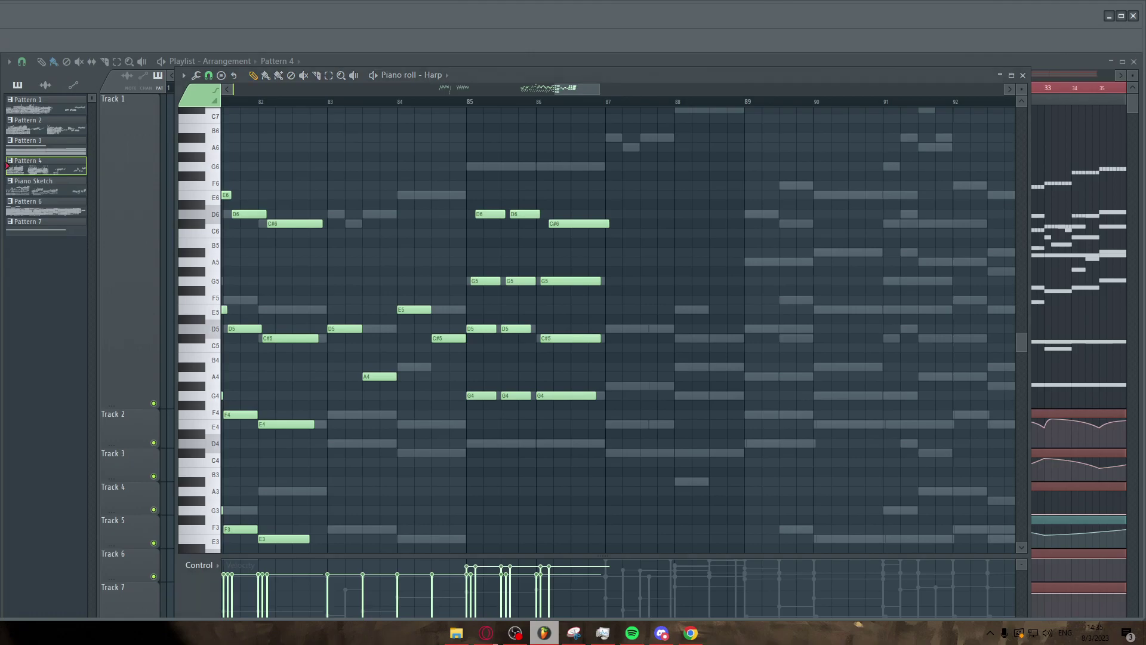
# Play the harp chords again from bar 85 and follow the pattern into bar 89
pyautogui.press('space')
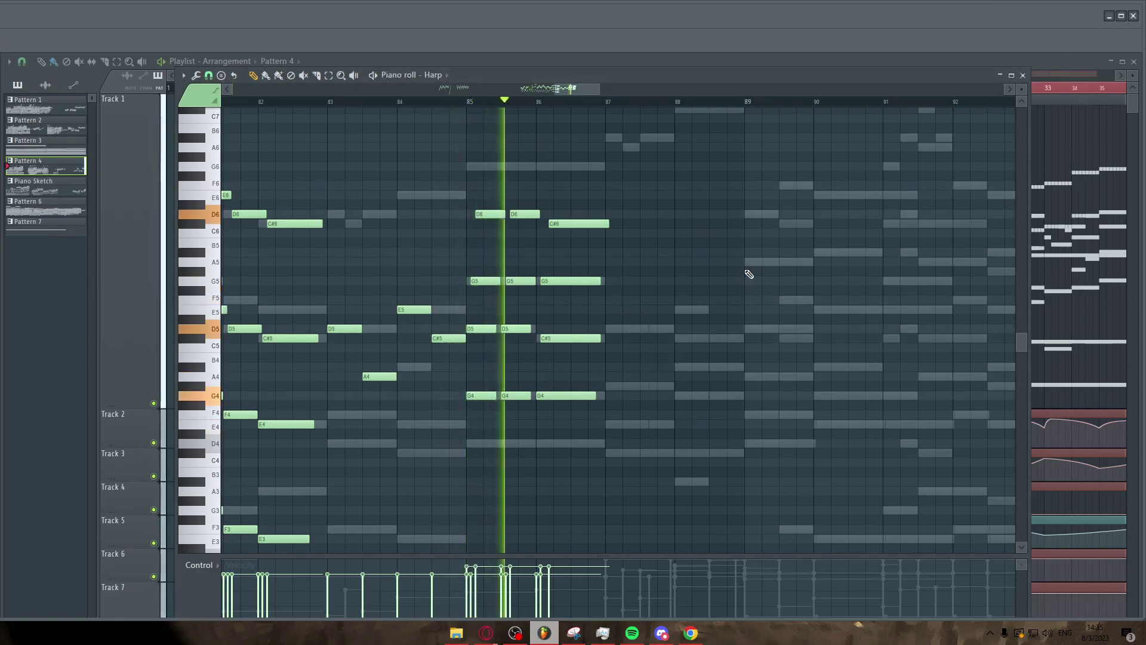
pyautogui.keyDown('ctrl'); pyautogui.scroll(-2, 748, 278); pyautogui.keyUp('ctrl')
pyautogui.keyDown('ctrl'); pyautogui.scroll(3, 755, 281); pyautogui.keyUp('ctrl')
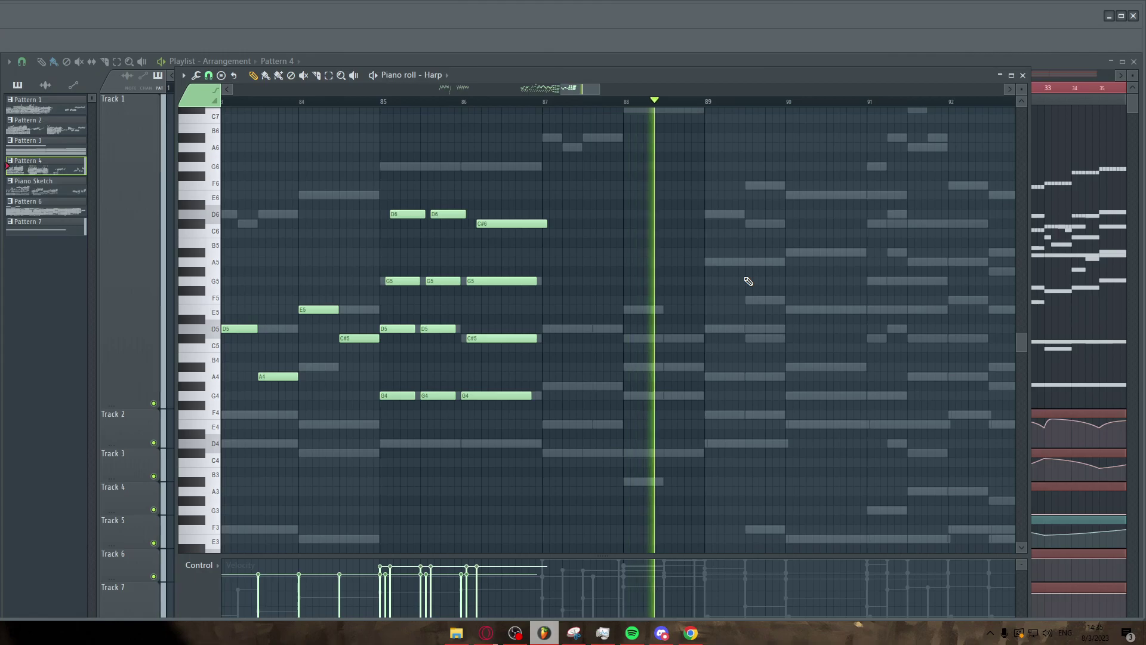
pyautogui.scroll(3, 749, 284)
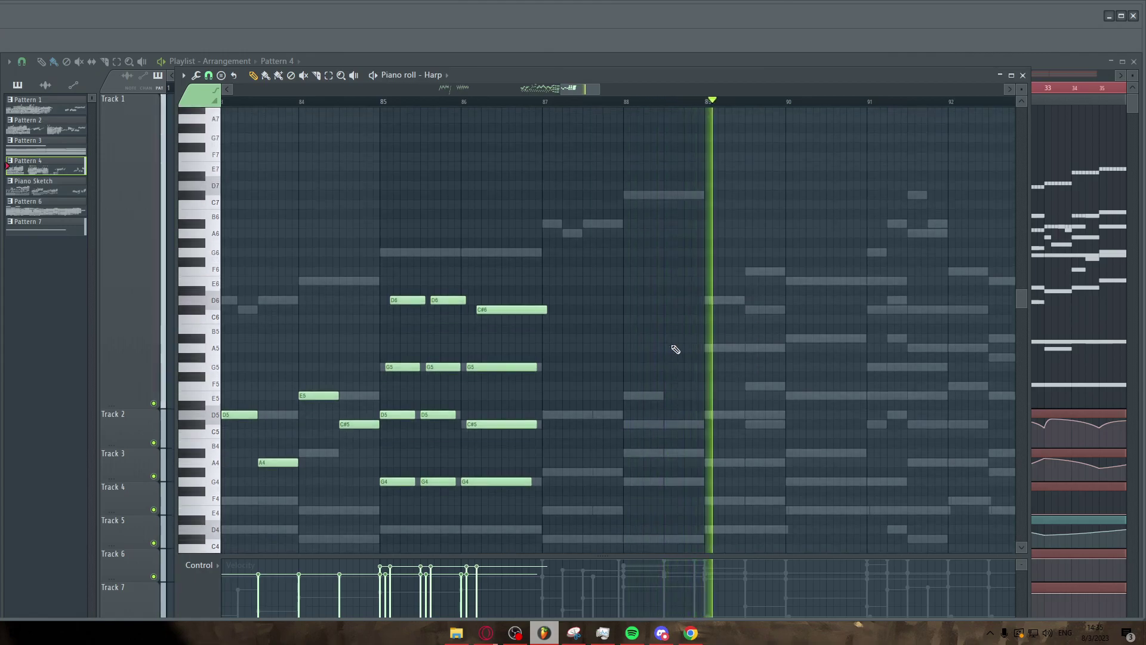
pyautogui.scroll(-5, 600, 386)
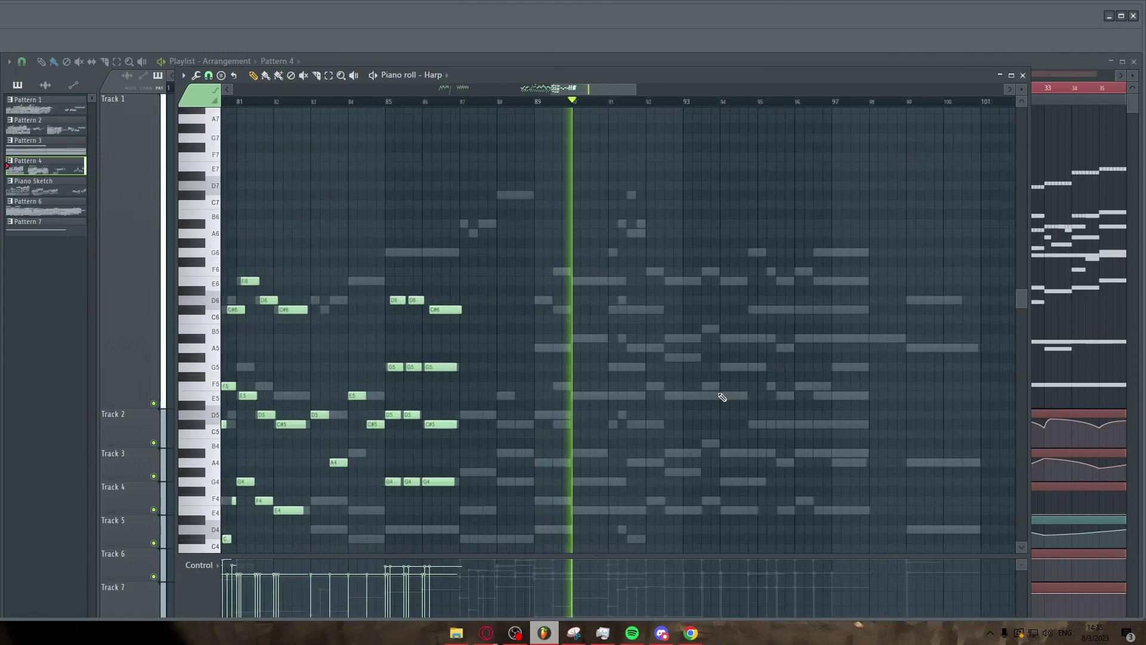
# Switch from the harp to the freyja part and follow its playback from bar 92 to the chord at bar 99
pyautogui.scroll(-3, 723, 397)
pyautogui.scroll(-4, 722, 396)
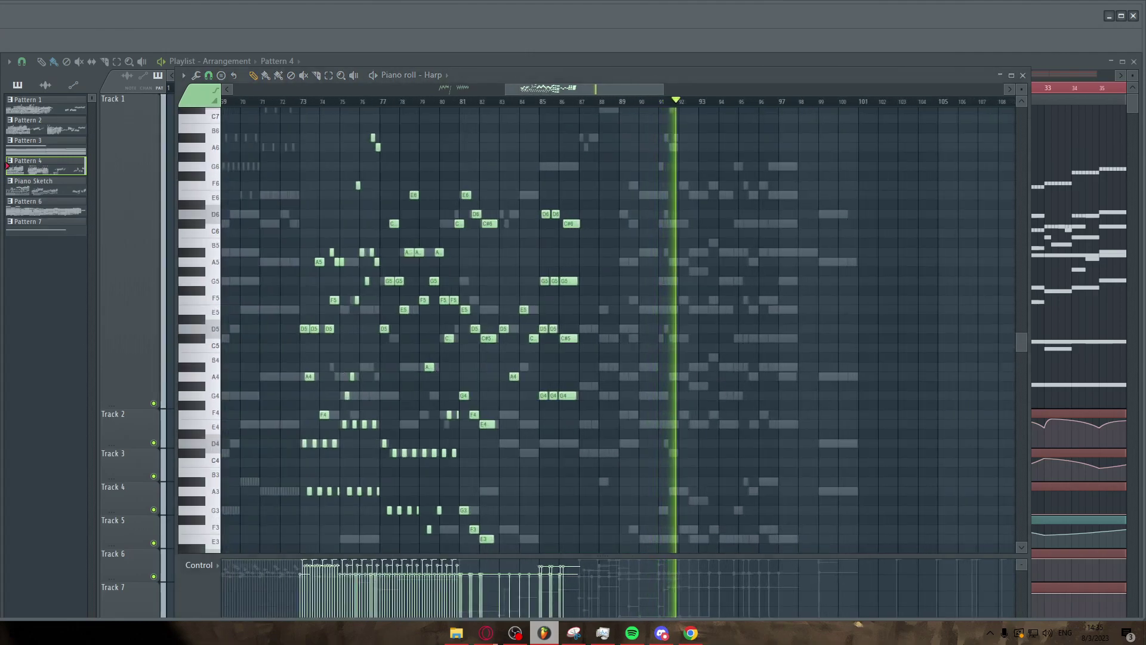
pyautogui.press('Down')
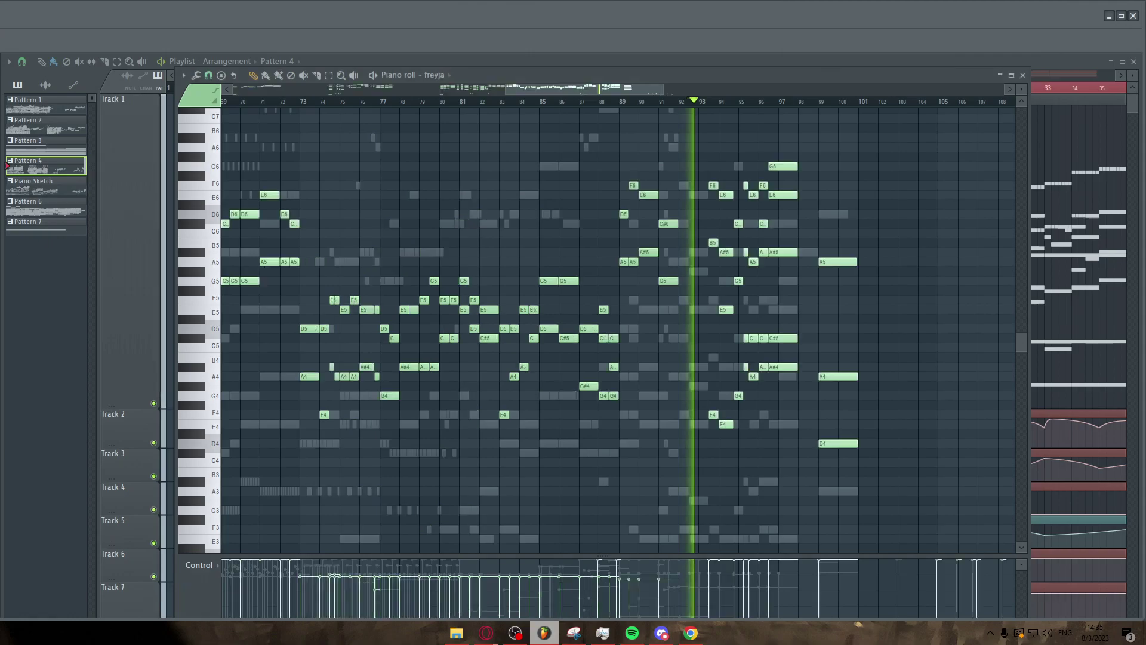
pyautogui.scroll(6, 661, 315)
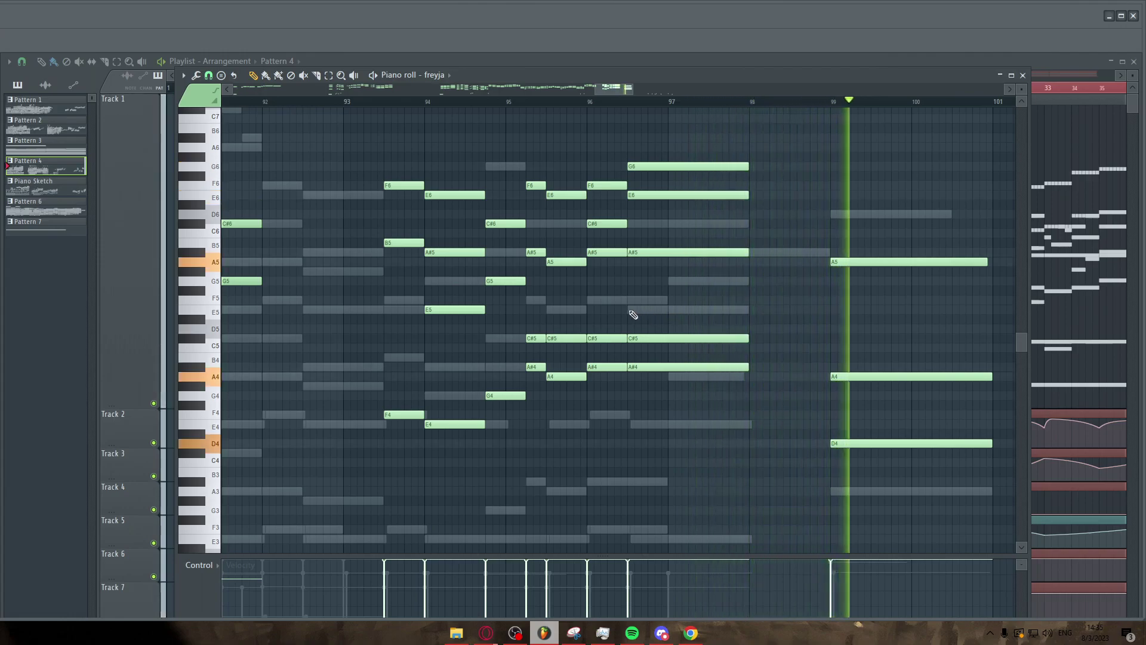
# Return to the playlist and look over the Pattern 4 clips and their automation tracks across the arrangement
pyautogui.keyDown('ctrl'); pyautogui.scroll(-2, 520, 322); pyautogui.keyUp('ctrl')
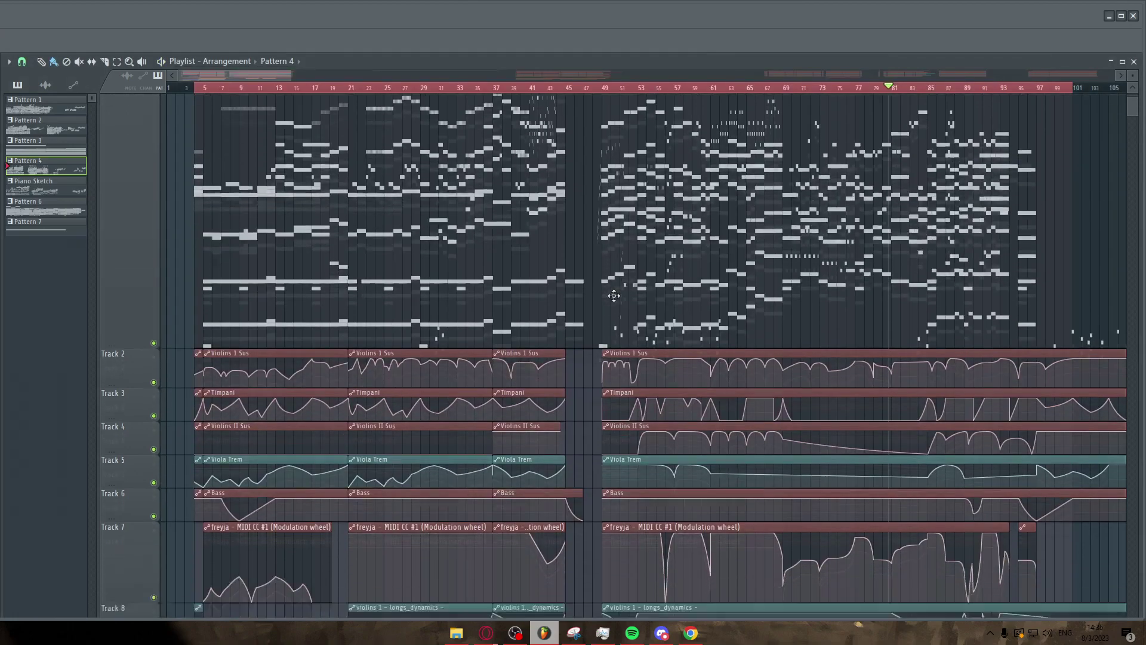
pyautogui.keyDown('ctrl'); pyautogui.scroll(-2, 613, 296); pyautogui.keyUp('ctrl')
pyautogui.scroll(2, 613, 296)
pyautogui.keyDown('ctrl'); pyautogui.scroll(3, 614, 296); pyautogui.keyUp('ctrl')
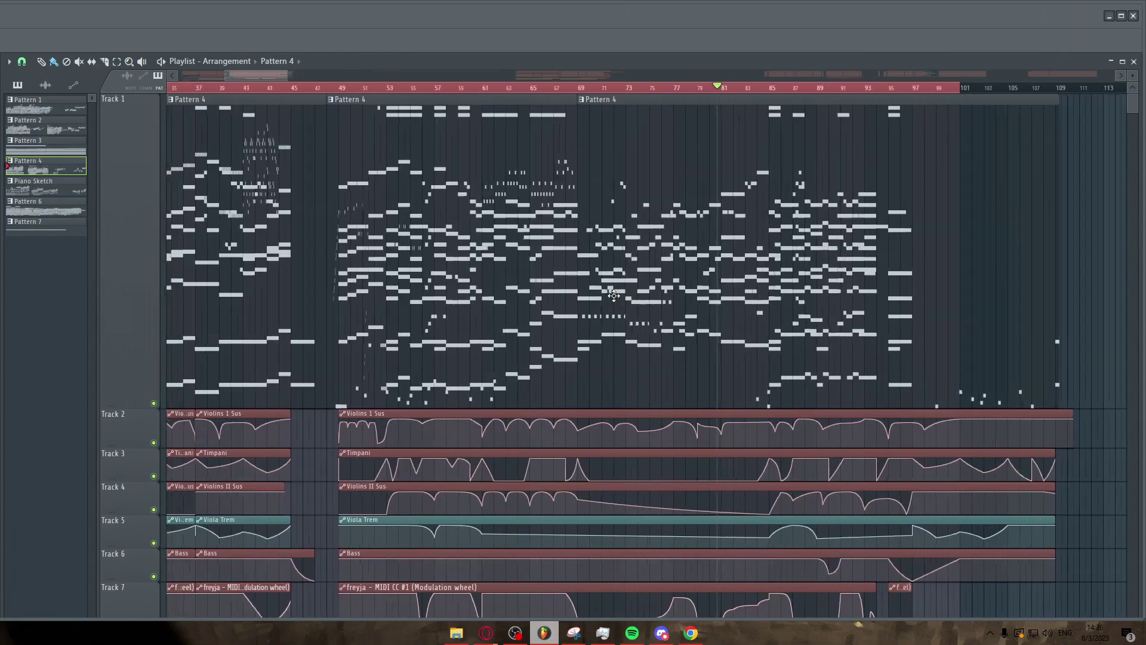
# Play the arrangement from bar 21 and follow Pattern 4 in the playlist through bar 27
pyautogui.keyDown('ctrl'); pyautogui.scroll(-4, 614, 296); pyautogui.keyUp('ctrl')
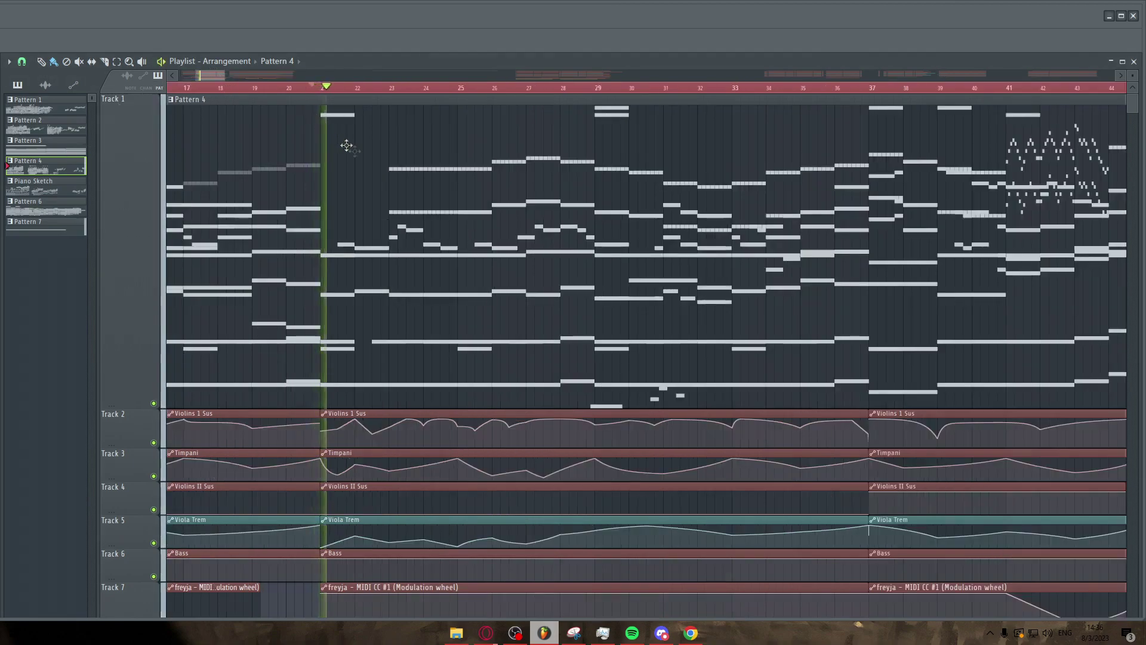
pyautogui.keyDown('ctrl'); pyautogui.scroll(-2, 451, 145); pyautogui.keyUp('ctrl')
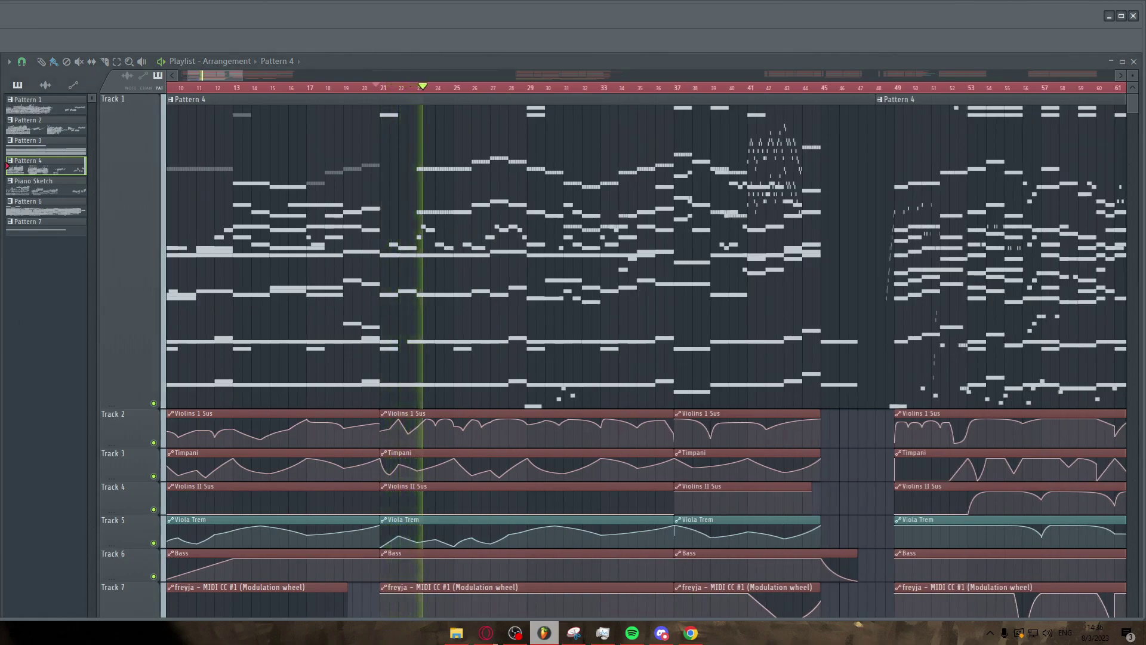
pyautogui.keyDown('ctrl'); pyautogui.scroll(3, 484, 223); pyautogui.keyUp('ctrl')
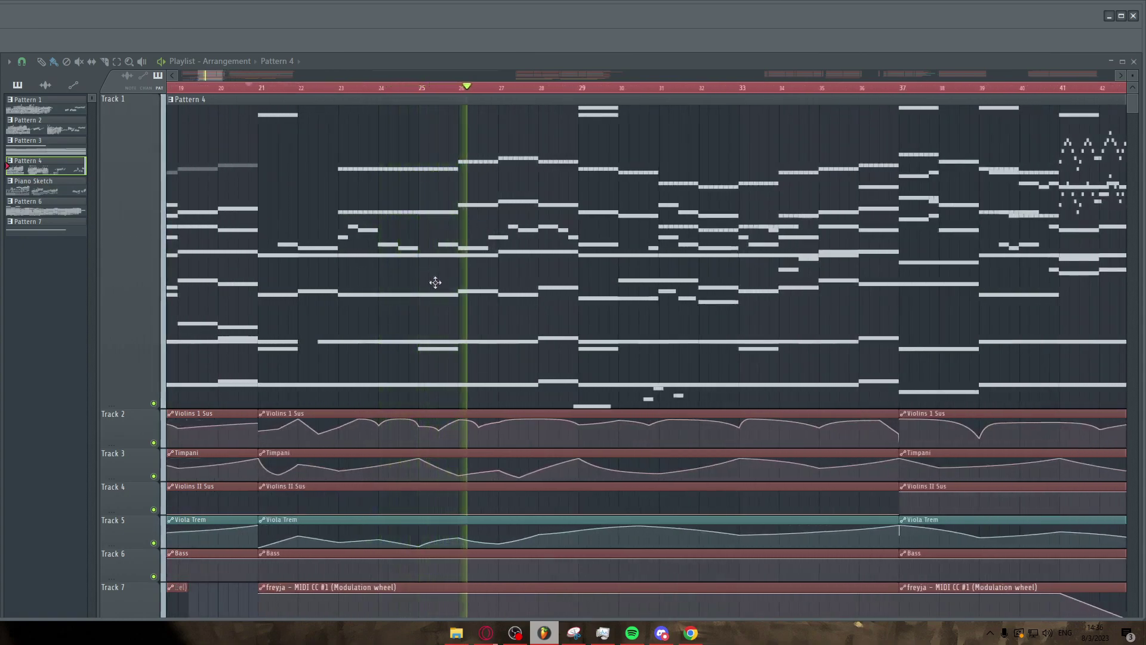
pyautogui.keyDown('ctrl'); pyautogui.scroll(-3, 435, 282); pyautogui.keyUp('ctrl')
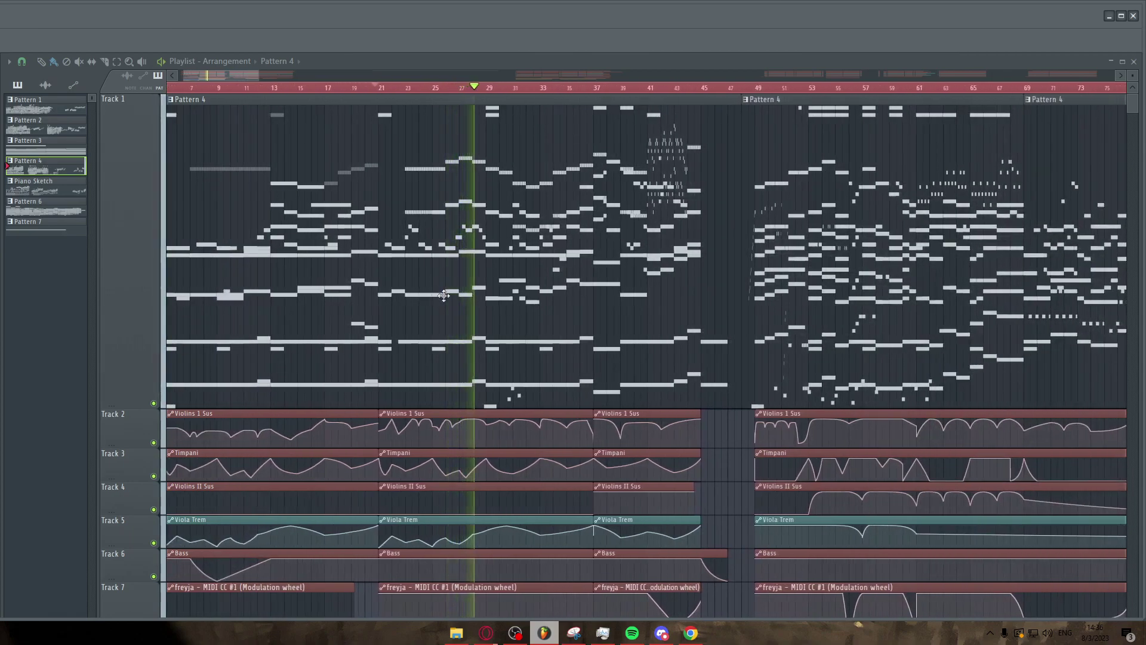
# Jump playback to bar 52 and follow the Pattern 4 notes and automation through bar 55
pyautogui.keyDown('ctrl'); pyautogui.scroll(3, 443, 296); pyautogui.keyUp('ctrl')
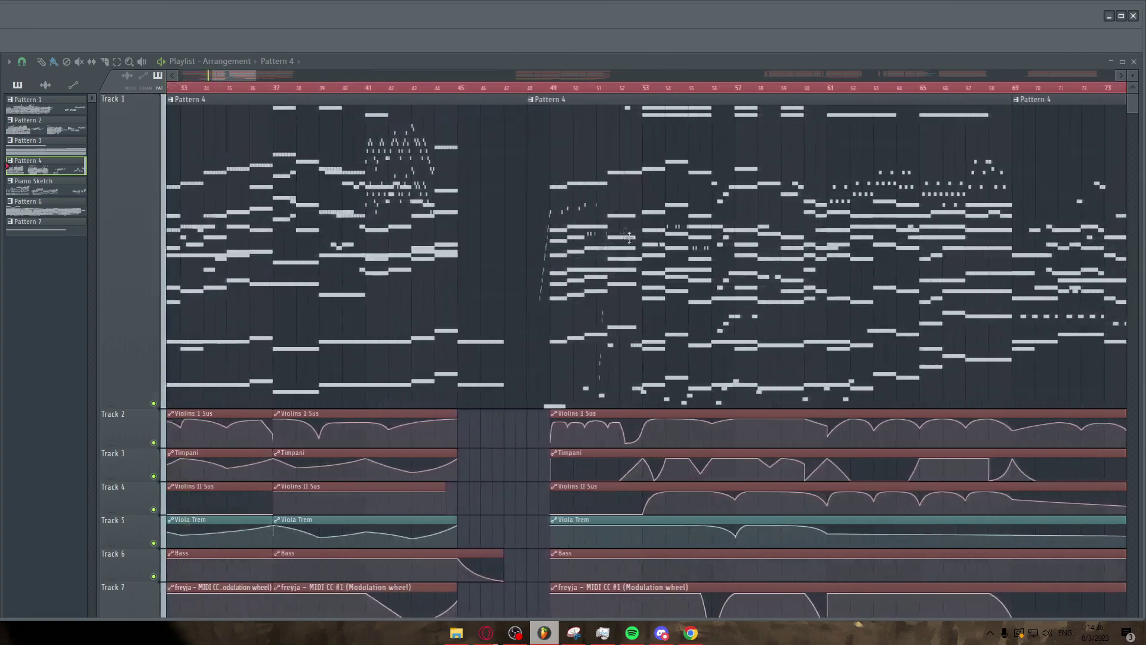
pyautogui.keyDown('ctrl'); pyautogui.scroll(5, 741, 210); pyautogui.keyUp('ctrl')
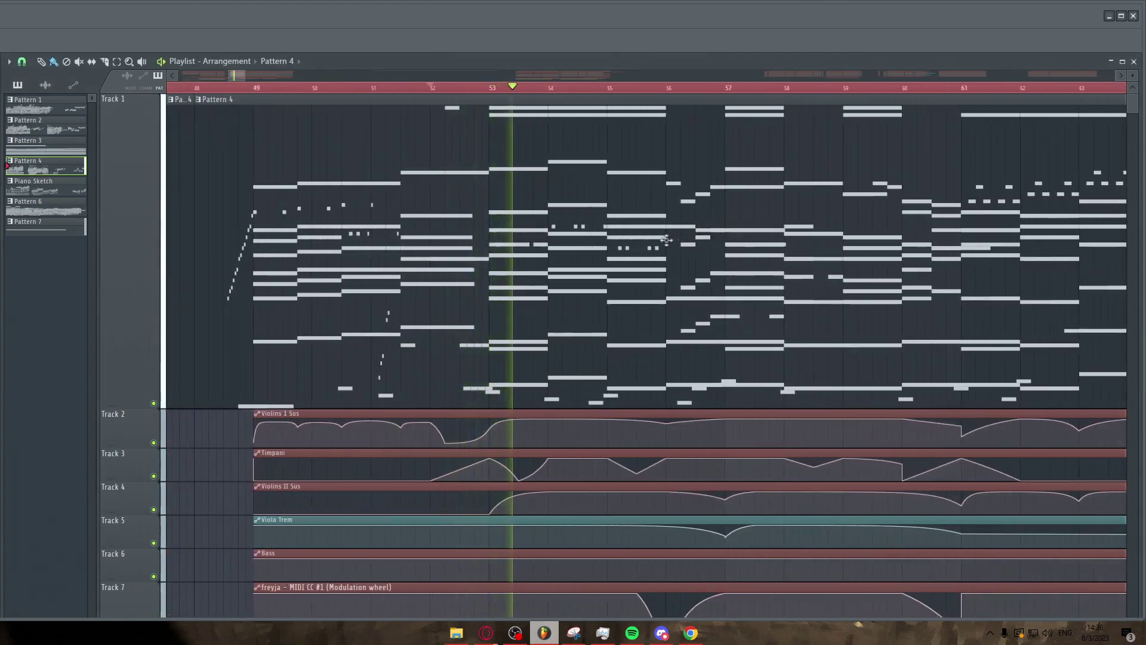
pyautogui.keyDown('ctrl'); pyautogui.scroll(-3, 548, 247); pyautogui.keyUp('ctrl')
pyautogui.keyDown('ctrl'); pyautogui.scroll(3, 626, 259); pyautogui.keyUp('ctrl')
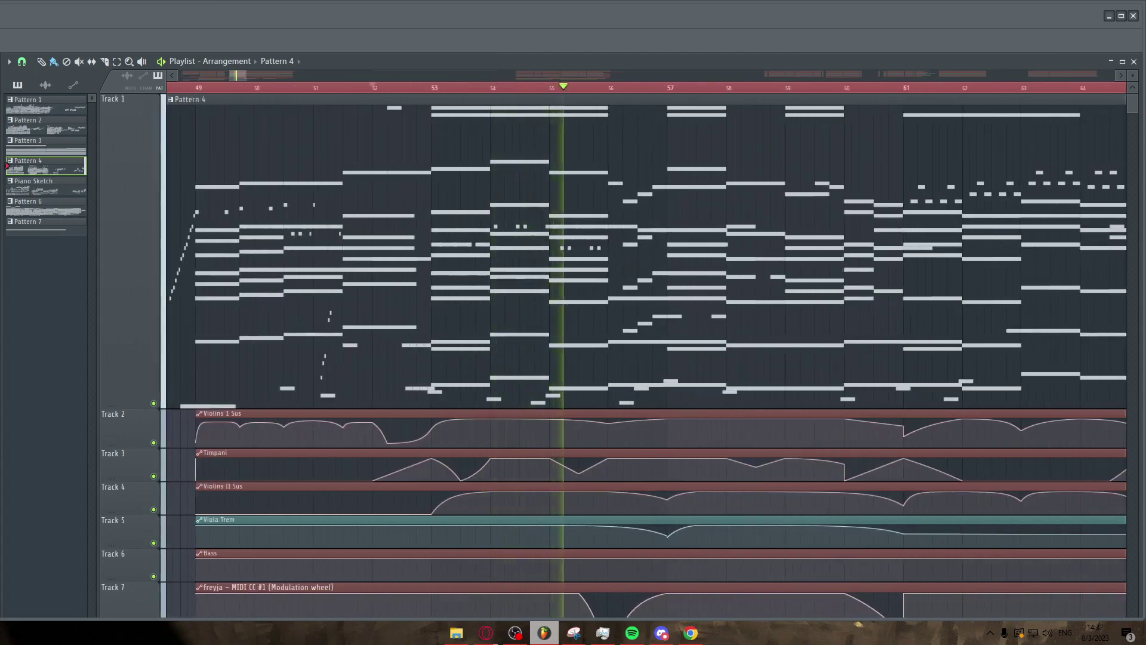
# Open Pattern 4's Timpani part in the piano roll and follow its notes from bar 61 to bar 64
pyautogui.doubleClick(921, 179)
pyautogui.keyDown('ctrl'); pyautogui.scroll(8, 511, 312); pyautogui.keyUp('ctrl')
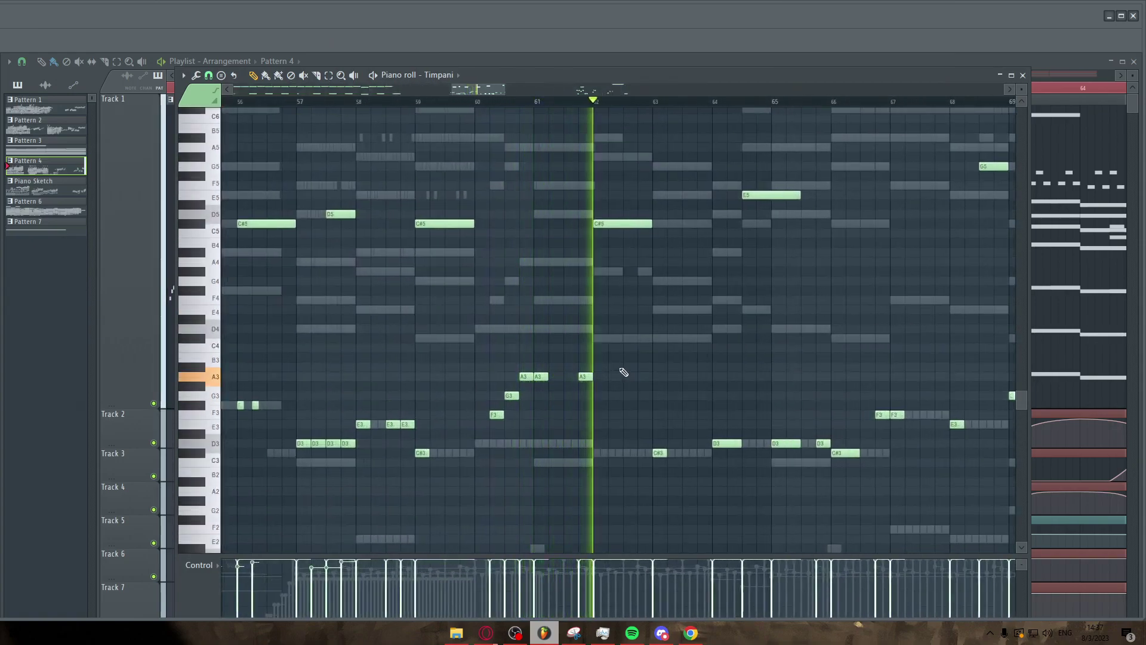
pyautogui.keyDown('ctrl'); pyautogui.scroll(-2, 640, 352); pyautogui.keyUp('ctrl')
pyautogui.scroll(-3, 681, 345)
pyautogui.keyDown('ctrl'); pyautogui.scroll(2, 680, 345); pyautogui.keyUp('ctrl')
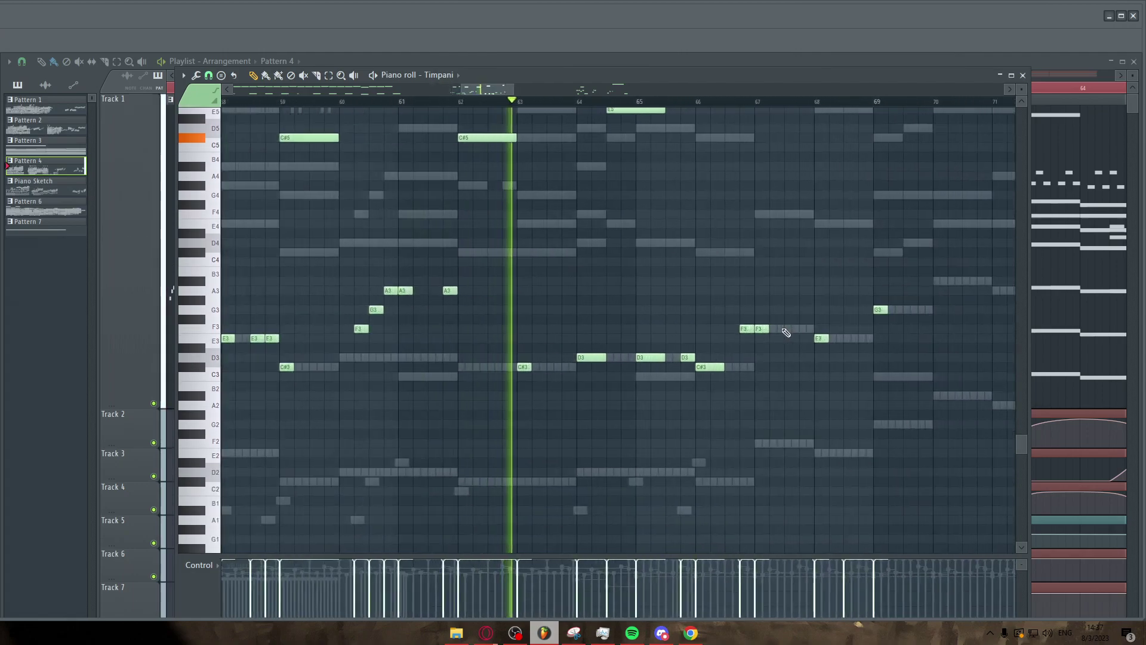
pyautogui.scroll(3, 784, 335)
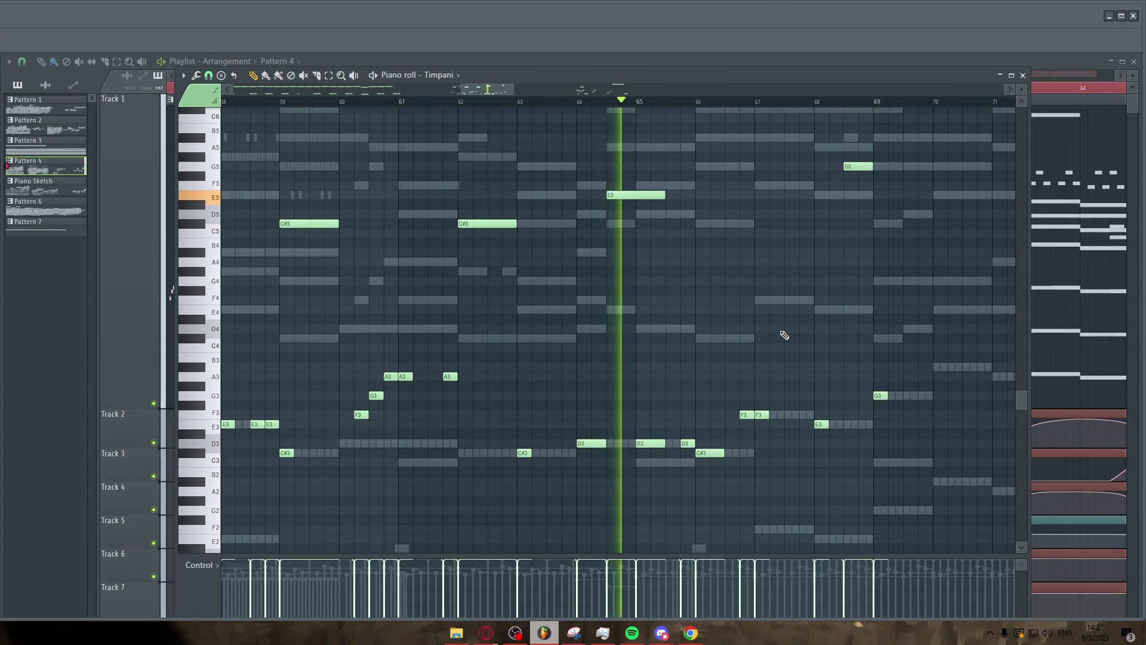
# Follow the Timpani playback from bar 65 into bar 69
pyautogui.keyDown('ctrl'); pyautogui.scroll(1, 813, 354); pyautogui.keyUp('ctrl')
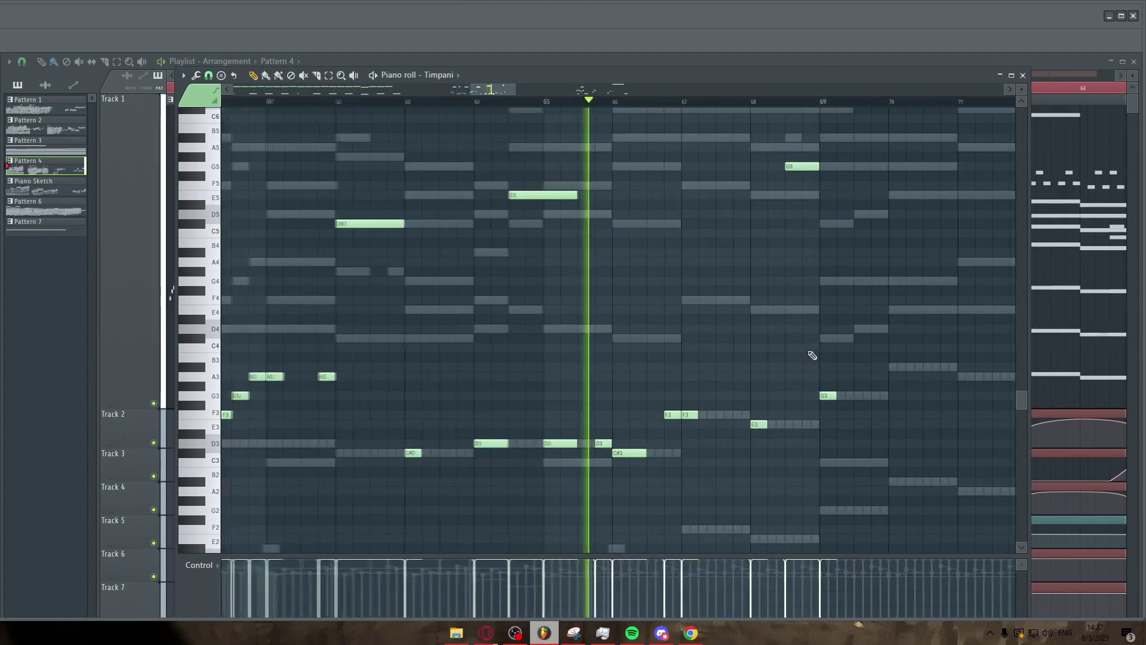
pyautogui.keyDown('ctrl'); pyautogui.scroll(-1, 813, 355); pyautogui.keyUp('ctrl')
pyautogui.keyDown('ctrl'); pyautogui.scroll(-2, 815, 353); pyautogui.keyUp('ctrl')
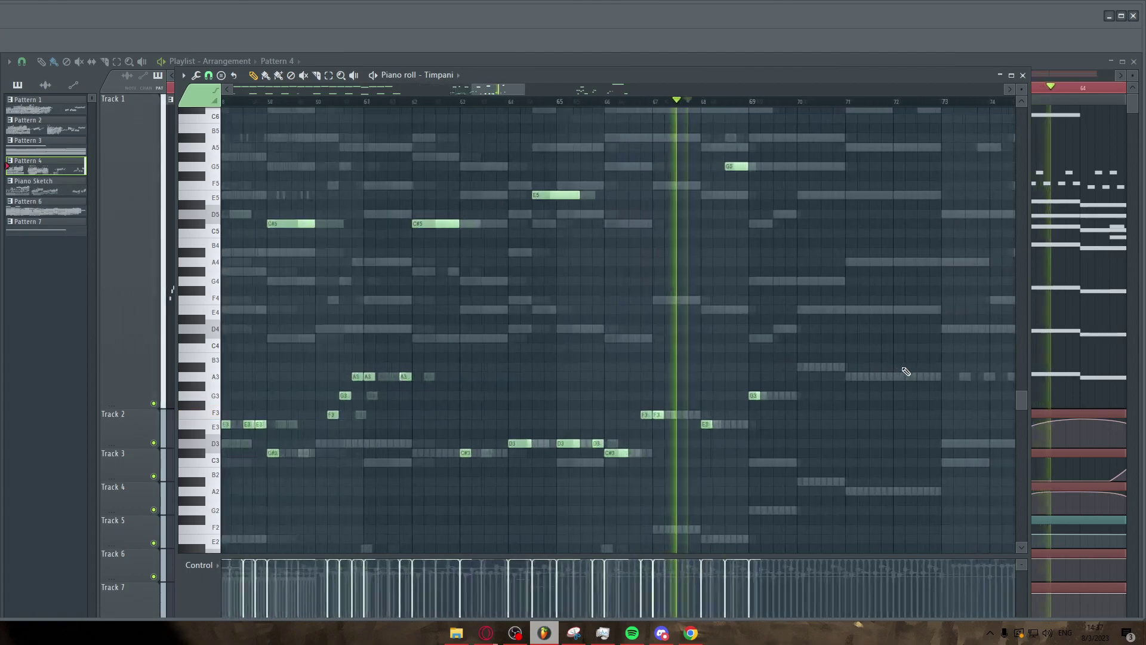
pyautogui.keyDown('ctrl'); pyautogui.scroll(1, 905, 371); pyautogui.keyUp('ctrl')
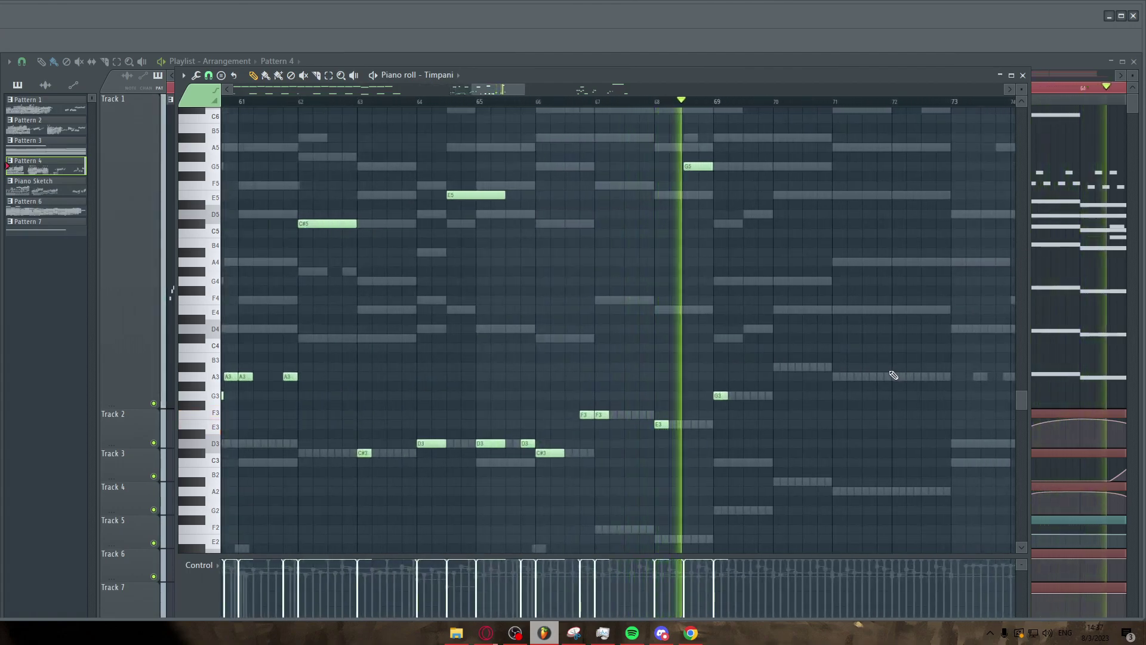
pyautogui.keyDown('ctrl'); pyautogui.scroll(-2, 890, 377); pyautogui.keyUp('ctrl')
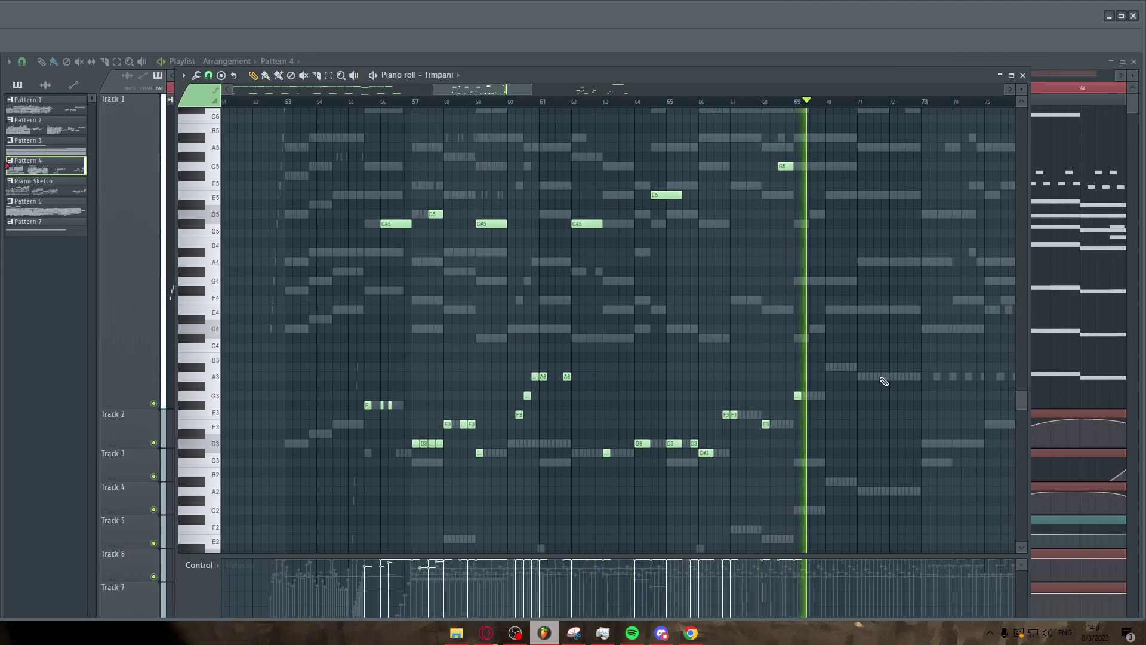
# Look over the remaining Timpani notes up to bar 99 and stop playback
pyautogui.keyDown('ctrl'); pyautogui.scroll(-5, 842, 384); pyautogui.keyUp('ctrl')
pyautogui.keyDown('ctrl'); pyautogui.scroll(4, 889, 351); pyautogui.keyUp('ctrl')
pyautogui.press('space')
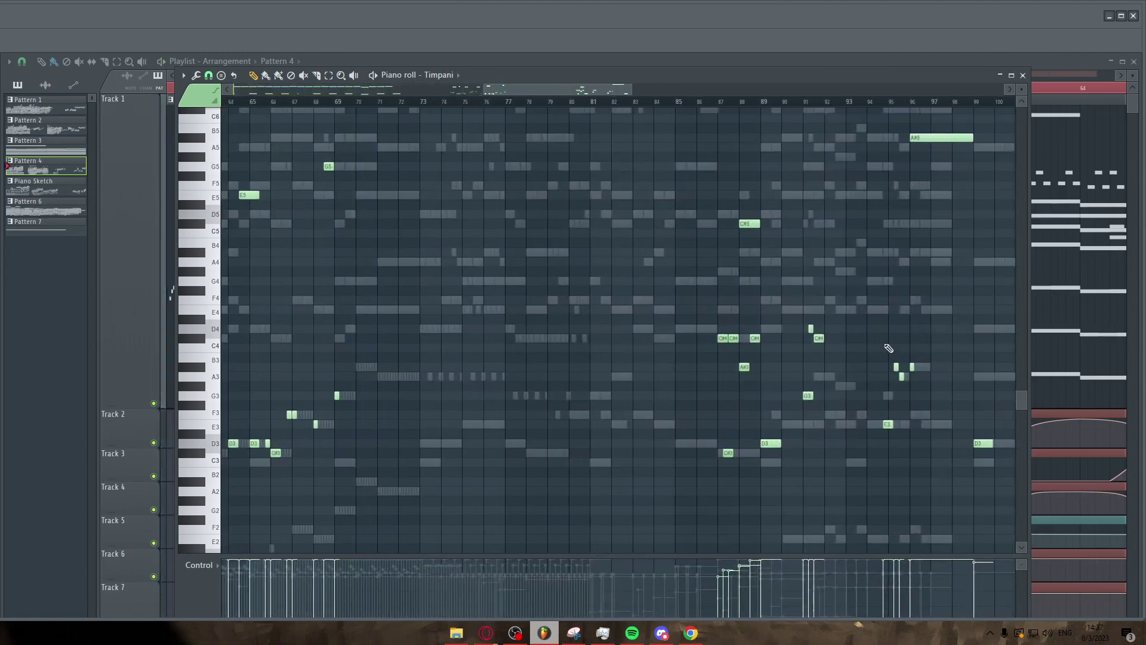
# Go back from the Timpani notes to the playlist and survey the arrangement around bars 33 to 85
pyautogui.keyDown('ctrl'); pyautogui.scroll(-3, 889, 348); pyautogui.keyUp('ctrl')
pyautogui.click(457, 60)
pyautogui.keyDown('ctrl'); pyautogui.scroll(-3, 604, 203); pyautogui.keyUp('ctrl')
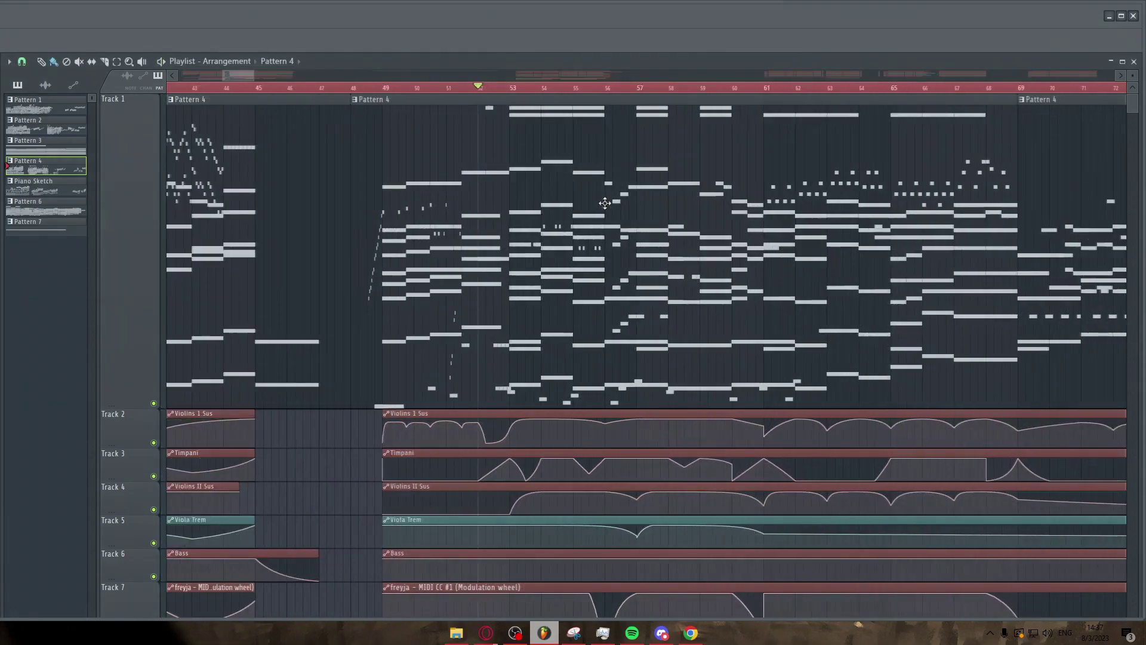
pyautogui.keyDown('ctrl'); pyautogui.scroll(-2, 605, 203); pyautogui.keyUp('ctrl')
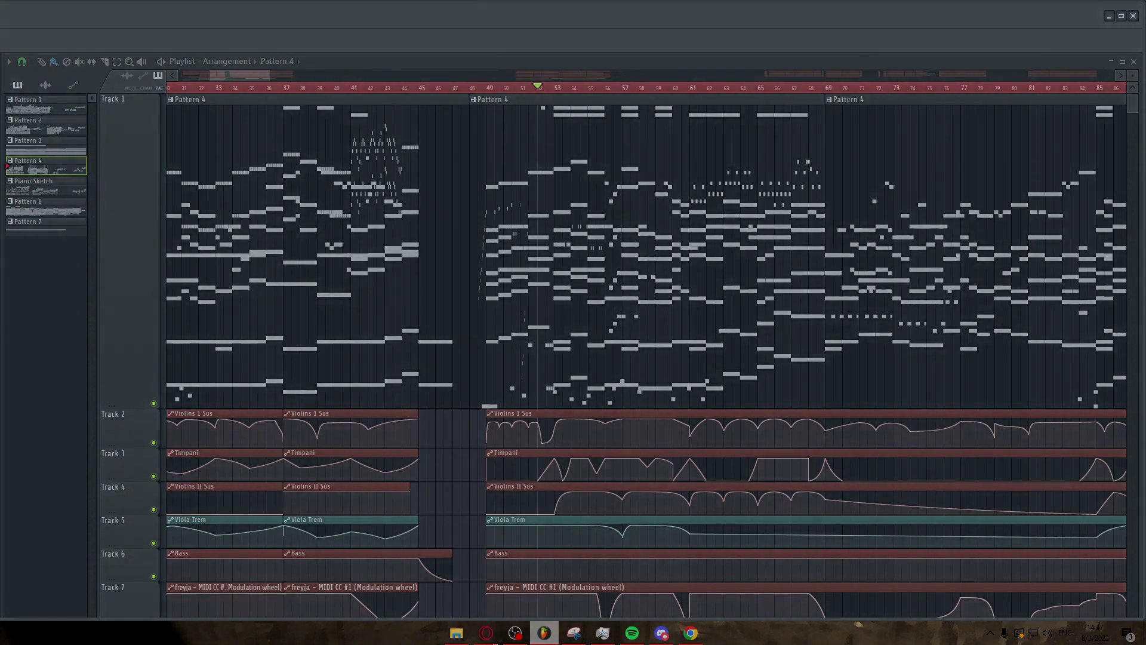